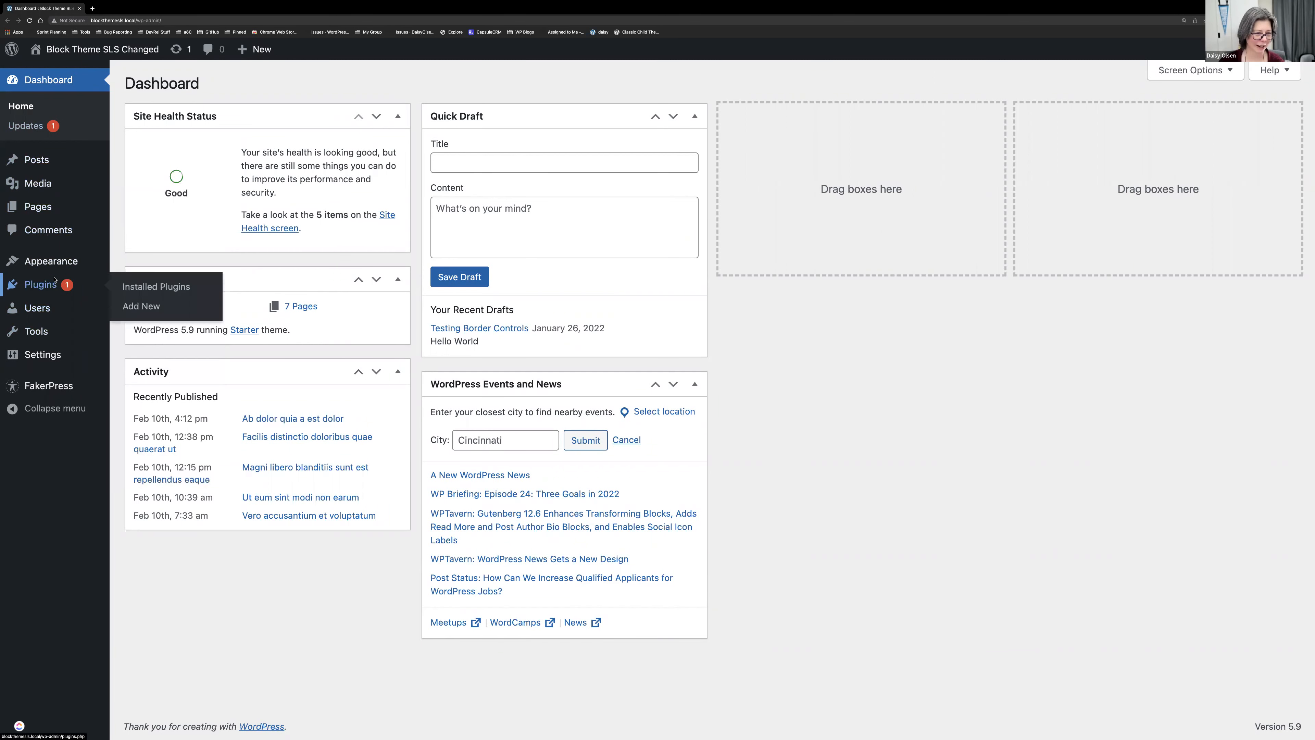
Step: Open the site editor's template list for the Starter theme and check which theme added the Author template
mouse_move(53, 257)
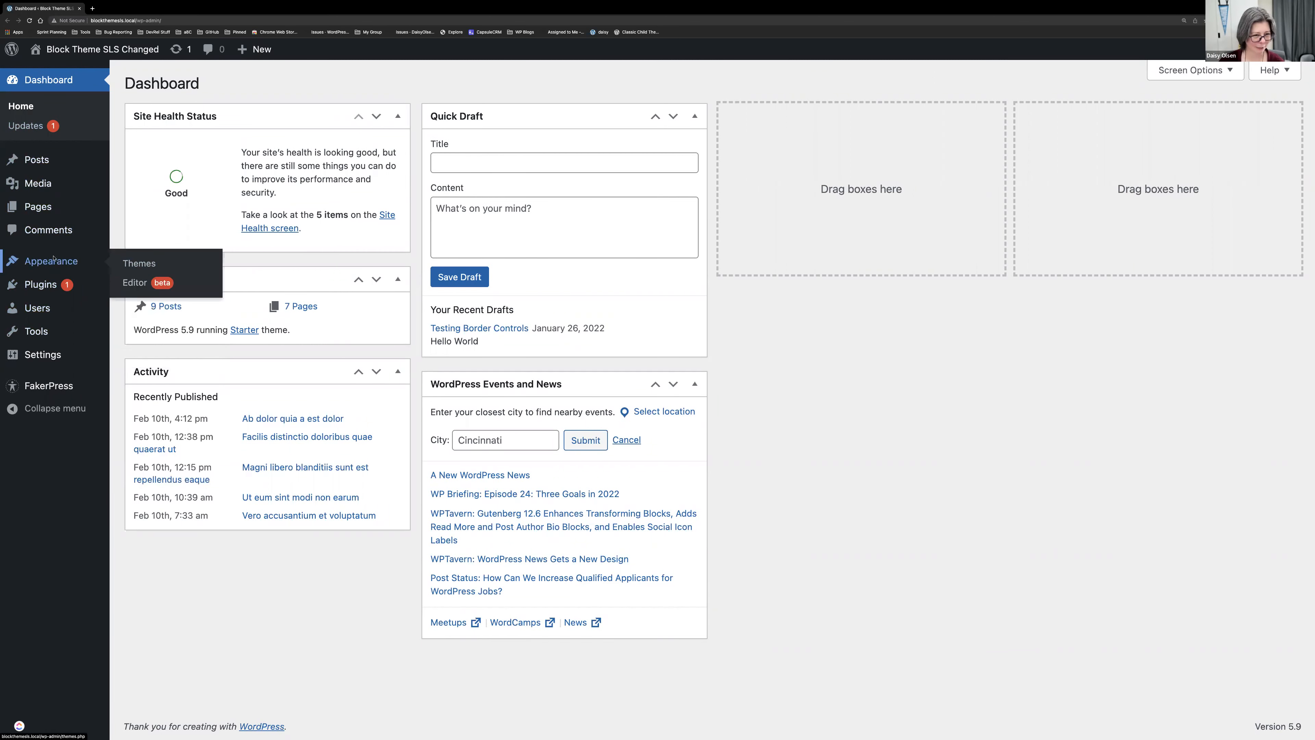
left_click(131, 284)
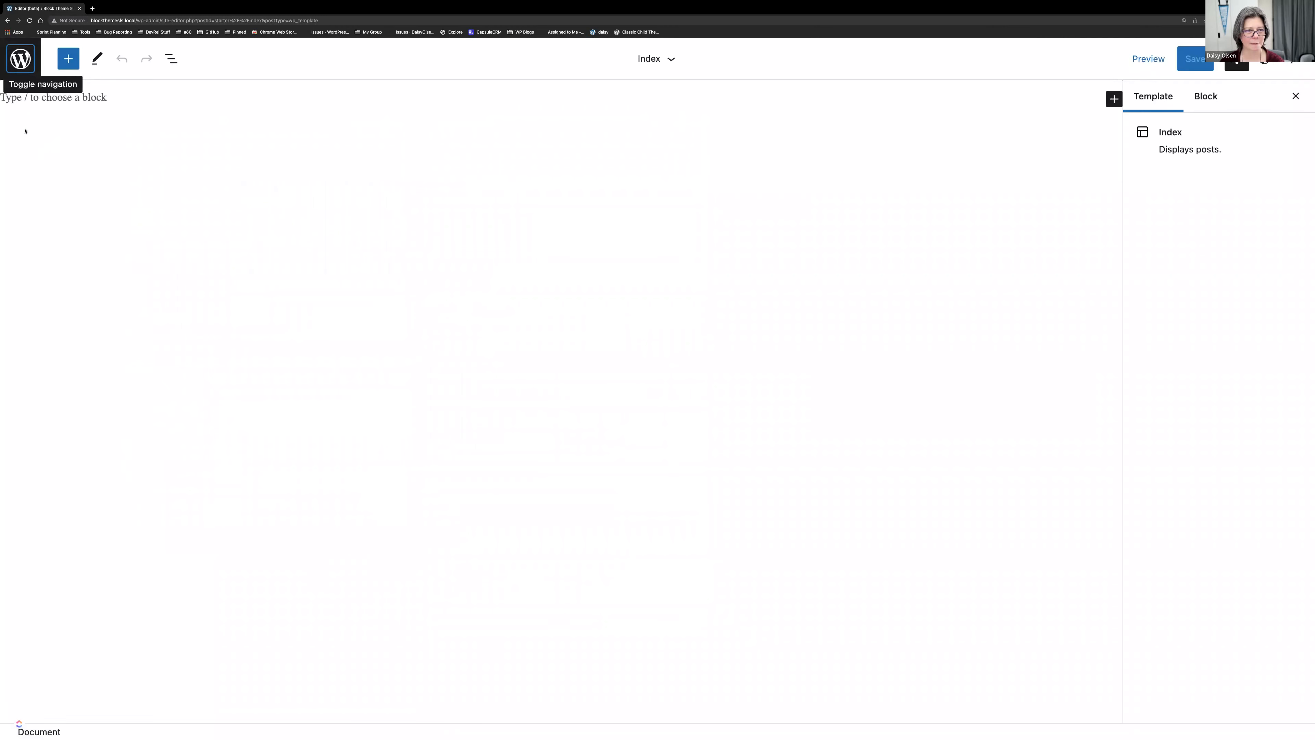
left_click(21, 59)
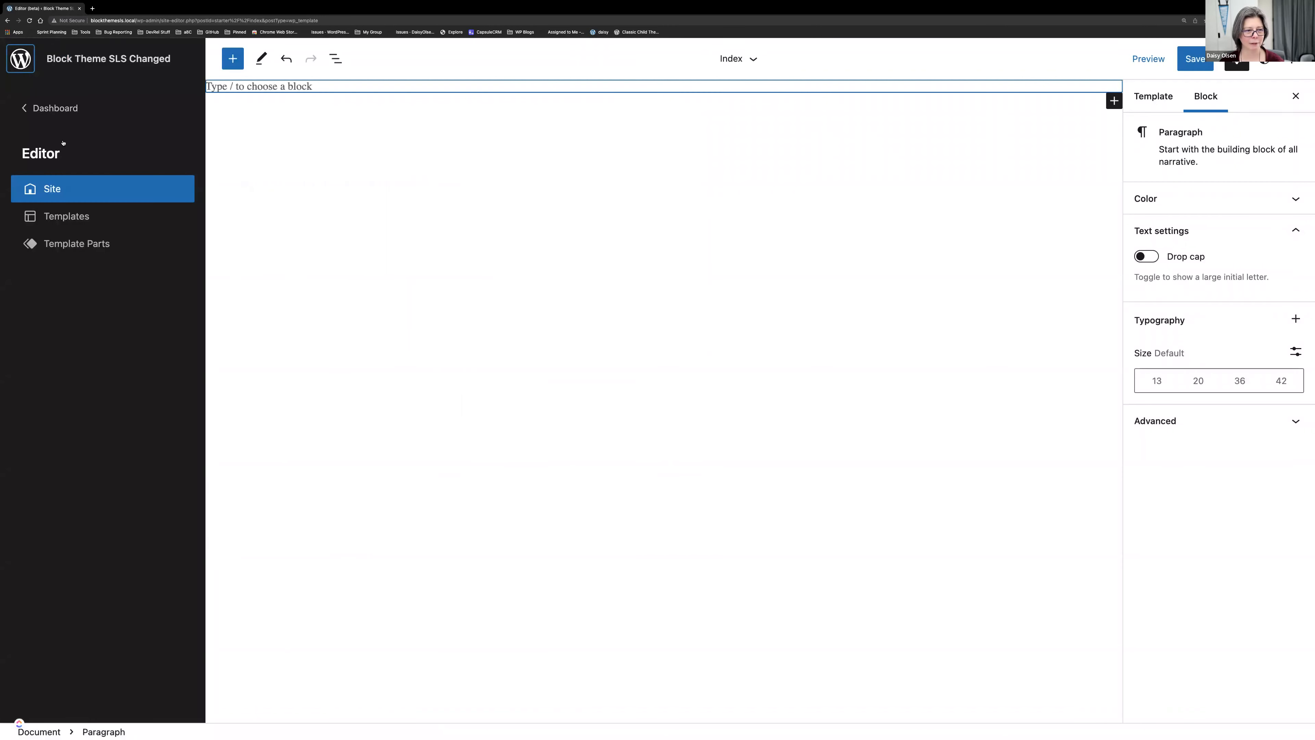
left_click(72, 220)
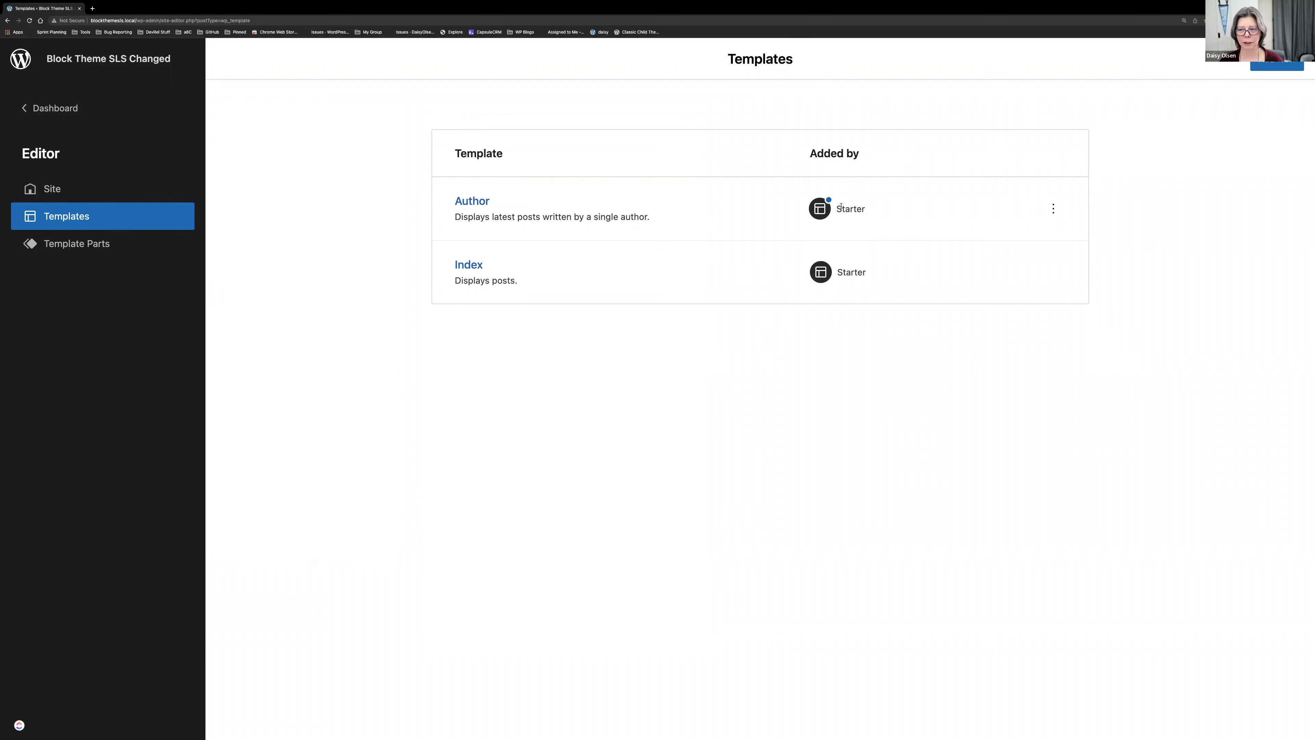
double_click(858, 208)
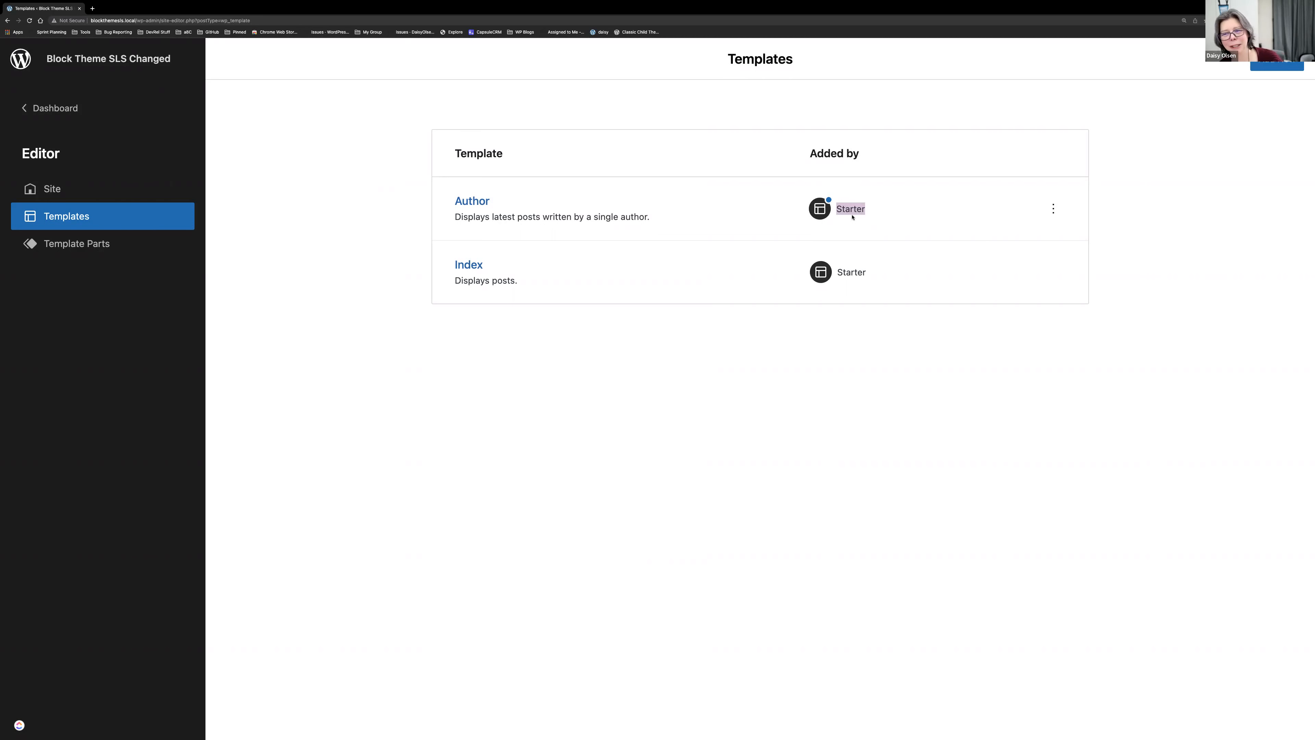
left_click(396, 250)
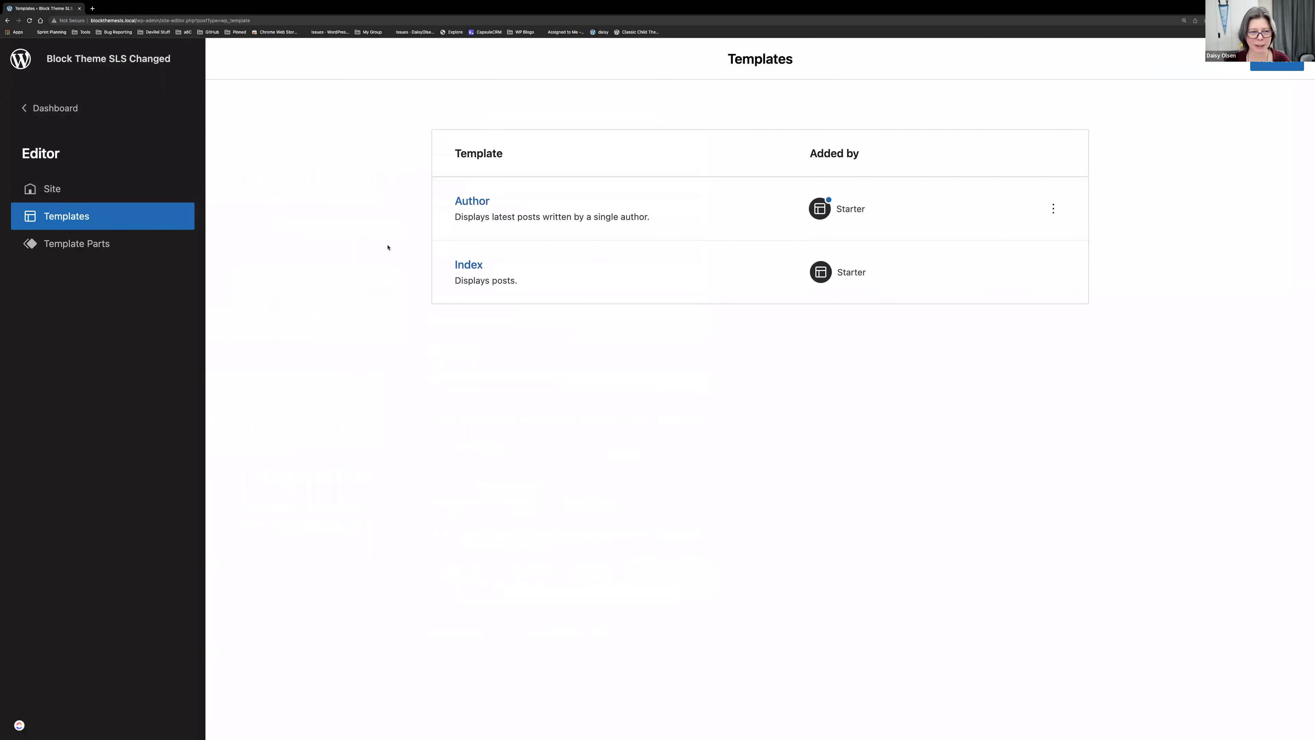
Step: Leave the site editor without saving and activate the Twenty Twenty Two Child theme
left_click(56, 108)
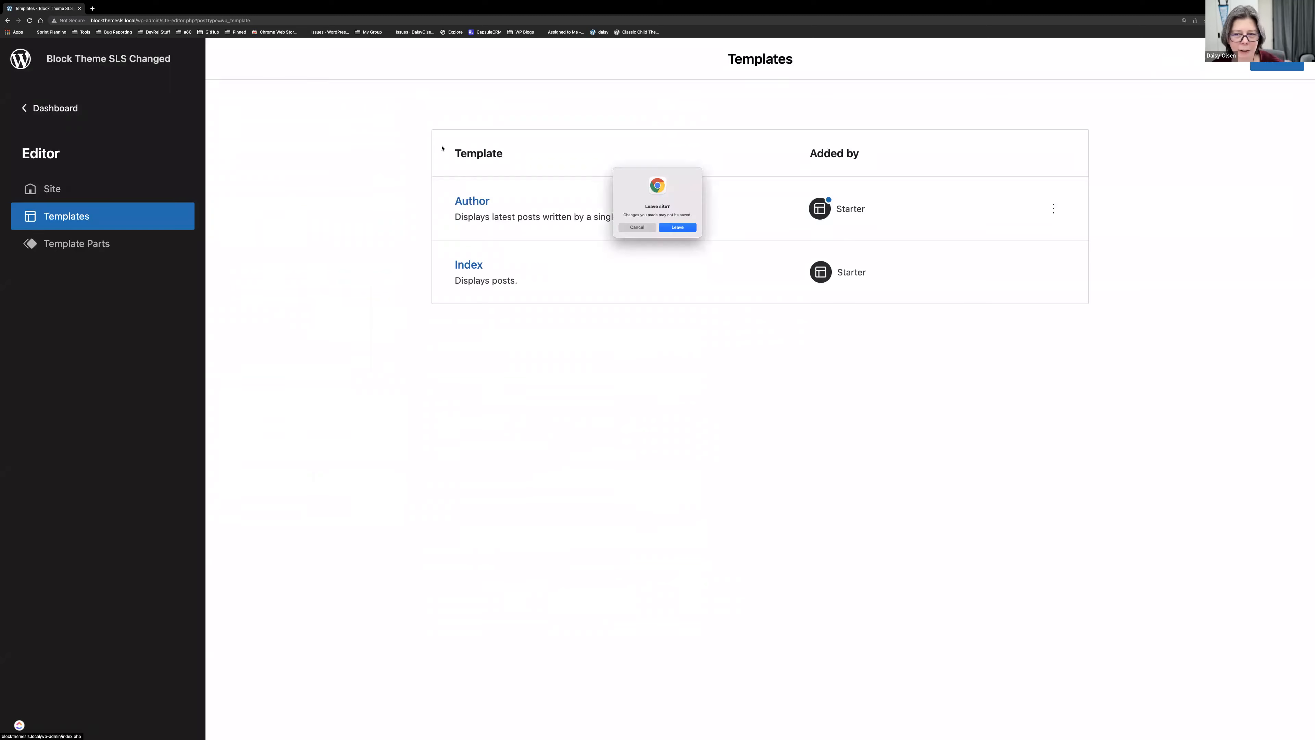
left_click(681, 228)
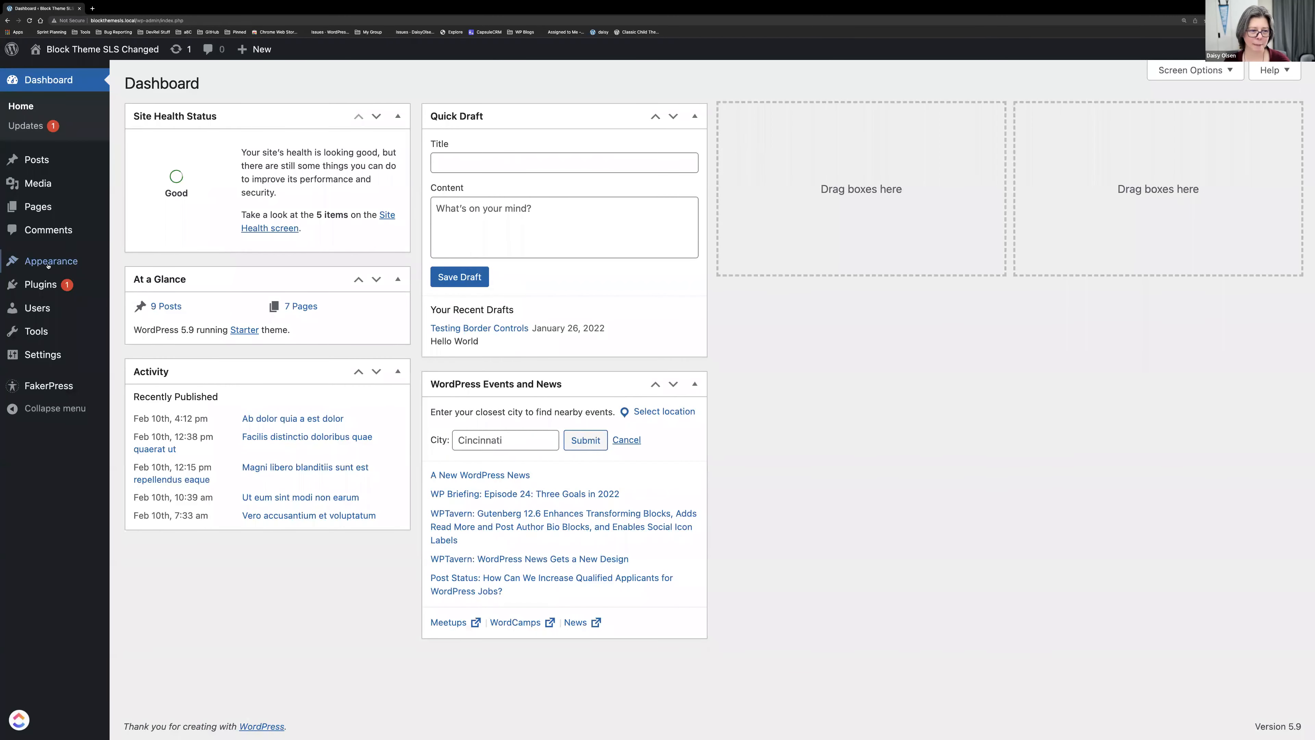
mouse_move(52, 265)
left_click(129, 258)
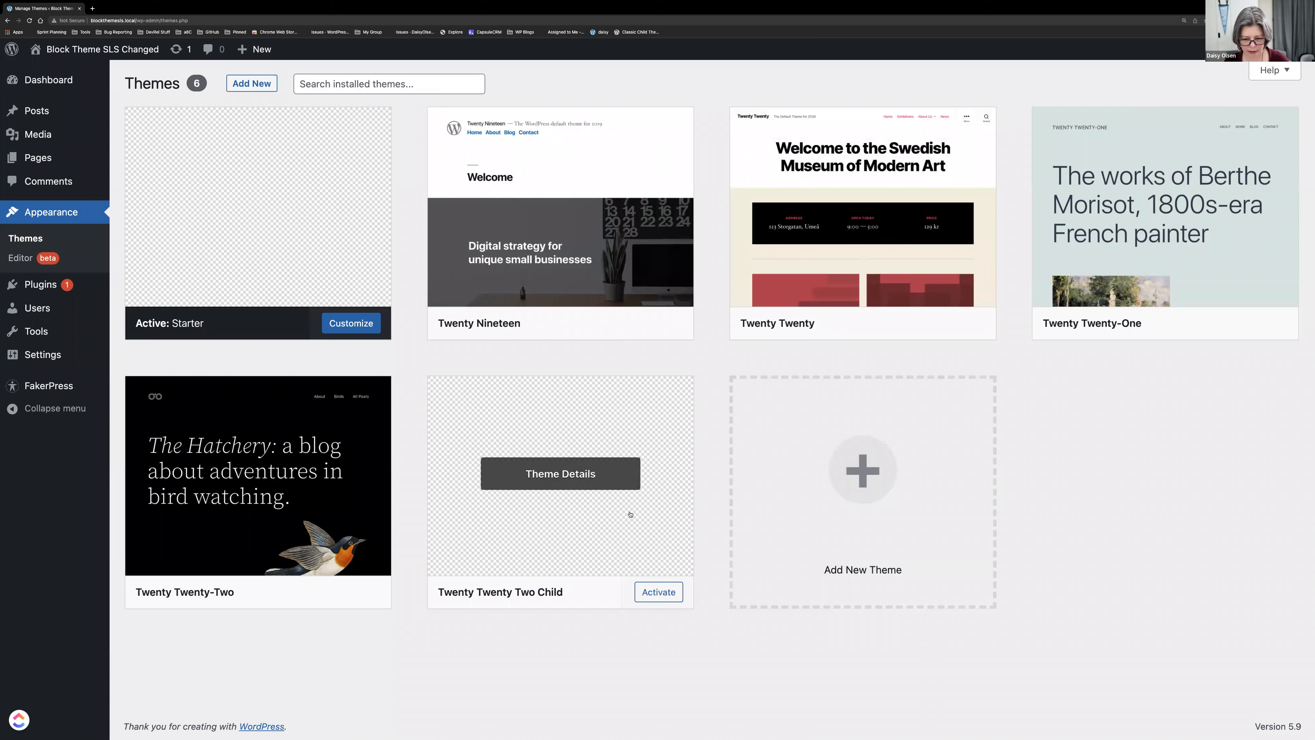
left_click(659, 591)
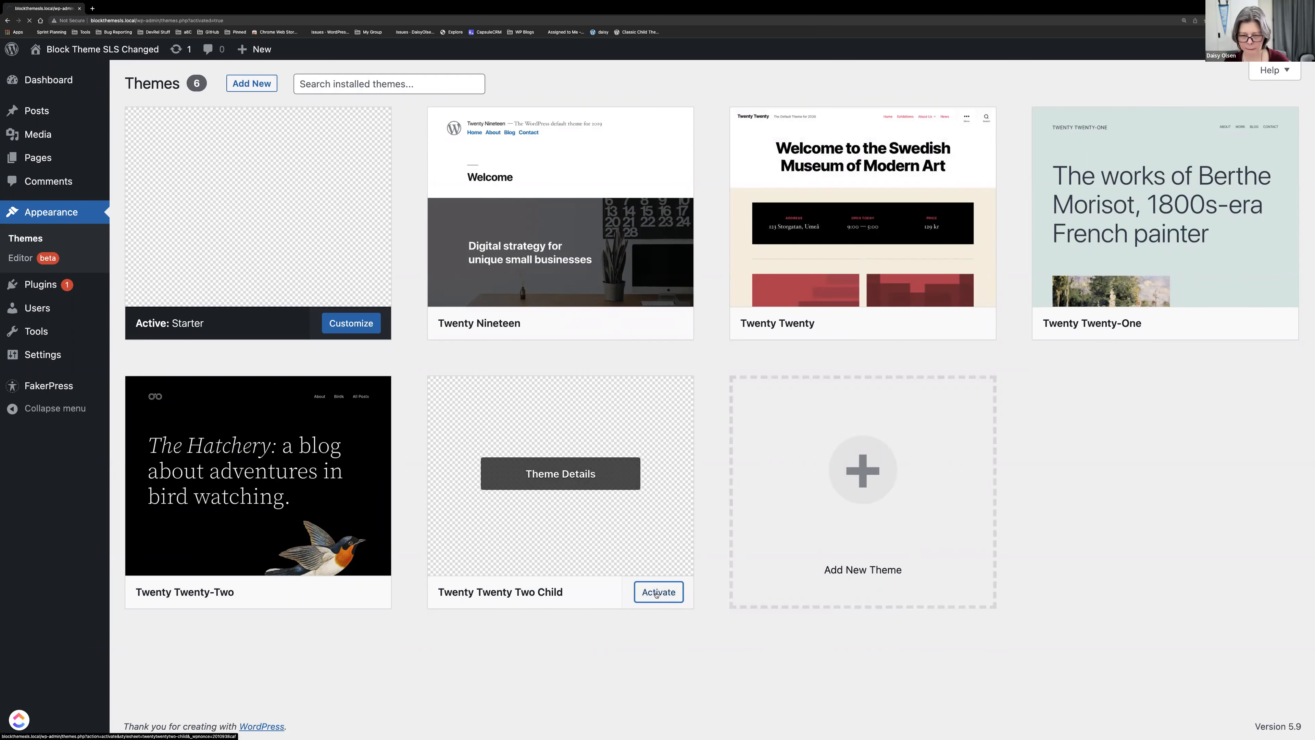
Step: Open the site editor's template list for the newly activated theme and look through its templates
left_click(18, 259)
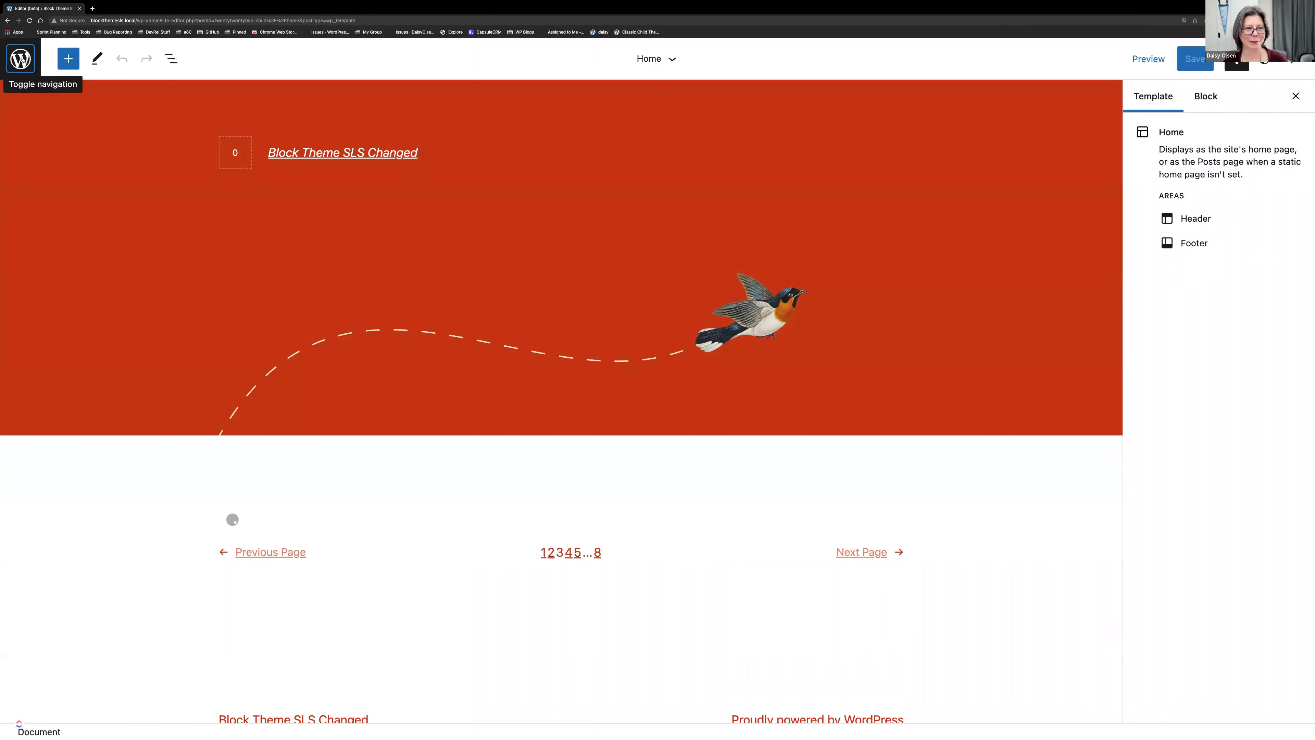
left_click(21, 59)
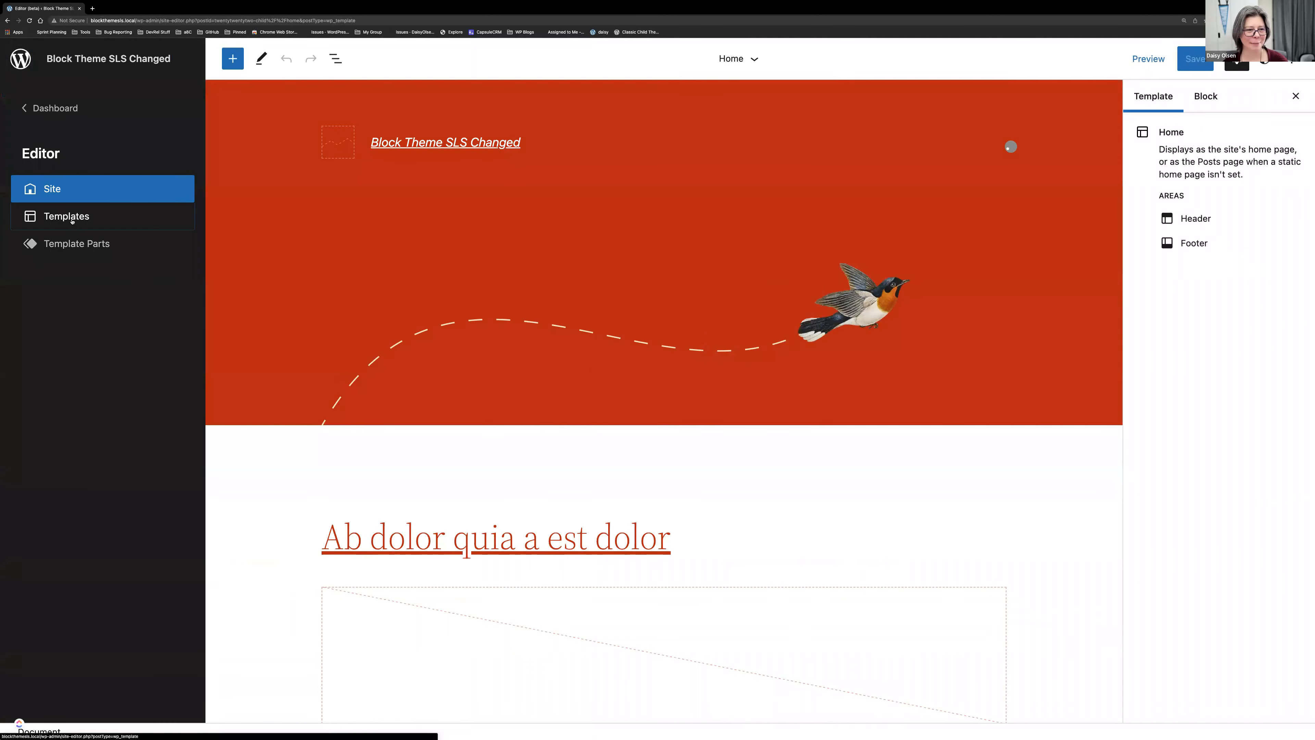
left_click(72, 220)
scroll(472, 381, "down", 1)
scroll(482, 384, "down", 5)
scroll(613, 479, "up", 5)
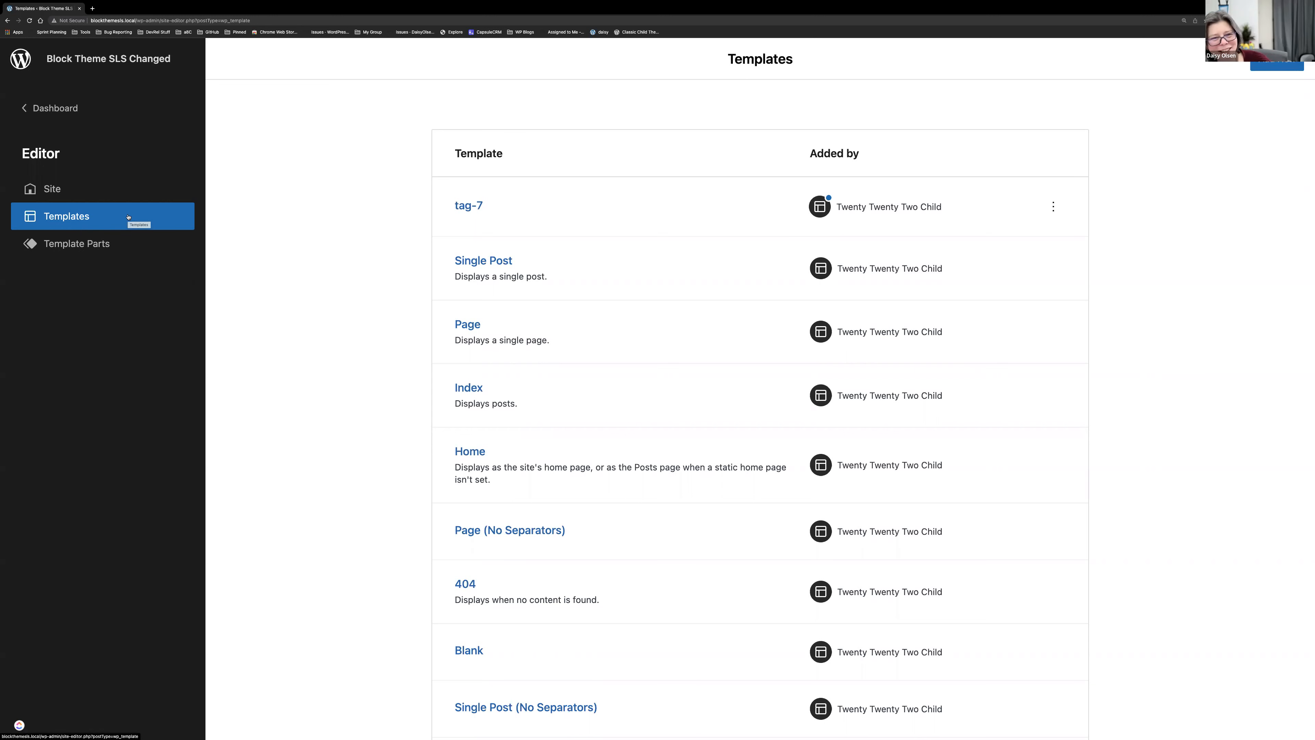
scroll(322, 200, "down", 1)
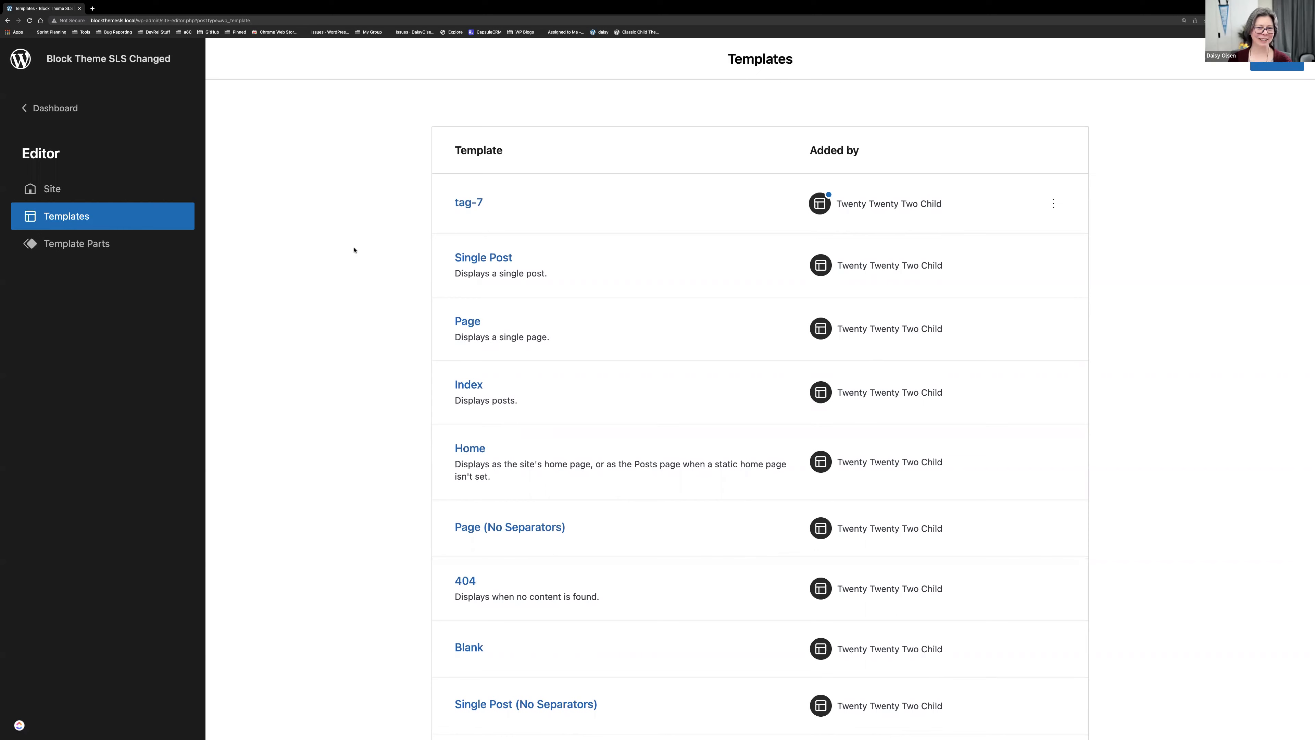
scroll(355, 250, "down", 3)
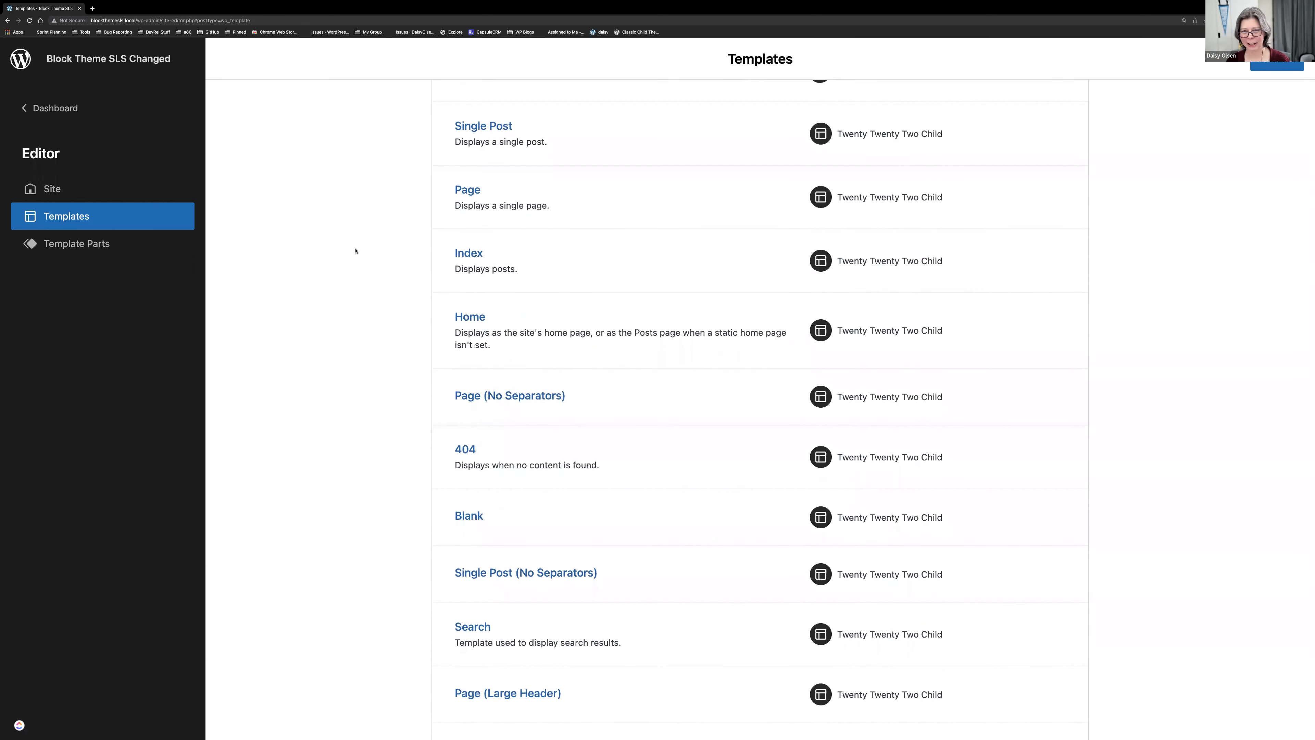
scroll(344, 343, "up", 3)
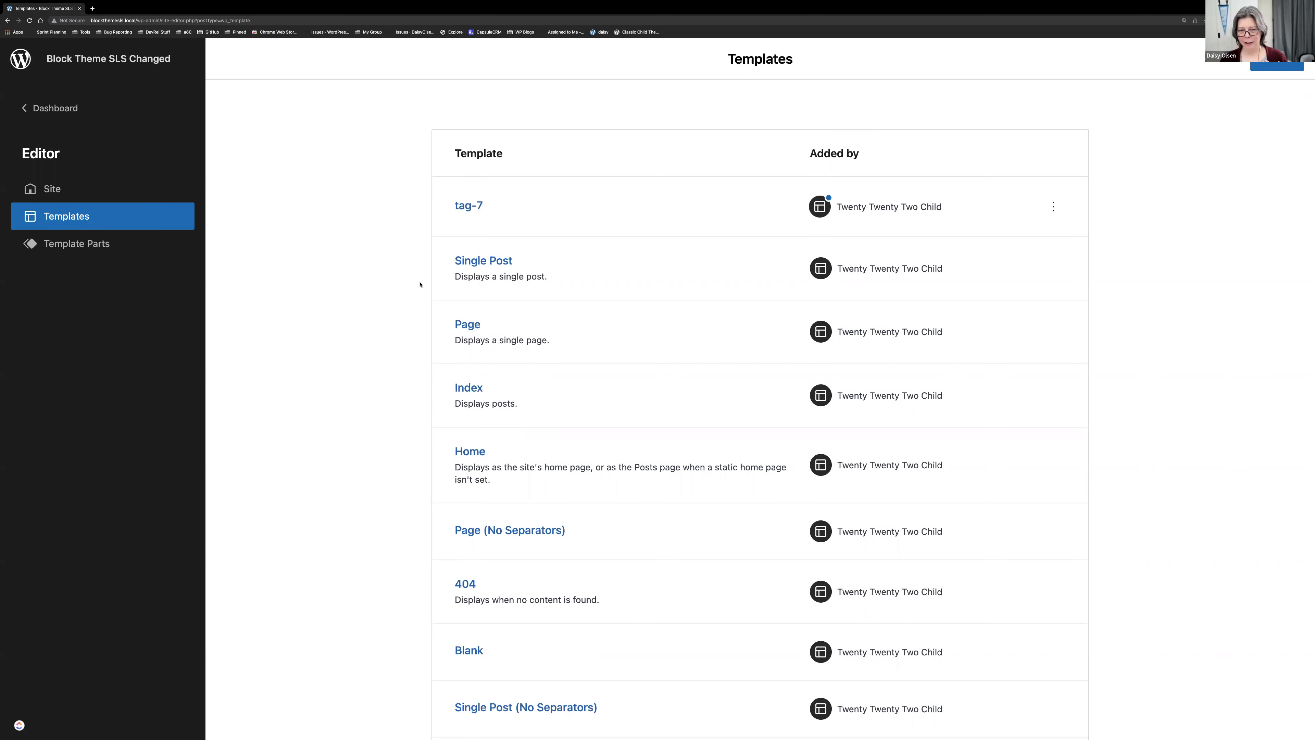
Step: Check which template types are offered for adding a new template, without creating one
left_click(1275, 67)
left_click(1275, 67)
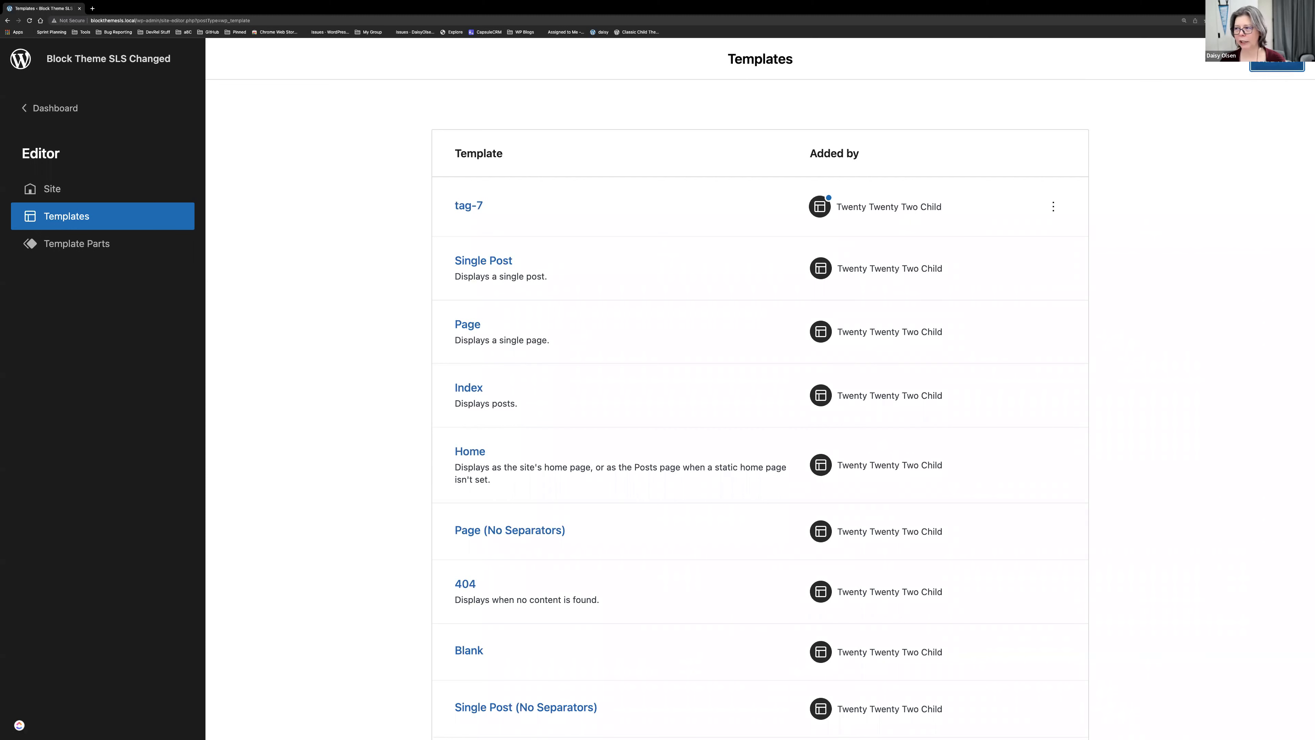
left_click(1275, 66)
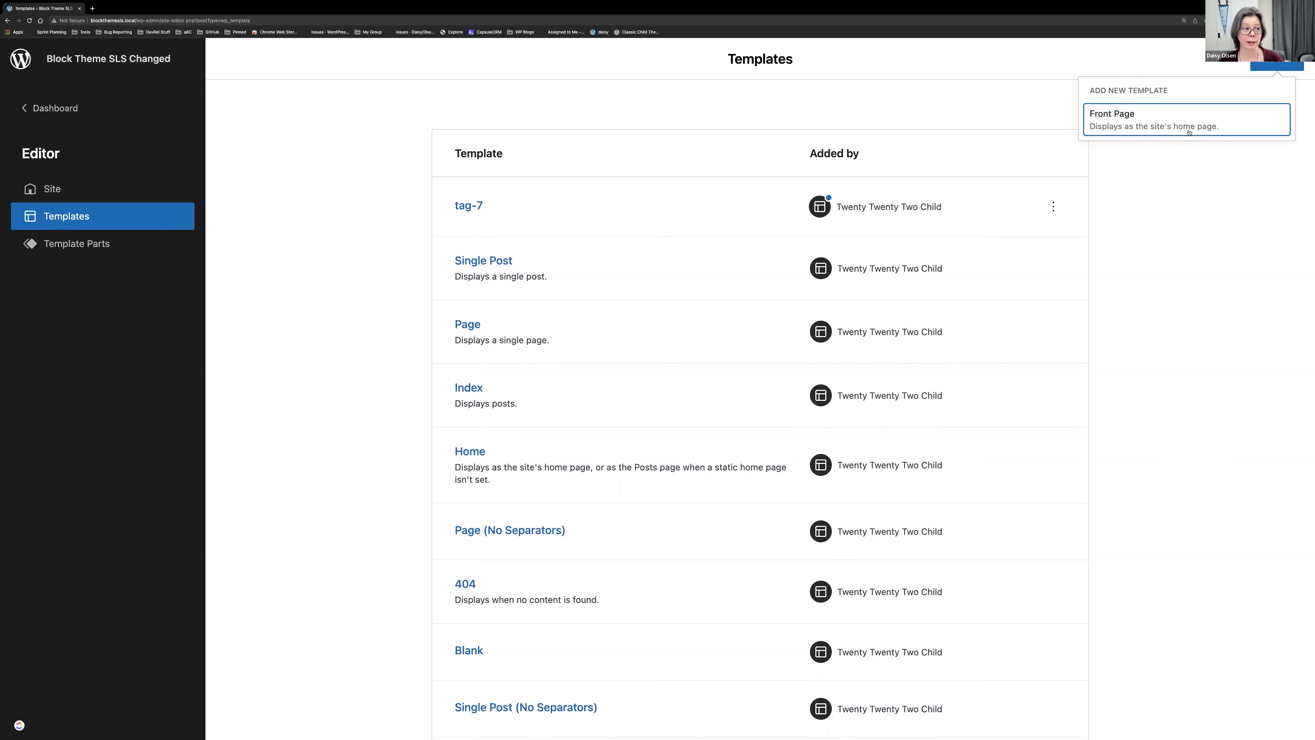
left_click(1157, 215)
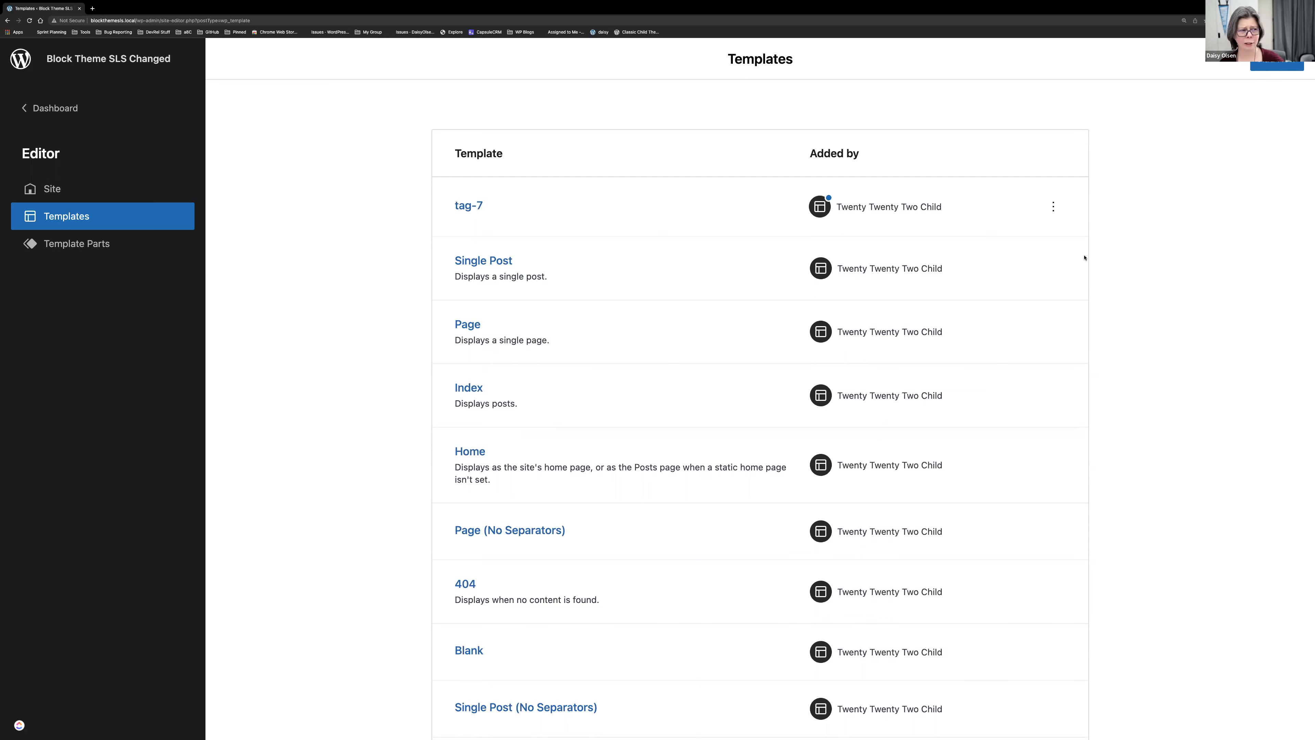
Step: Examine the child theme's templates down to Archive, including the descriptions of the Index and Home templates
scroll(1084, 258, "down", 1)
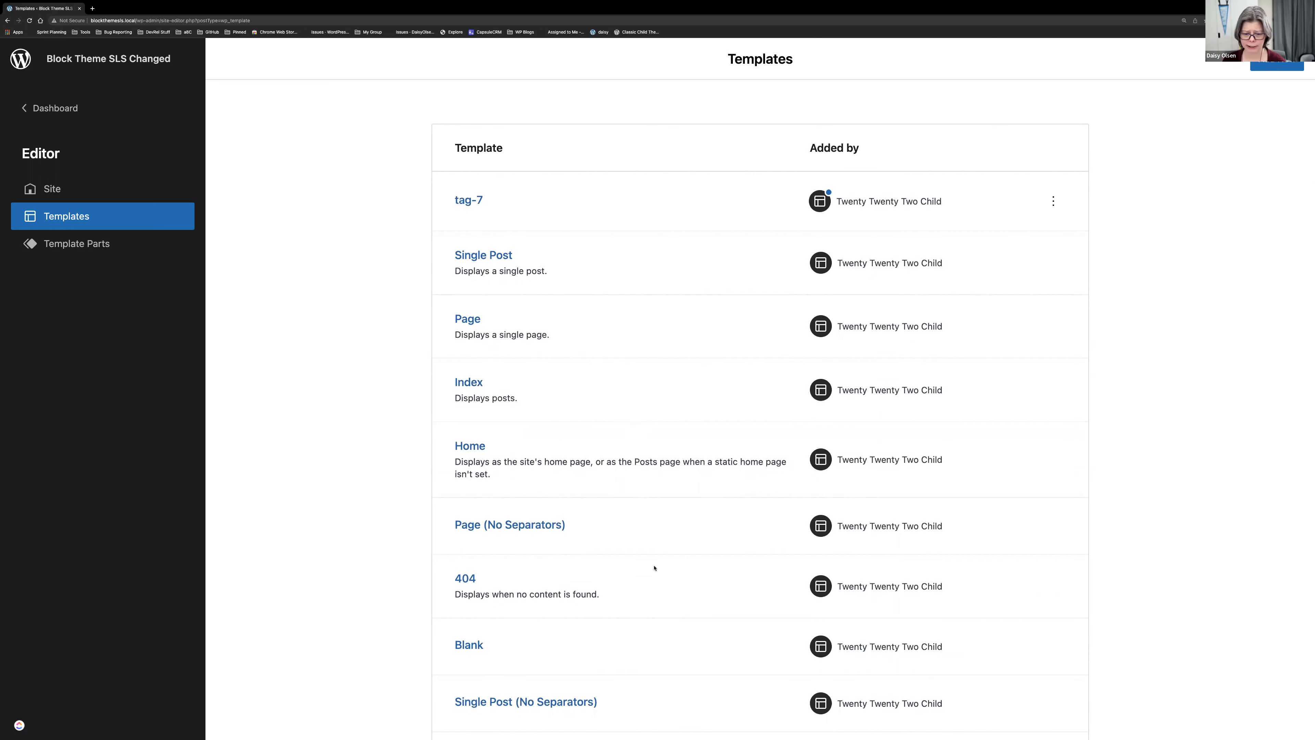
scroll(654, 568, "down", 5)
scroll(654, 567, "up", 3)
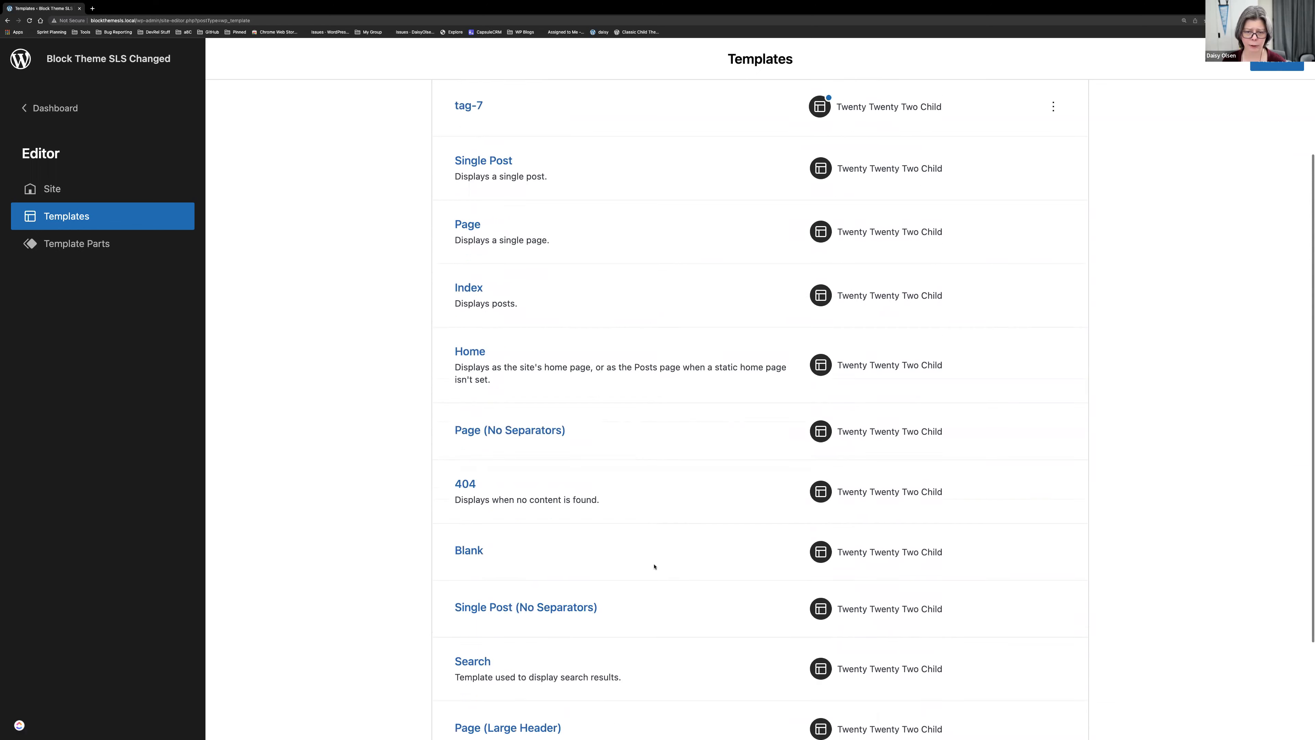
scroll(654, 567, "up", 2)
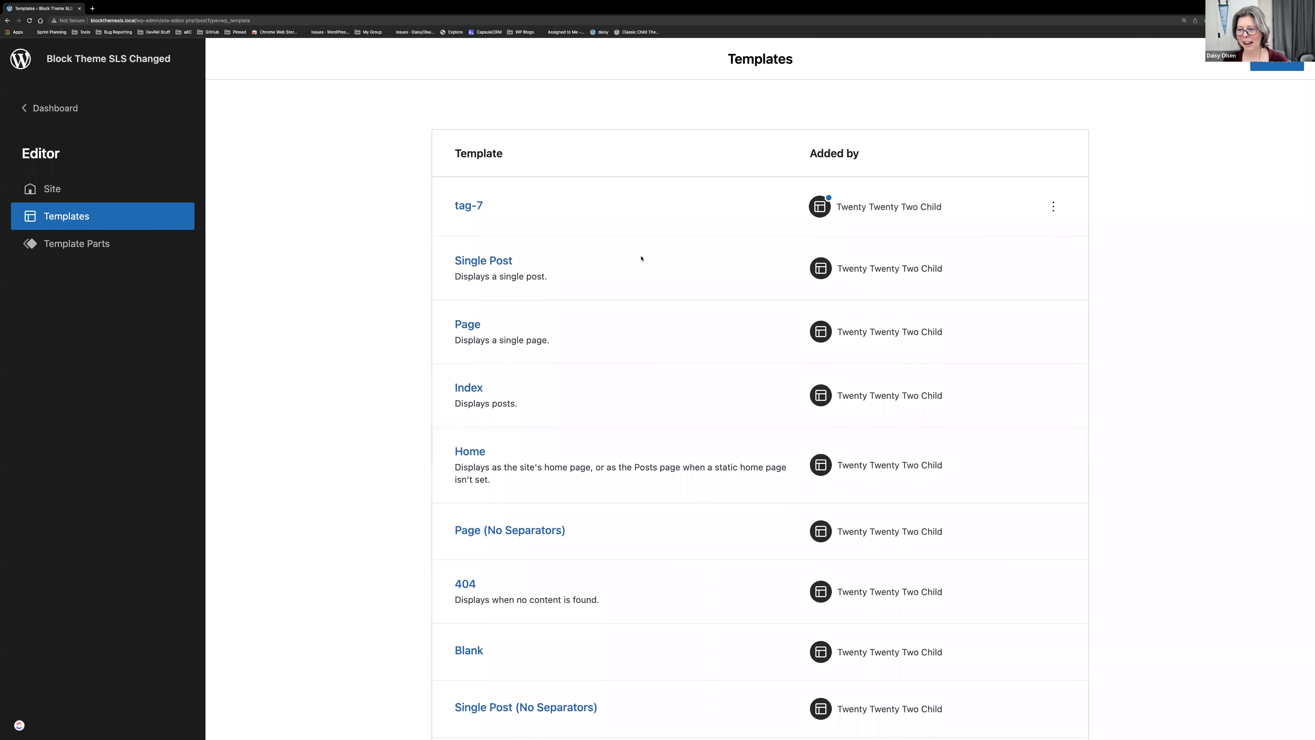
scroll(640, 256, "down", 3)
scroll(641, 260, "up", 1)
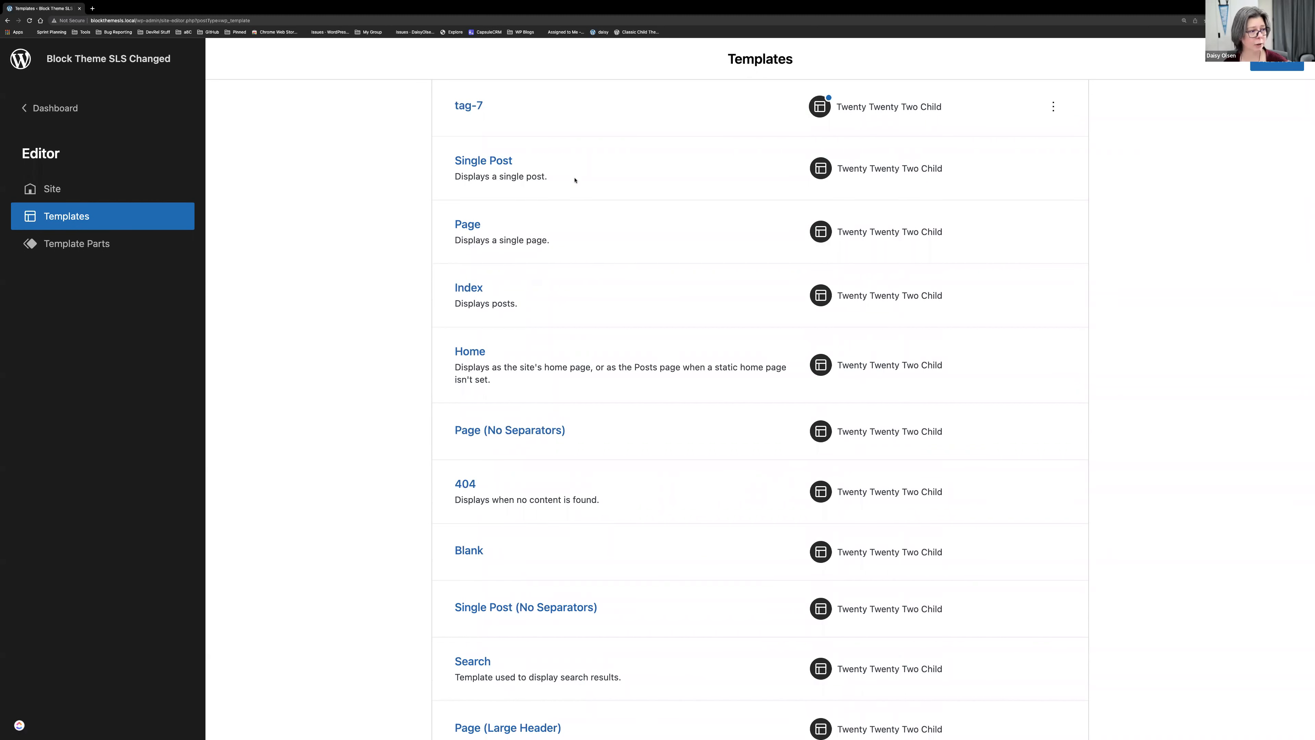
scroll(575, 179, "down", 1)
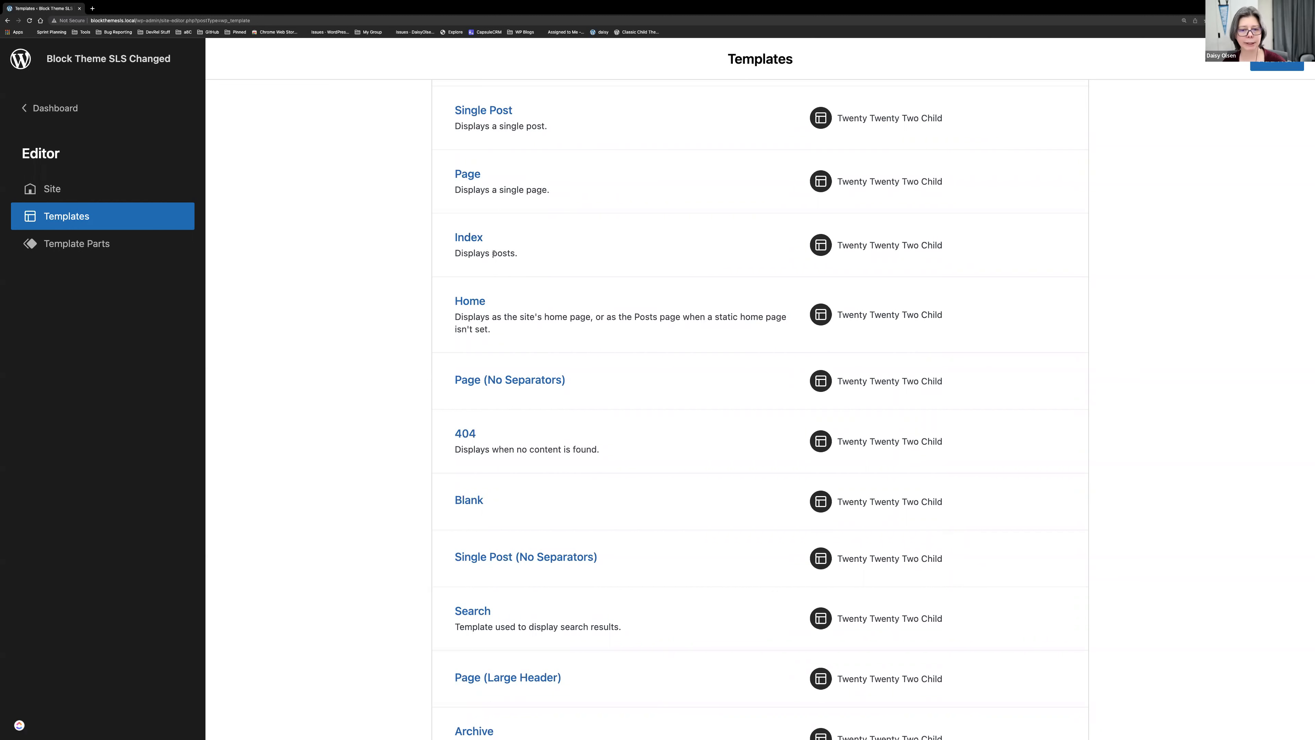
left_click_drag(523, 255, 426, 236)
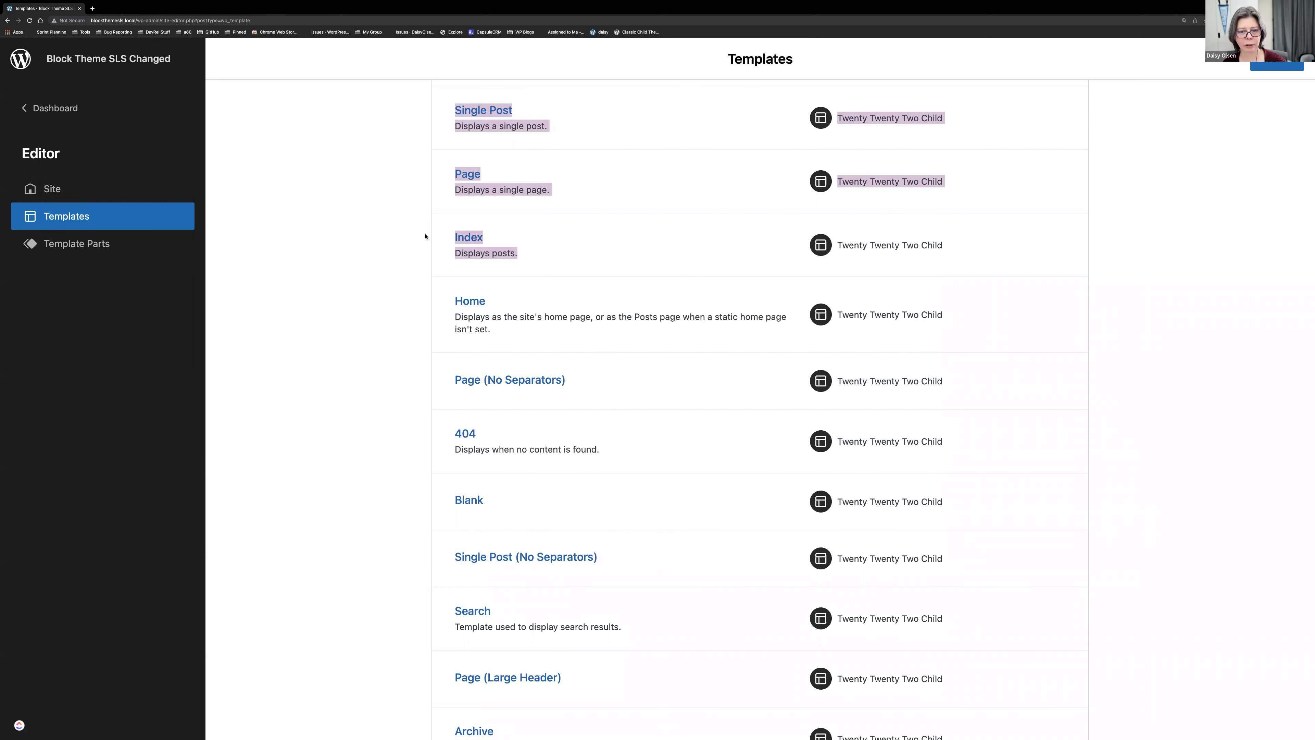
left_click(392, 252)
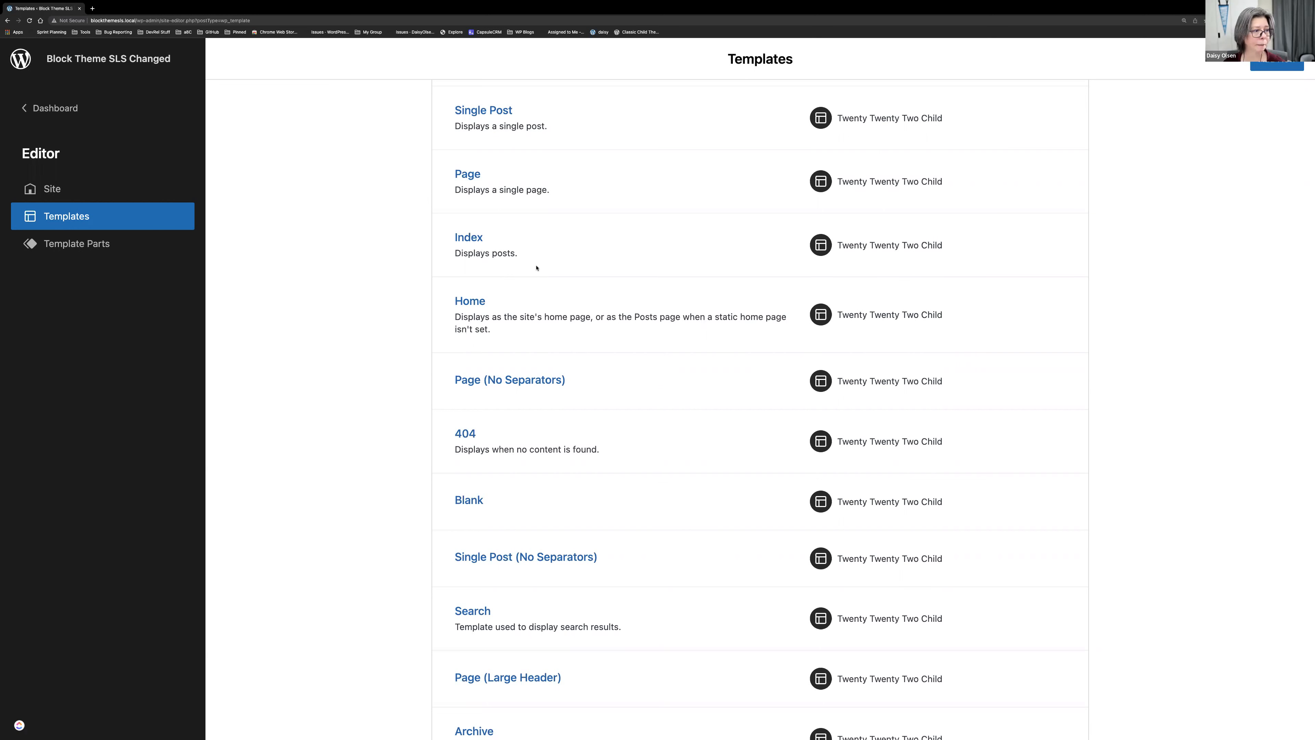
scroll(553, 309, "down", 2)
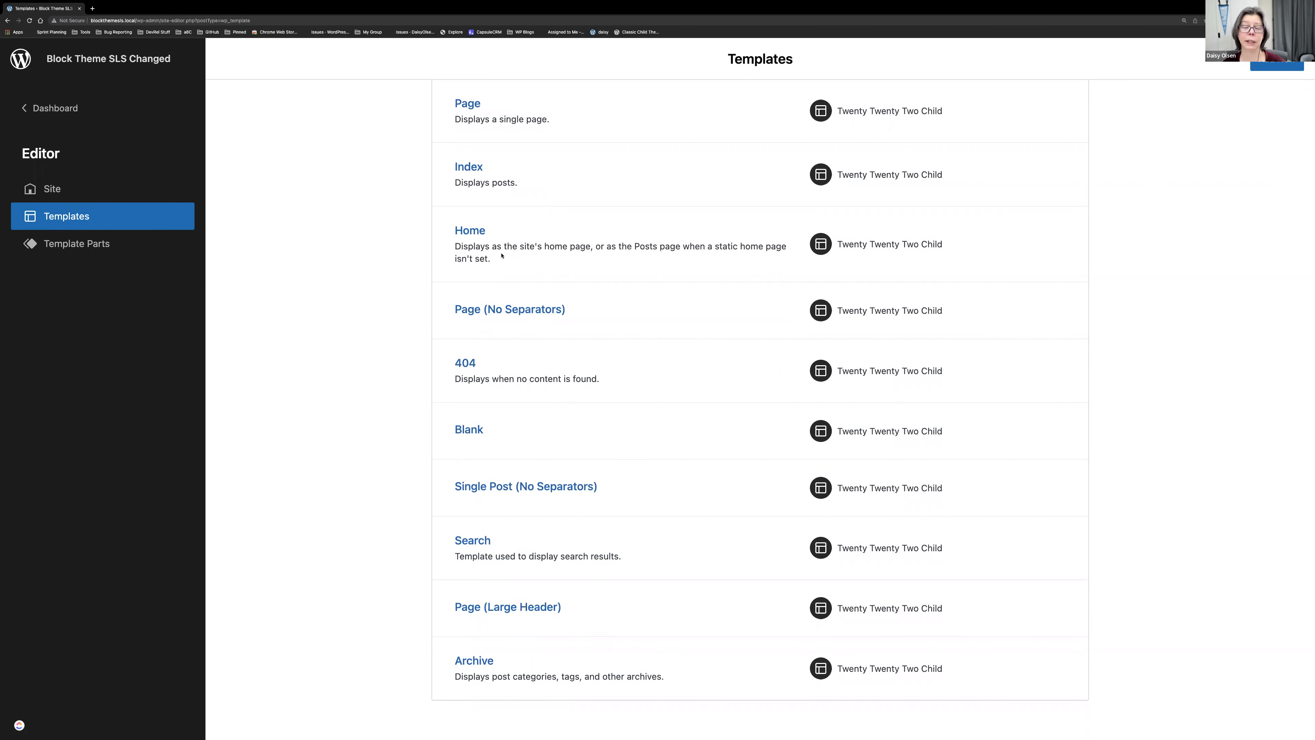
scroll(502, 255, "down", 1)
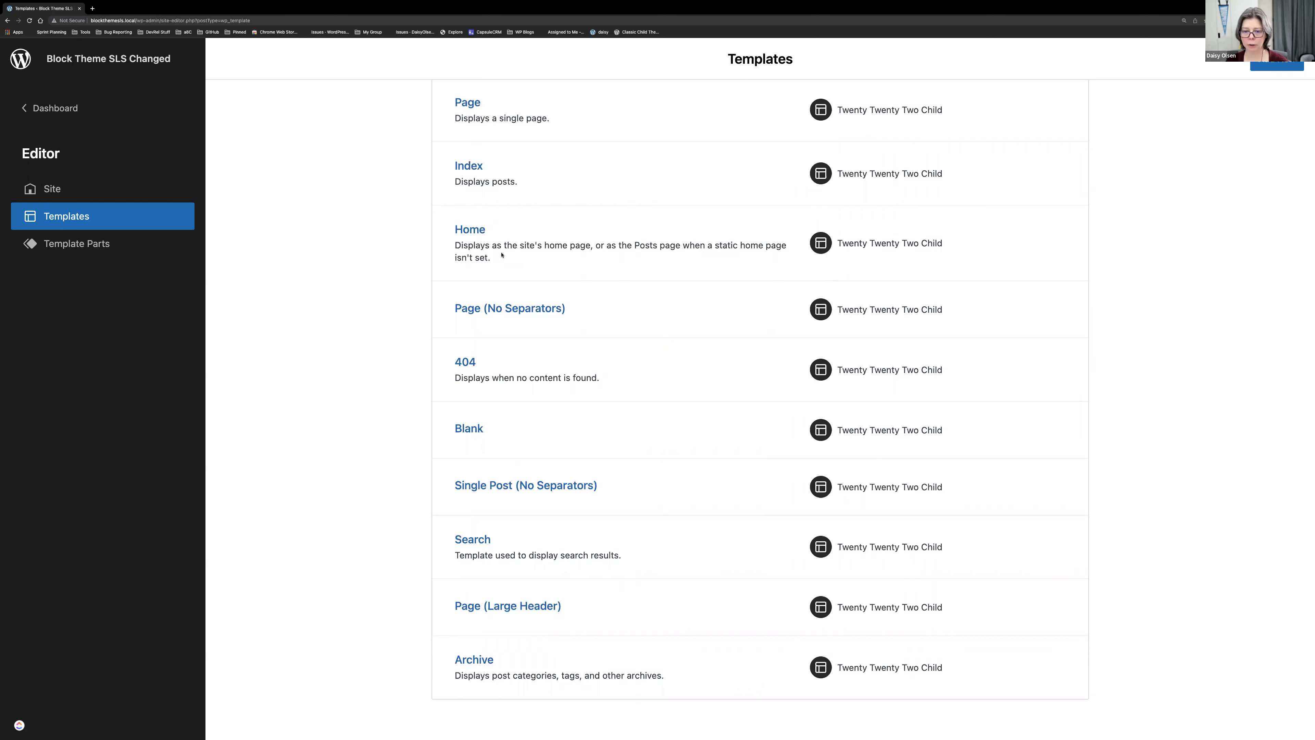
Step: Open the Page (No Separators) template and change its title to "Page (No Separators) Test"
left_click(495, 310)
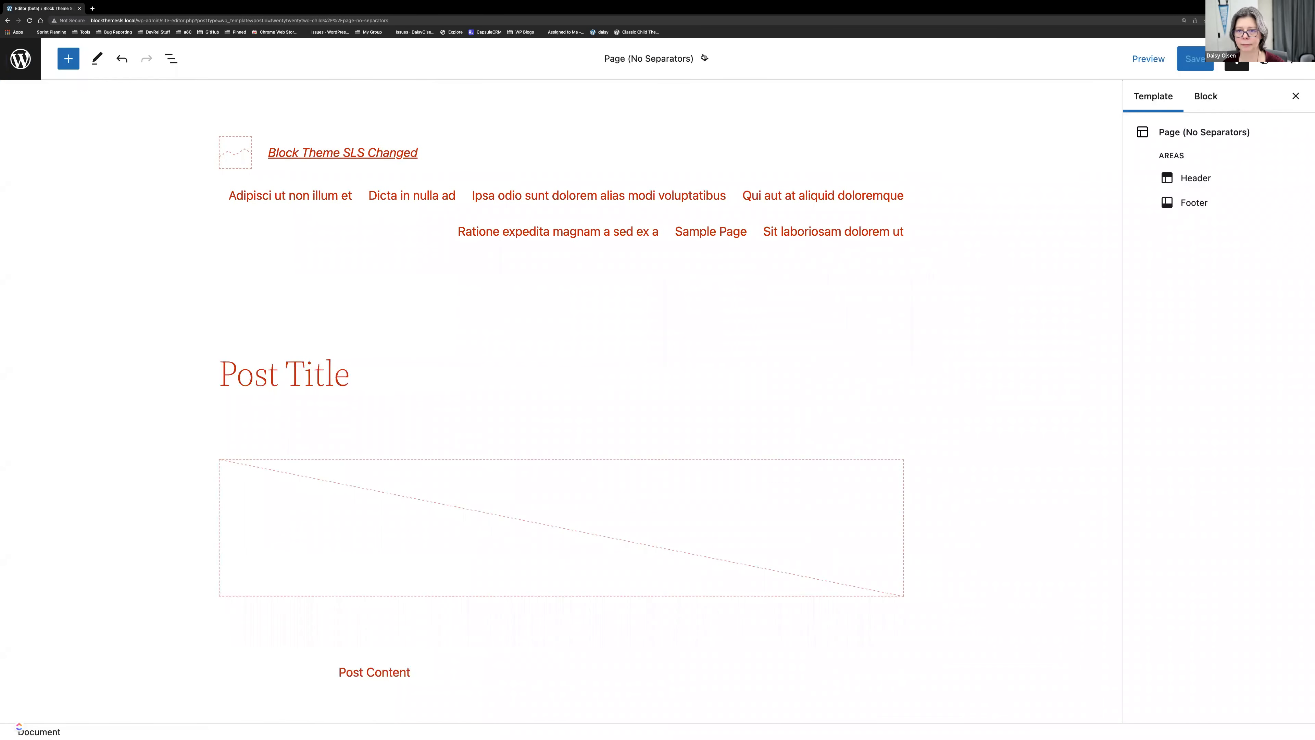
left_click(704, 58)
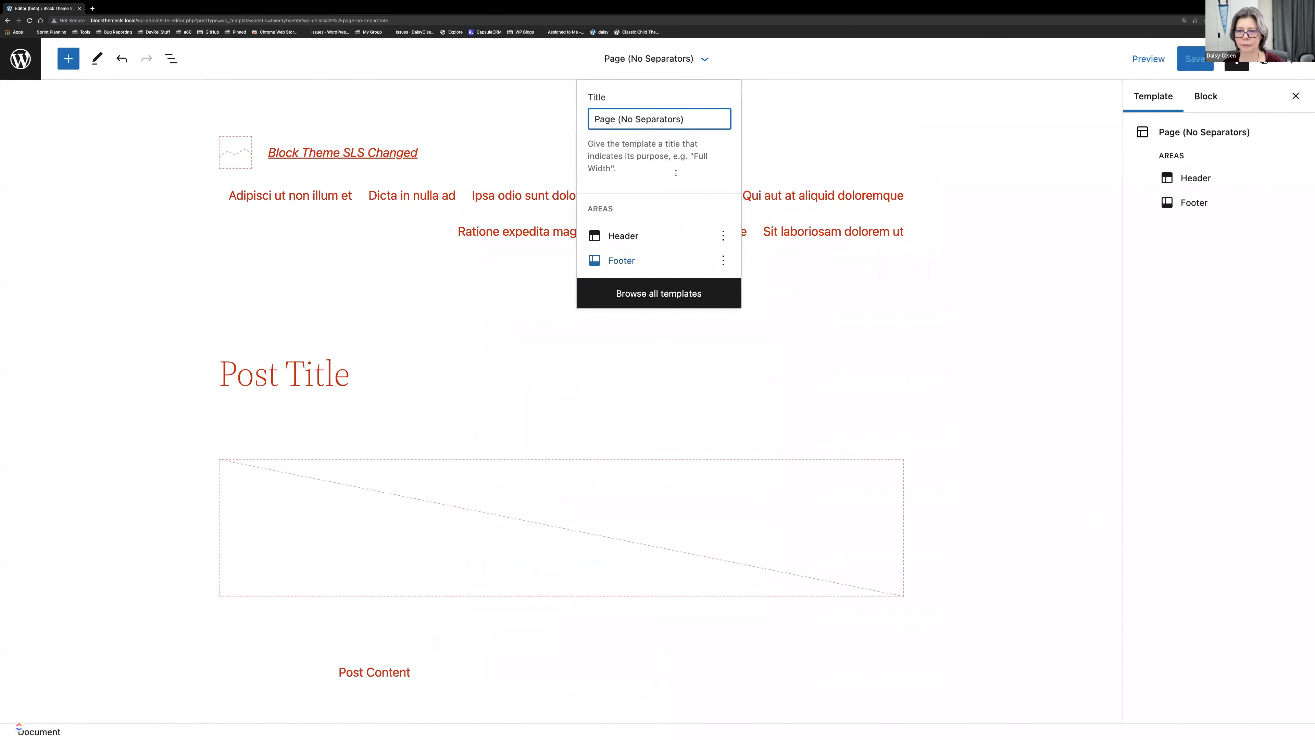
left_click_drag(701, 123, 592, 116)
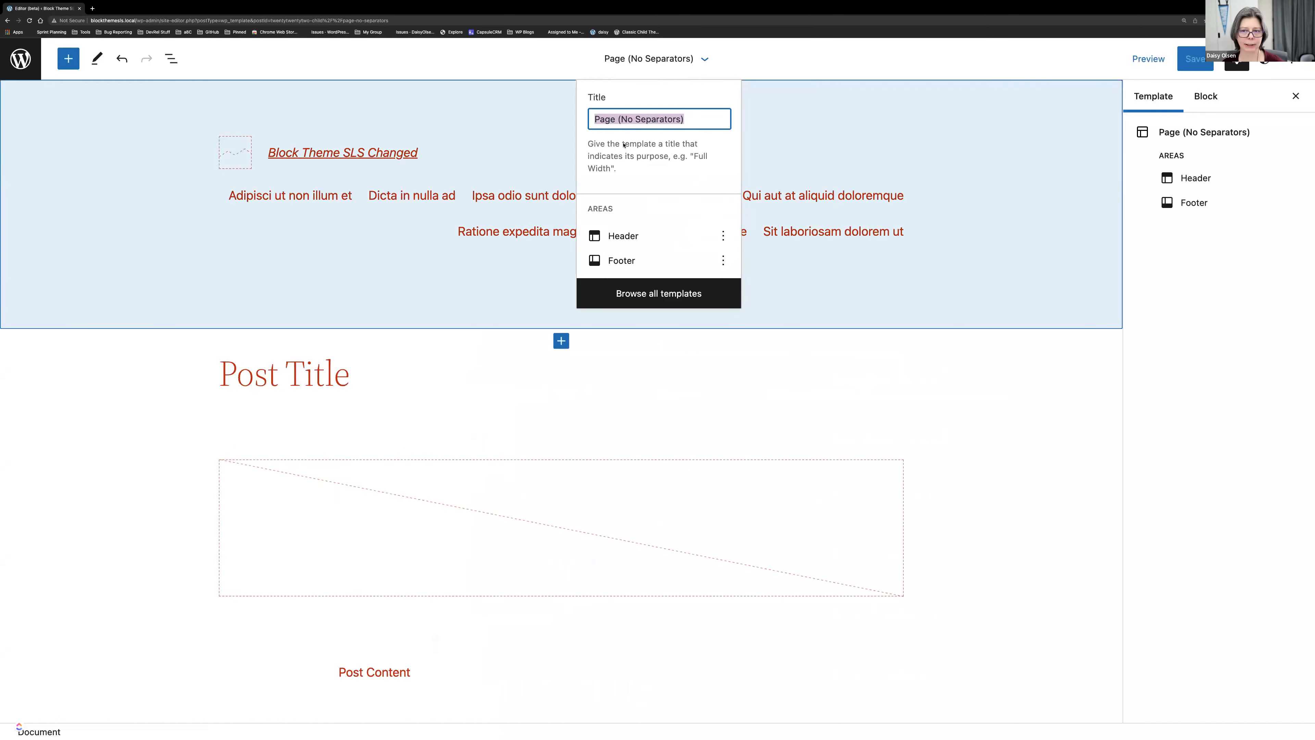
left_click(710, 119)
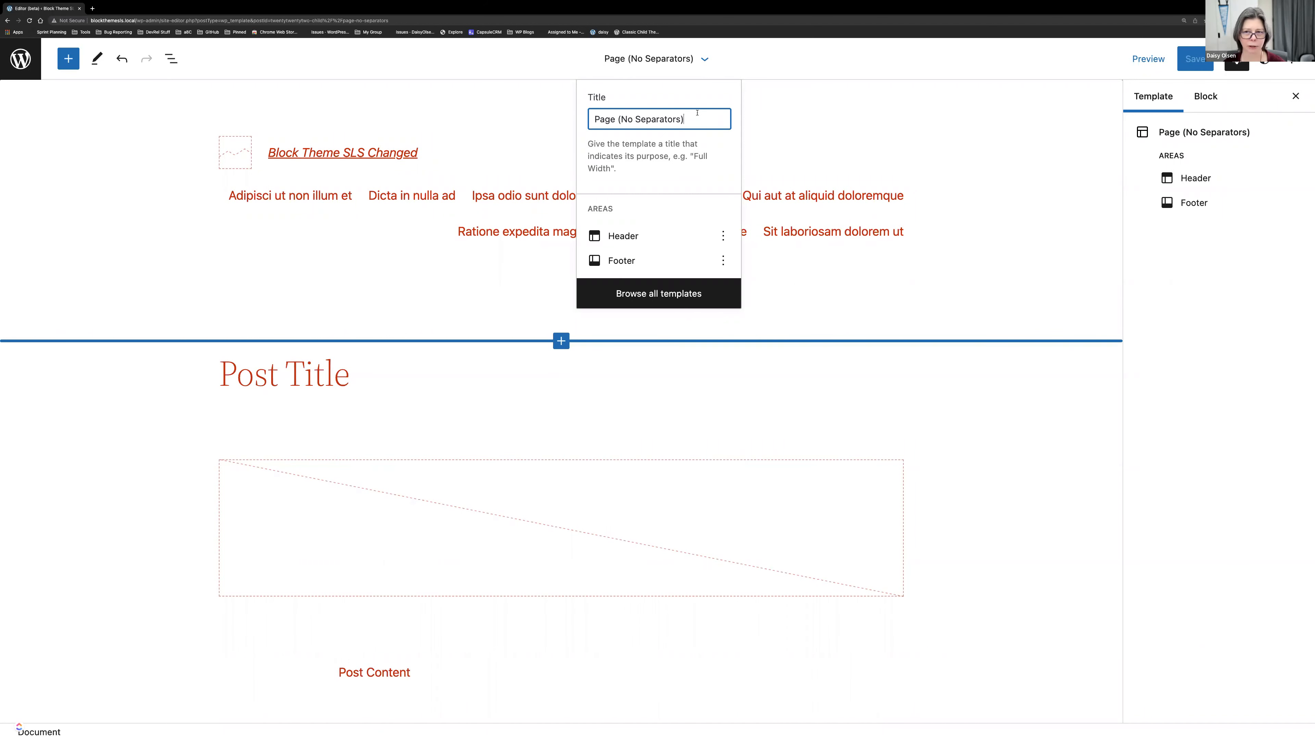
left_click(548, 64)
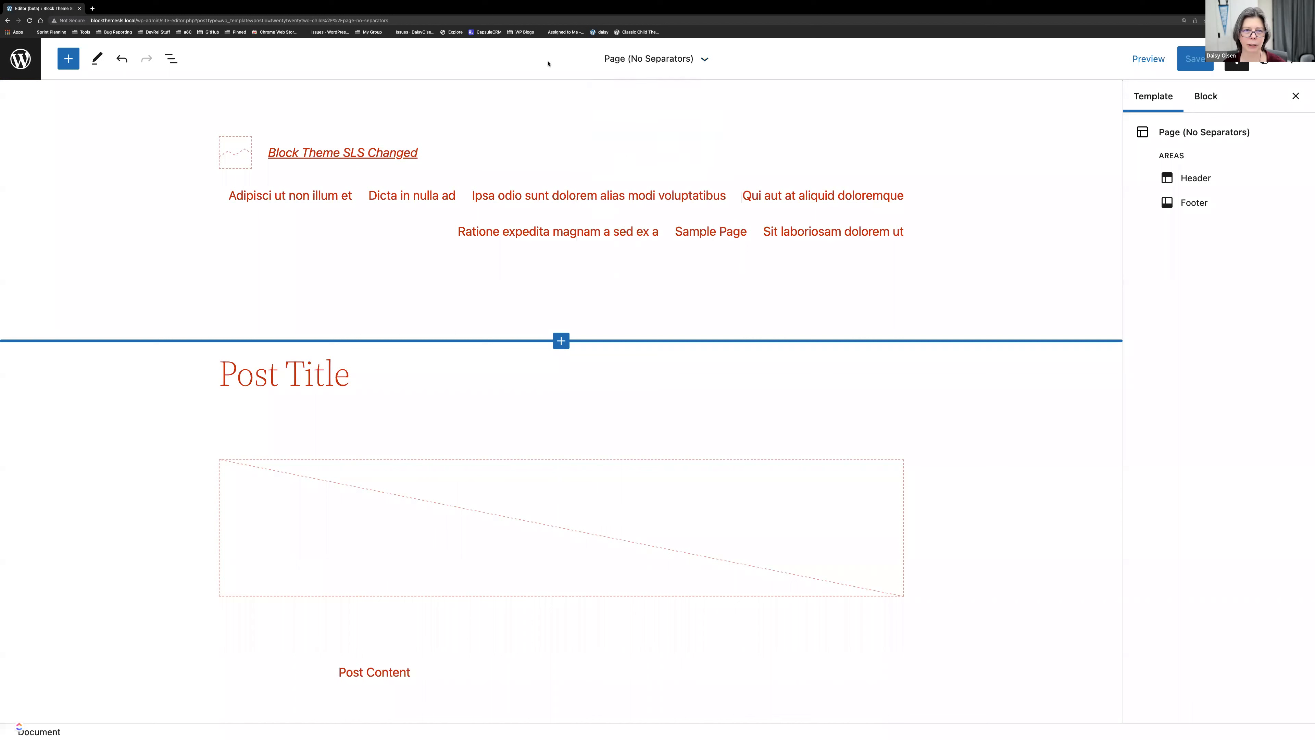
left_click(705, 60)
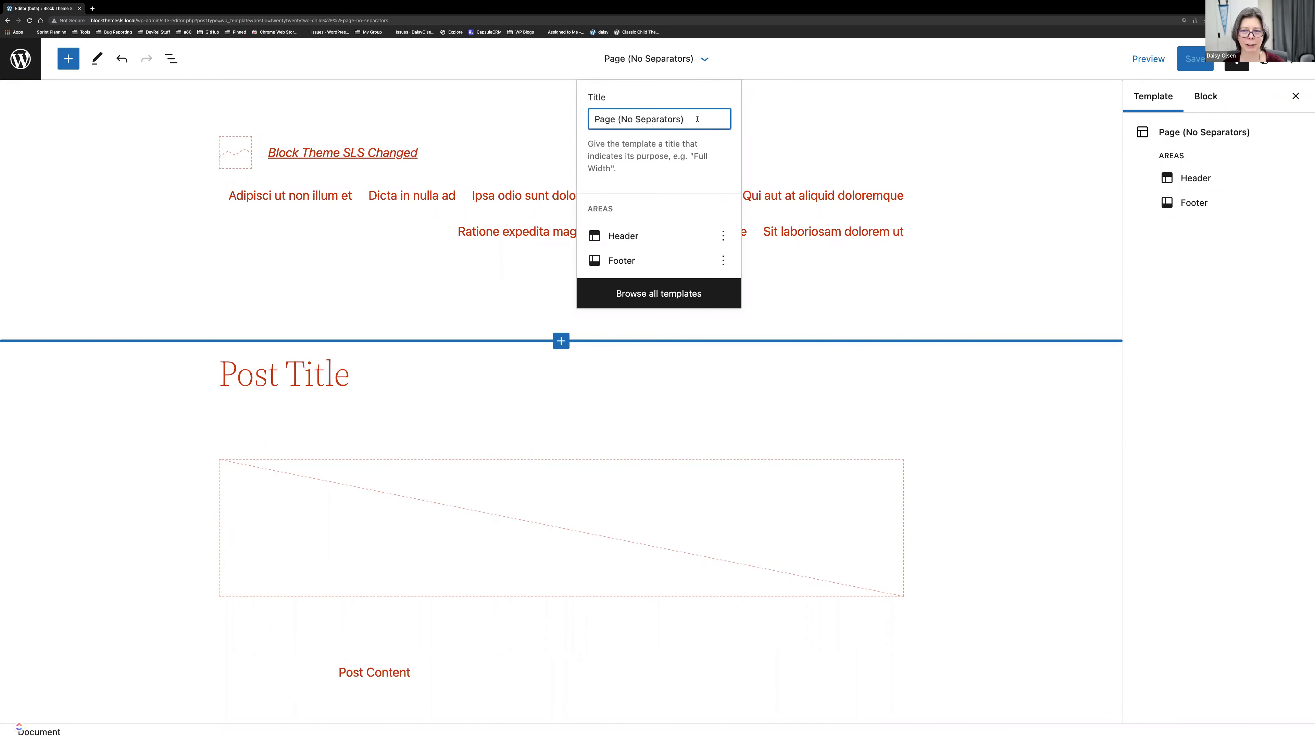
type("Test")
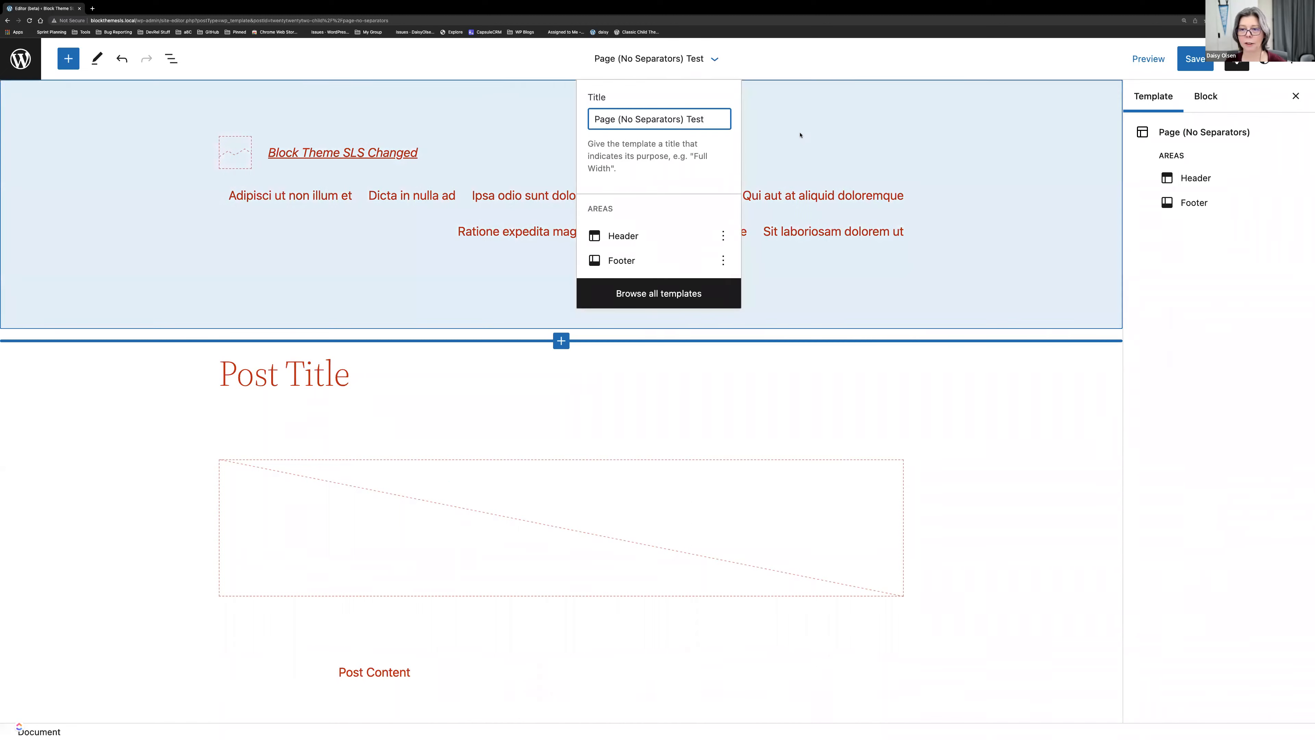
Step: Save the Page (No Separators) Test template and return to the site editor's template list
left_click(1197, 58)
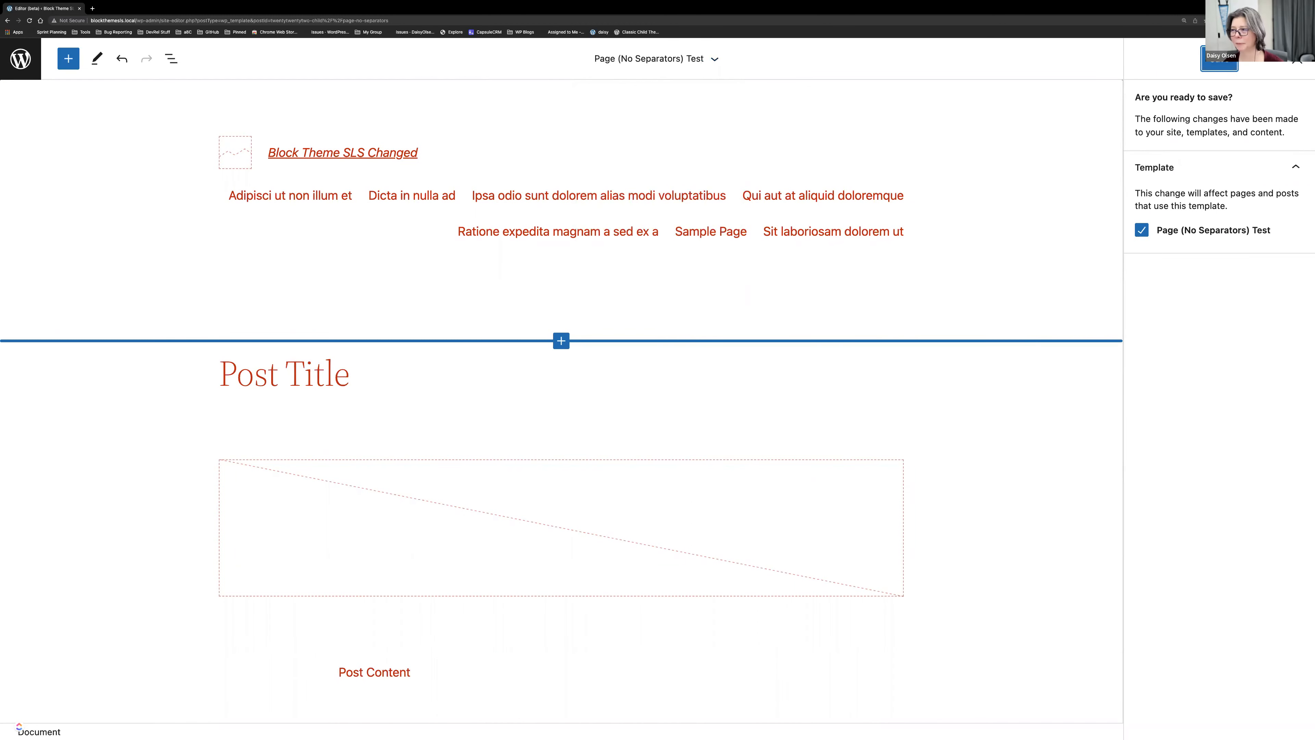
left_click(1219, 58)
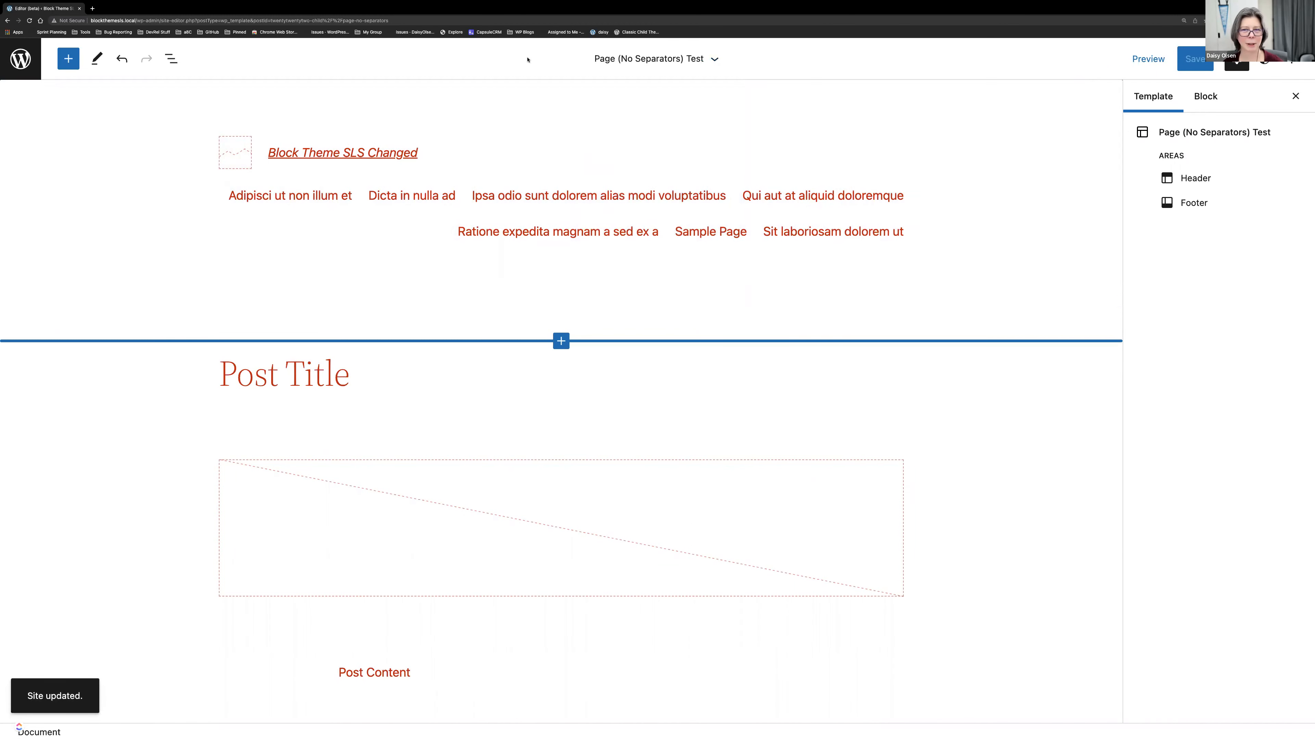
left_click(34, 60)
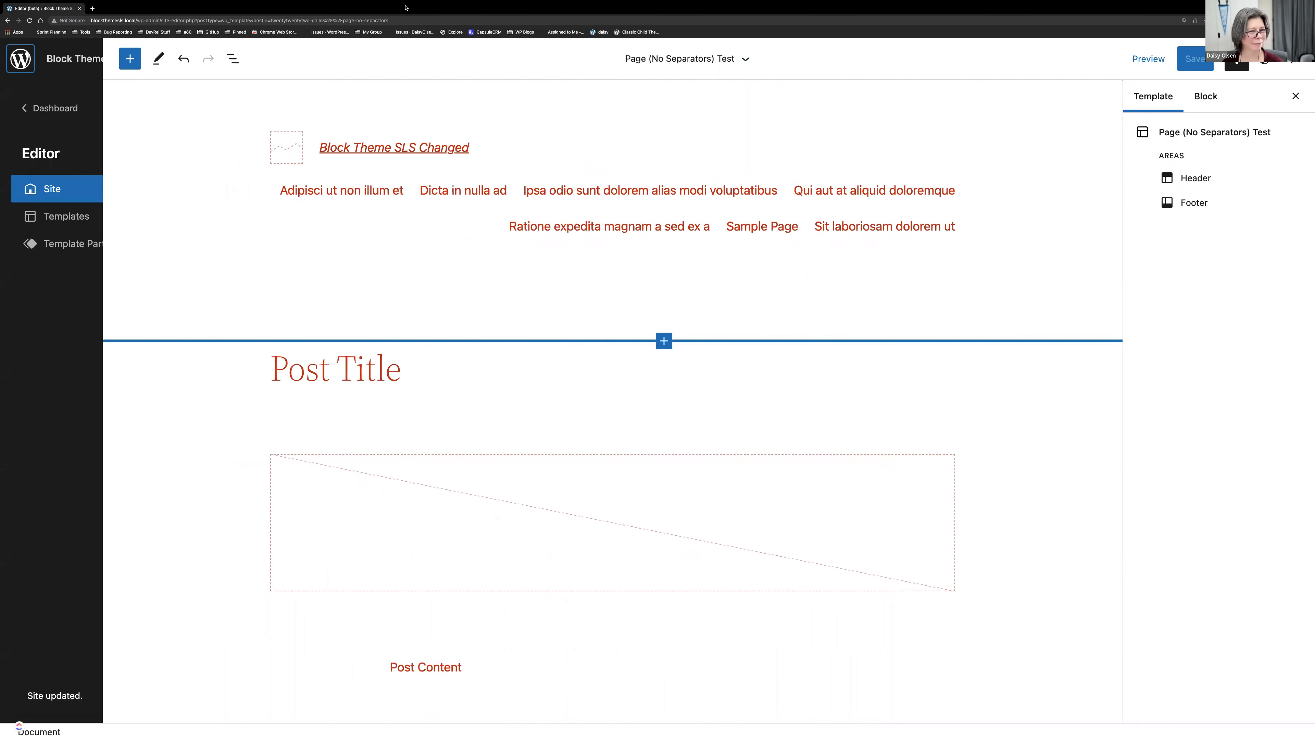
left_click(64, 217)
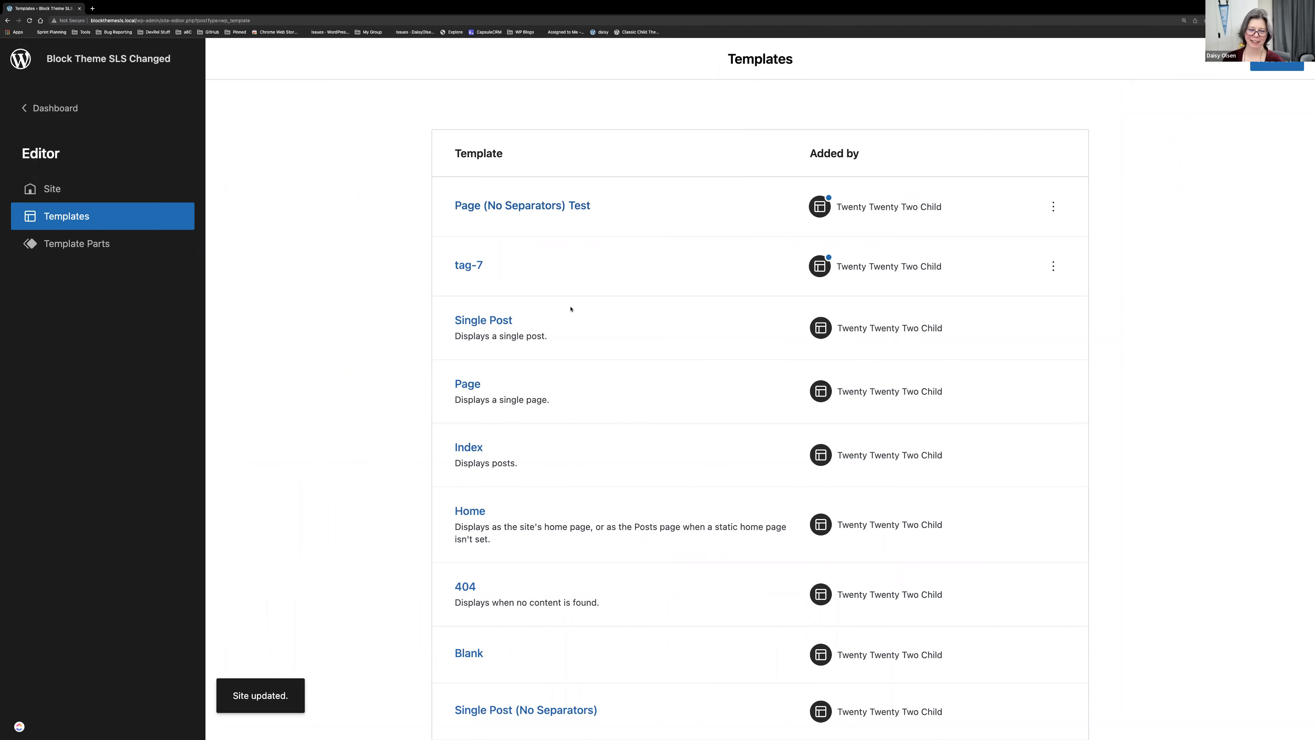
Step: Examine the child theme's template list from Page (No Separators) Test down to Archive
scroll(584, 423, "down", 3)
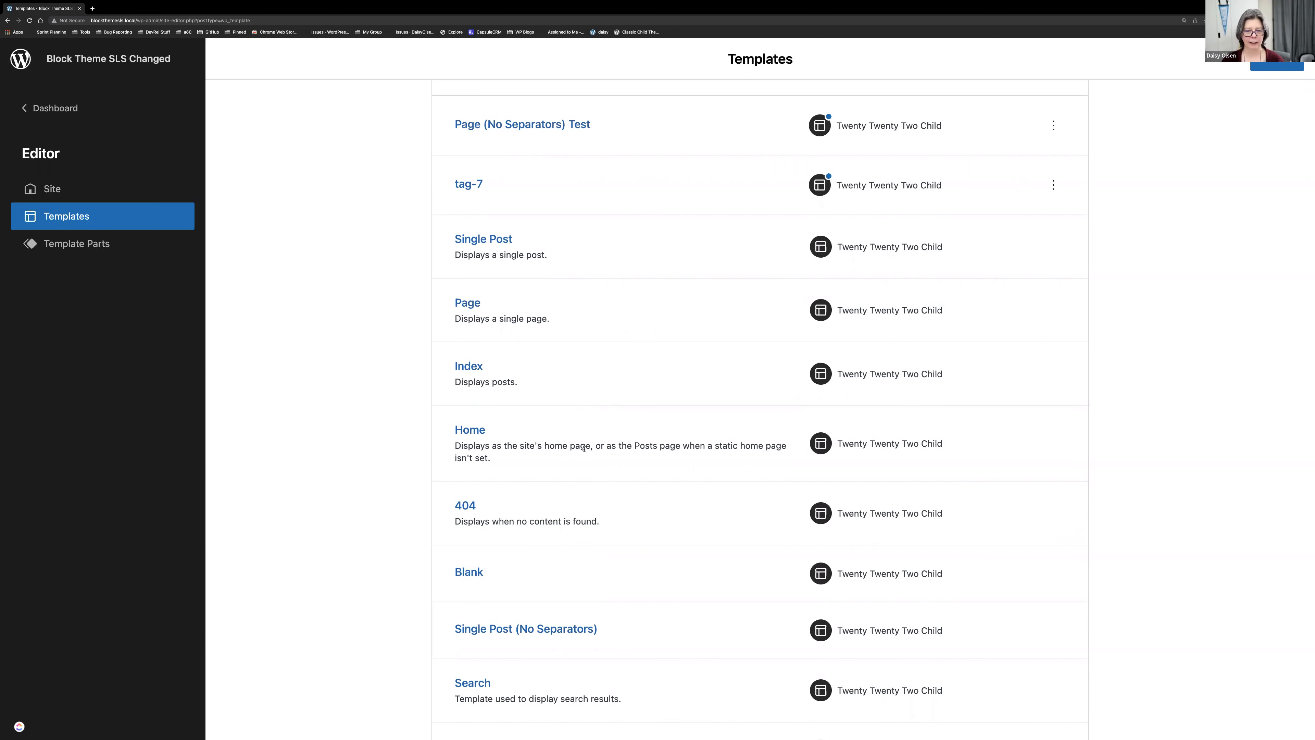
scroll(584, 448, "down", 4)
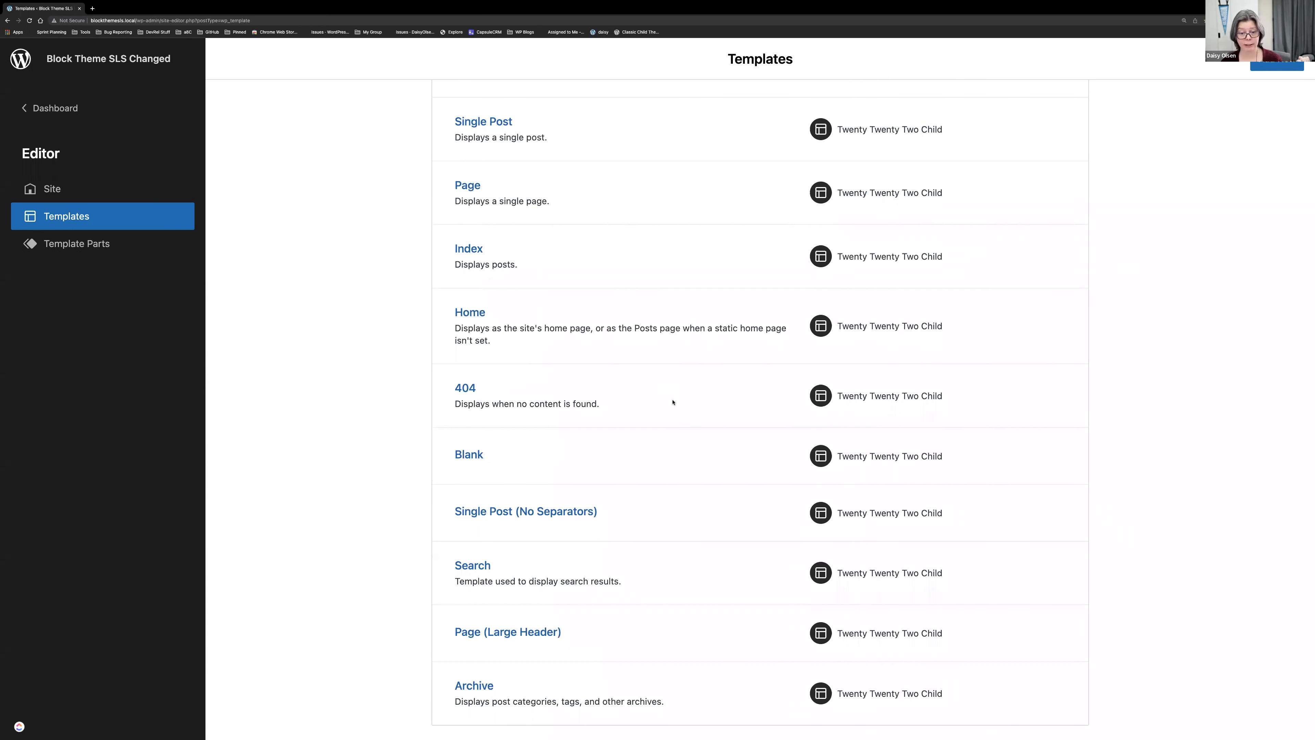
scroll(673, 402, "down", 1)
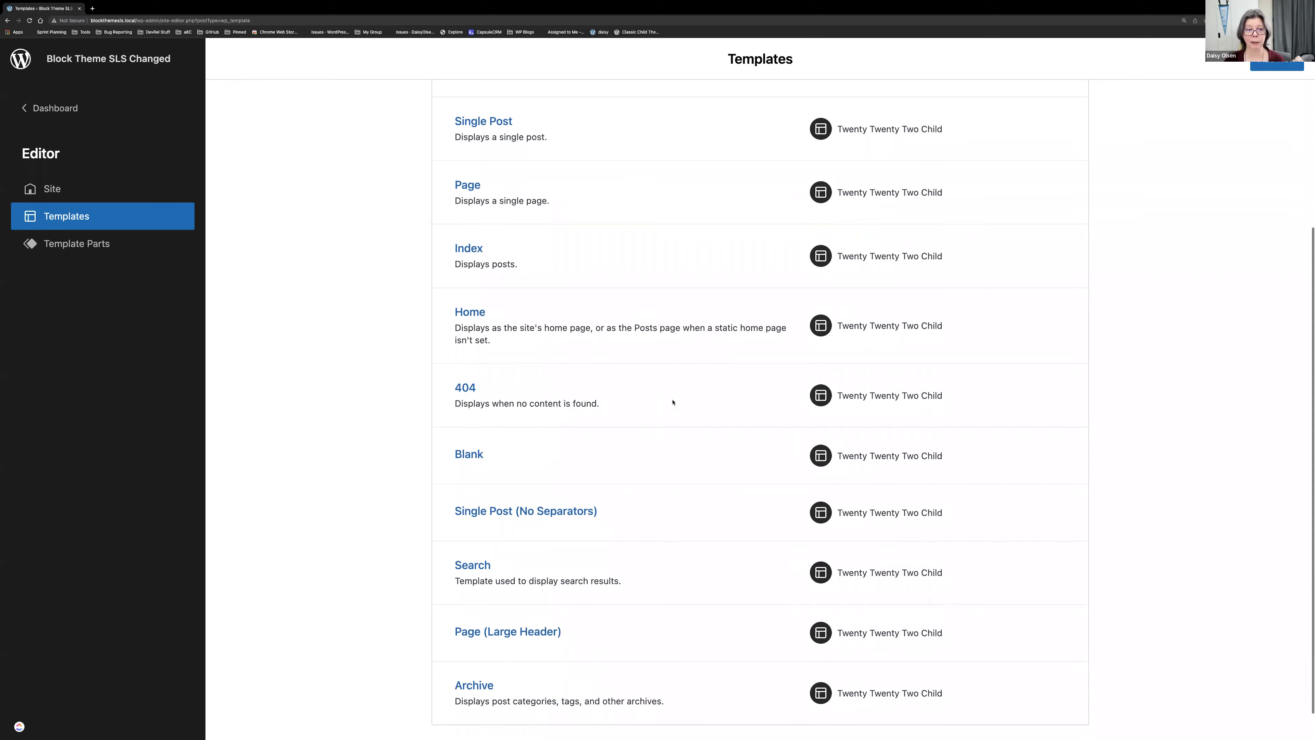
scroll(673, 402, "up", 1)
scroll(673, 402, "up", 1)
scroll(673, 402, "down", 1)
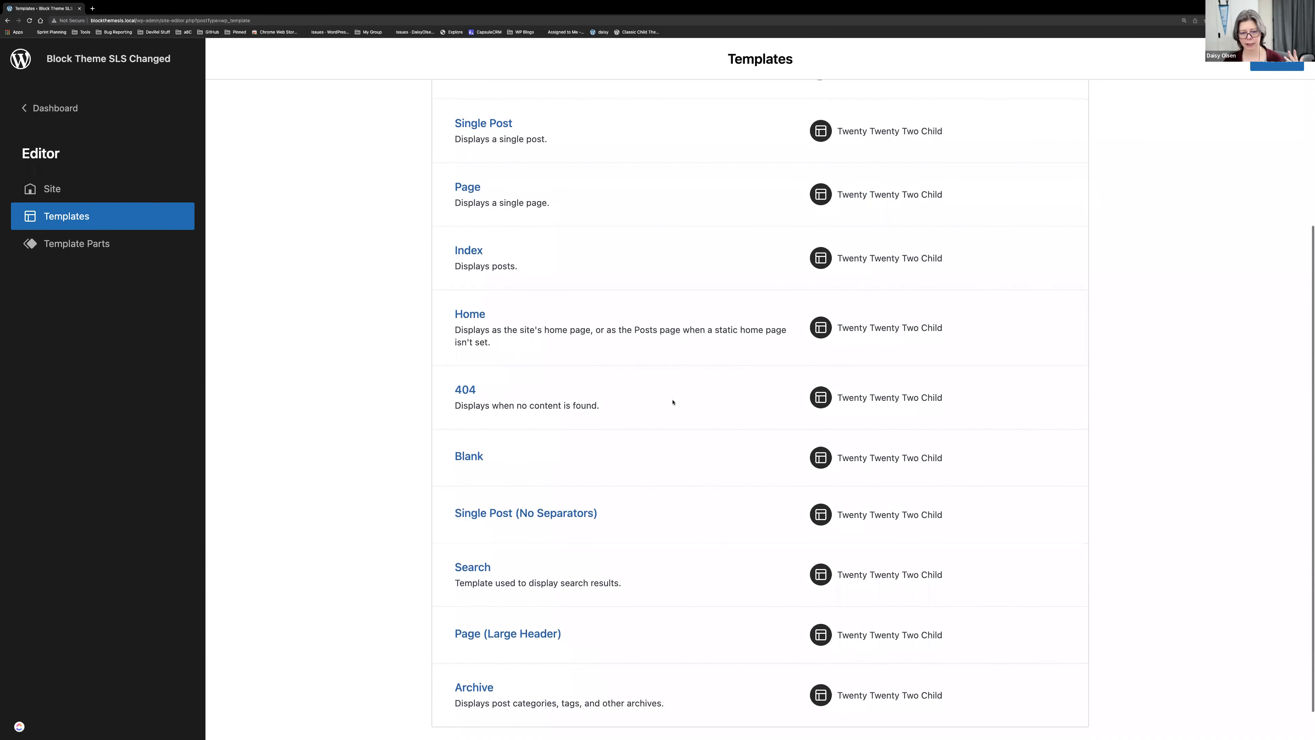
scroll(672, 402, "up", 1)
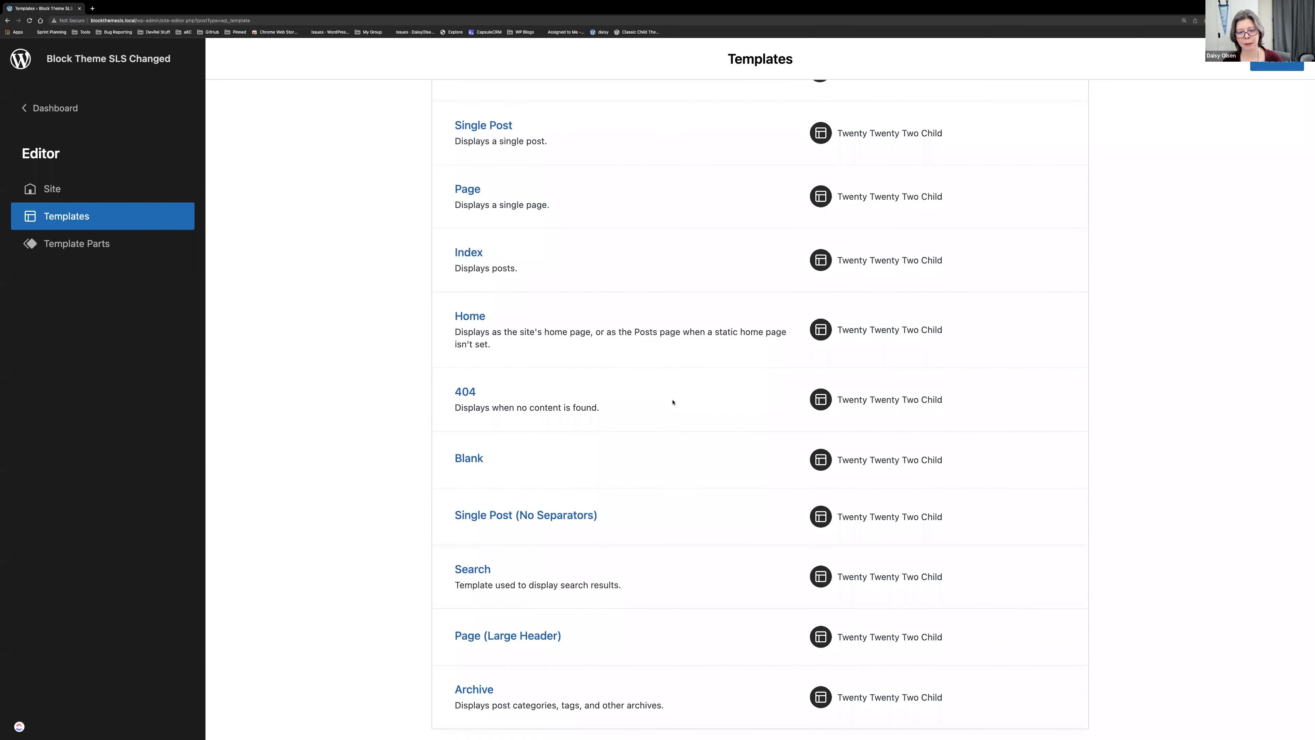
scroll(673, 402, "down", 1)
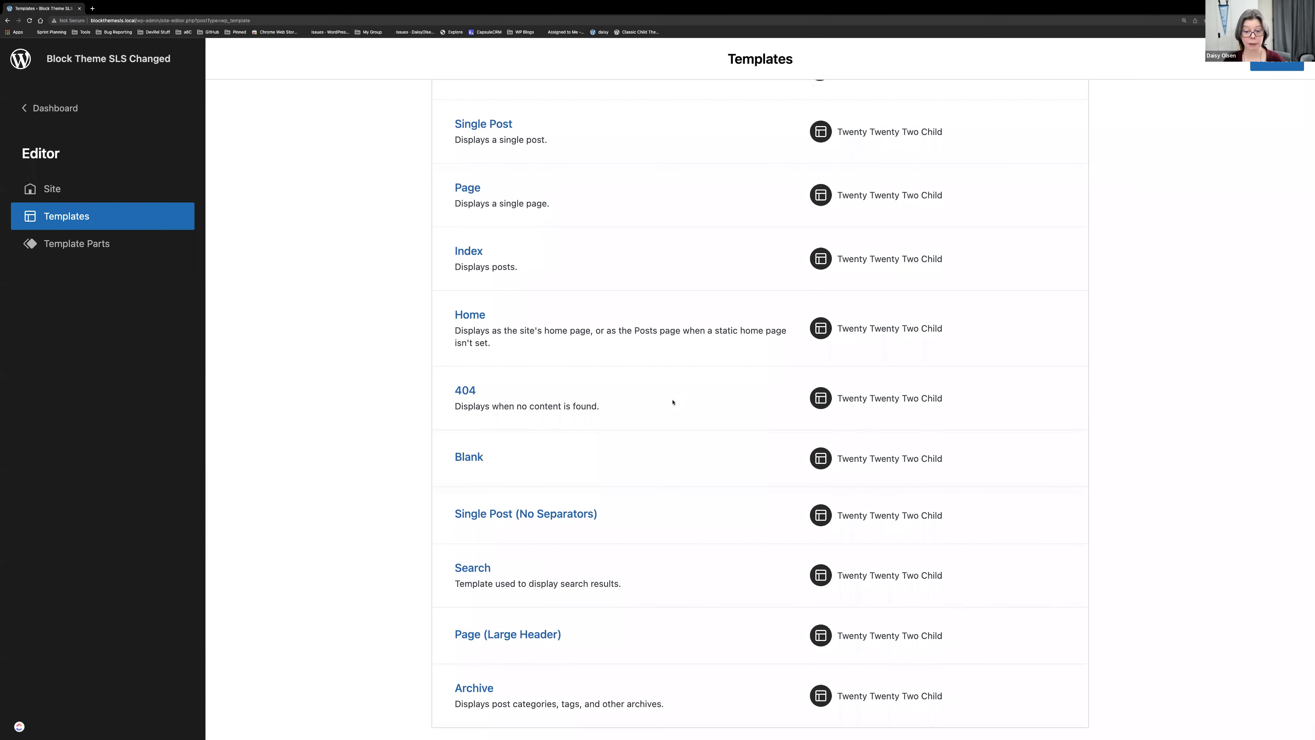
scroll(672, 402, "up", 1)
scroll(545, 455, "down", 2)
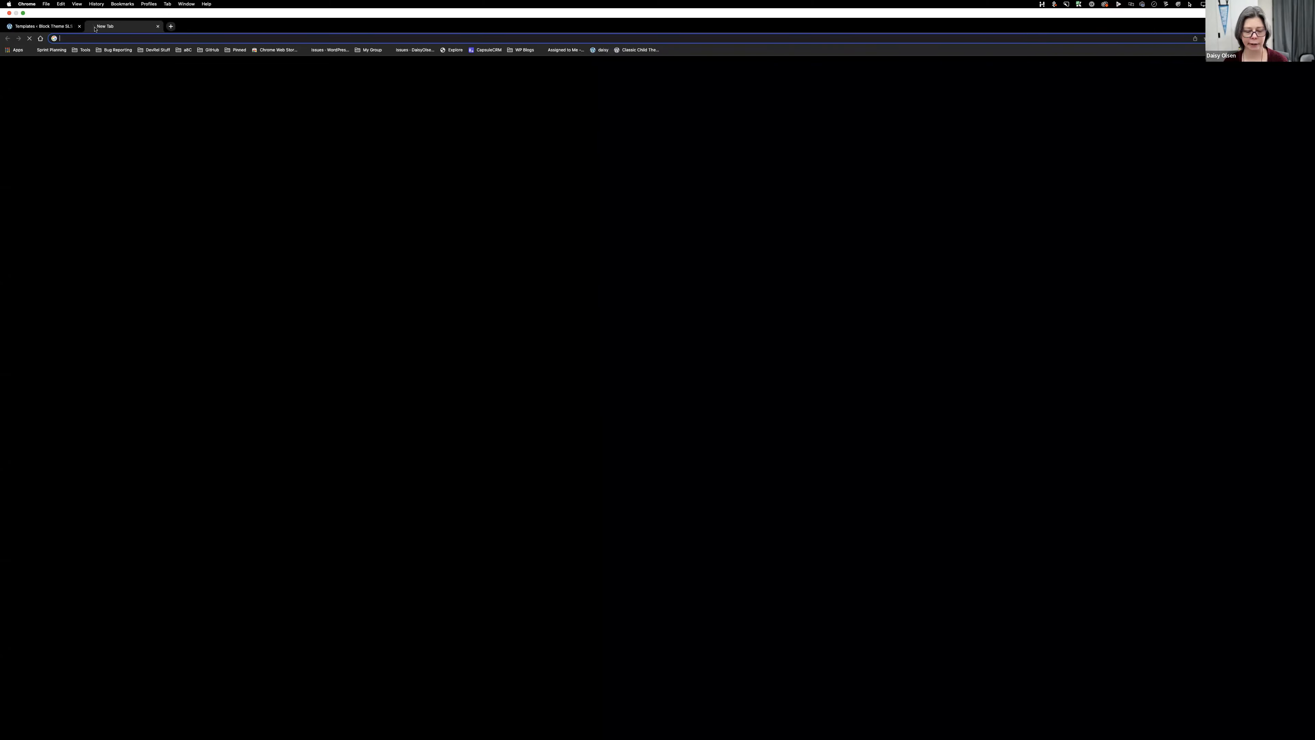
Step: Open the WordPress Template Hierarchy visualization from wphierarchy.com in a new browser tab
left_click(94, 27)
type("wphi")
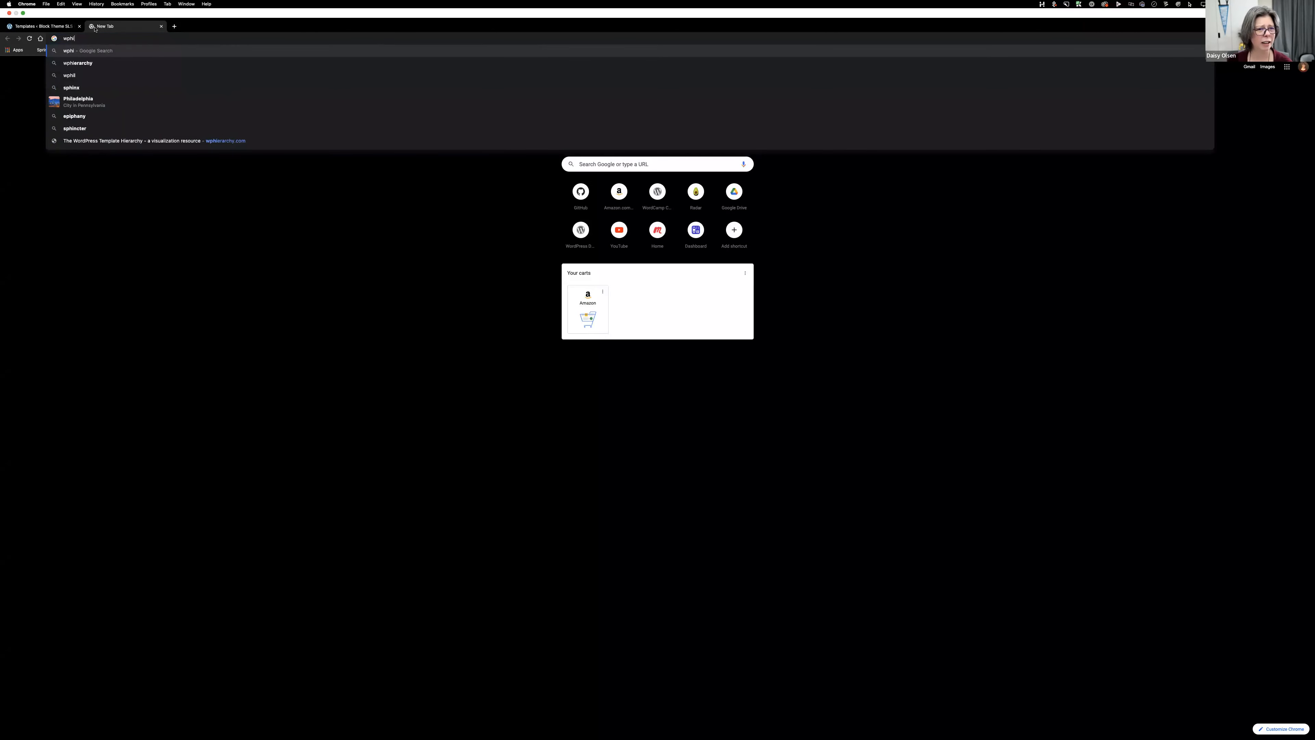
key("Down")
key("Down")
key("Down")
key("Down")
key("Down")
key("Down")
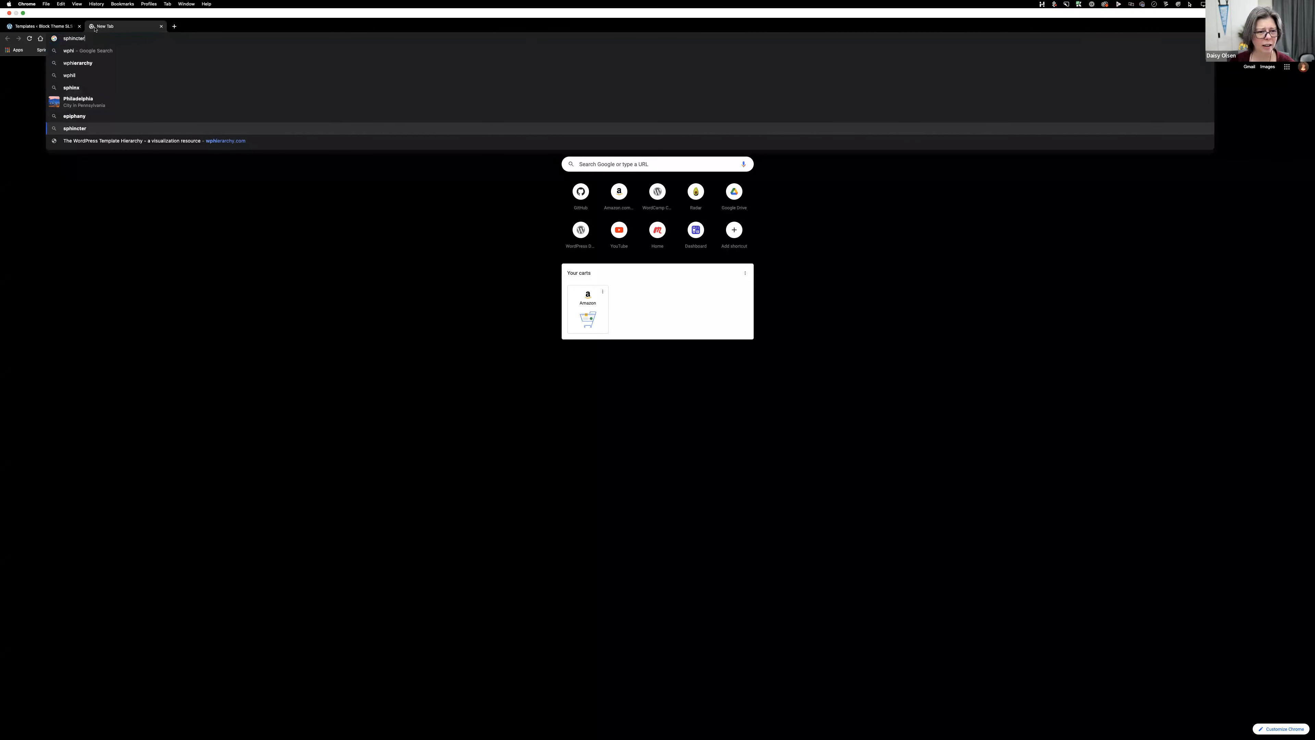
key("Down")
key("Return")
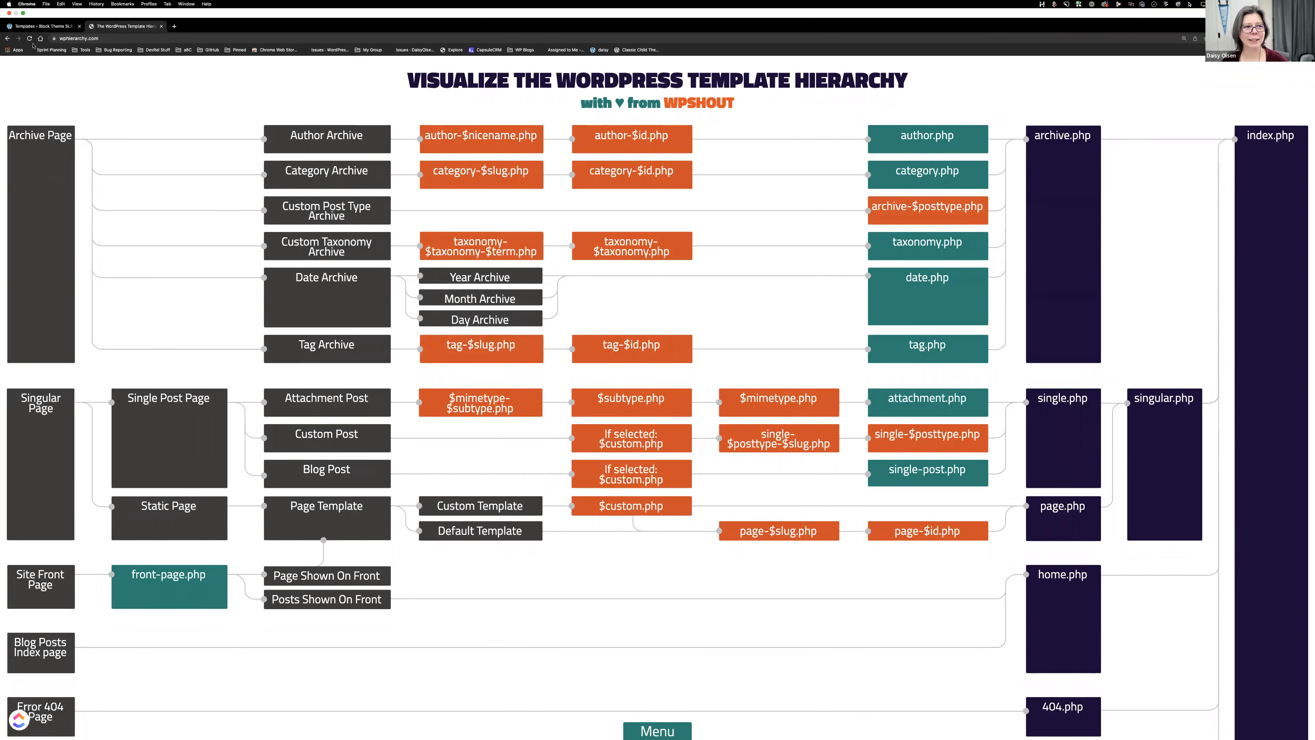
Step: Return to the site editor's template list and review the child theme's templates against the hierarchy
left_click(31, 27)
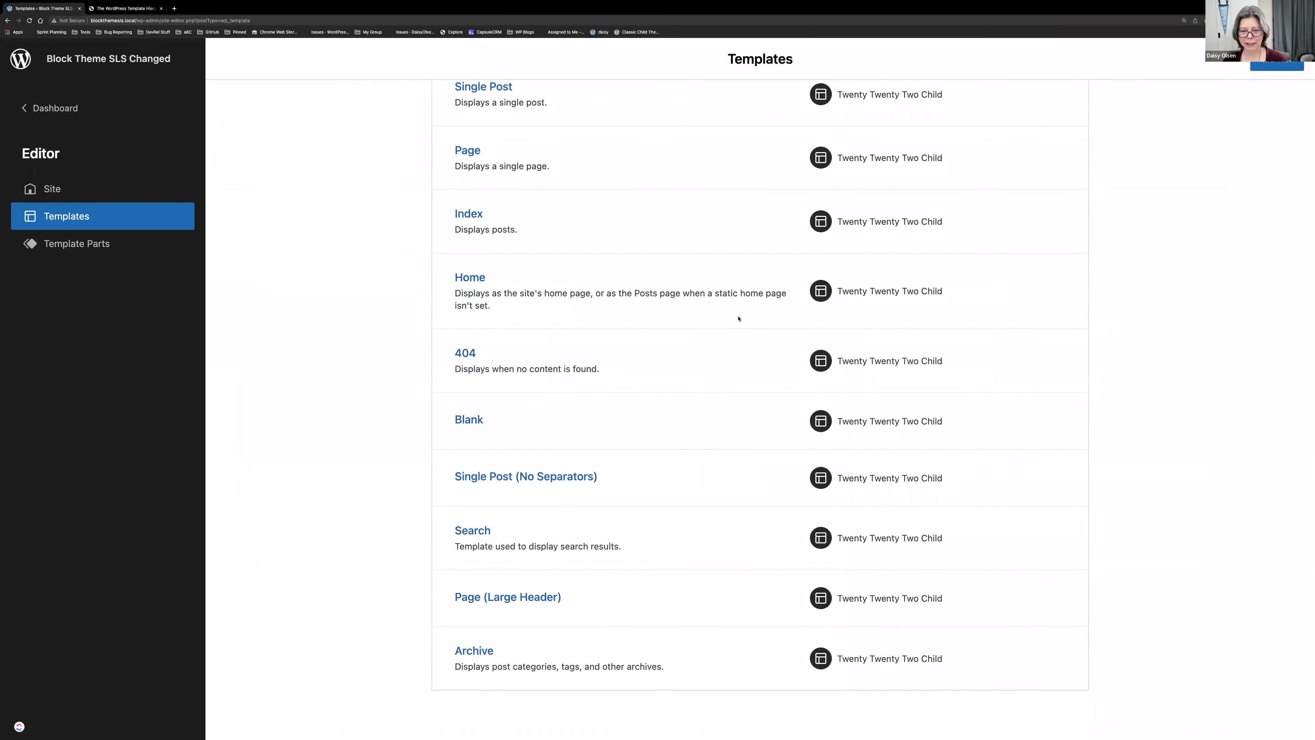
scroll(561, 458, "up", 5)
scroll(560, 459, "down", 5)
scroll(560, 459, "up", 5)
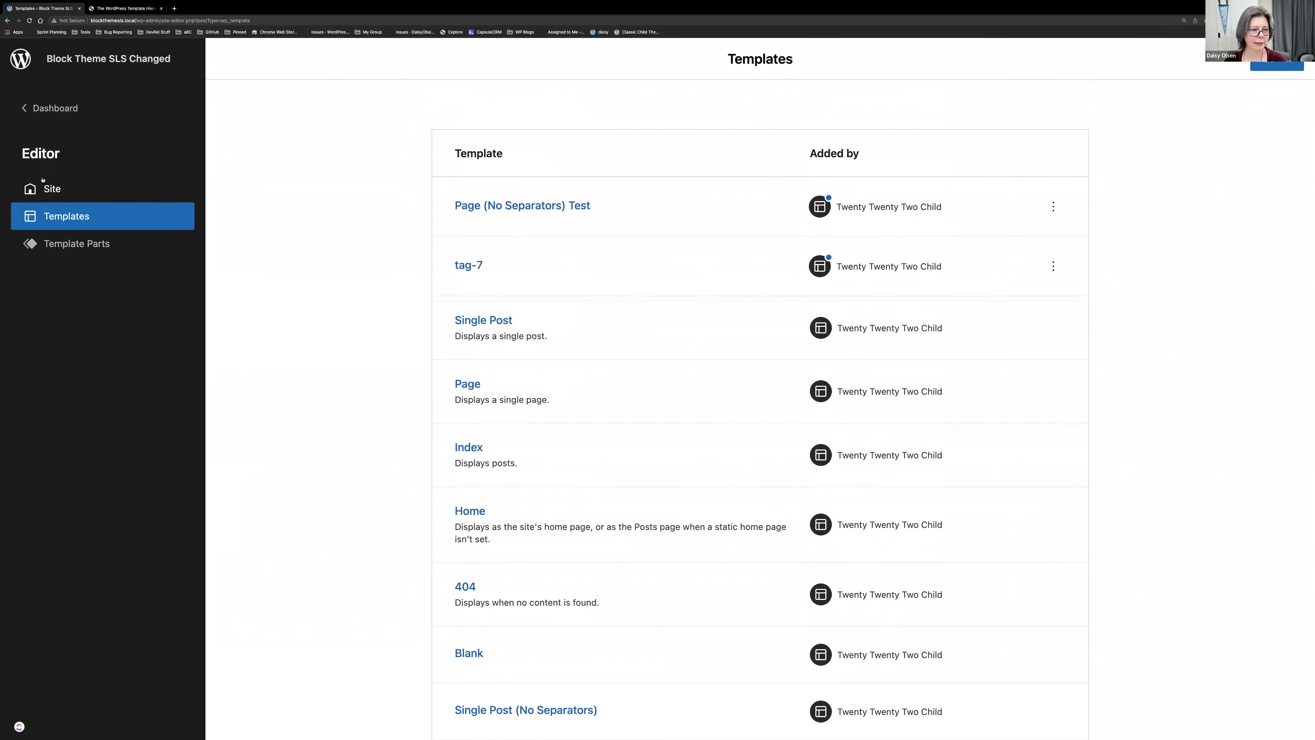
Step: Open the site's Home template in the editor and export the templates and template parts
left_click(54, 190)
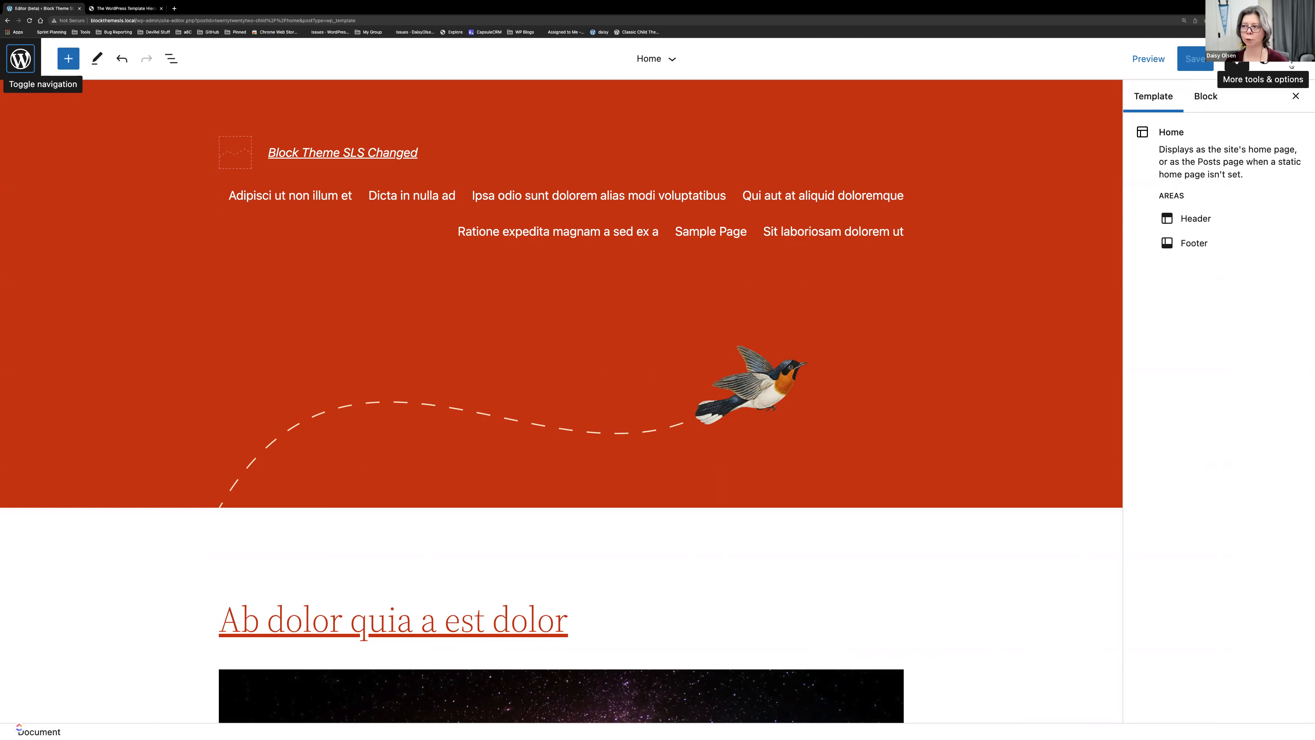
left_click(1291, 64)
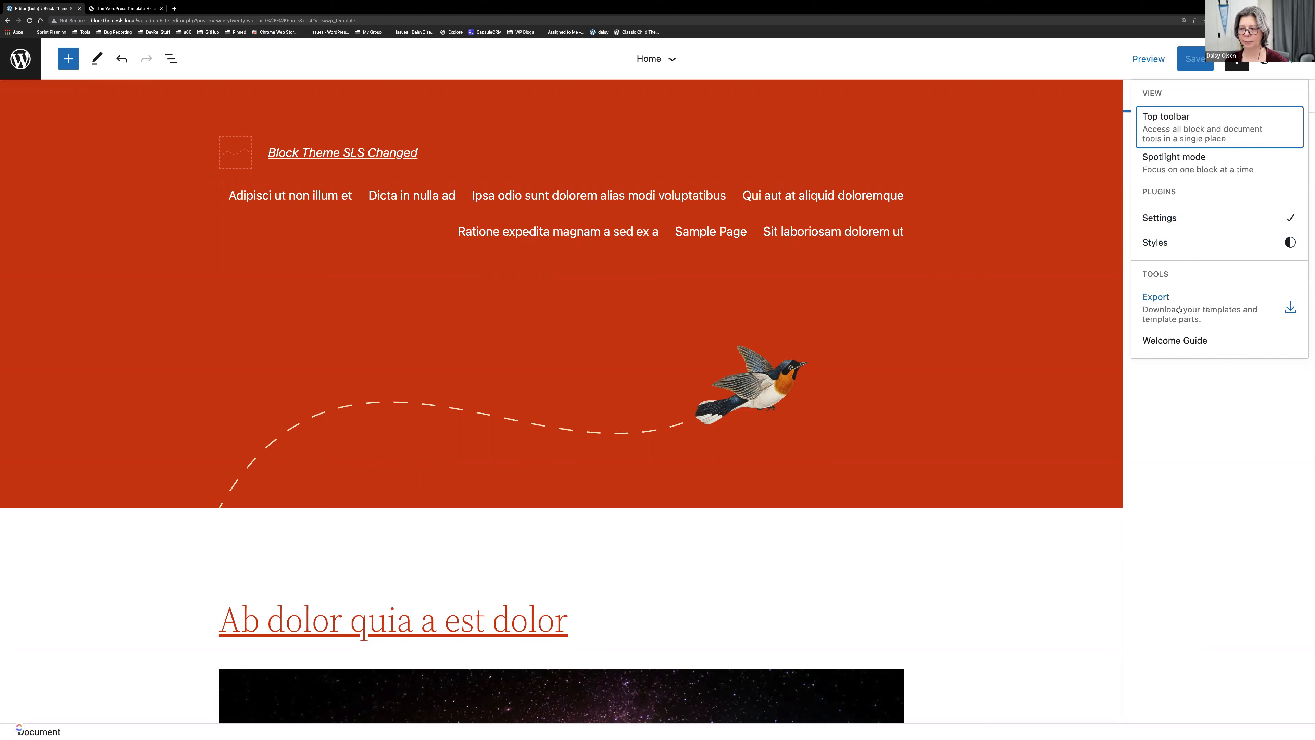
left_click(1156, 299)
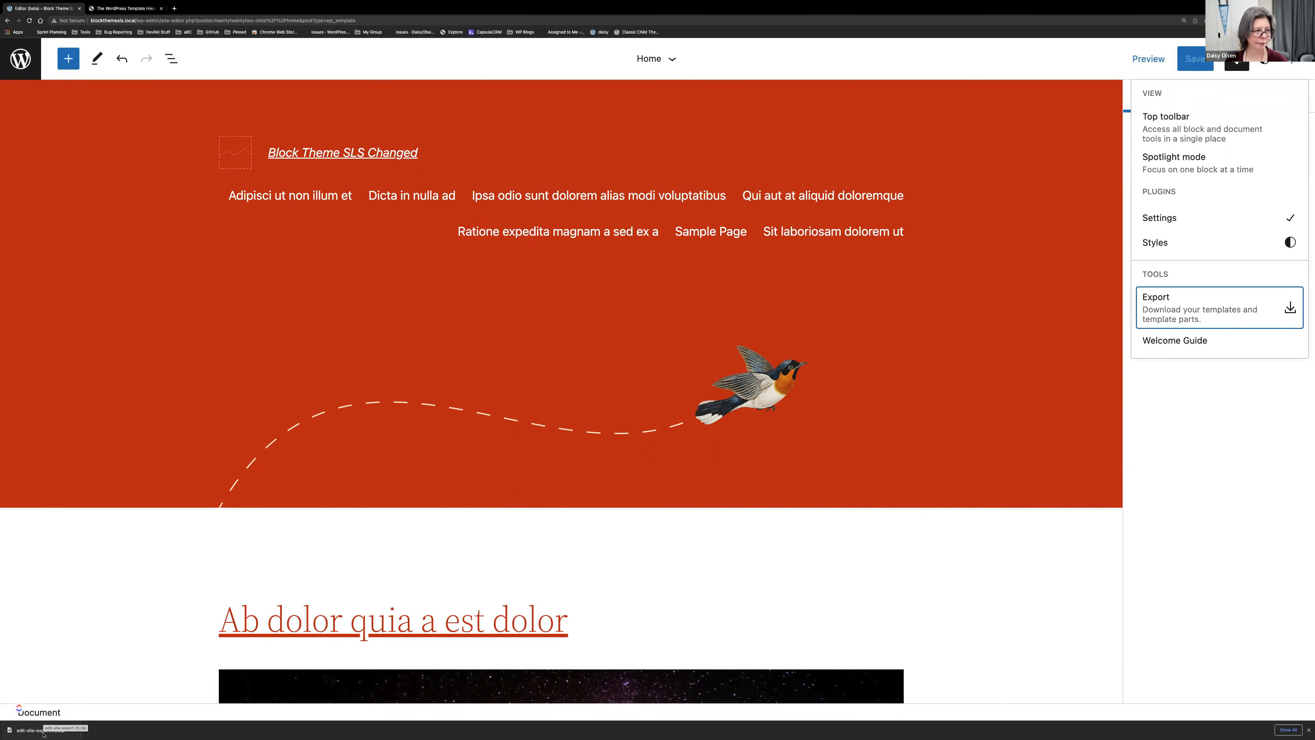
Step: Open the downloaded edit-site-export (1).zip in BetterZip and enlarge its window to fill the desktop
left_click(43, 734)
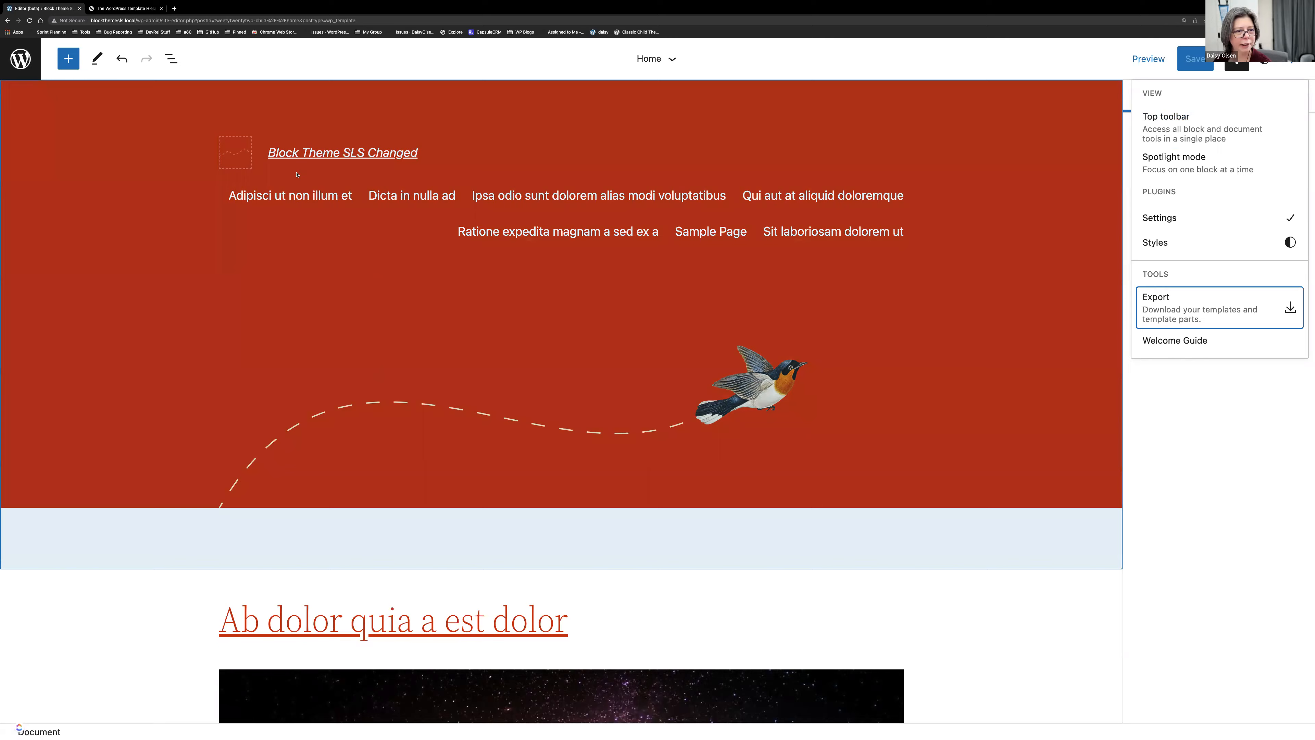
key("ctrl+Left")
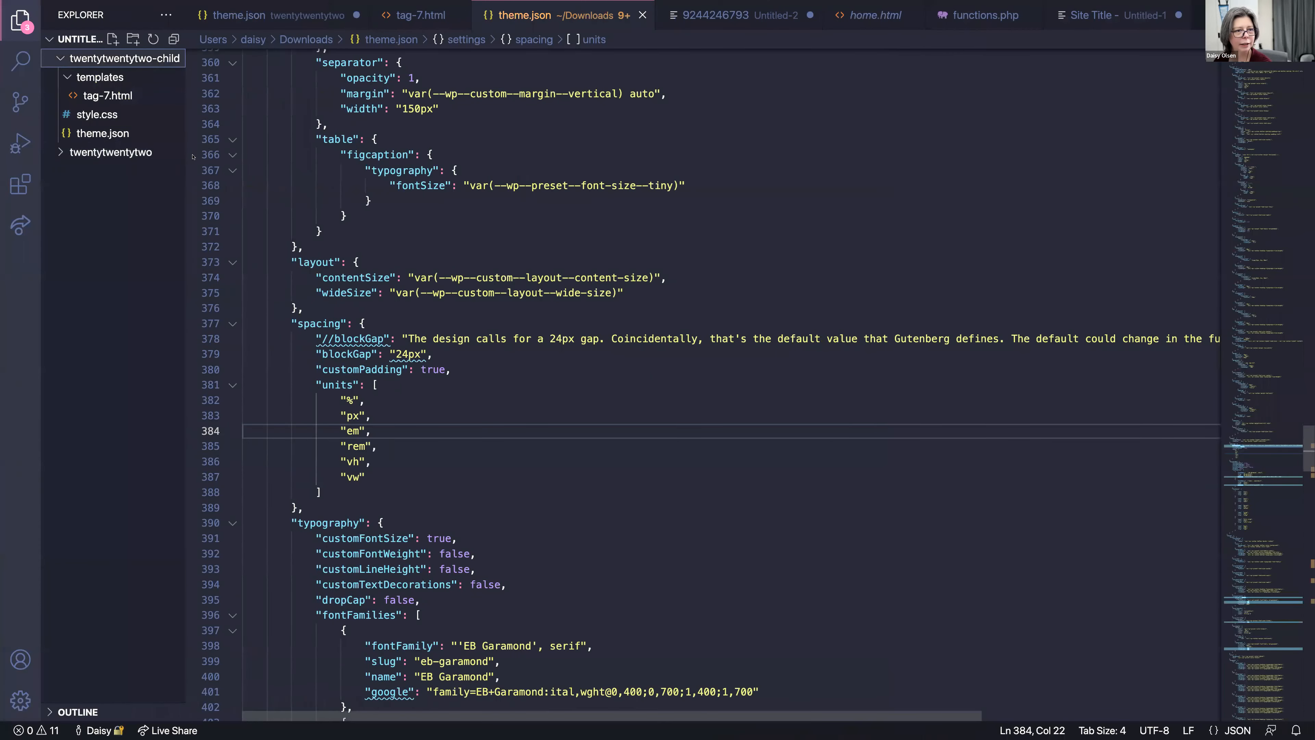
key("ctrl+Left")
key("ctrl+Left")
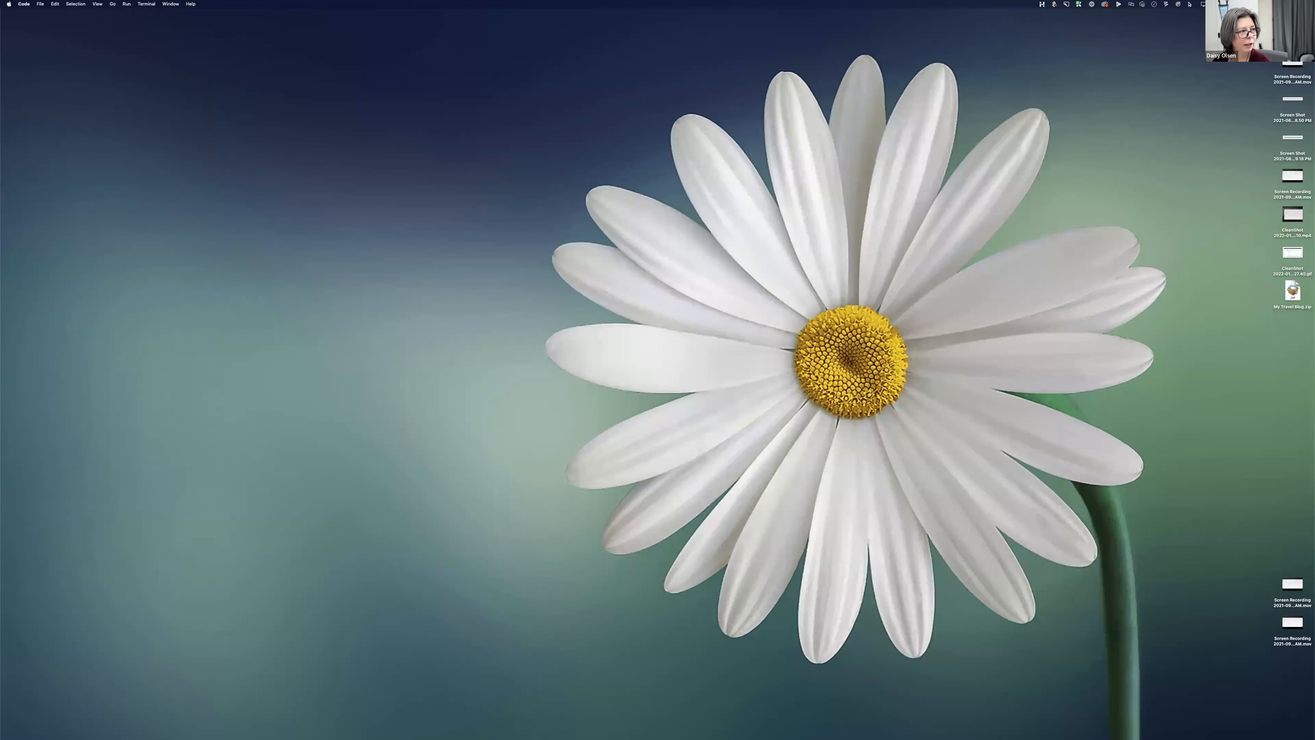
left_click_drag(137, 40, 664, 66)
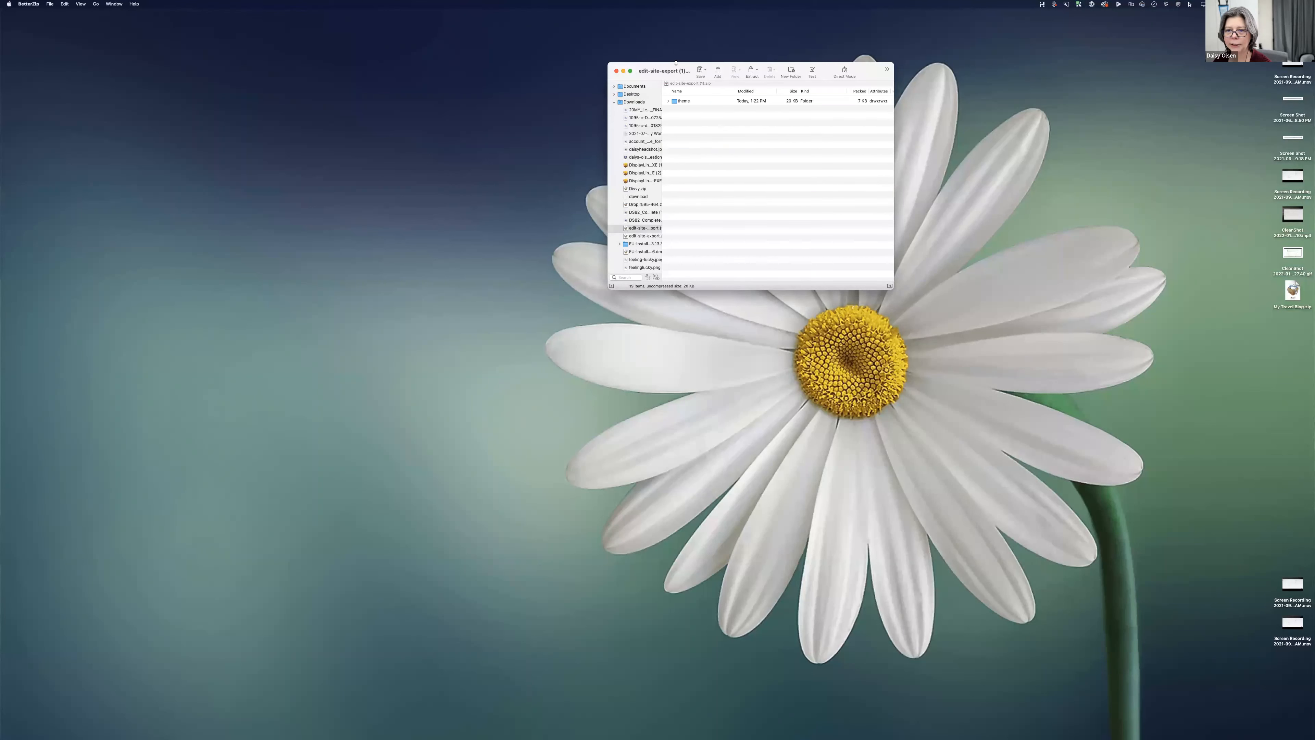
double_click(674, 67)
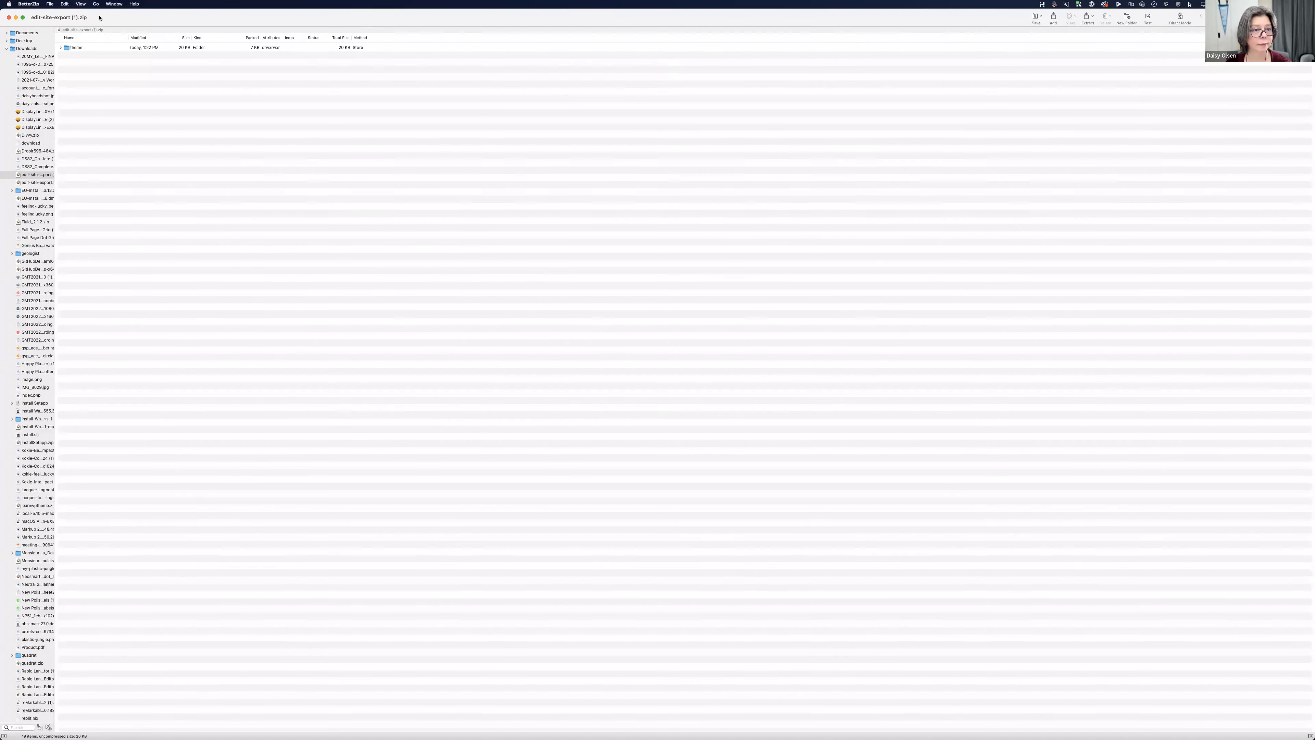
Step: Zoom in on the archive viewer's contents
left_click(77, 3)
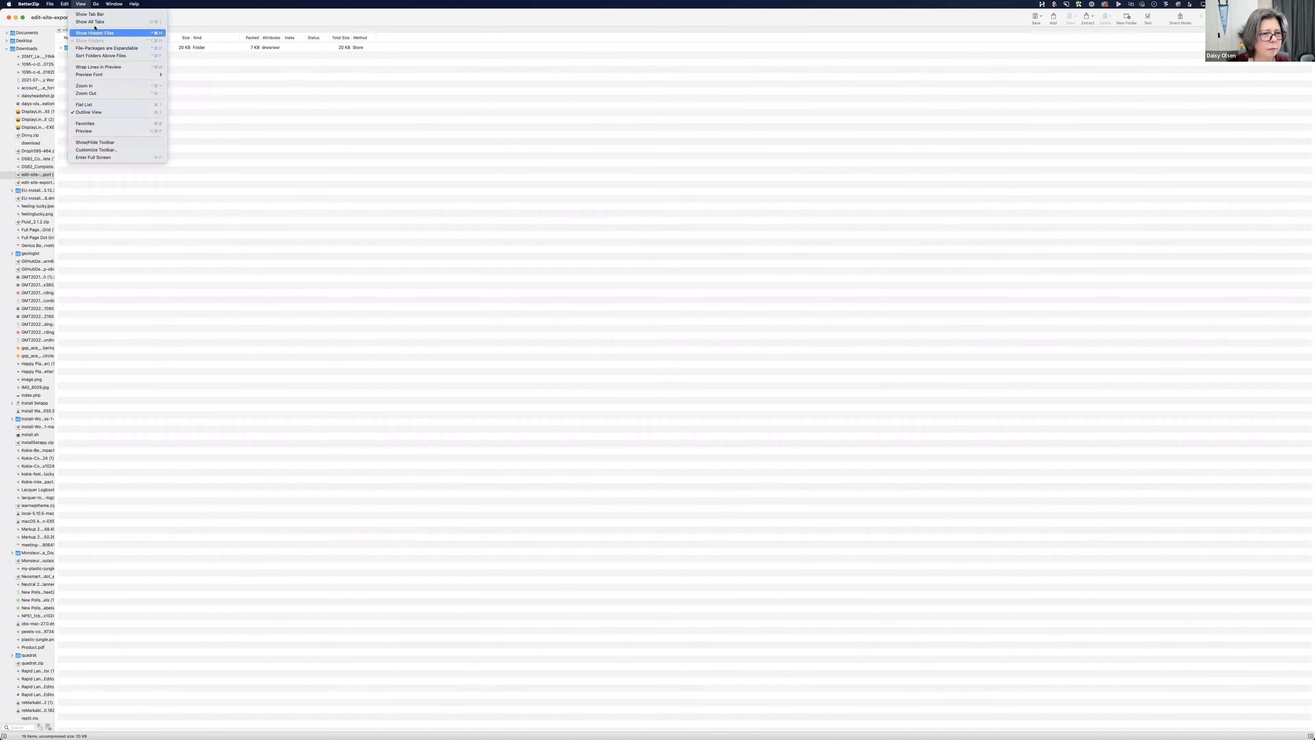
left_click(288, 109)
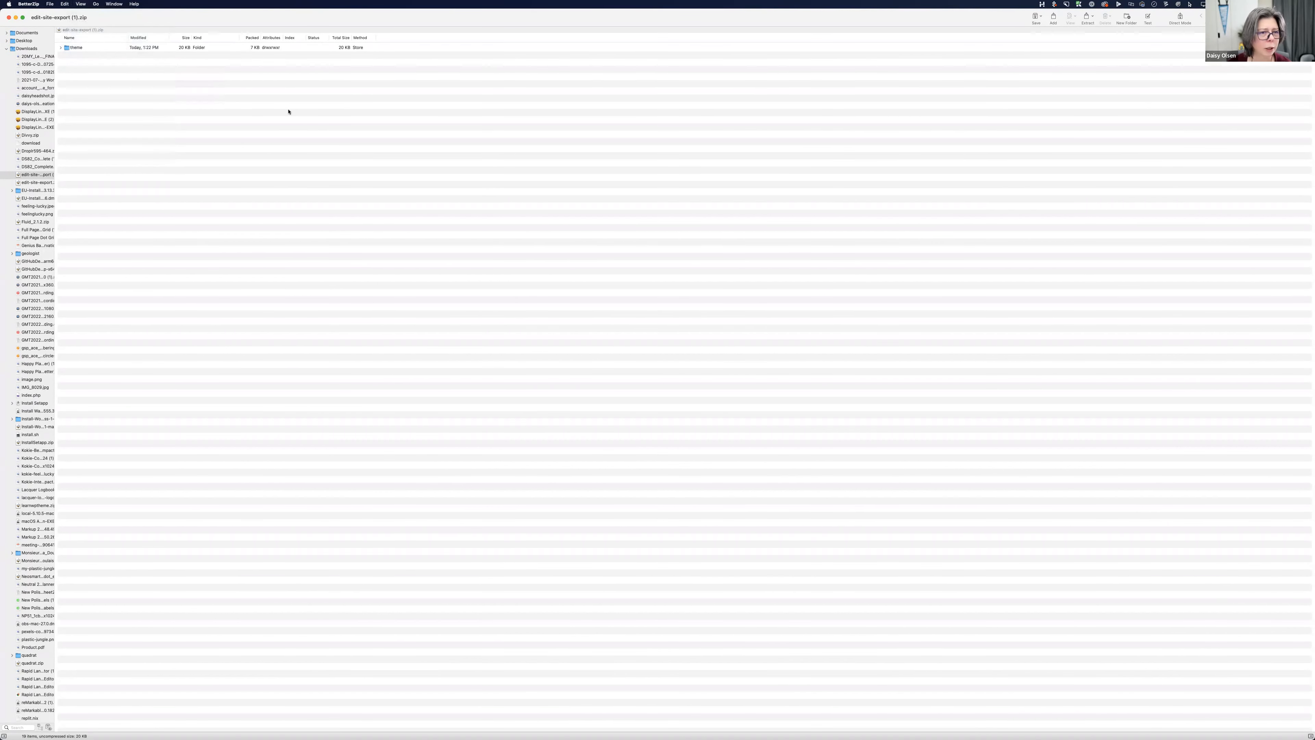
left_click(96, 5)
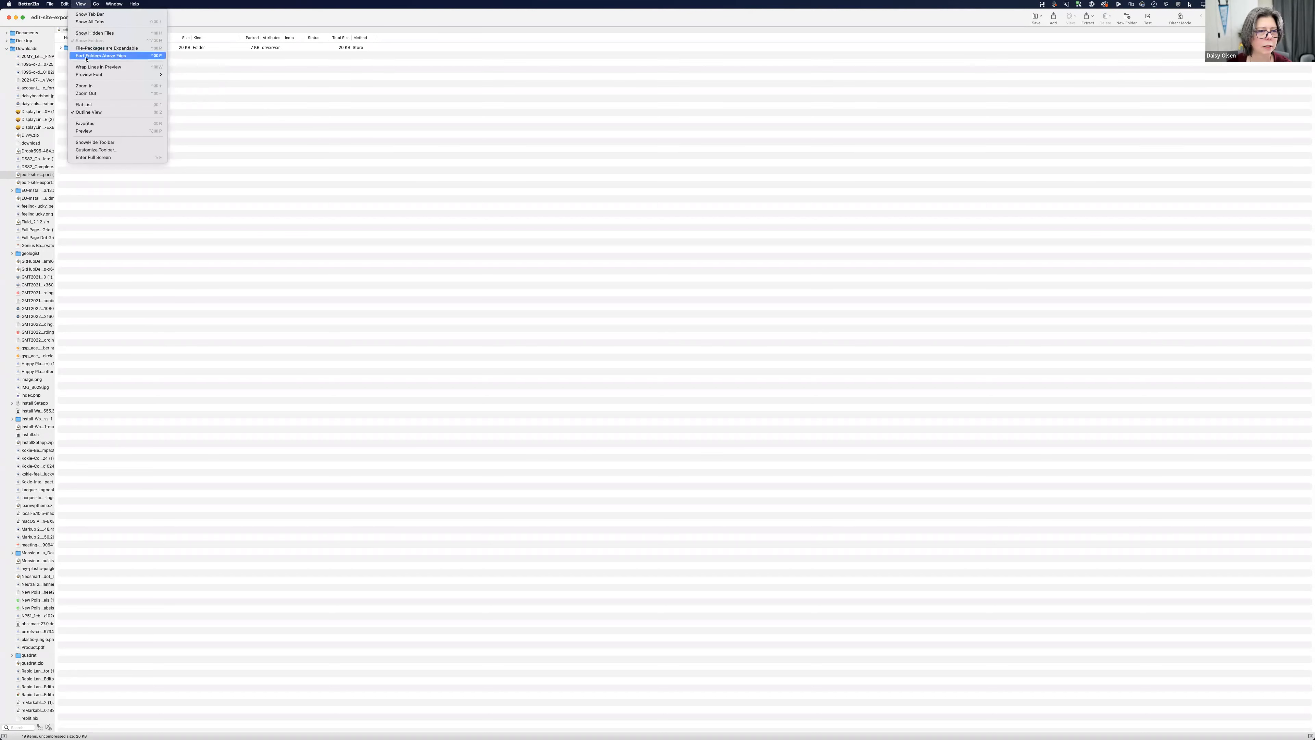
left_click(89, 87)
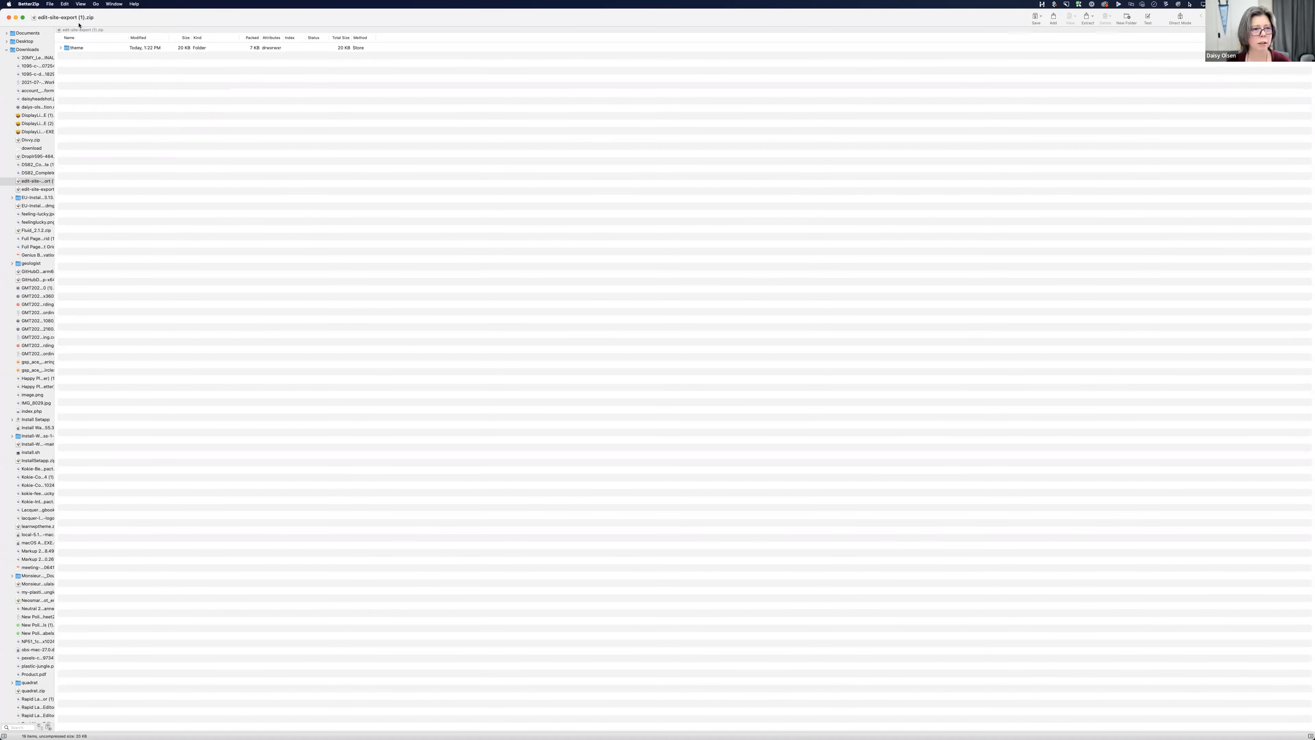
Step: Open the archive's theme folder and expand the templates folder to list its files
double_click(77, 49)
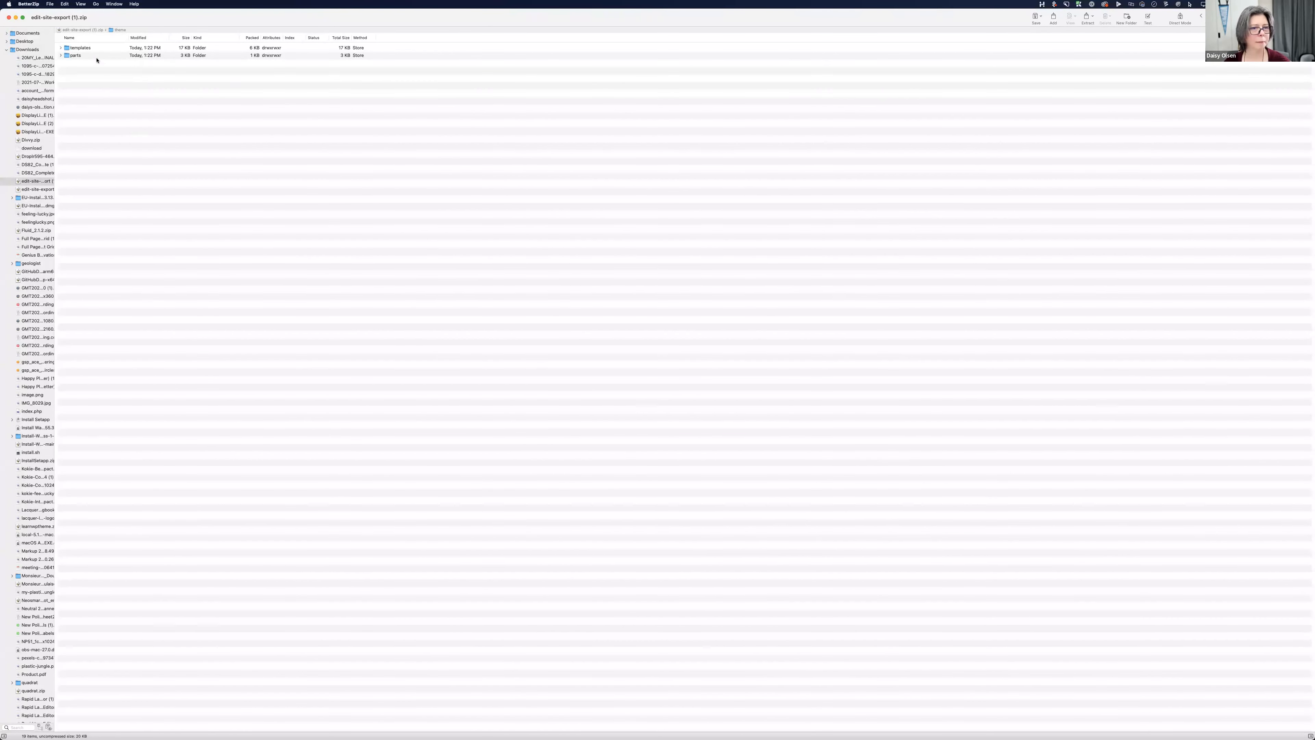
left_click(80, 49)
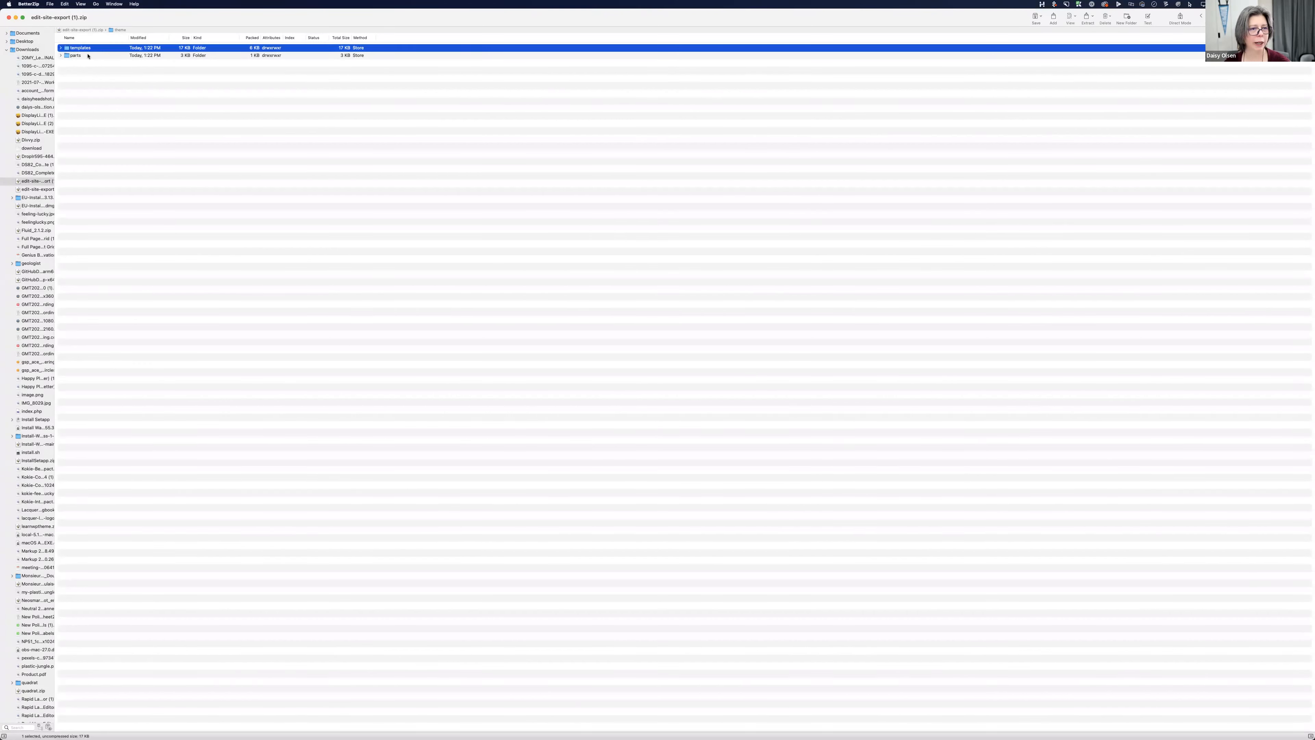
left_click(67, 55)
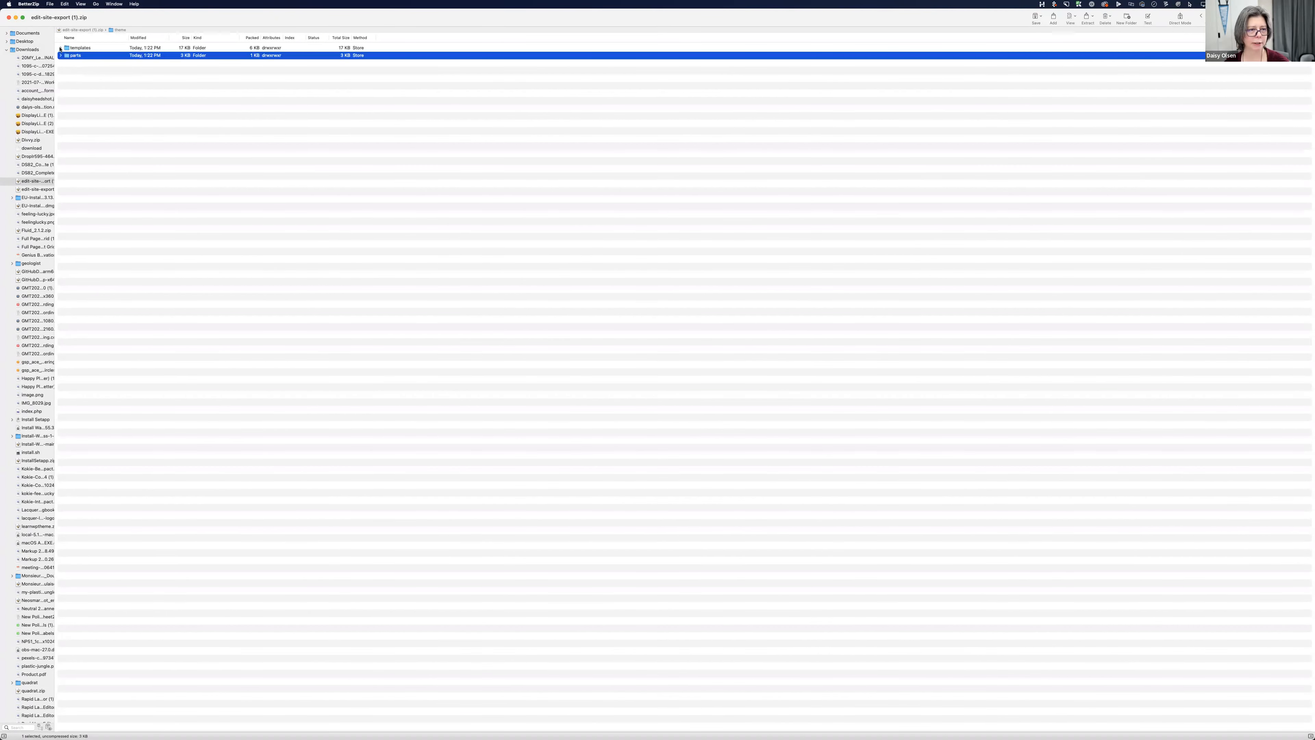
left_click(61, 47)
Step: Go through the exported HTML template files one by one, from page-no-separators.html to search.html
left_click(88, 56)
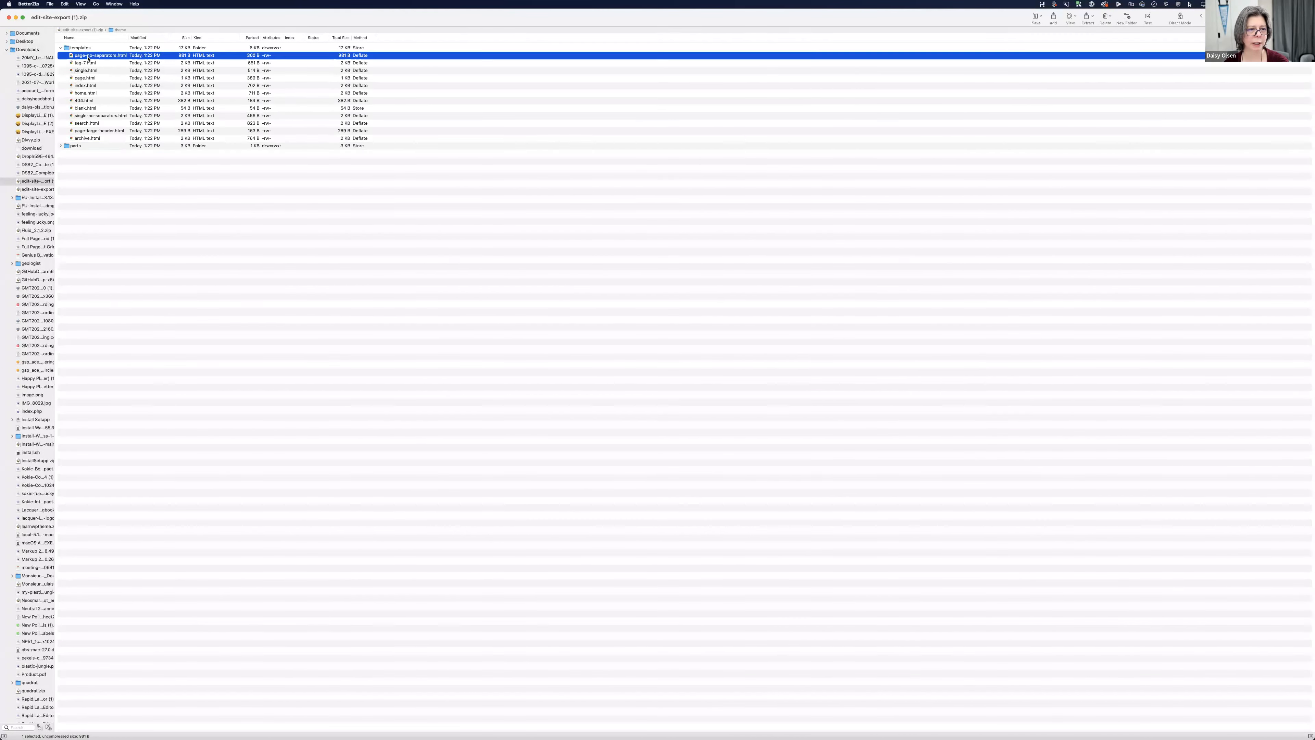
left_click(86, 64)
left_click(87, 71)
left_click(87, 78)
left_click(90, 86)
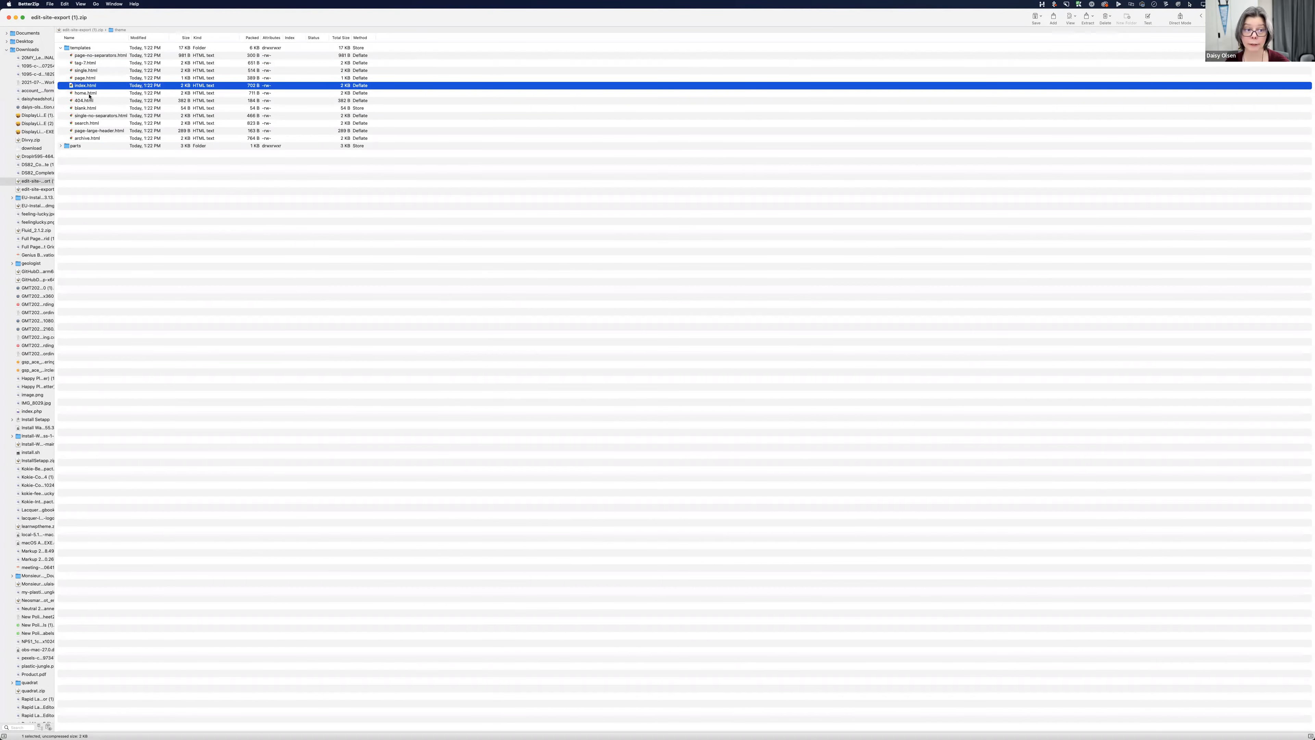
left_click(92, 93)
left_click(95, 102)
left_click(94, 108)
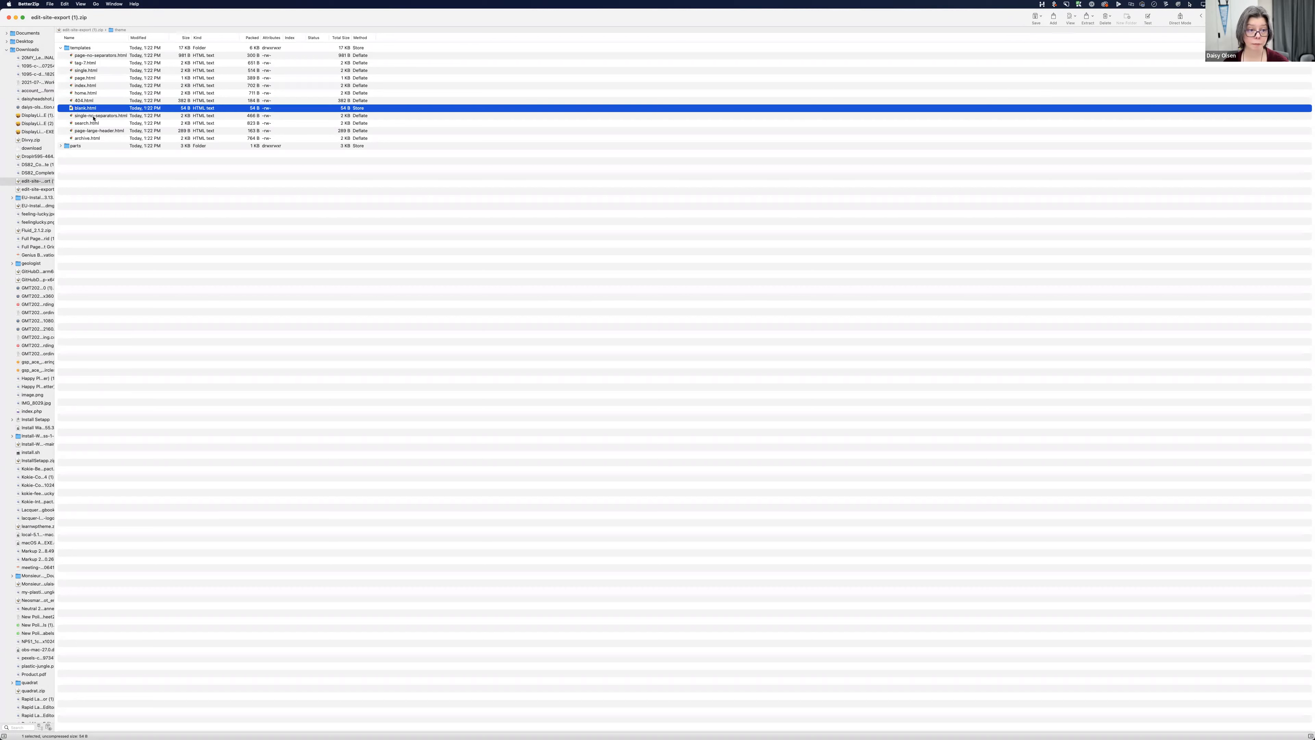
left_click(98, 117)
left_click(100, 124)
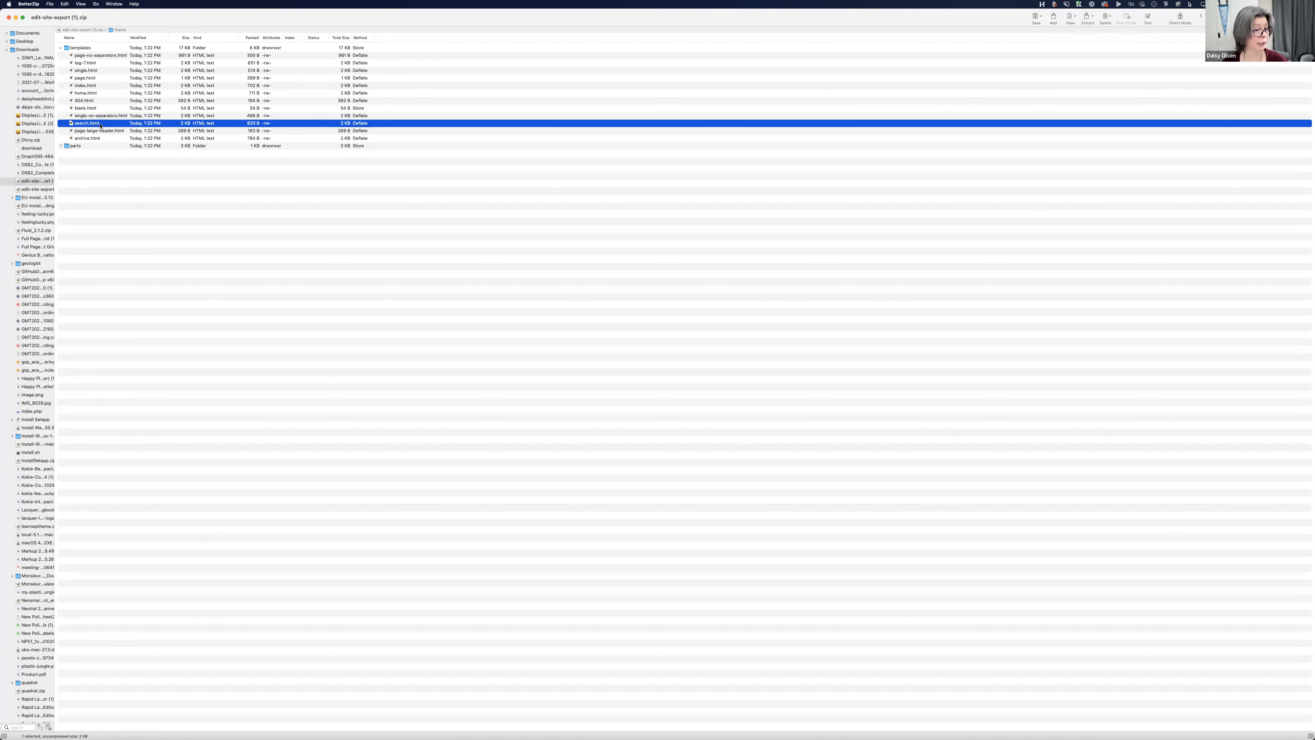
Step: Select archive.html in the templates folder and restore the archive window to its smaller size
left_click(111, 138)
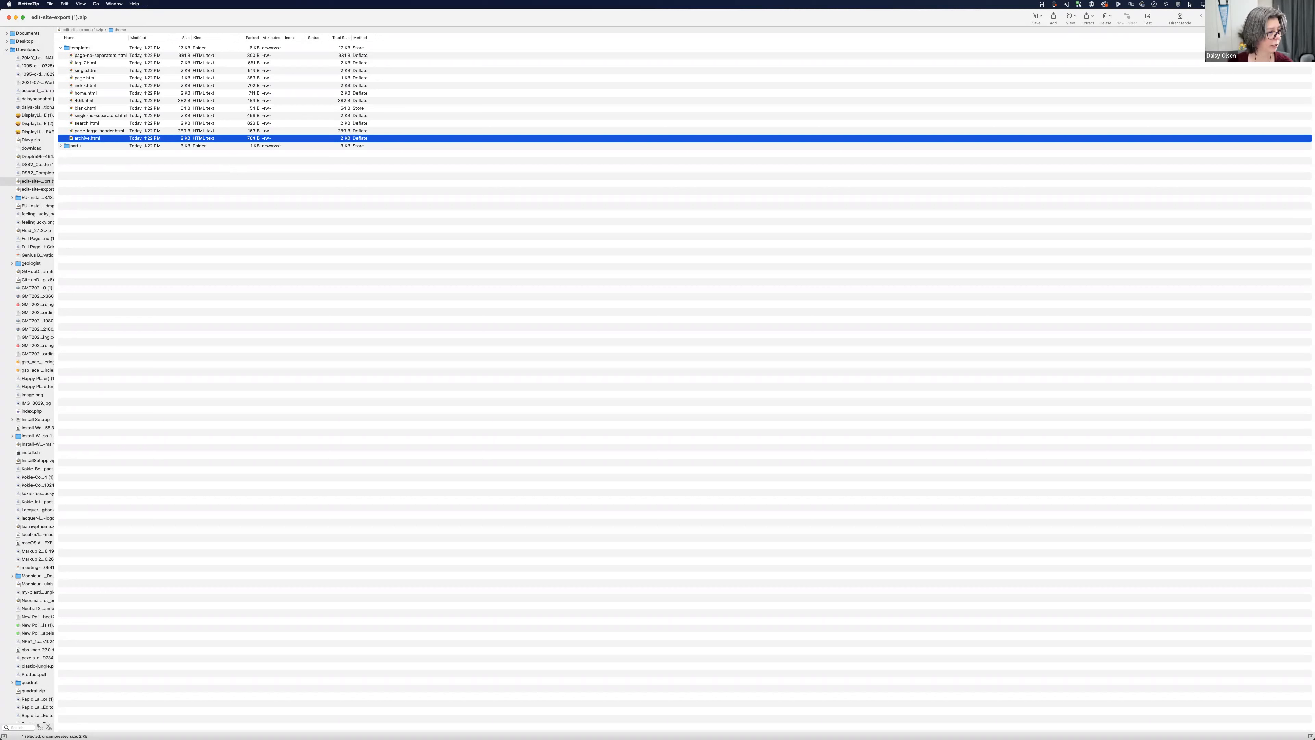
left_click(81, 5)
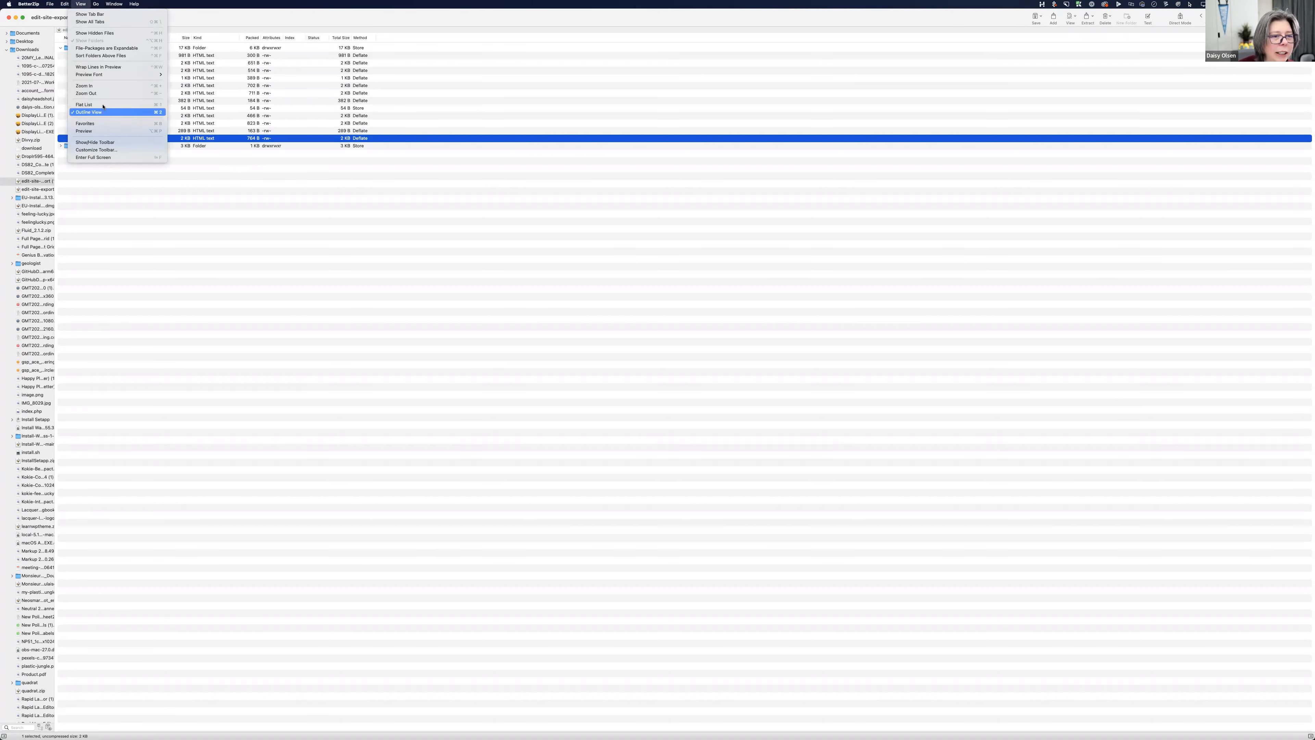
left_click(105, 35)
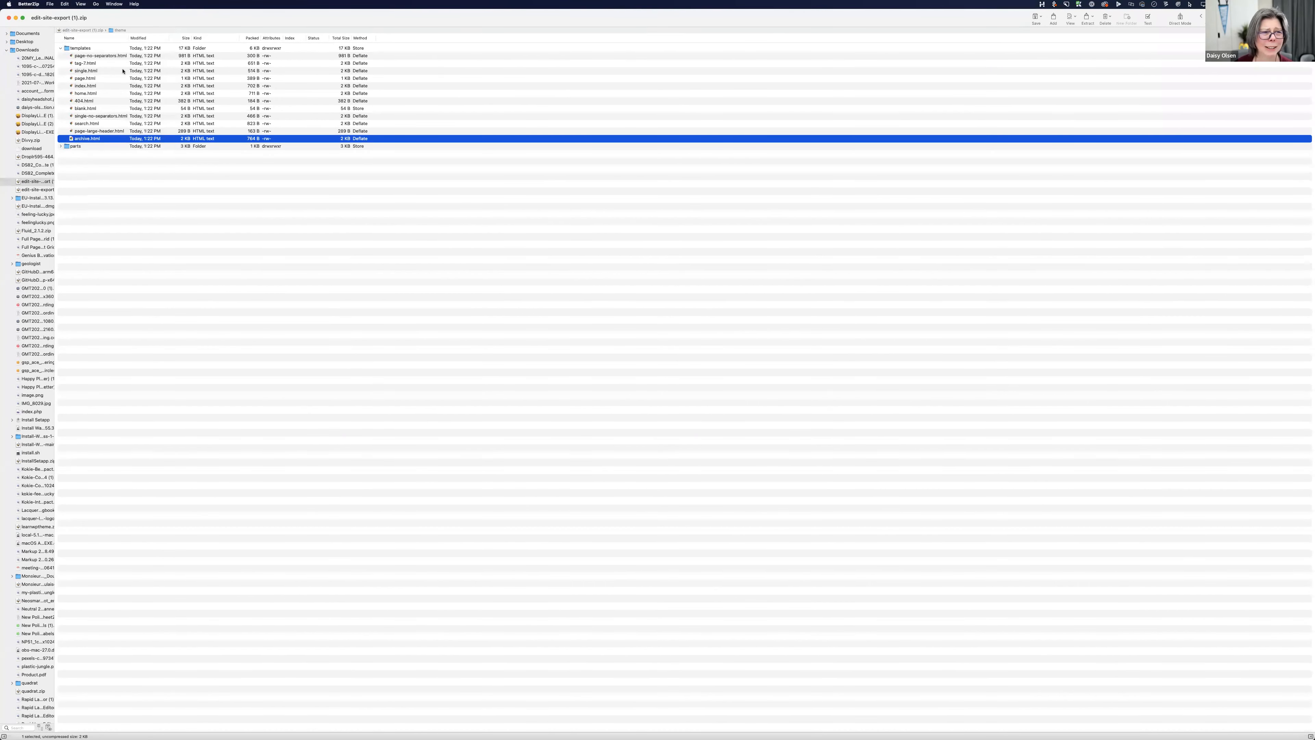
left_click(113, 5)
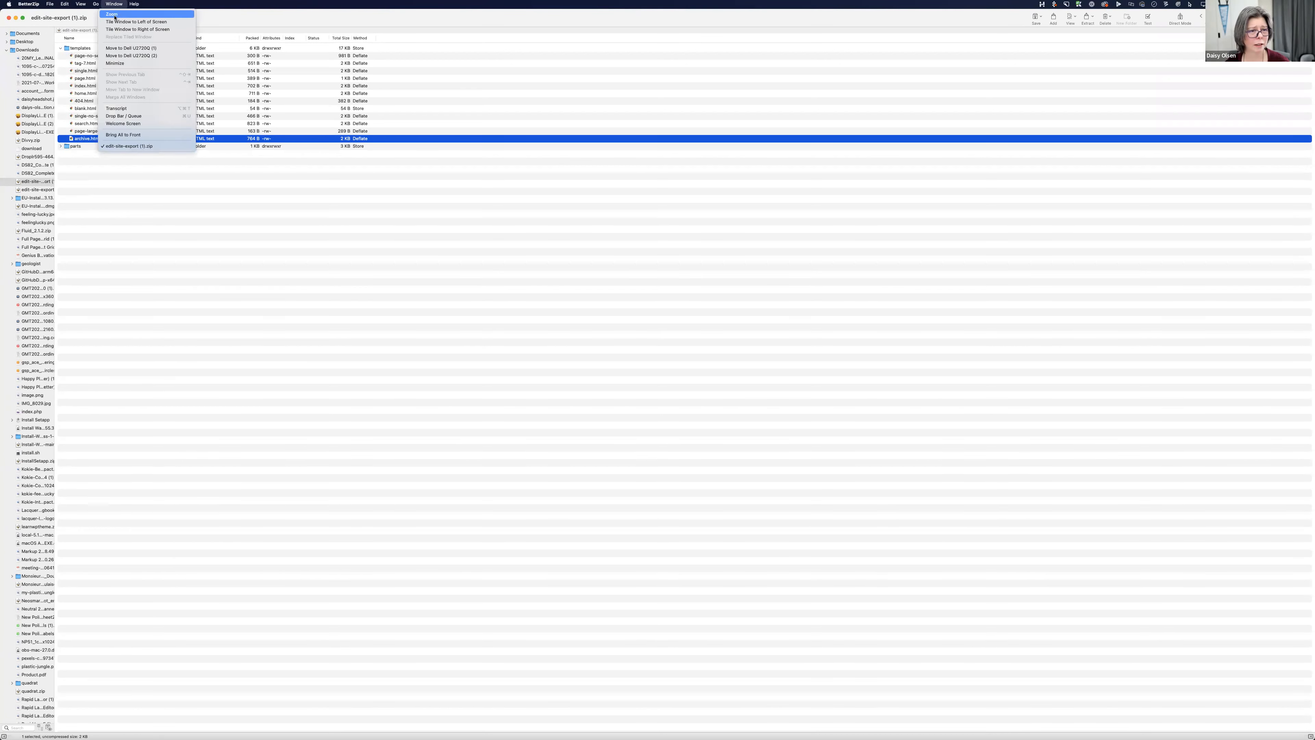
left_click(114, 15)
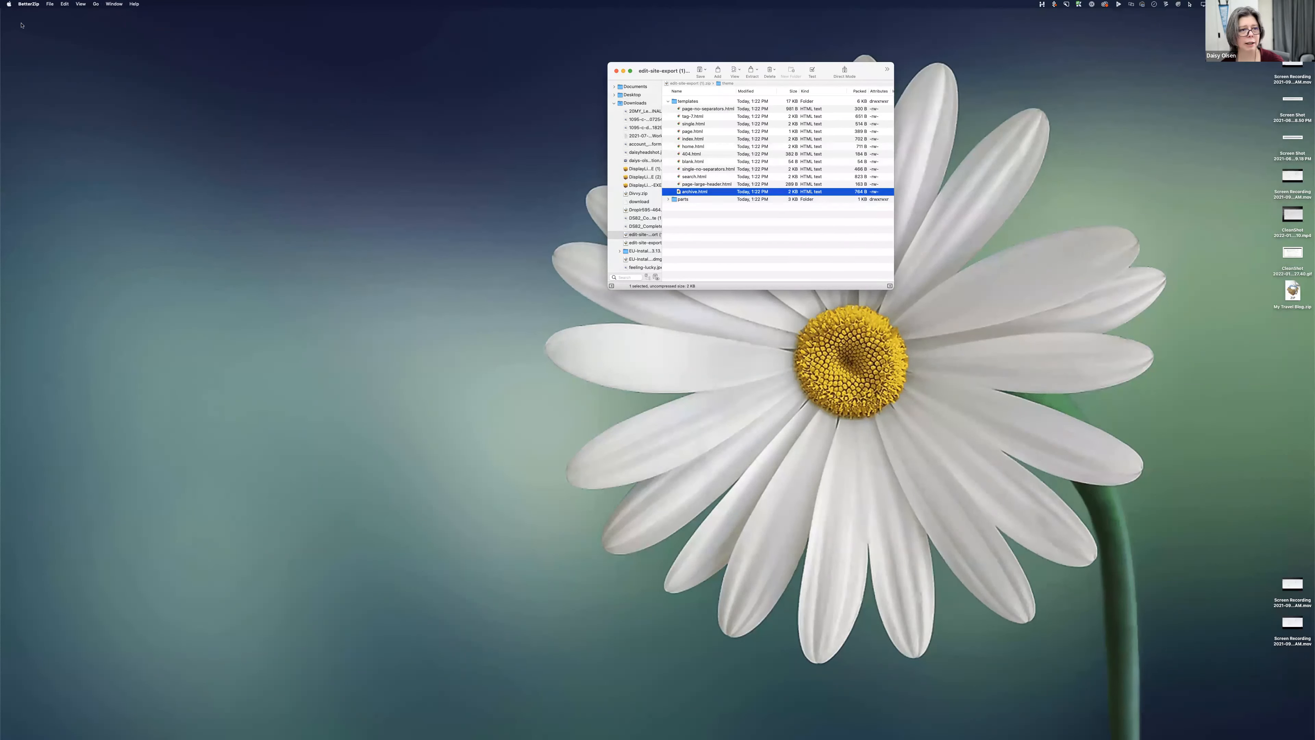
left_click(85, 3)
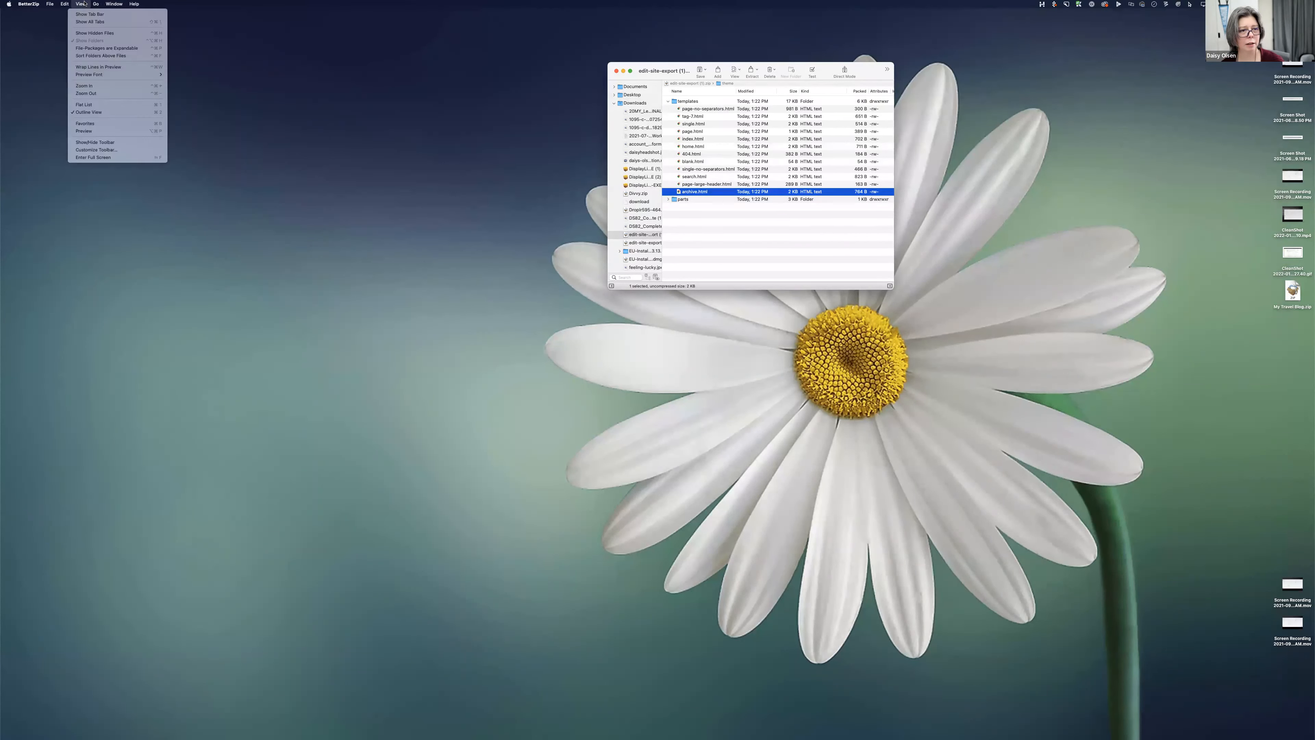
left_click(883, 40)
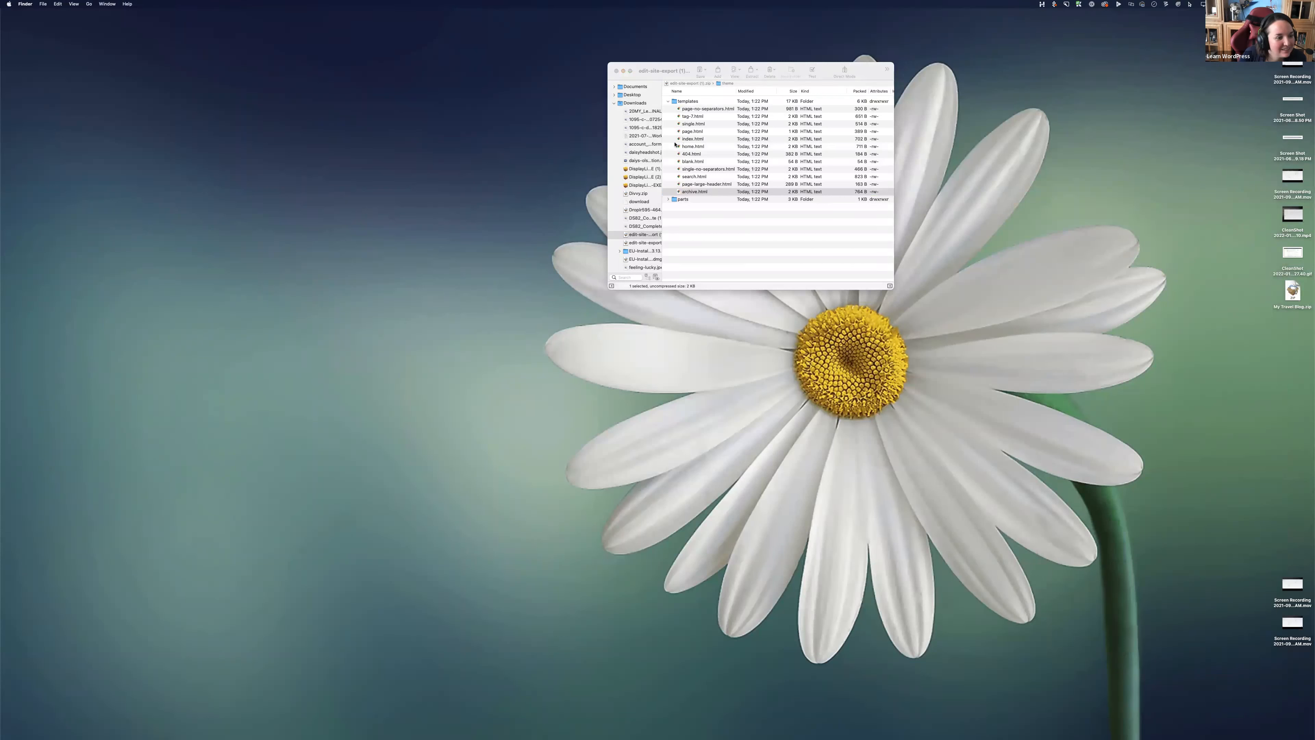
Step: Expand the archive's parts folder and capture a screenshot of the templates and parts file listing
left_click(669, 200)
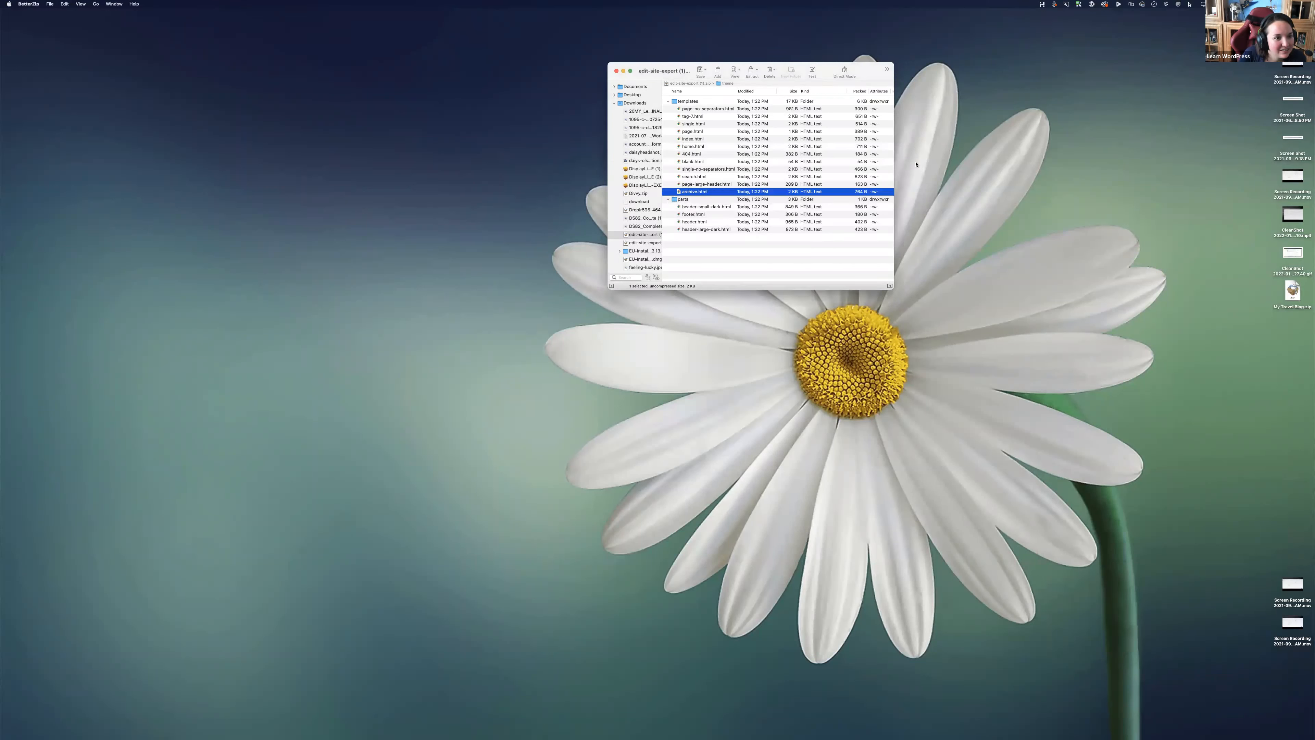
left_click(1073, 6)
left_click(1092, 15)
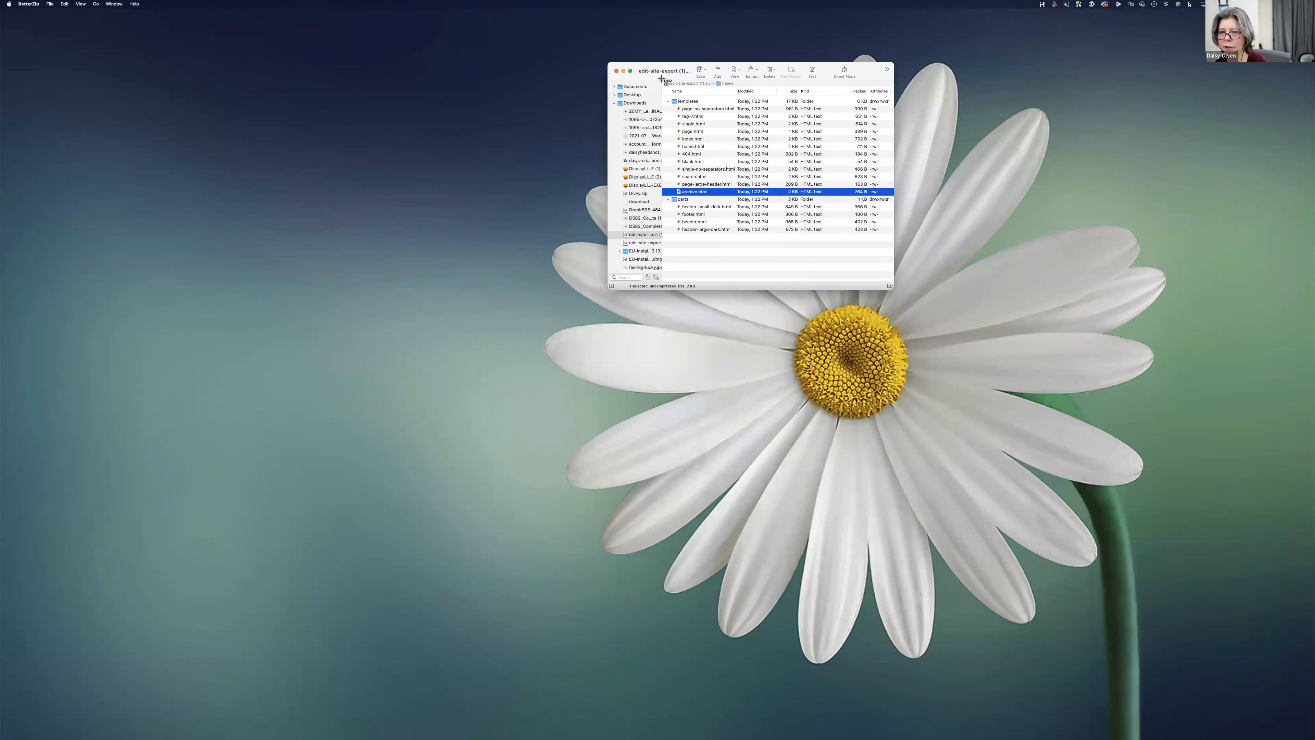
left_click_drag(663, 78, 895, 266)
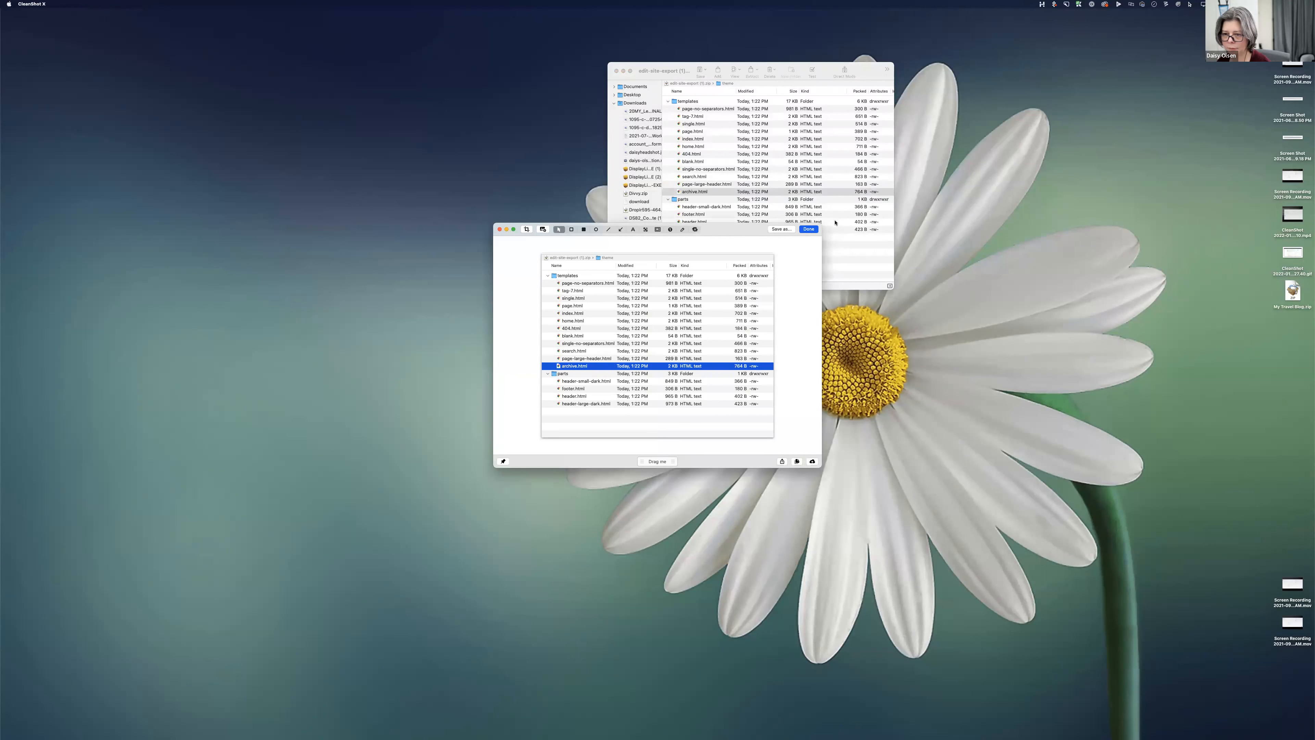
Step: Enlarge the screenshot editor to full screen to view the captured file listing, and close it
double_click(752, 233)
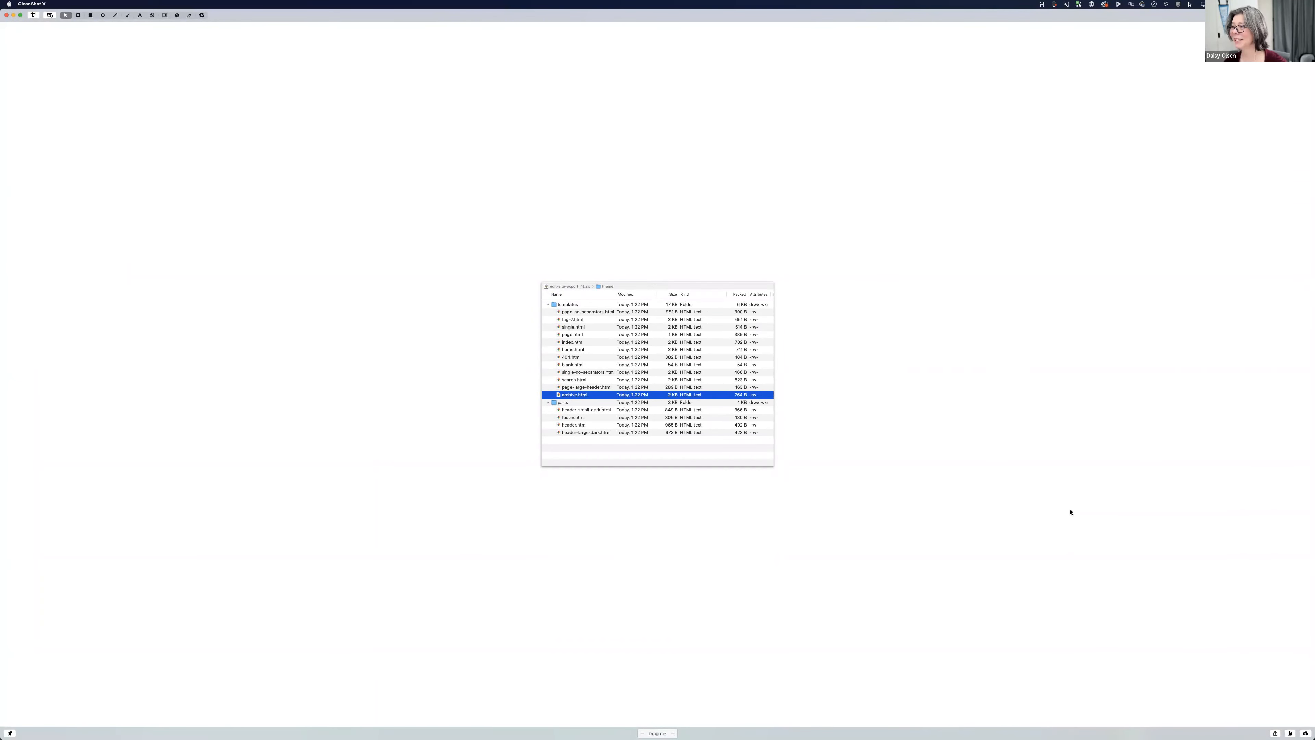
left_click(31, 5)
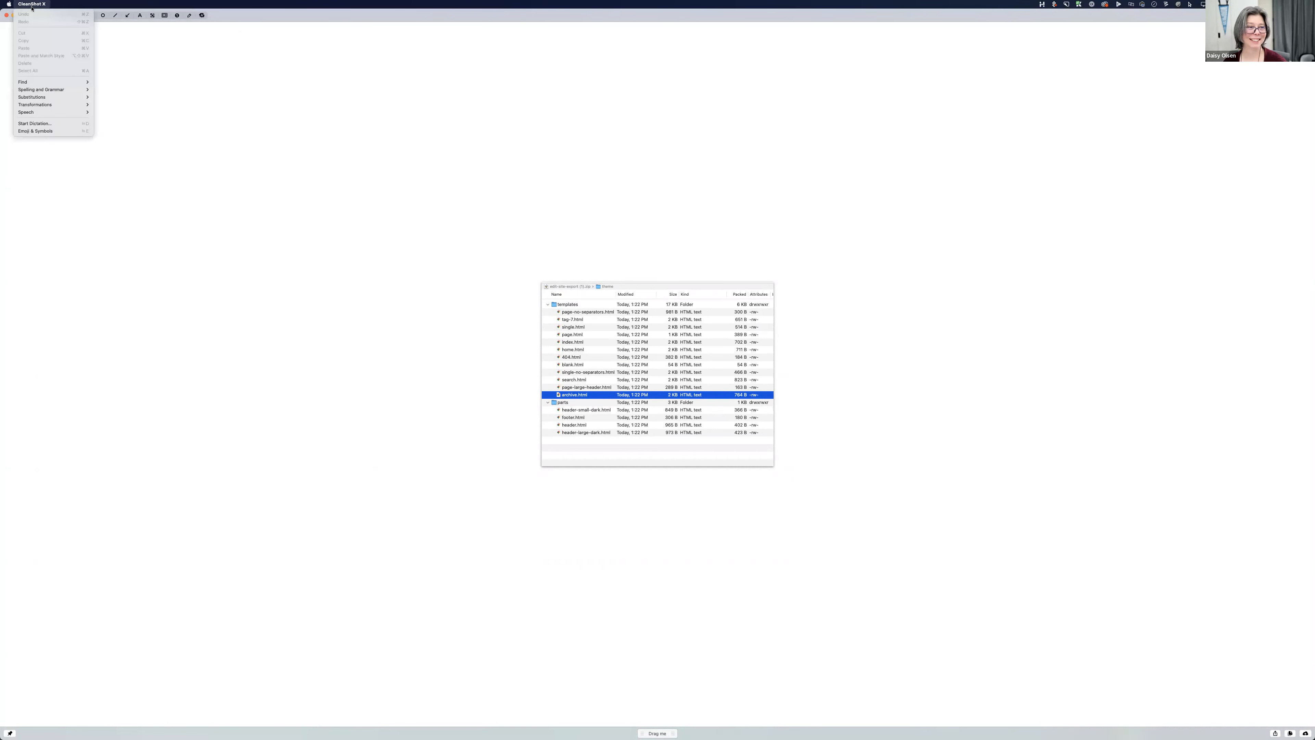
left_click(377, 138)
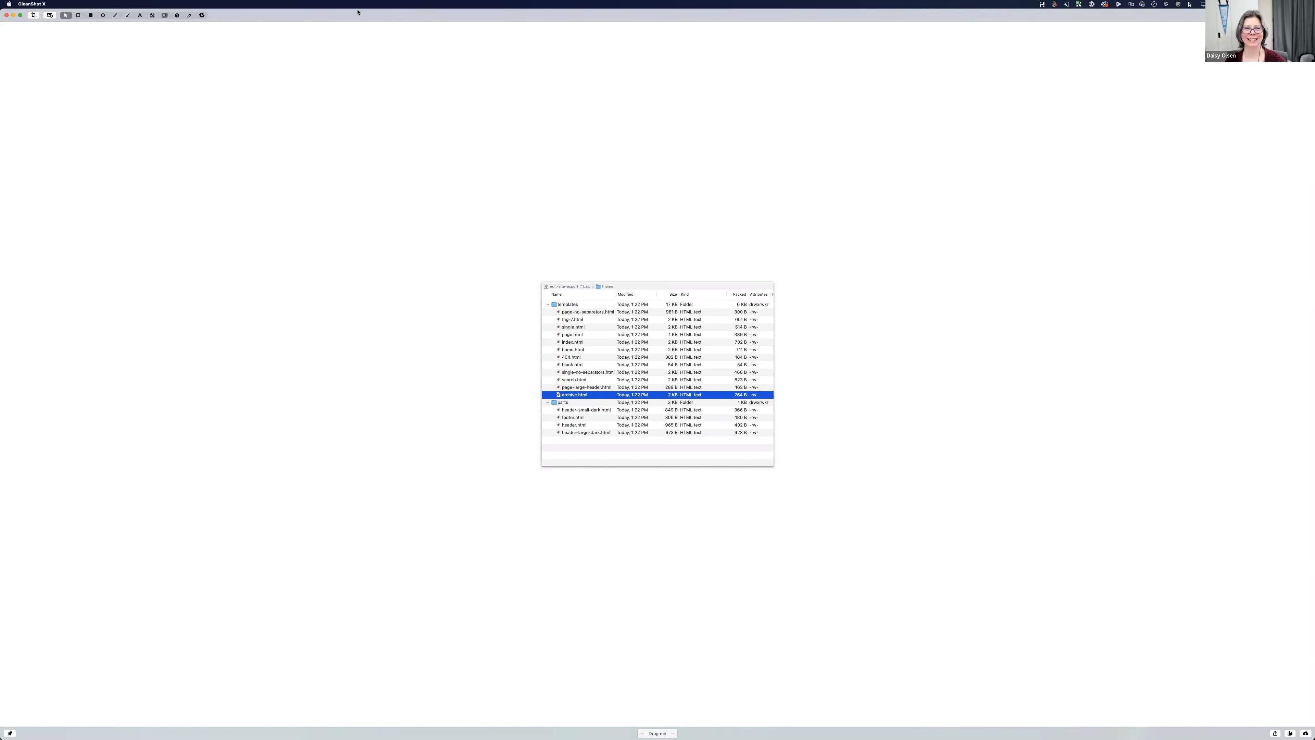
left_click(6, 15)
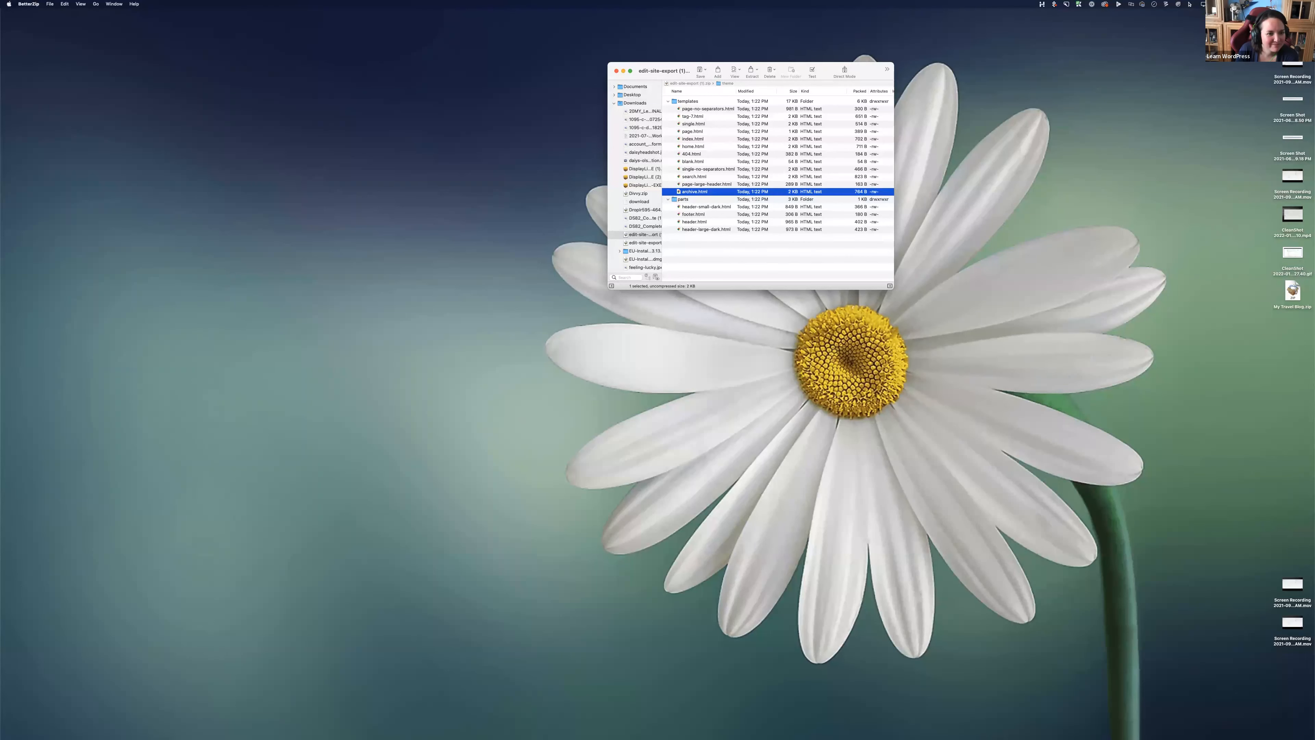
Step: Switch to the Google Slides presentation, paste the file-listing screenshot onto the blank last slide, and present that slide
key("ctrl+Right")
key("ctrl+Right")
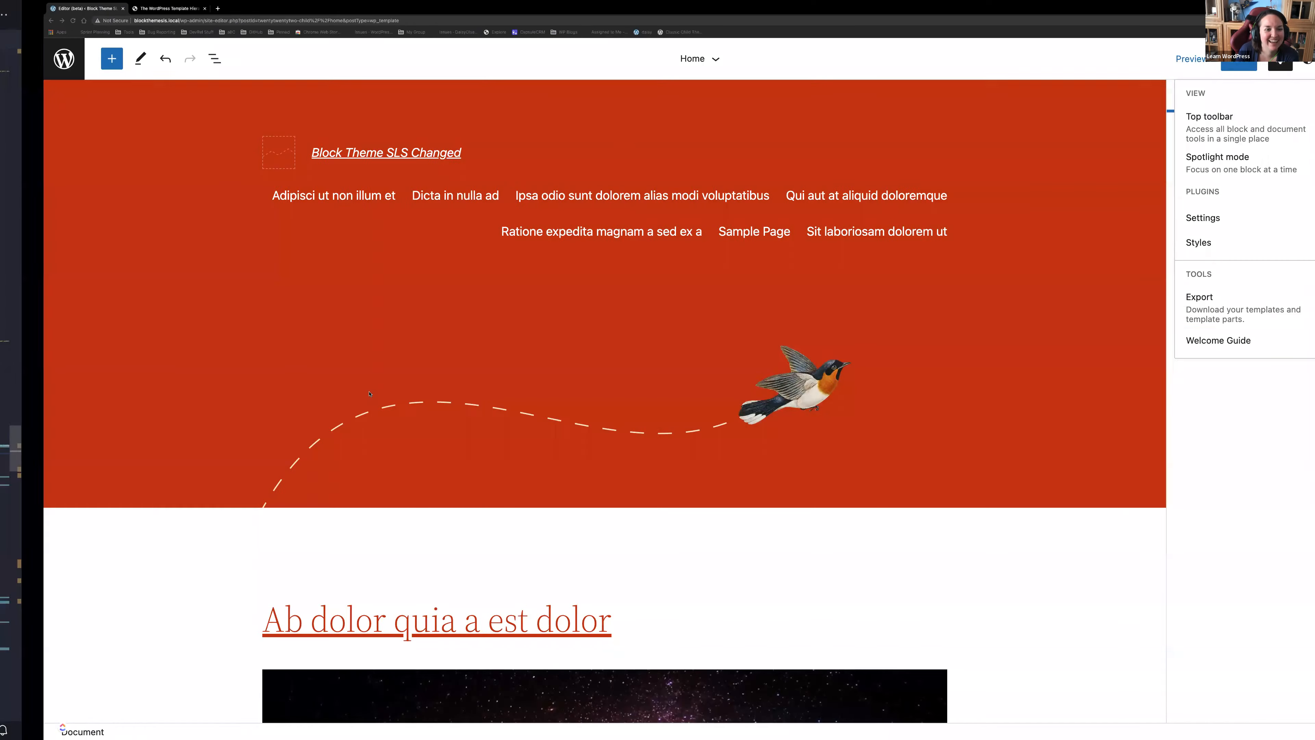
key("ctrl+Right")
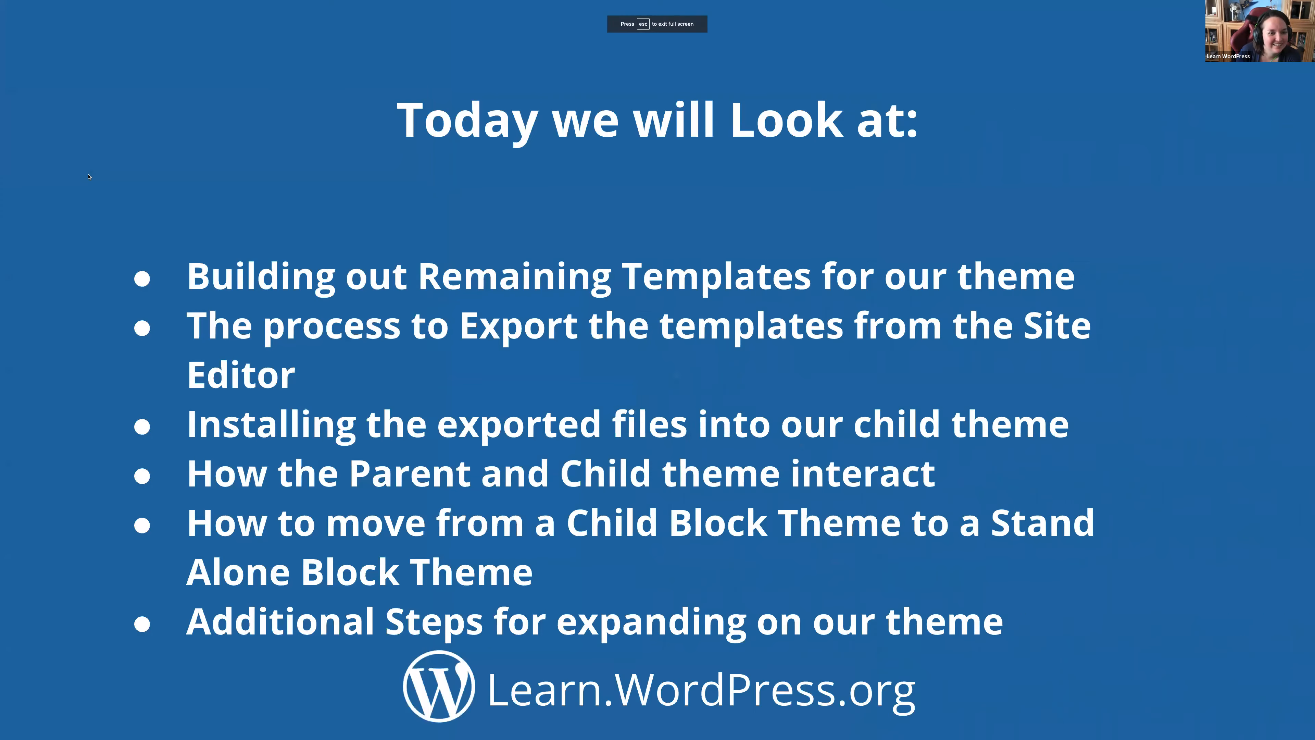
key("Escape")
scroll(58, 595, "down", 2)
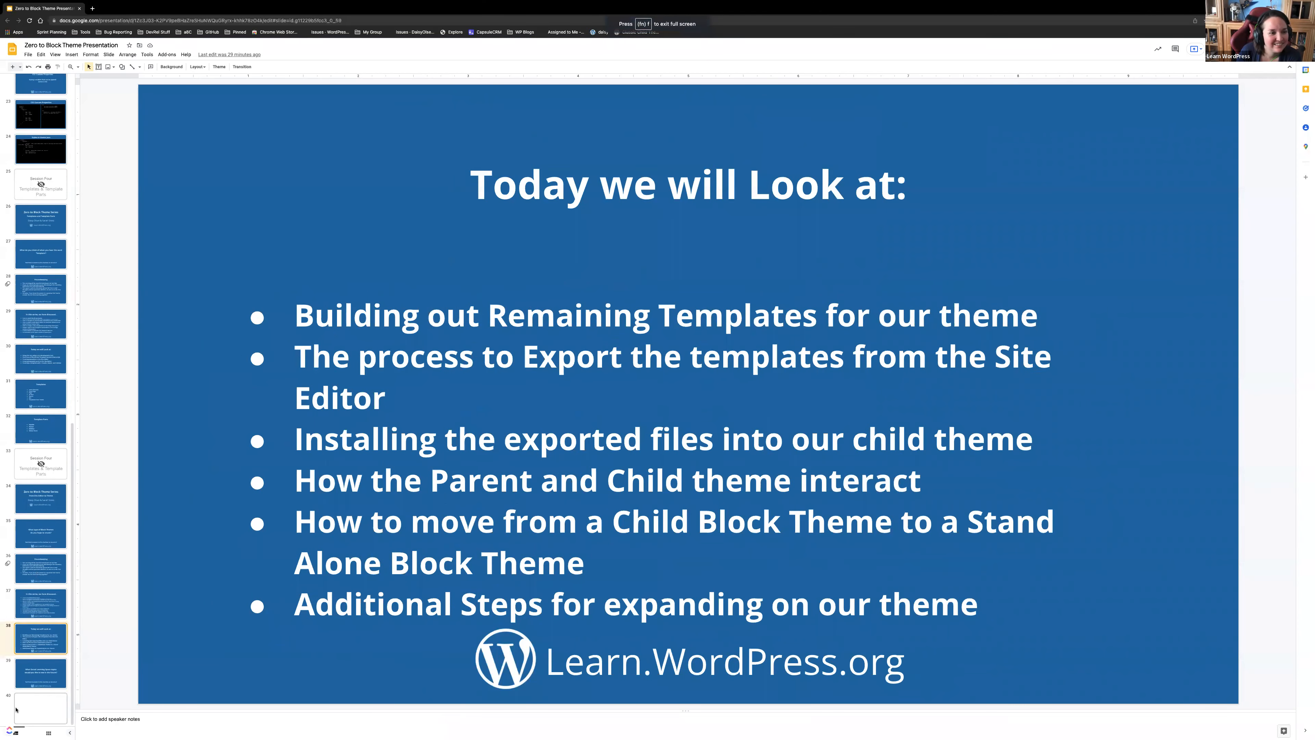
left_click(41, 710)
key("super+v")
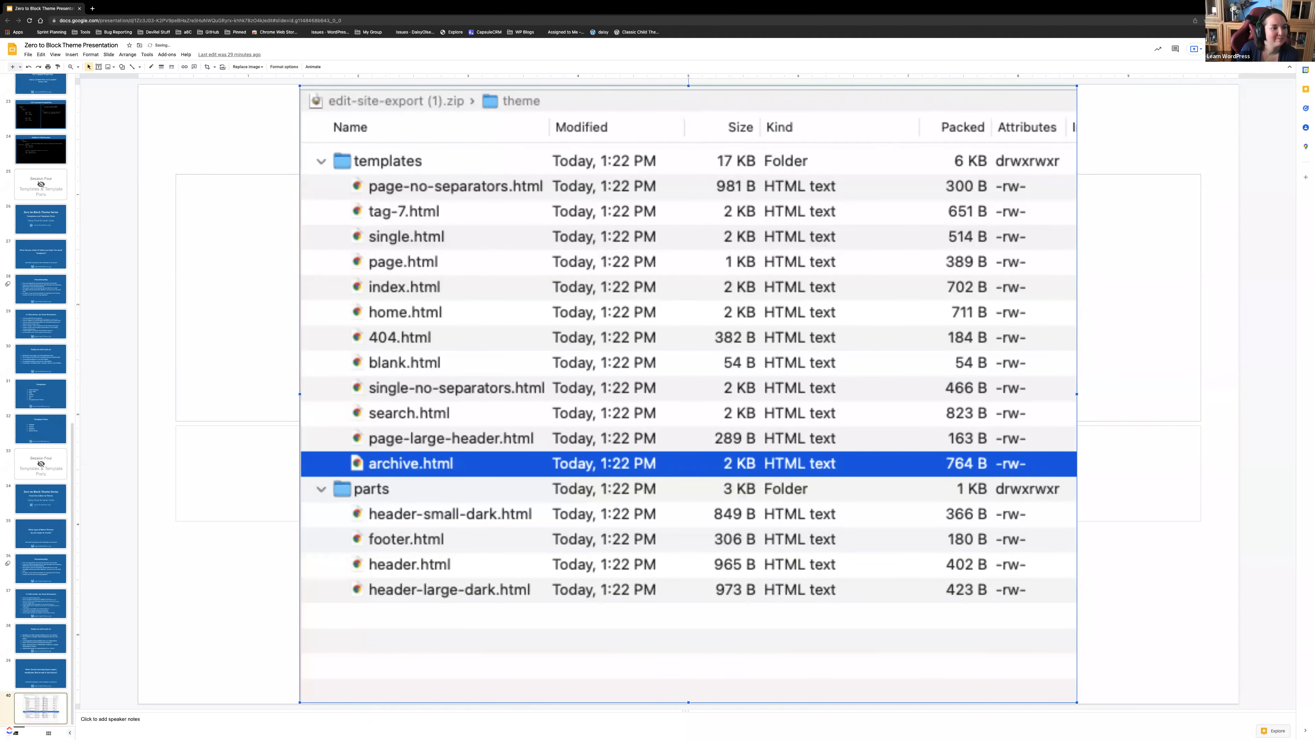
left_click(1223, 50)
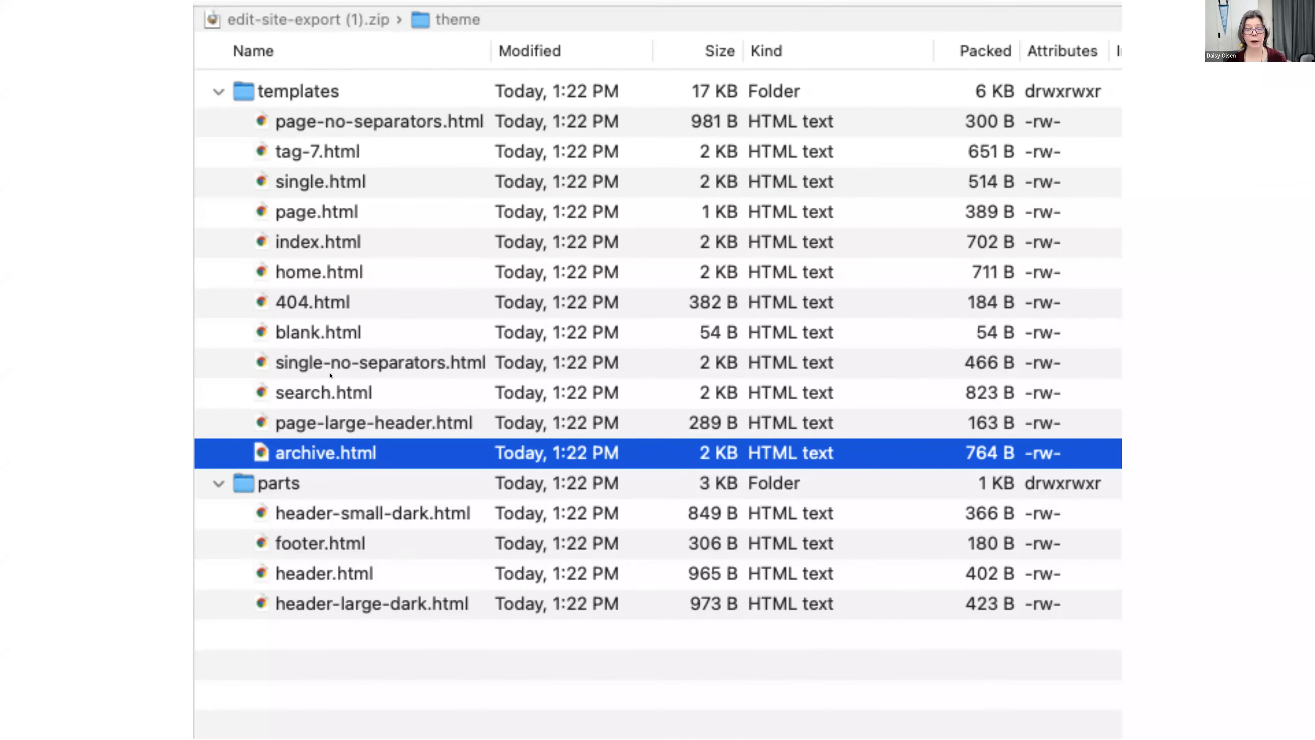
Step: Switch to Visual Studio Code and expand the parts and templates folders of the twentytwentytwo theme
key("ctrl+Left")
key("ctrl+Left")
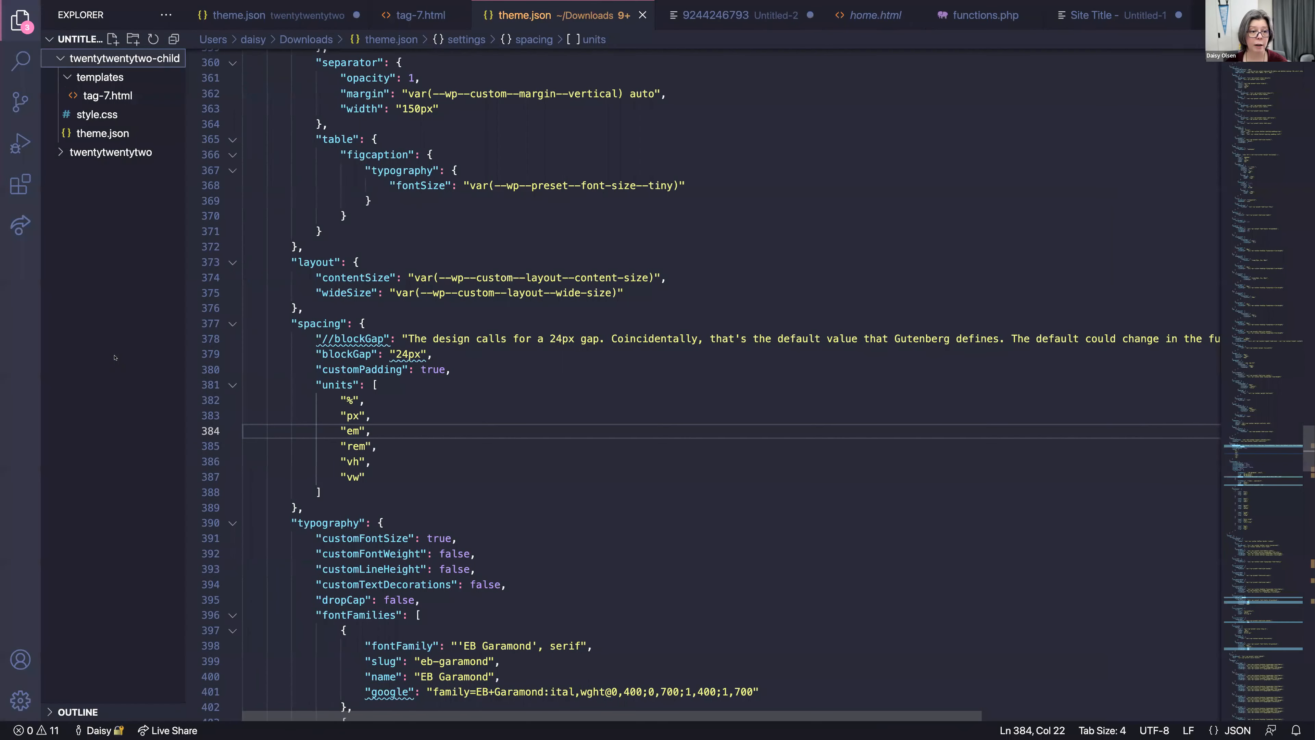
left_click(94, 152)
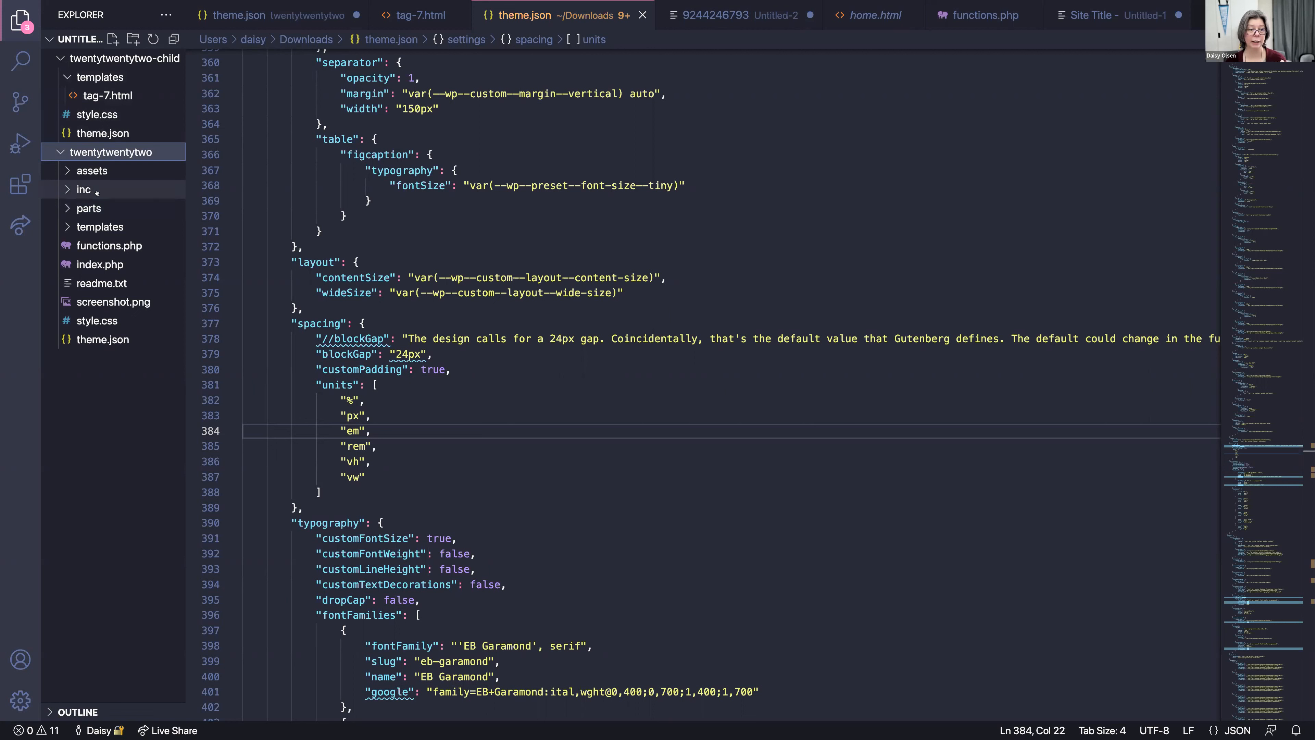
left_click(68, 209)
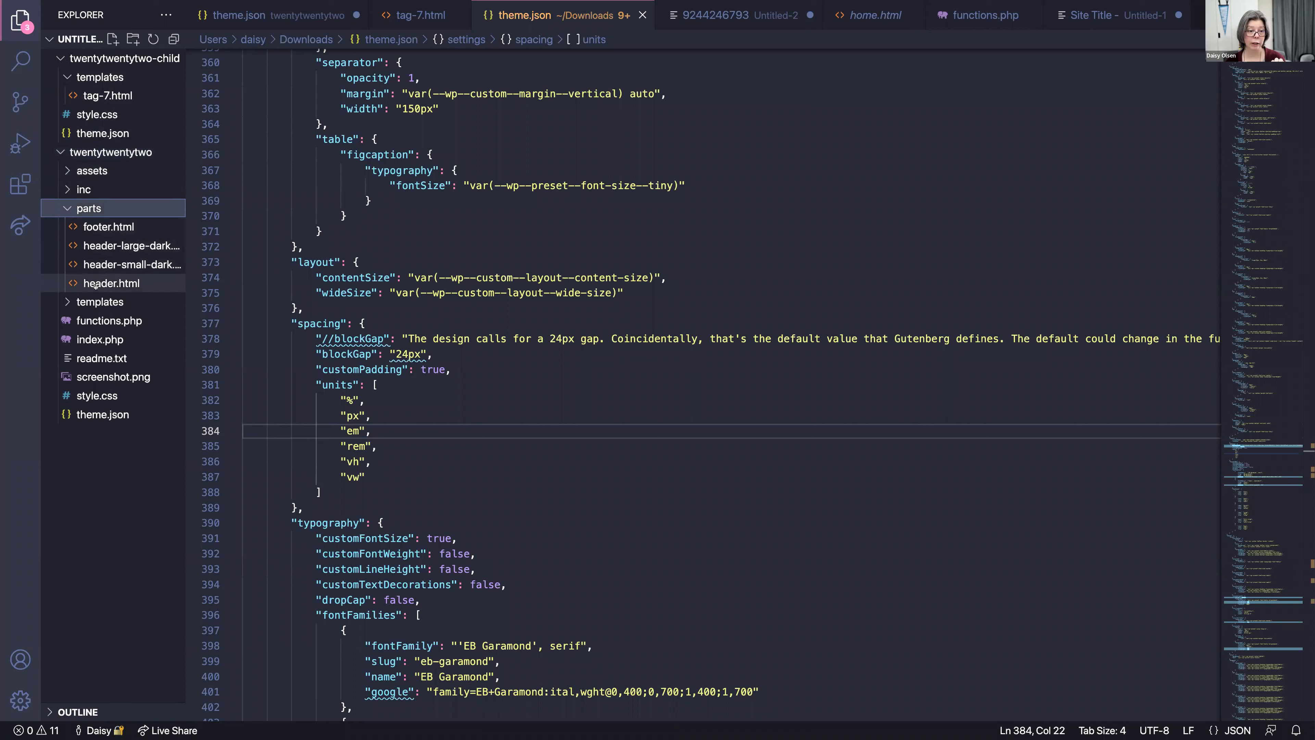
left_click(65, 305)
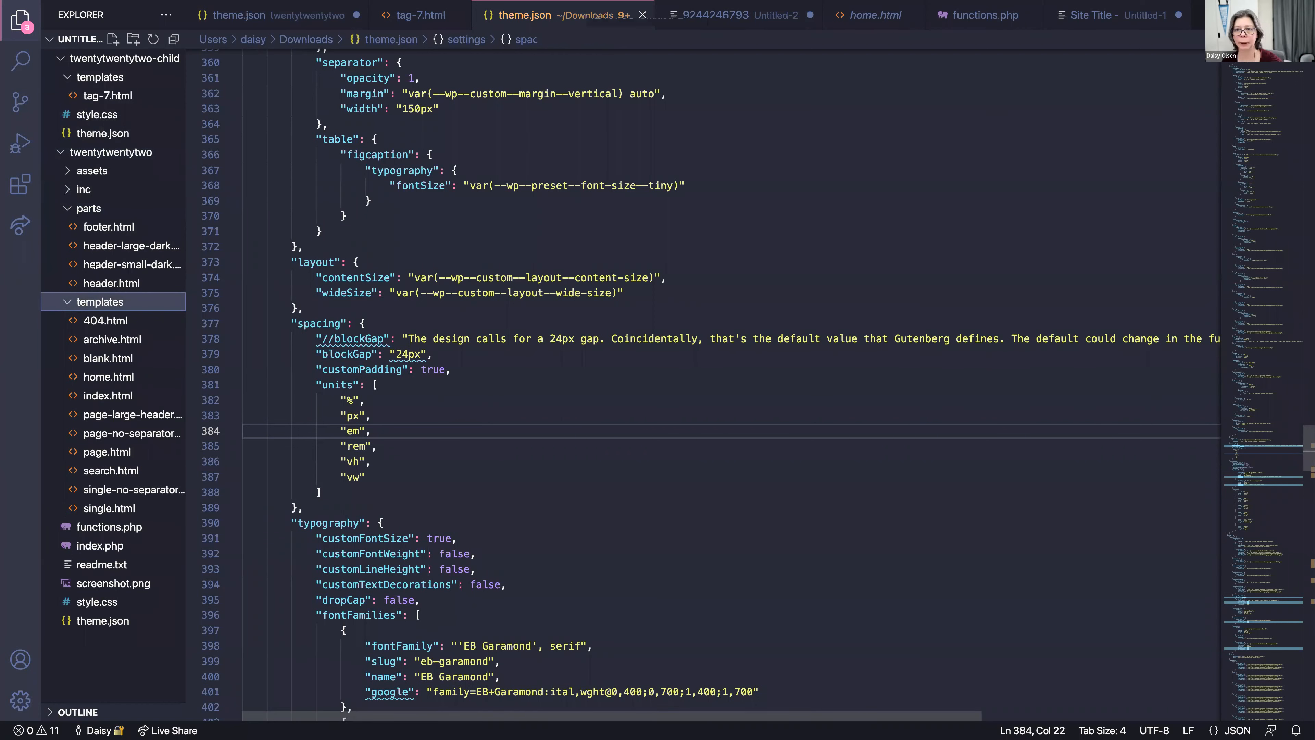
Step: Switch to the WordPress site editor, review the full templates list, and return to the file-listing slide to compare
key("ctrl+Right")
left_click(36, 78)
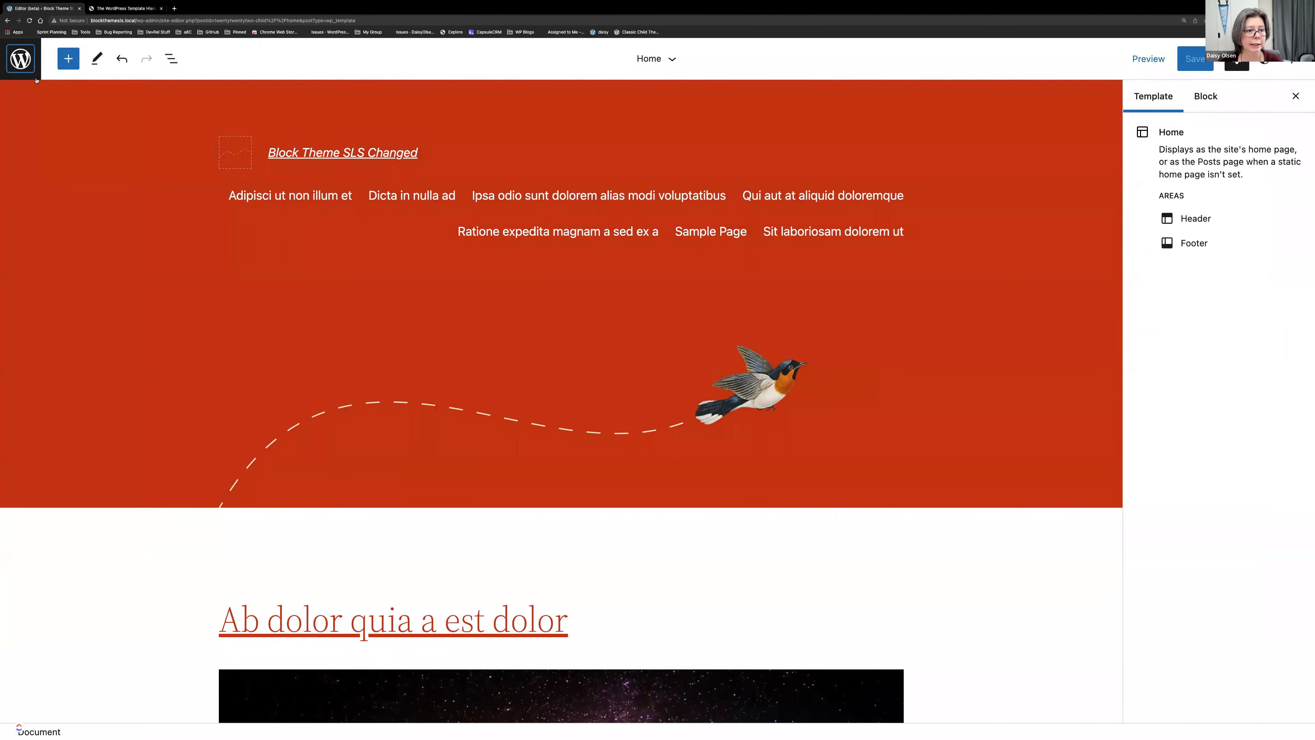
left_click(66, 216)
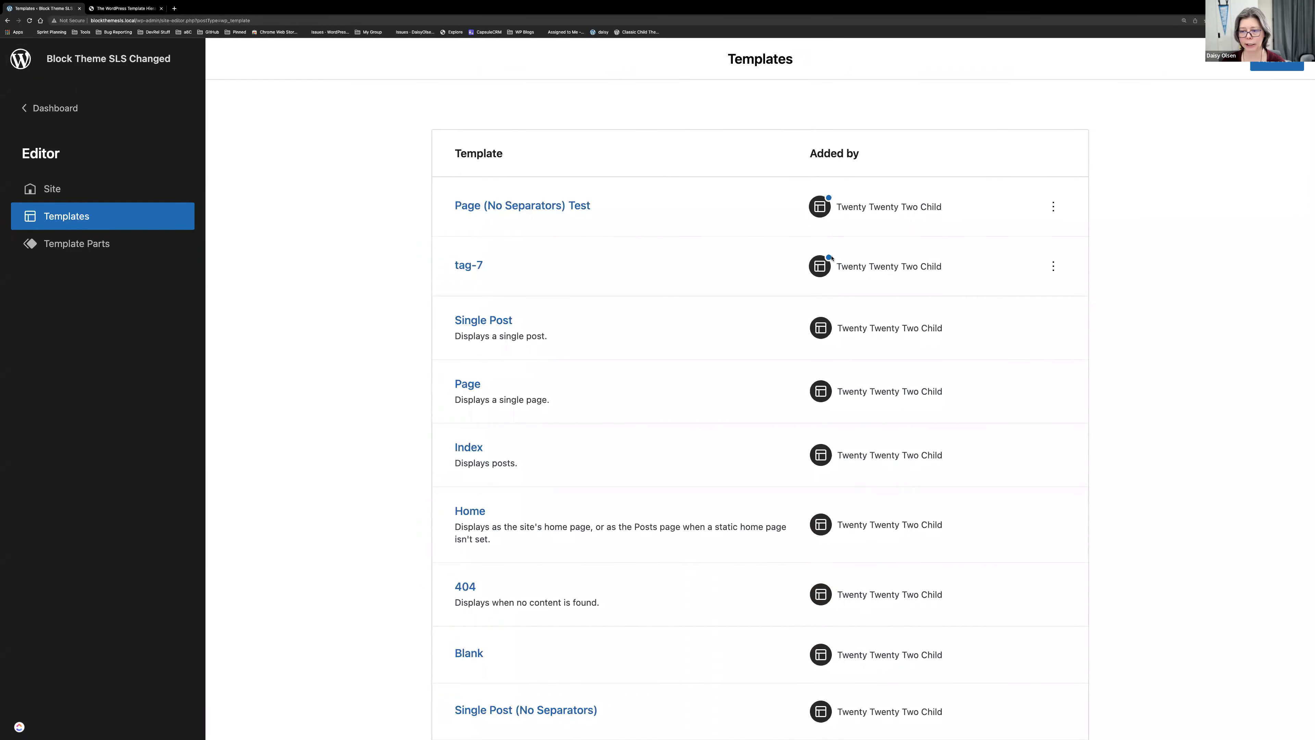
scroll(833, 254, "down", 5)
scroll(831, 258, "up", 5)
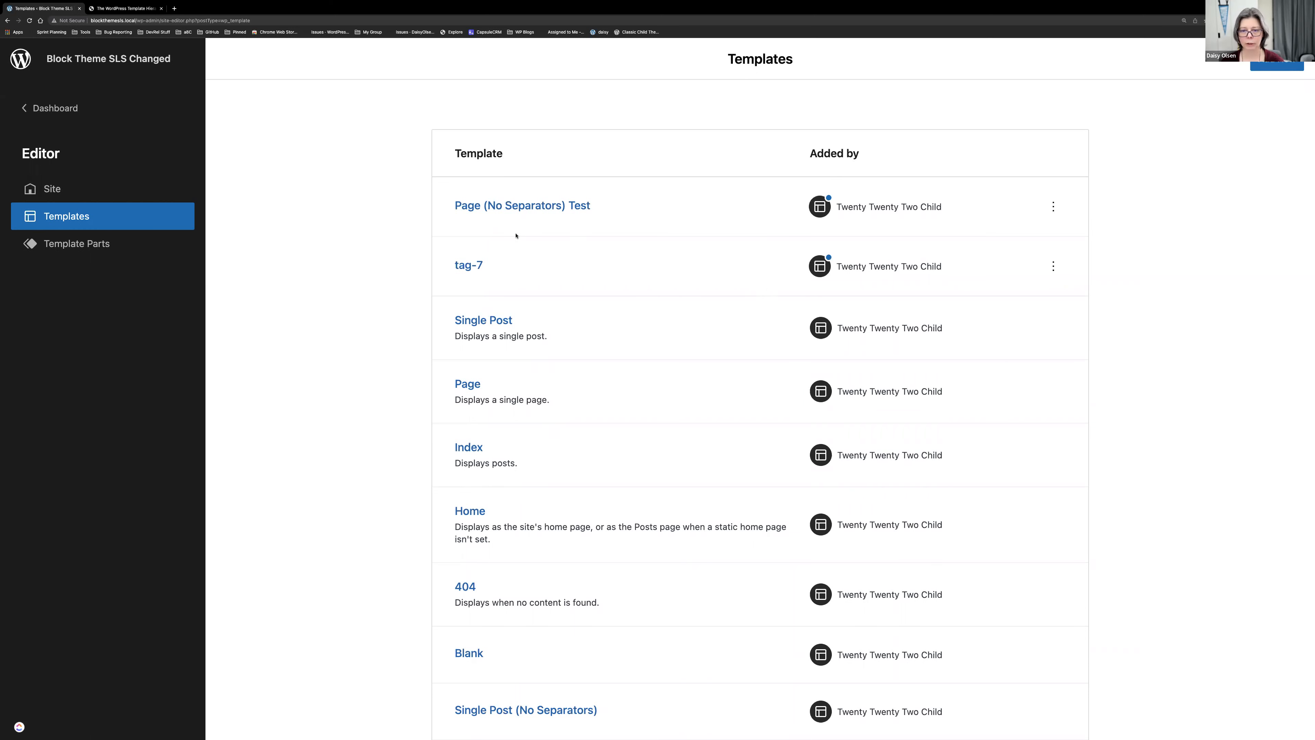
key("ctrl+Right")
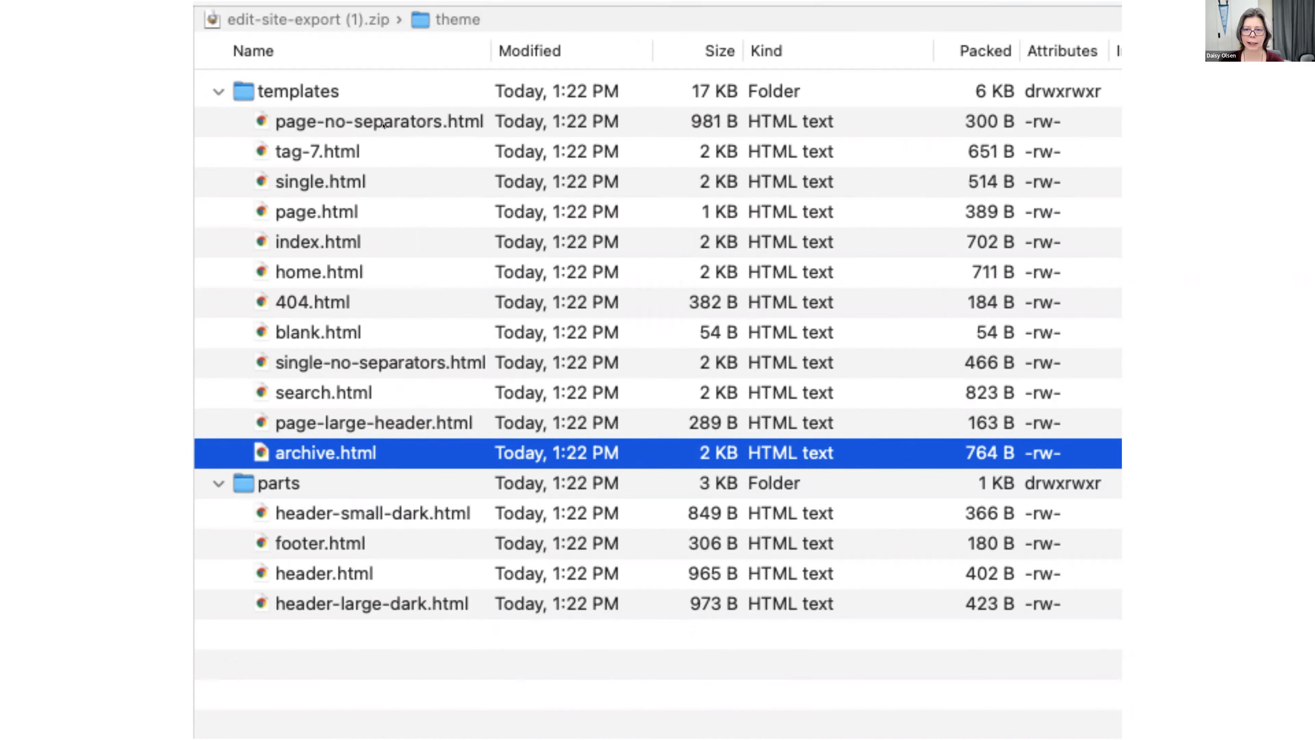
Step: Return to the BetterZip archive and open page-no-separators.html from its templates folder with Visual Studio Code
key("ctrl+Left")
key("ctrl+Left")
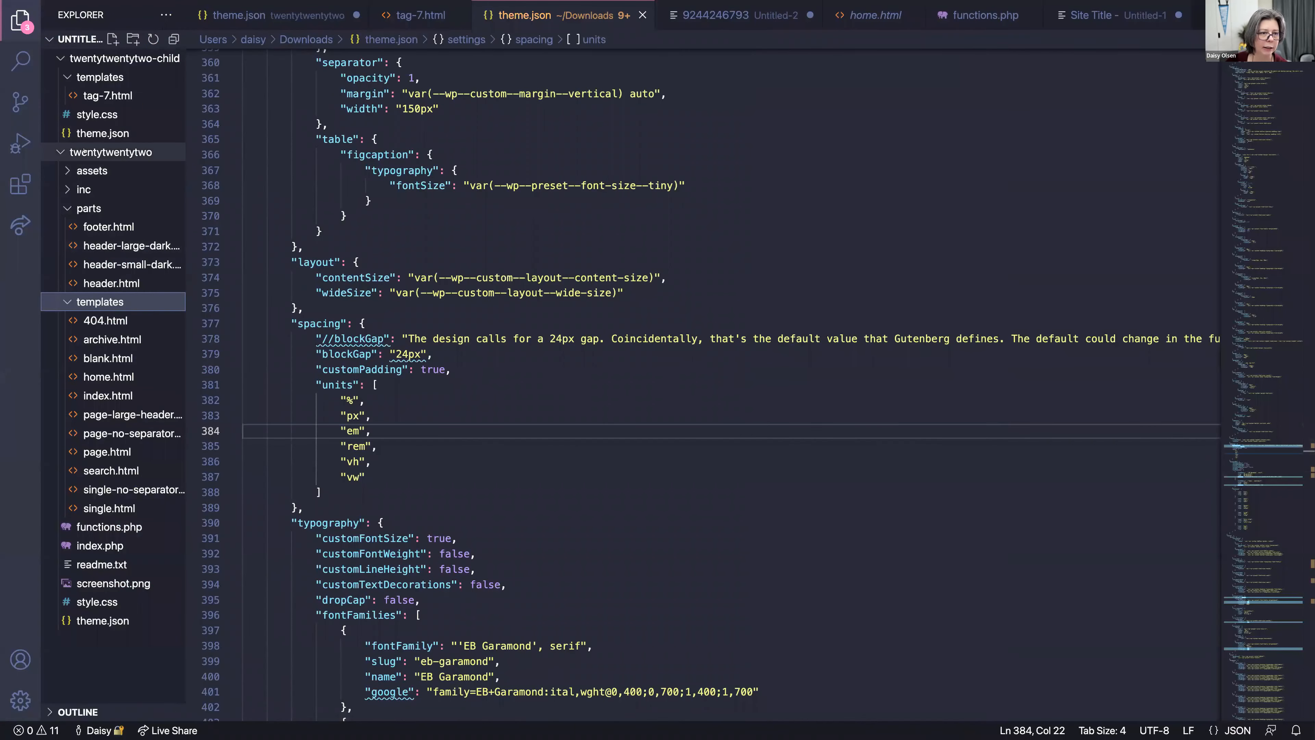
key("ctrl+Left")
left_click(721, 109)
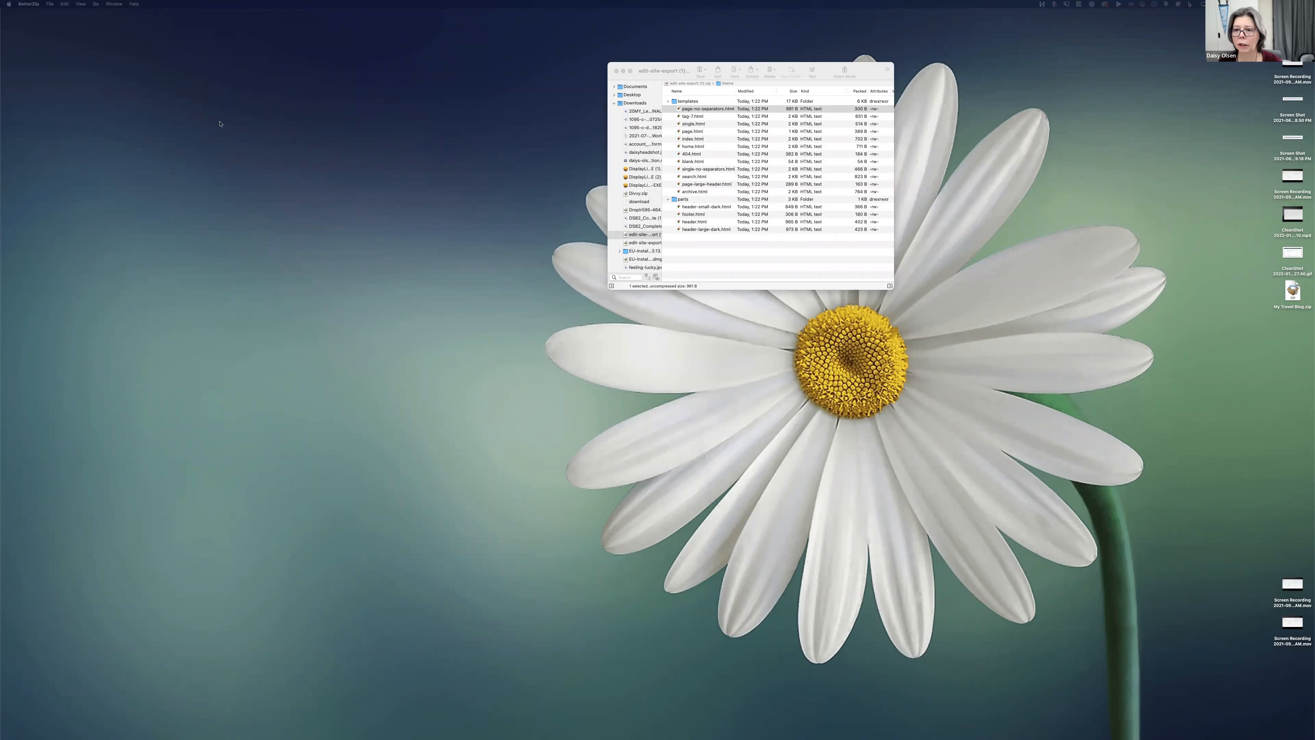
right_click(707, 112)
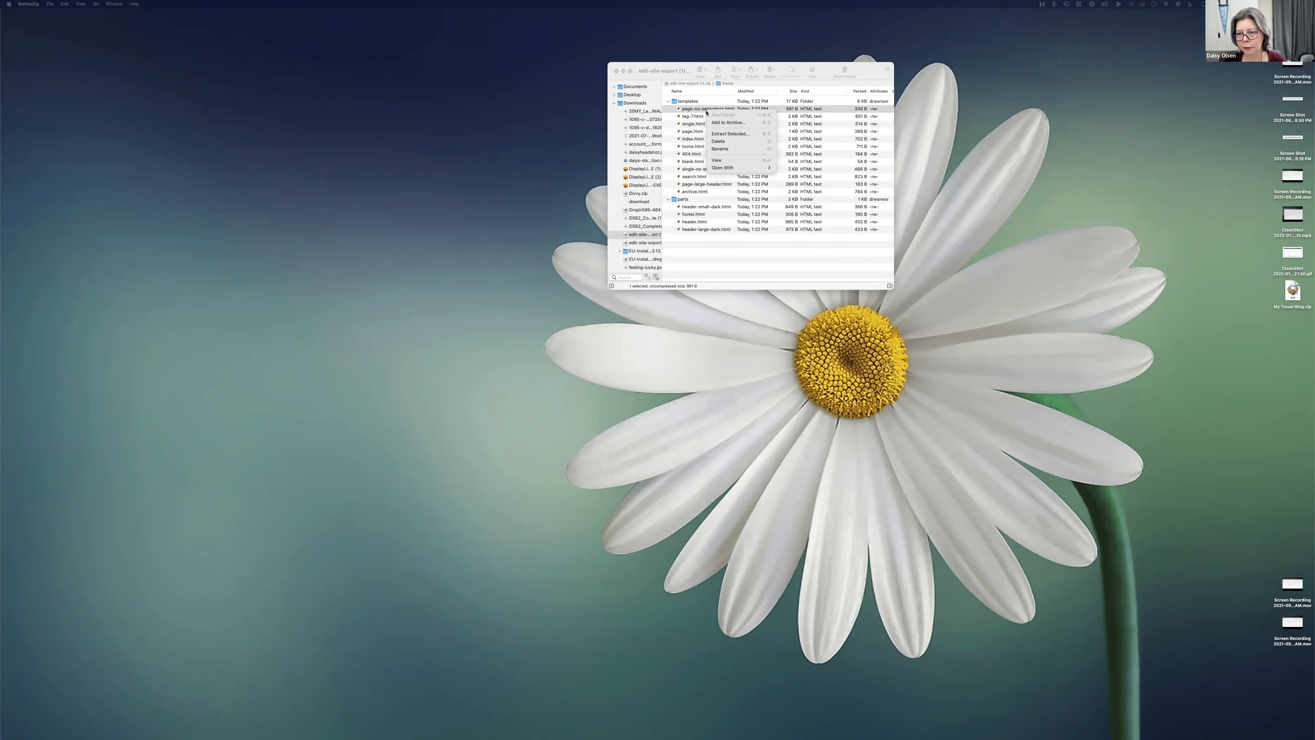
mouse_move(745, 168)
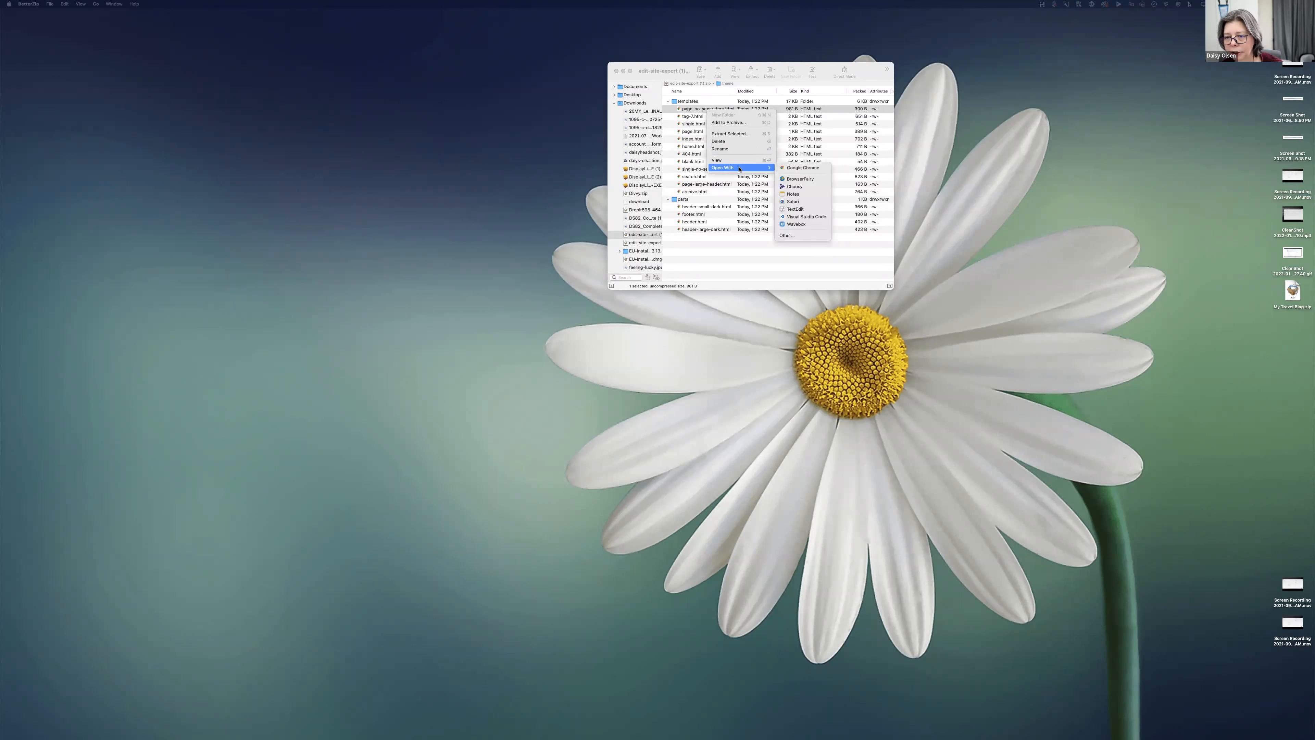
left_click(807, 217)
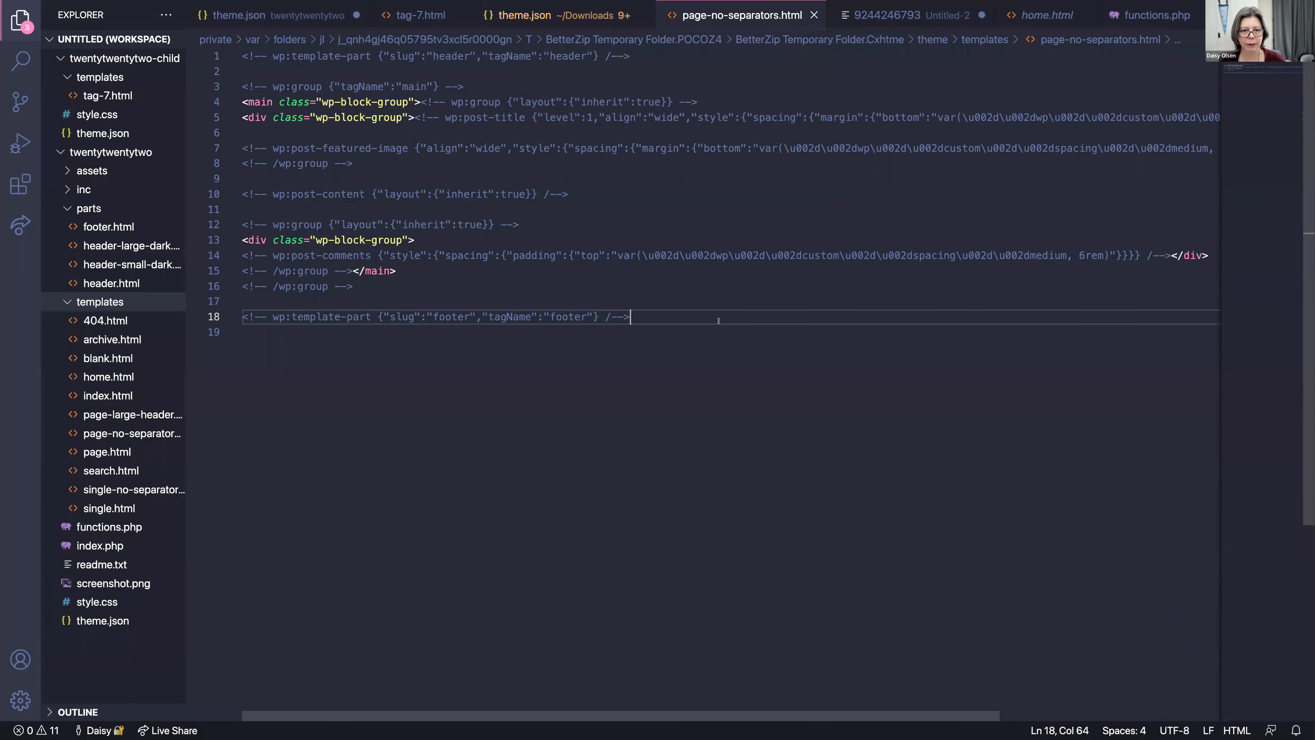
Step: Examine the header and footer template-part references in page-no-separators.html
left_click(627, 56)
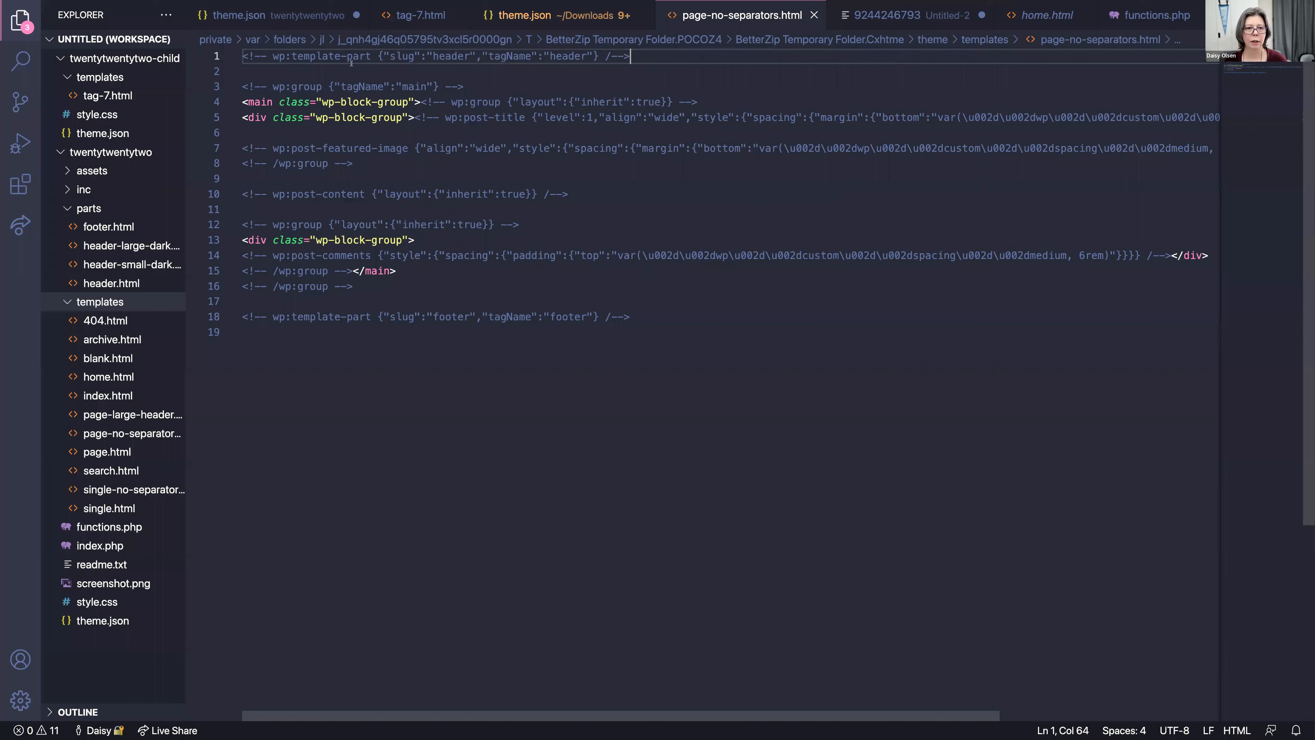
left_click(334, 55)
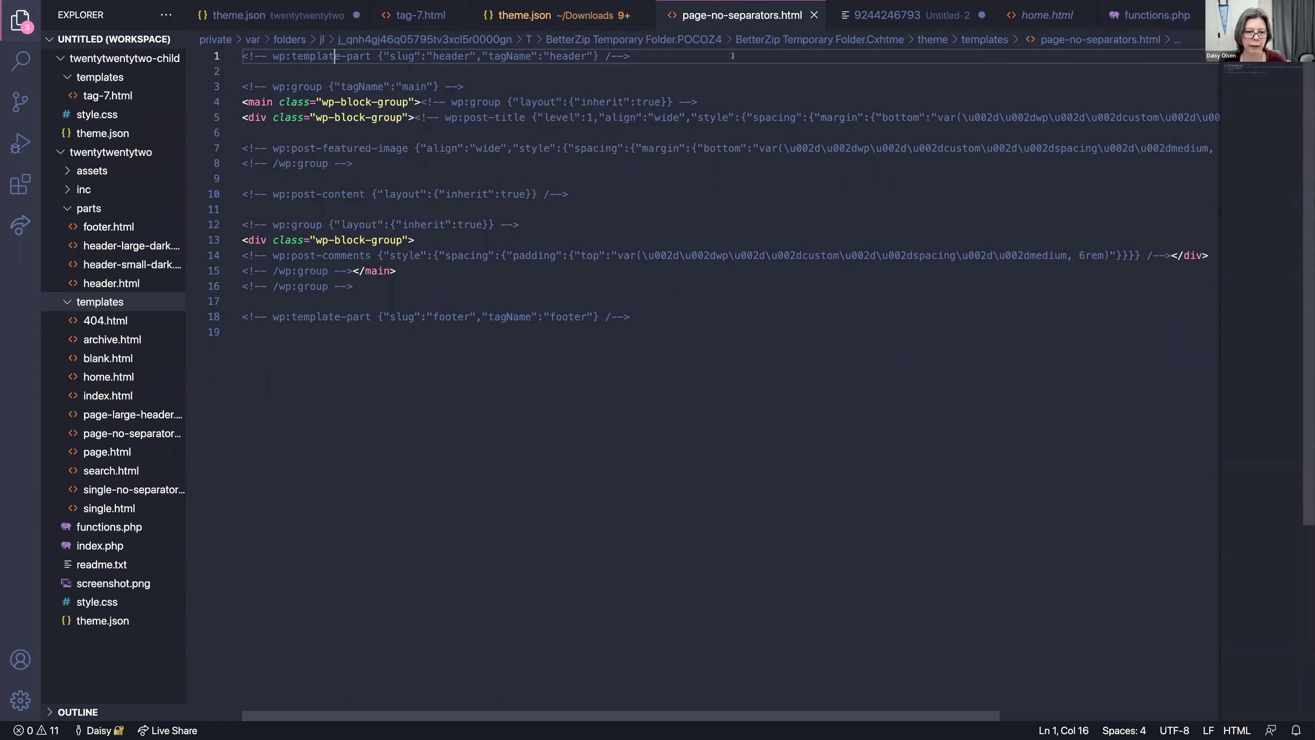
left_click(688, 299)
left_click(668, 309)
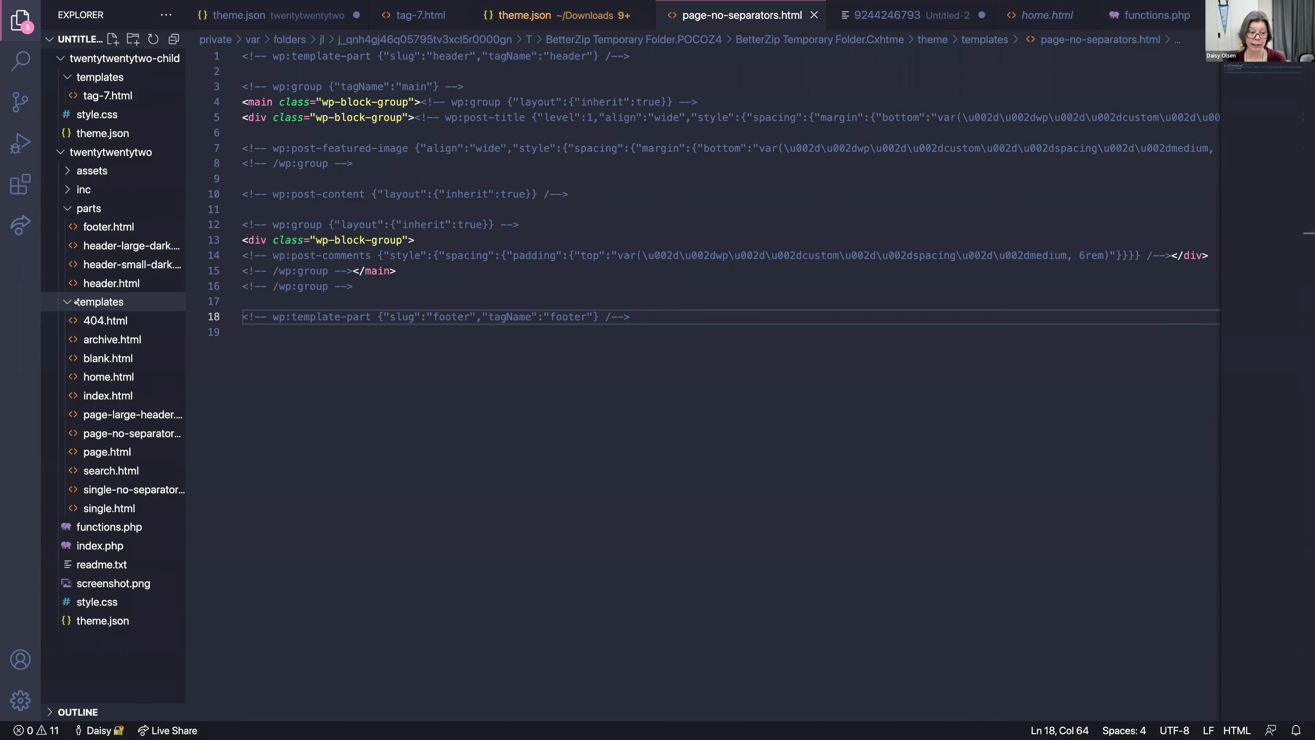
Step: Collapse the twentytwentytwo parts and templates folders, and review its index.php, style.css and theme.json plus the child theme's tag-7.html
left_click(68, 209)
left_click(72, 227)
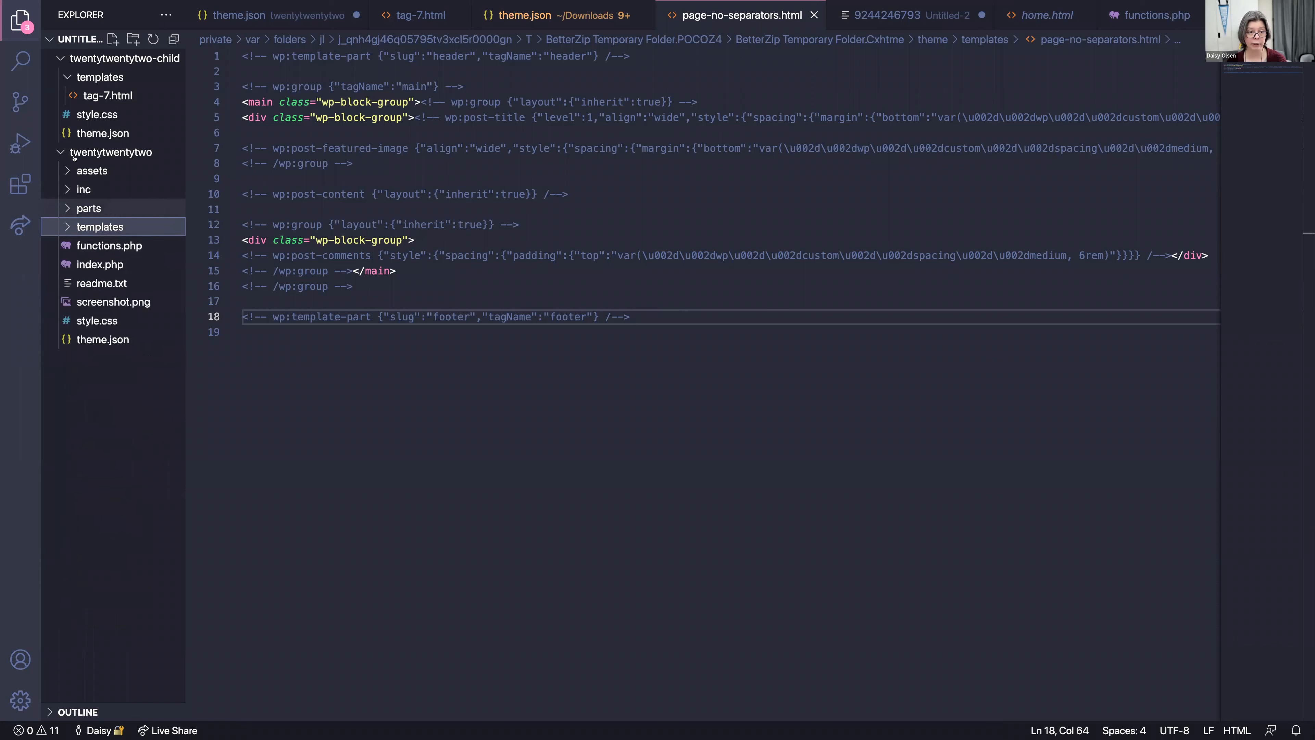
left_click(93, 265)
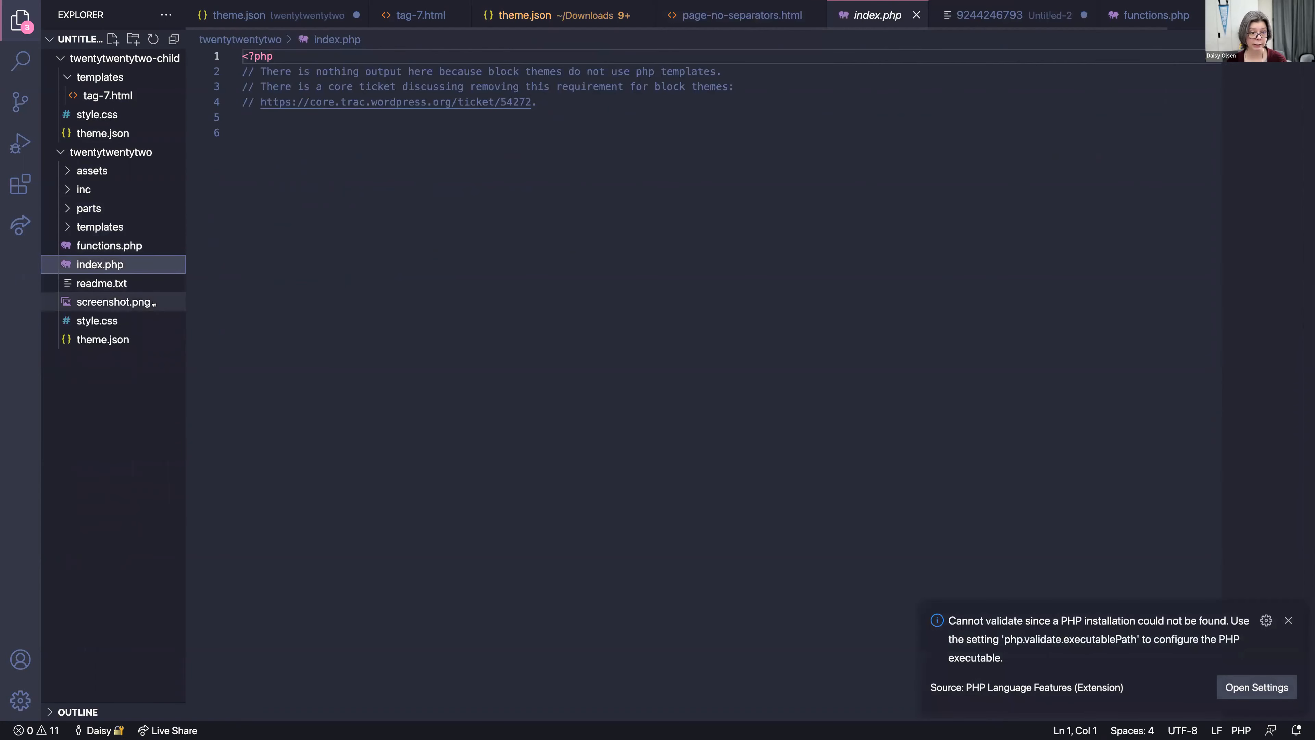
left_click(104, 321)
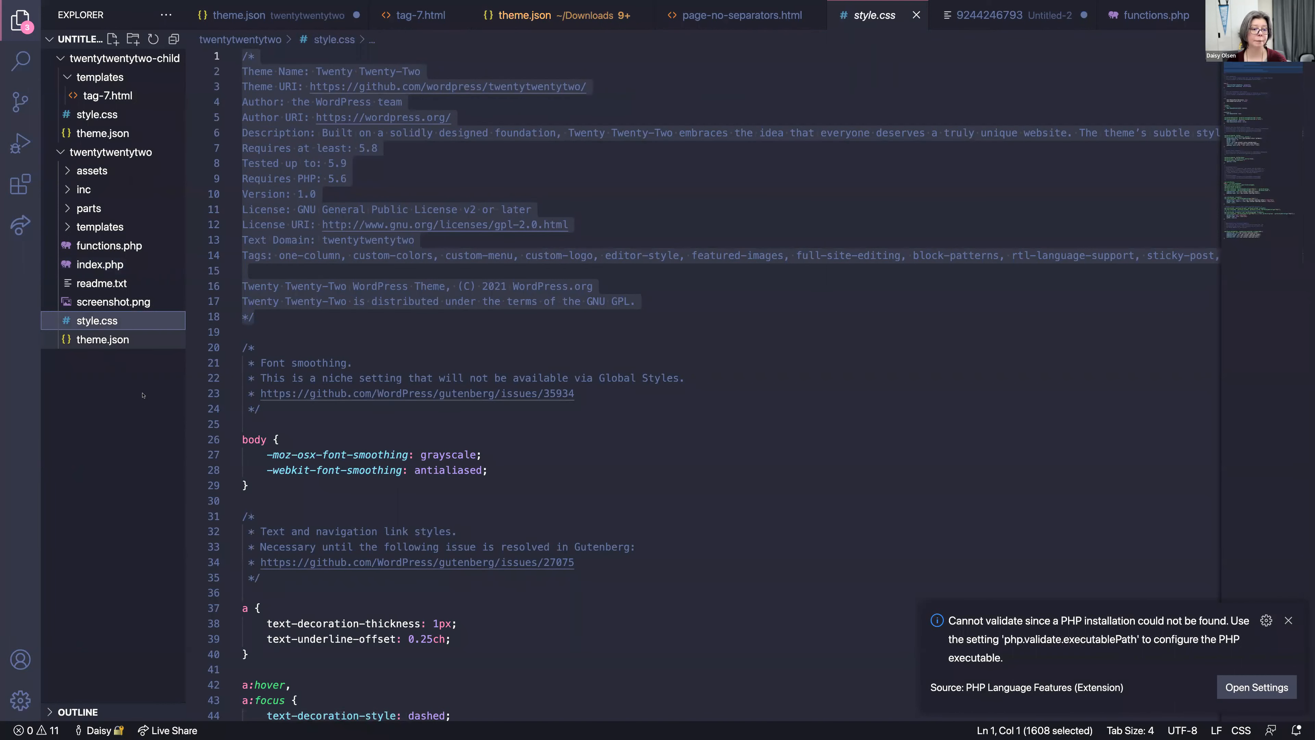
key("Down")
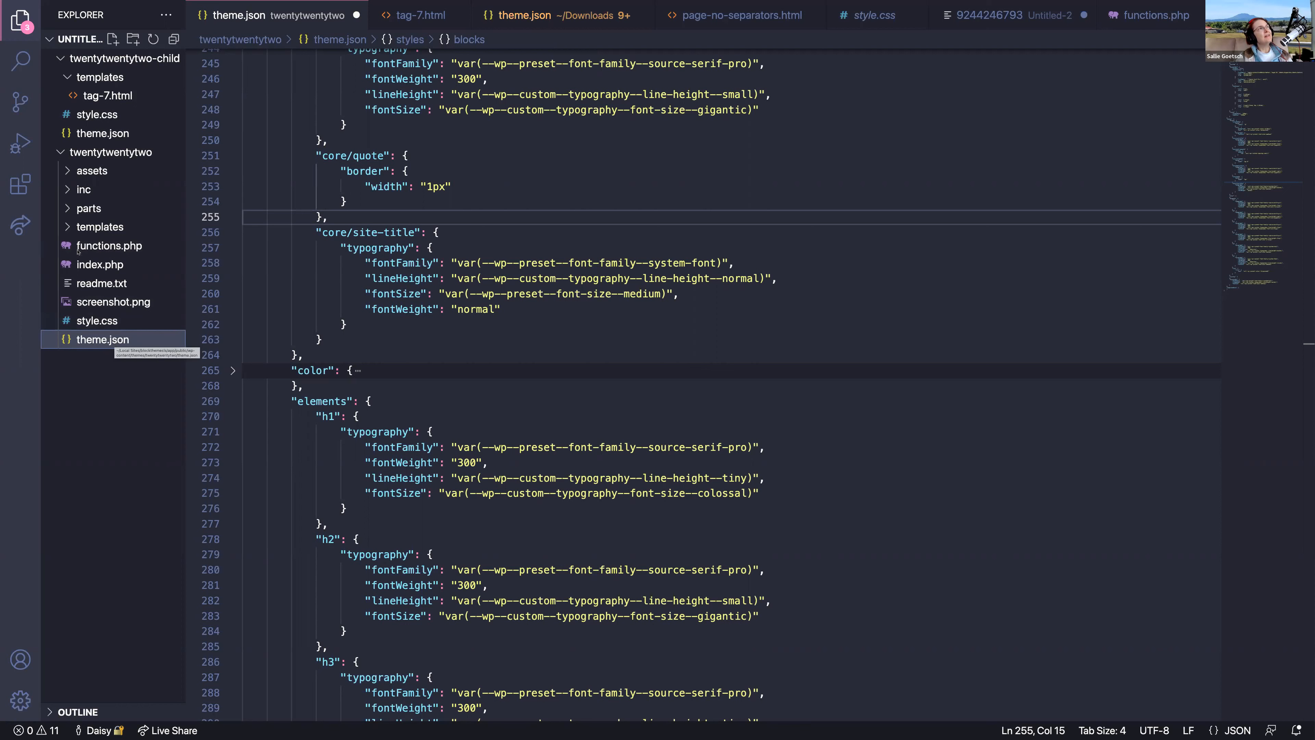
left_click(120, 95)
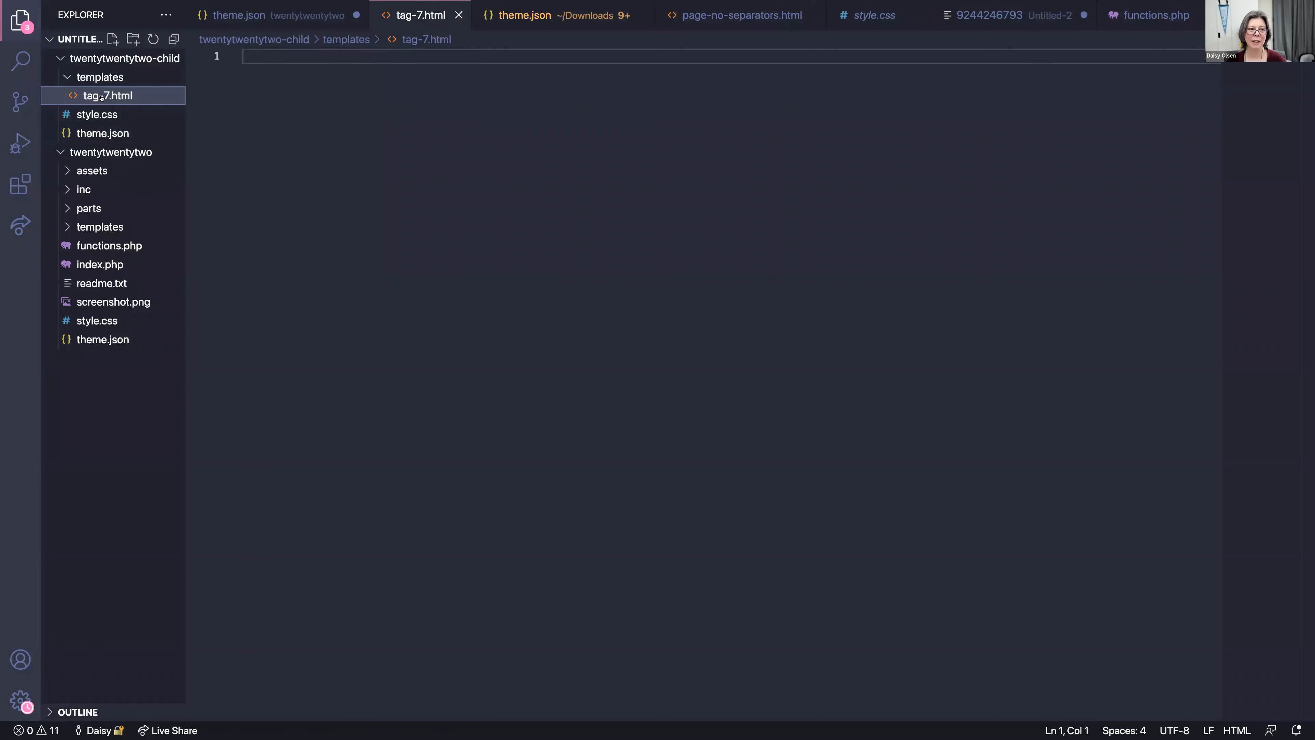
left_click(201, 114)
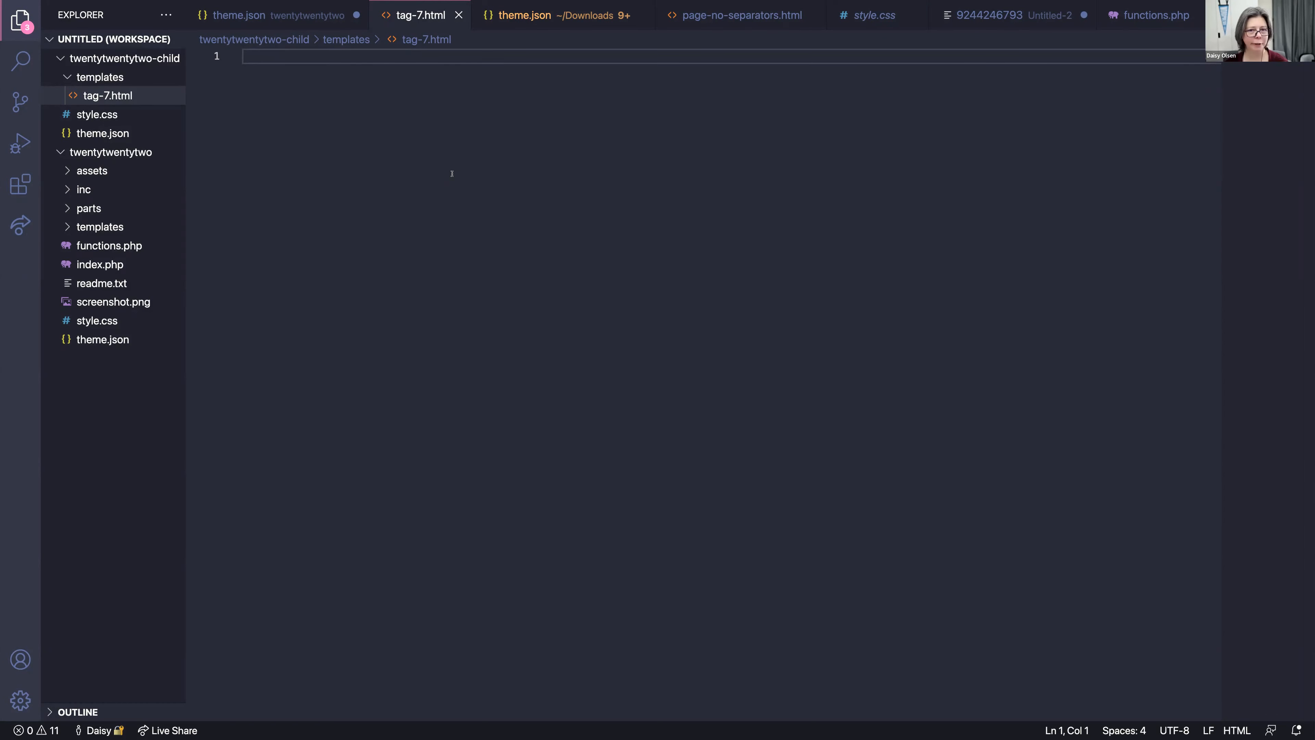
Step: Switch to the BetterZip archive, open its tag-7.html with Visual Studio Code and examine the exported block markup
key("ctrl+Left")
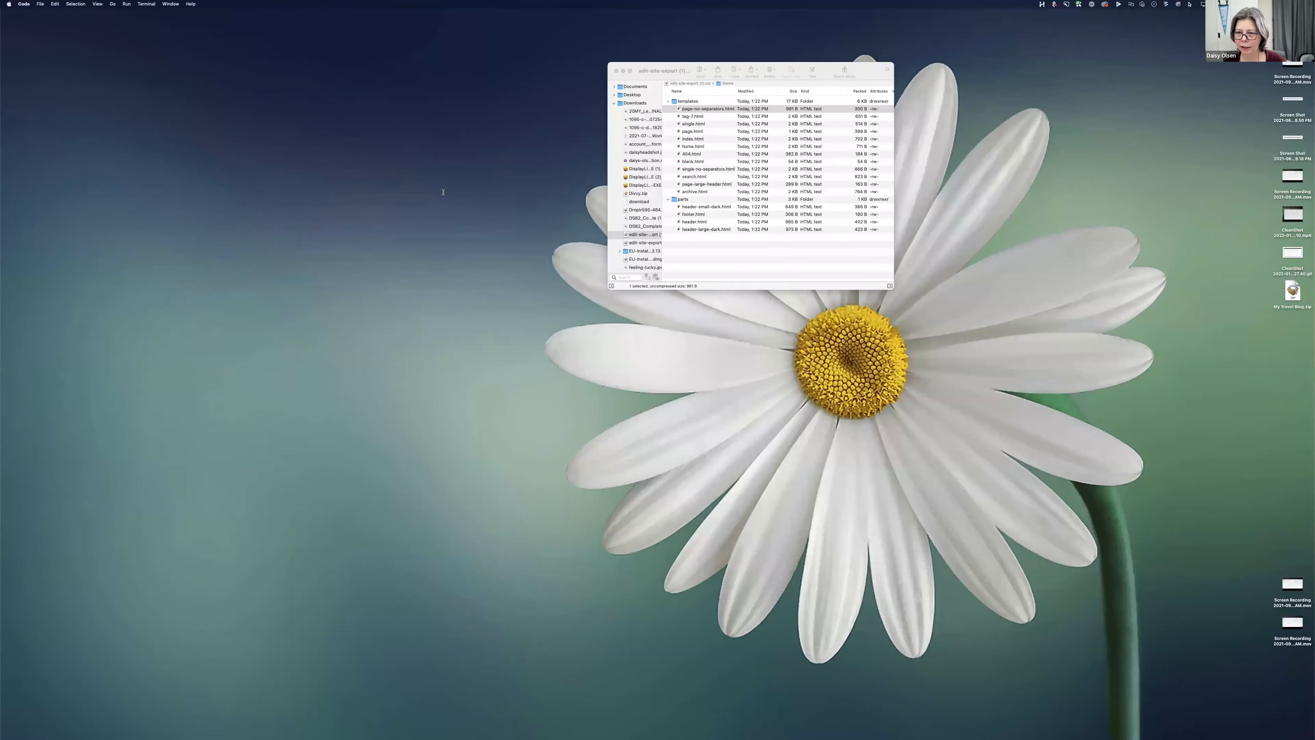
left_click(687, 118)
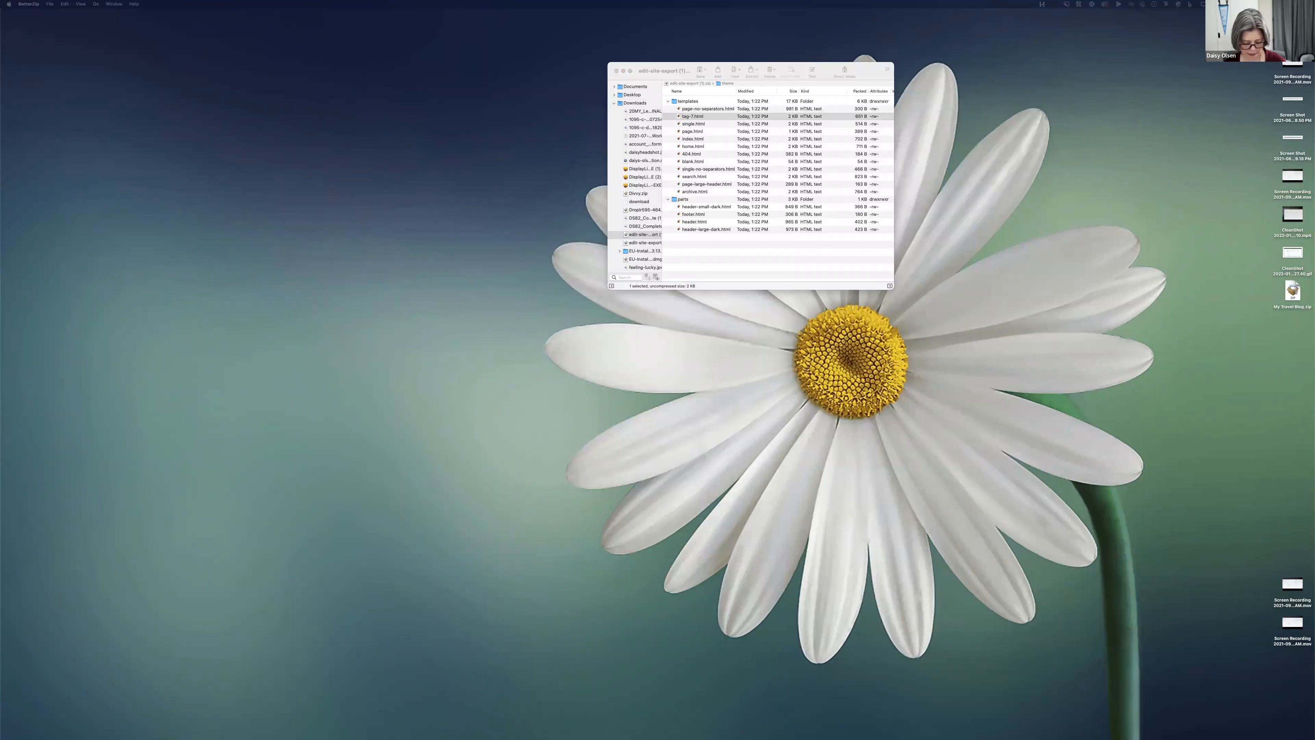
right_click(705, 117)
mouse_move(761, 172)
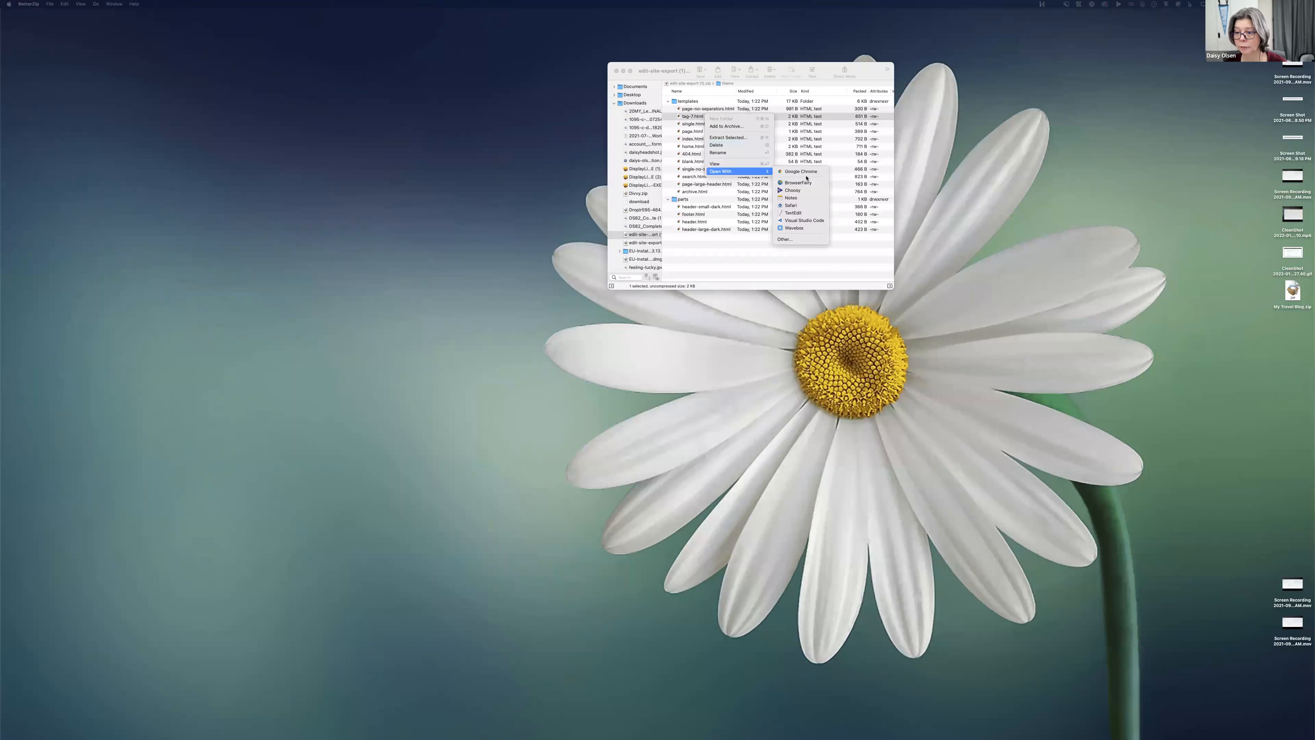
left_click(804, 220)
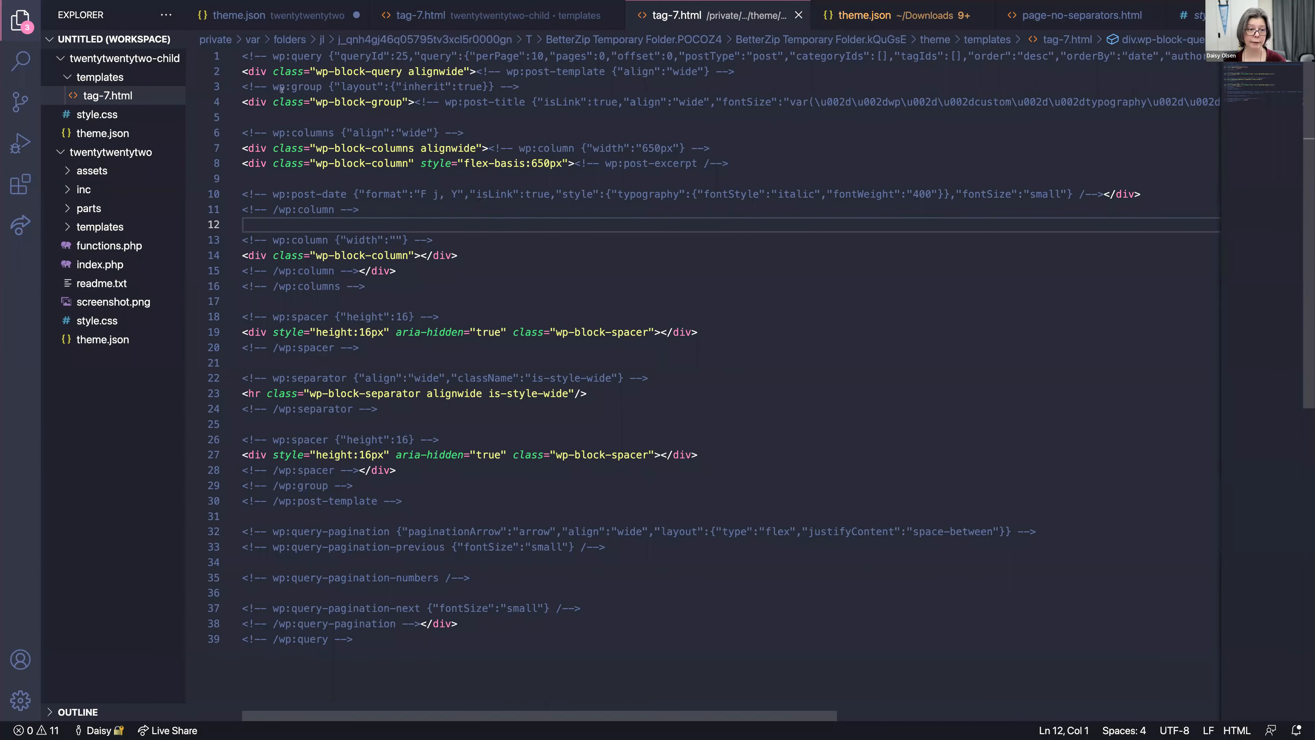
scroll(777, 78, "down", 1)
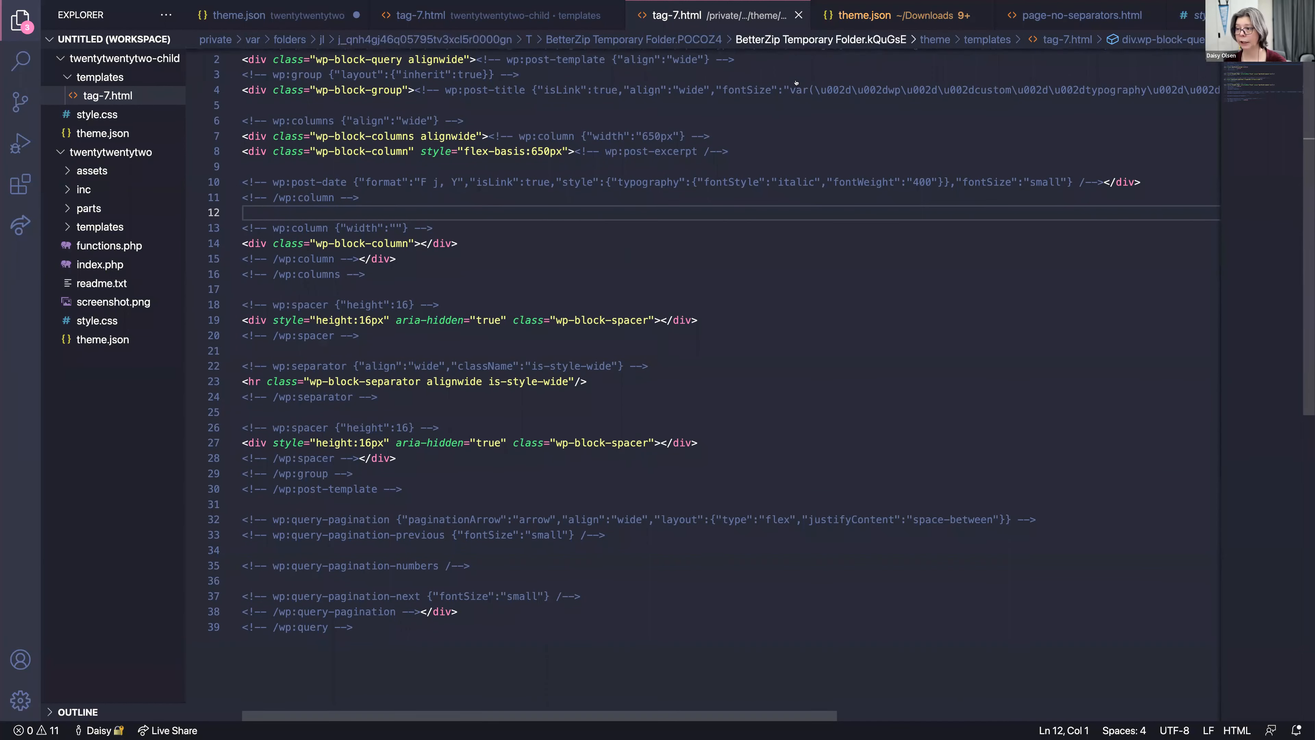
left_click(700, 240)
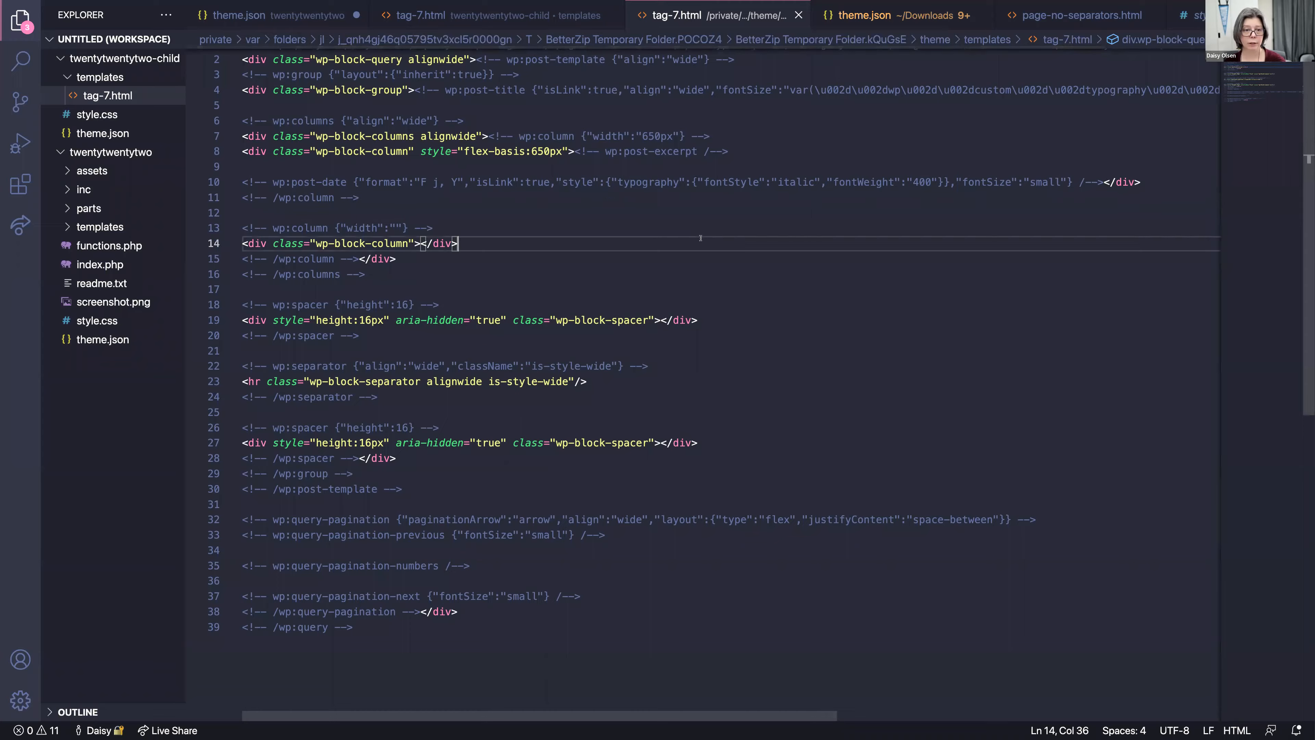
Step: Return to BetterZip, extract tag-7.html from the archive keeping both copies, and close the archive window
key("ctrl+Left")
left_click(694, 117)
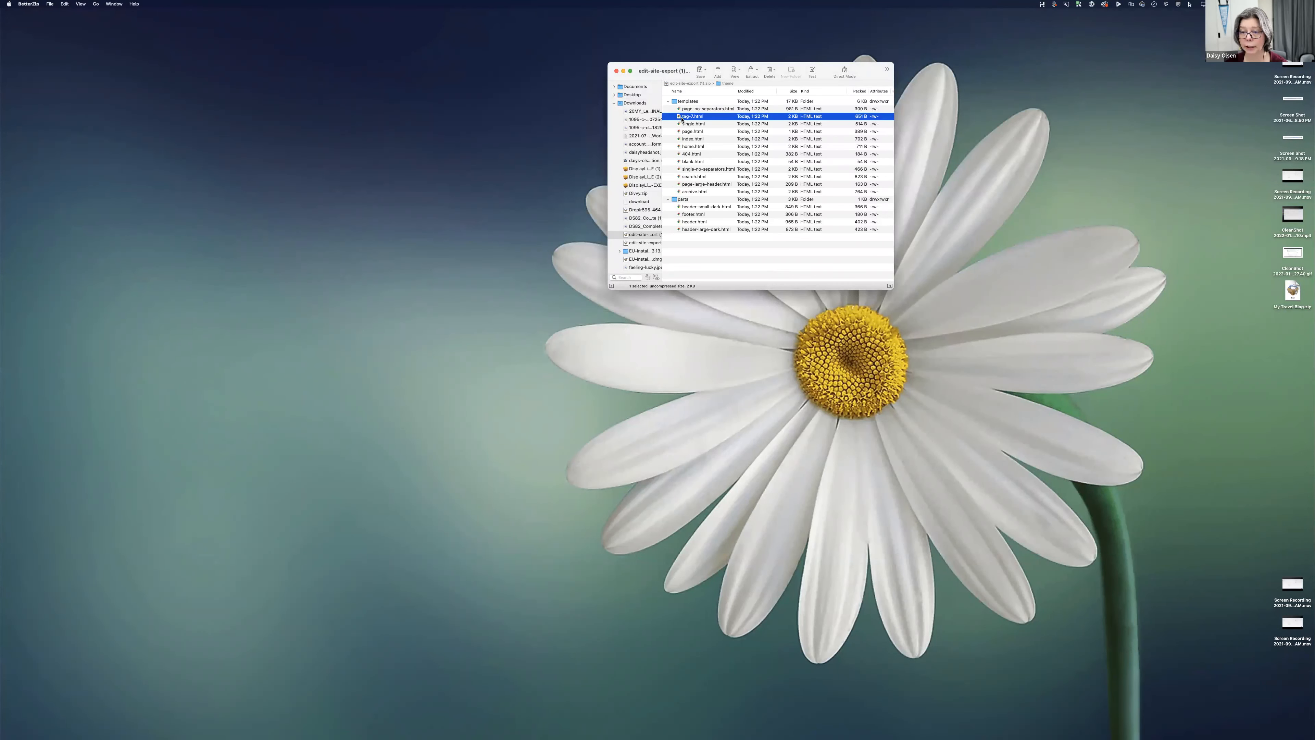
right_click(682, 121)
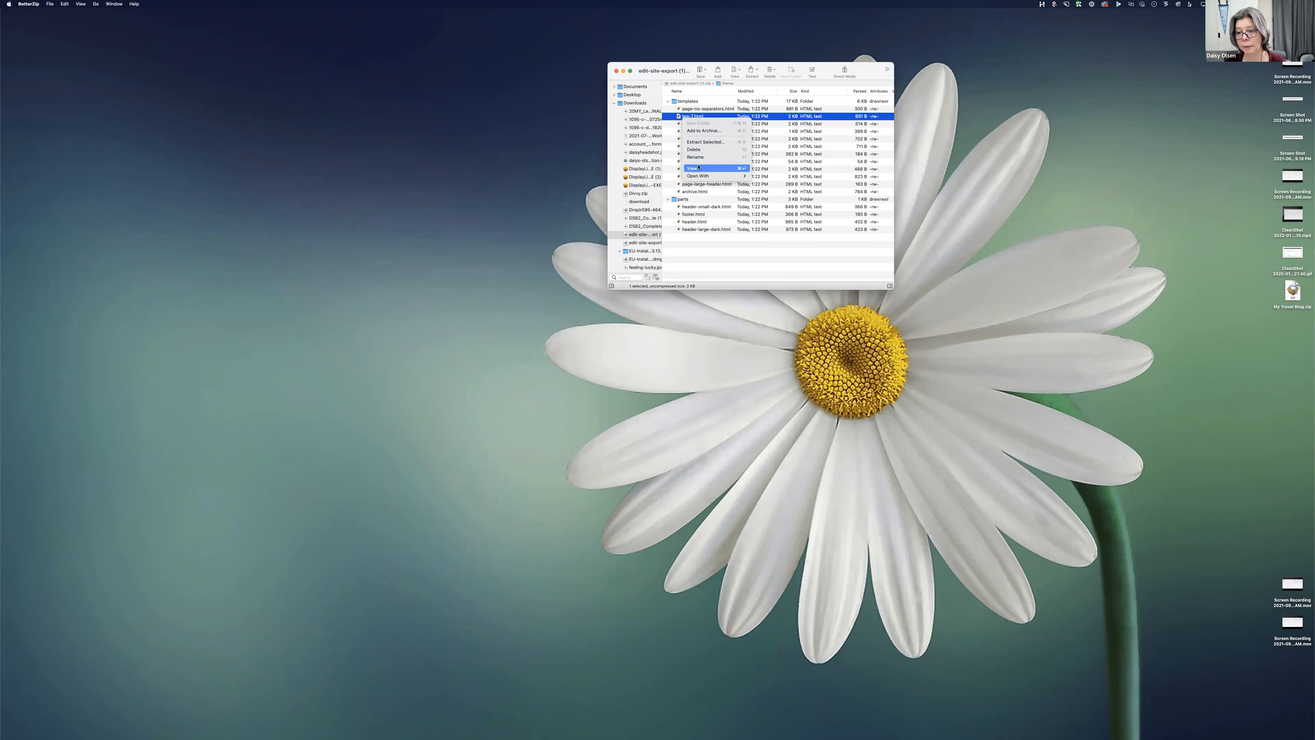
left_click(720, 243)
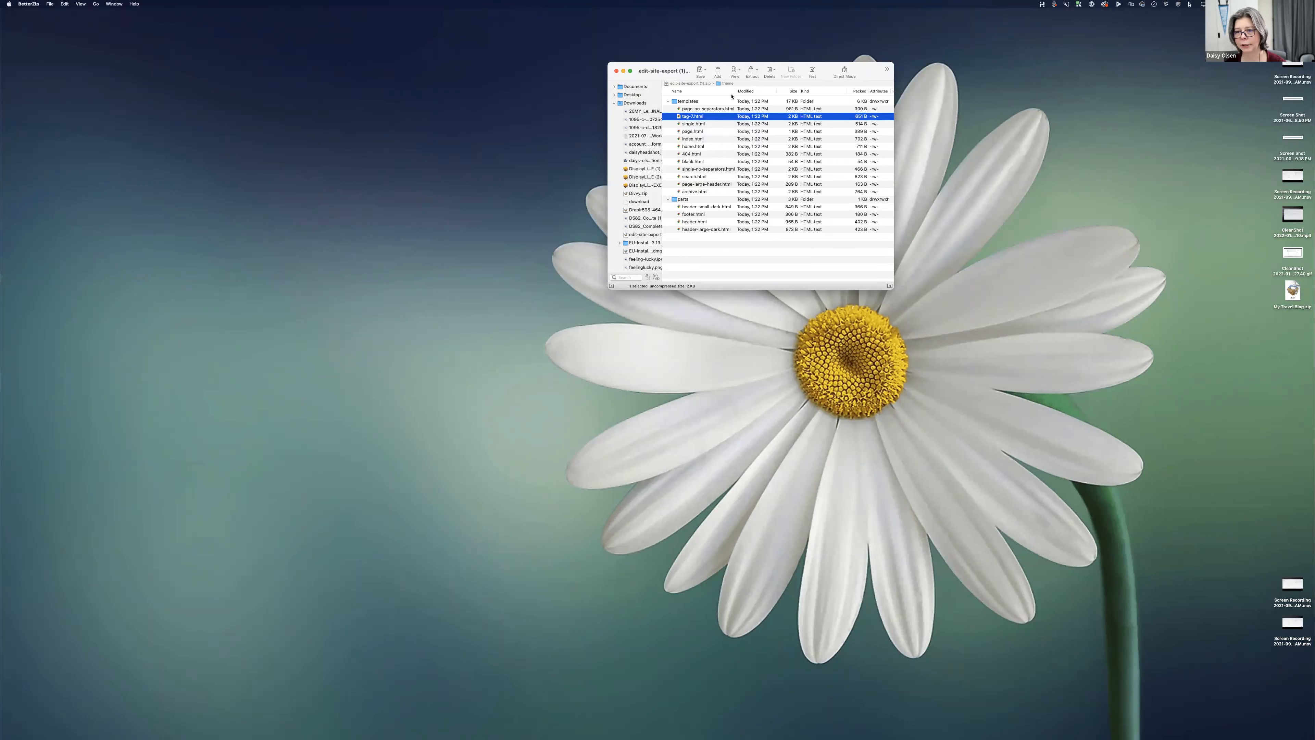
left_click_drag(746, 118, 150, 424)
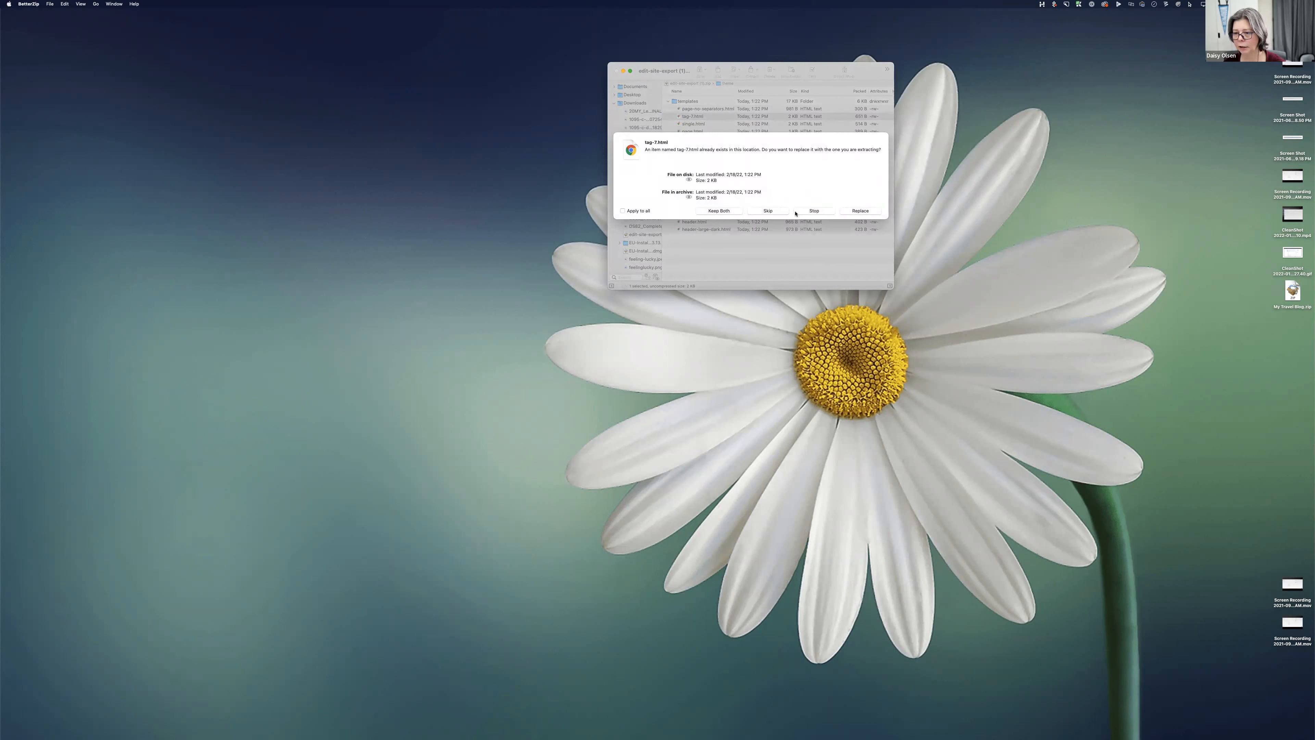
left_click(719, 211)
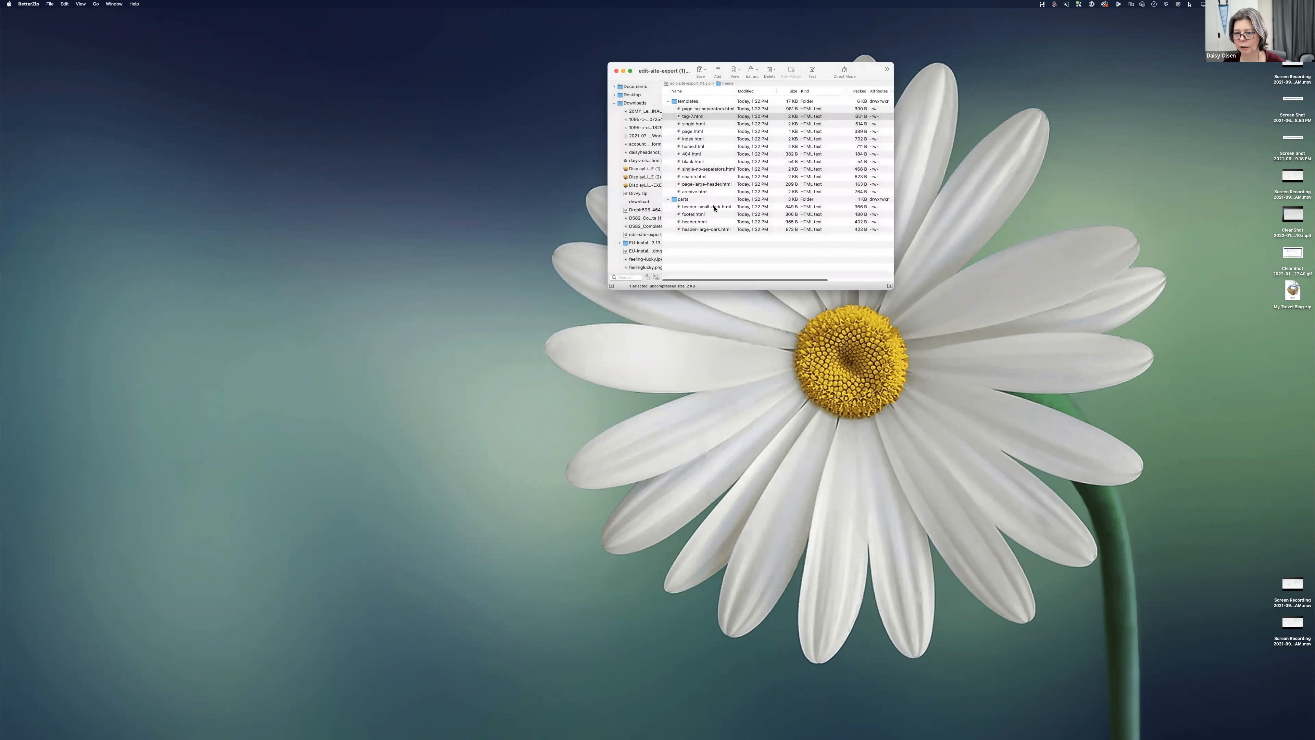
left_click(633, 104)
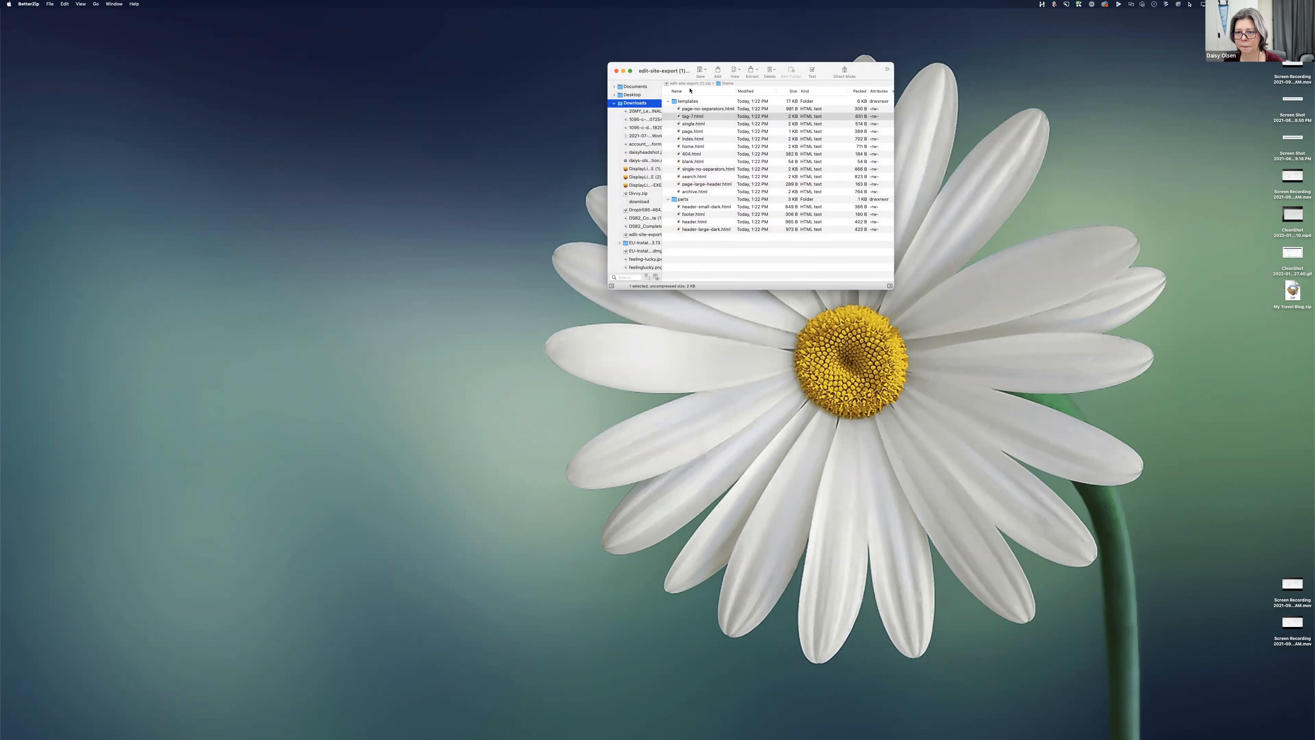
left_click(616, 73)
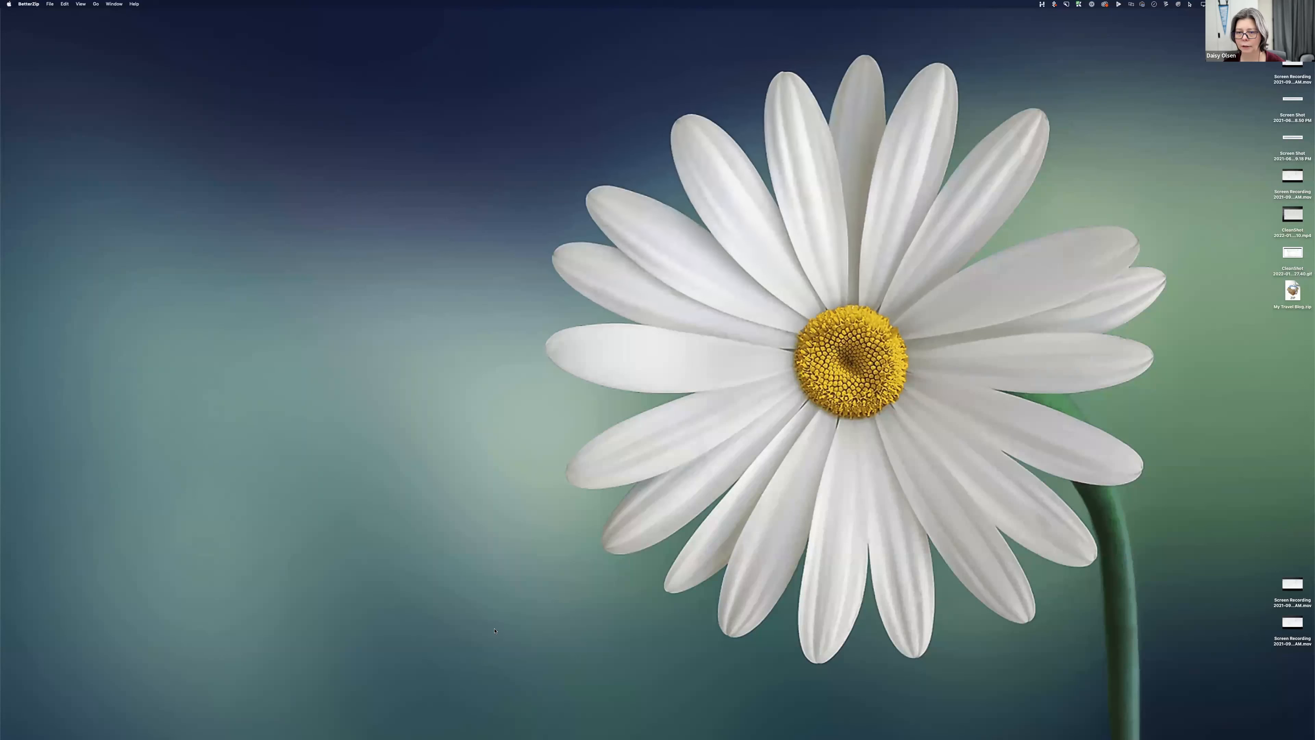
Step: Open the extracted tag-7.html from the Downloads folder in Visual Studio Code
mouse_move(495, 734)
left_click(489, 729)
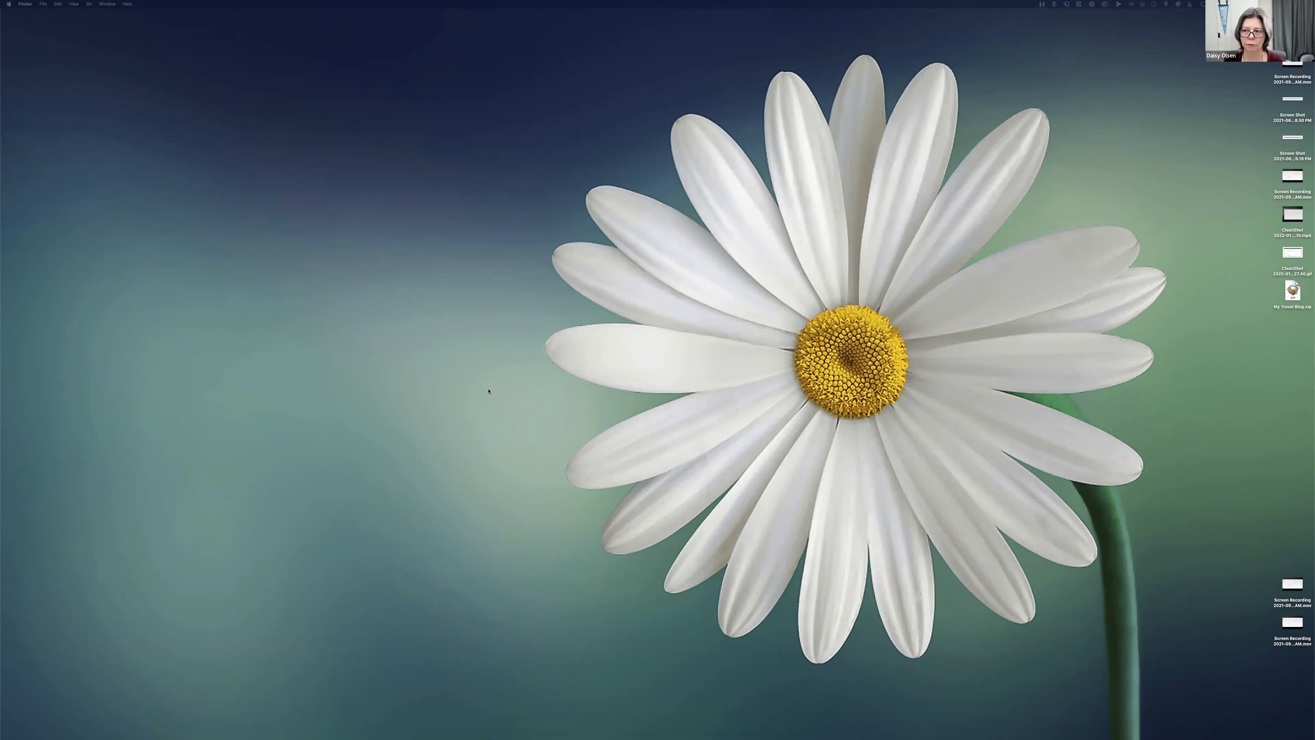
key("ctrl+Right")
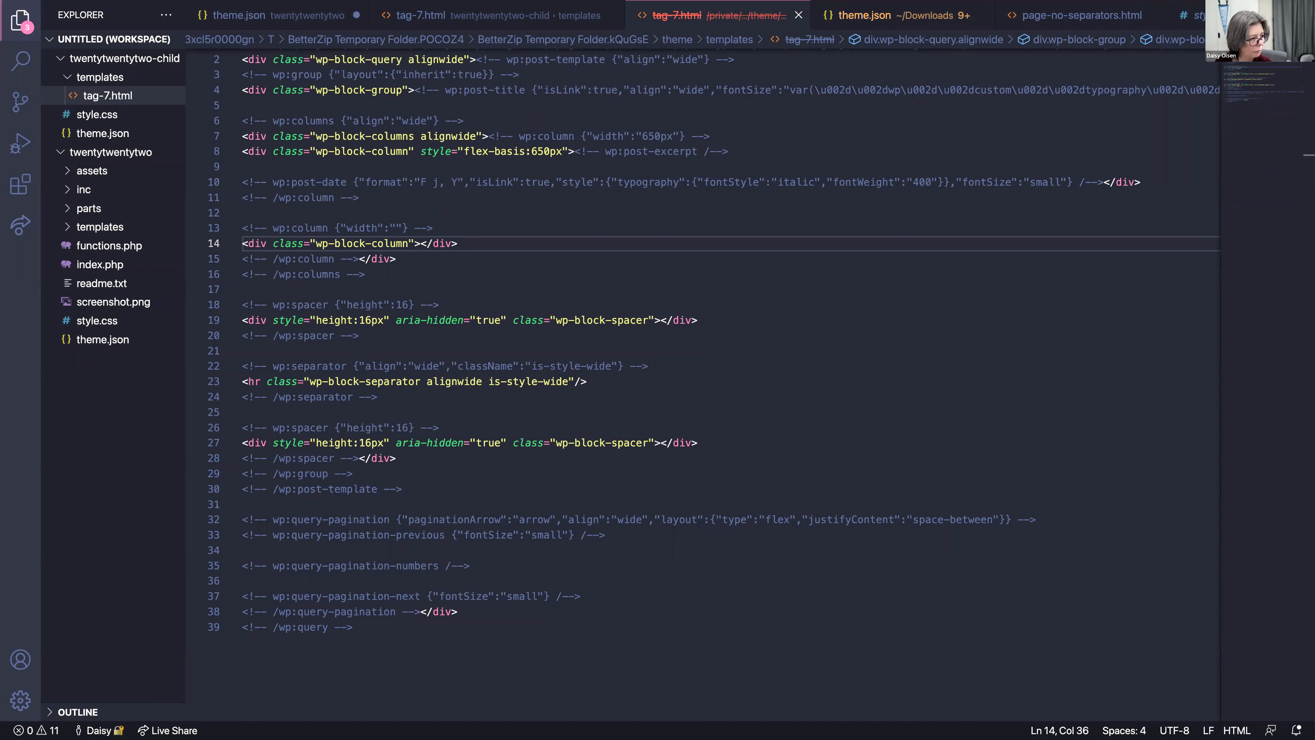
left_click_drag(1, 301, 414, 286)
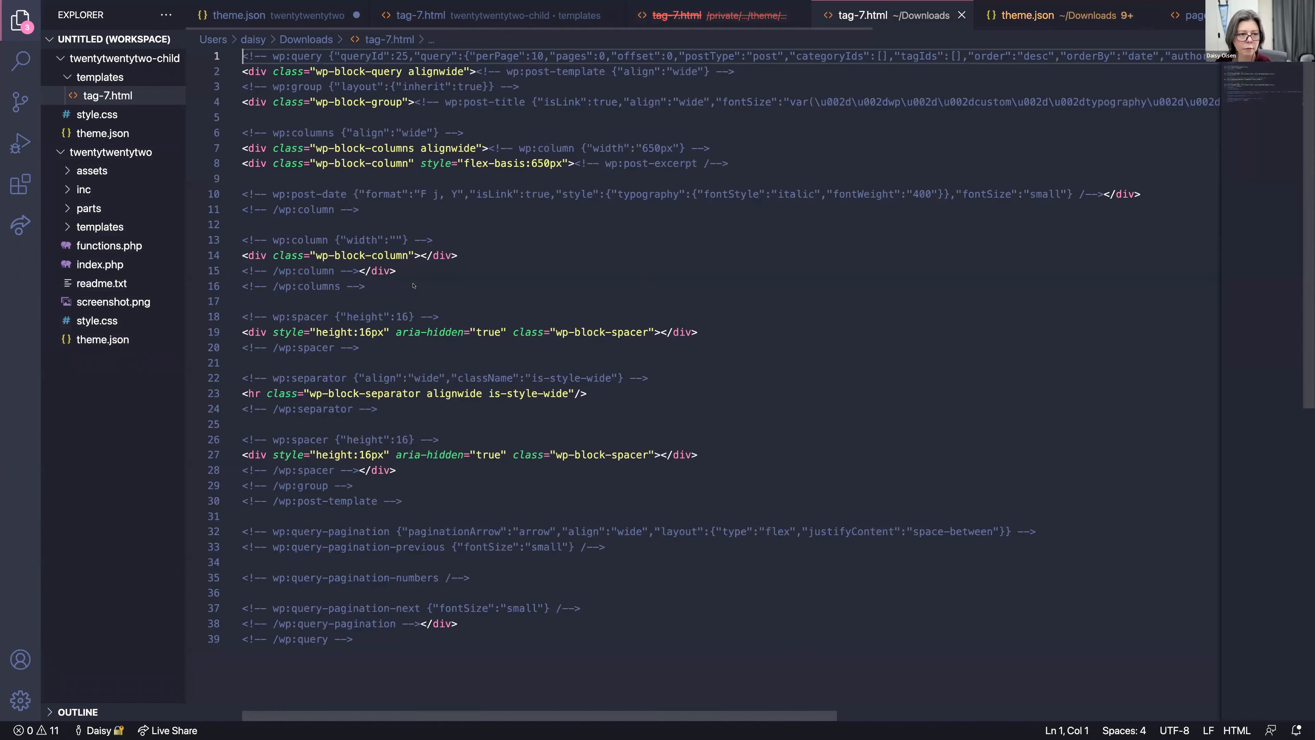
Step: Copy the entire markup of the Downloads tag-7.html into the child theme's empty tag-7.html and save it
left_click(117, 95)
left_click(526, 51)
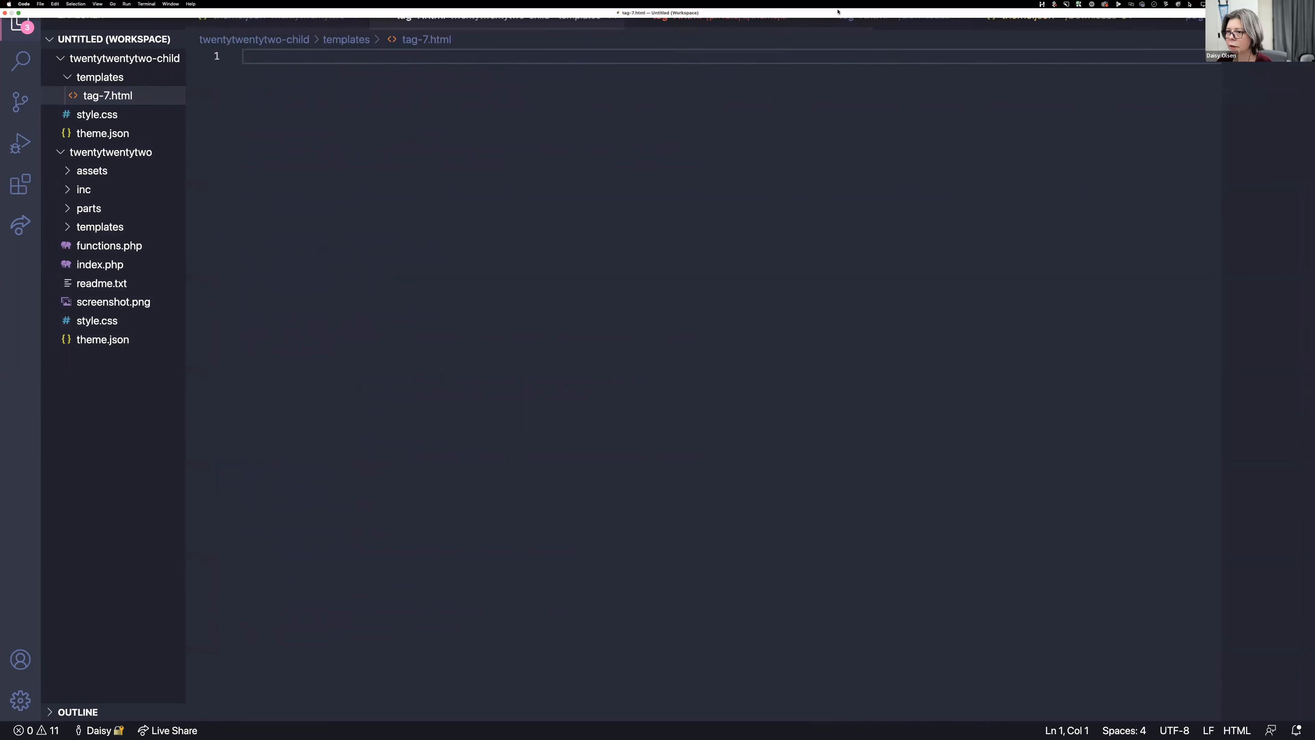
left_click(910, 21)
left_click(733, 164)
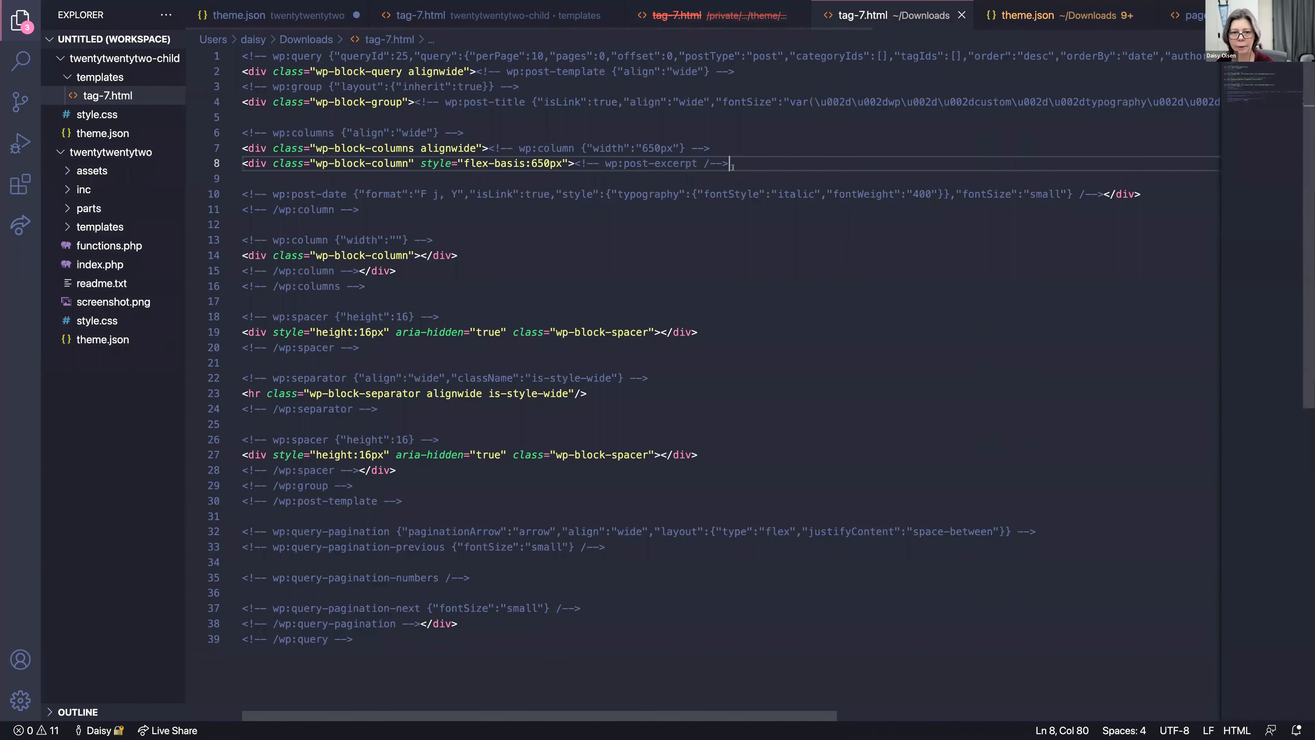
key("super+a")
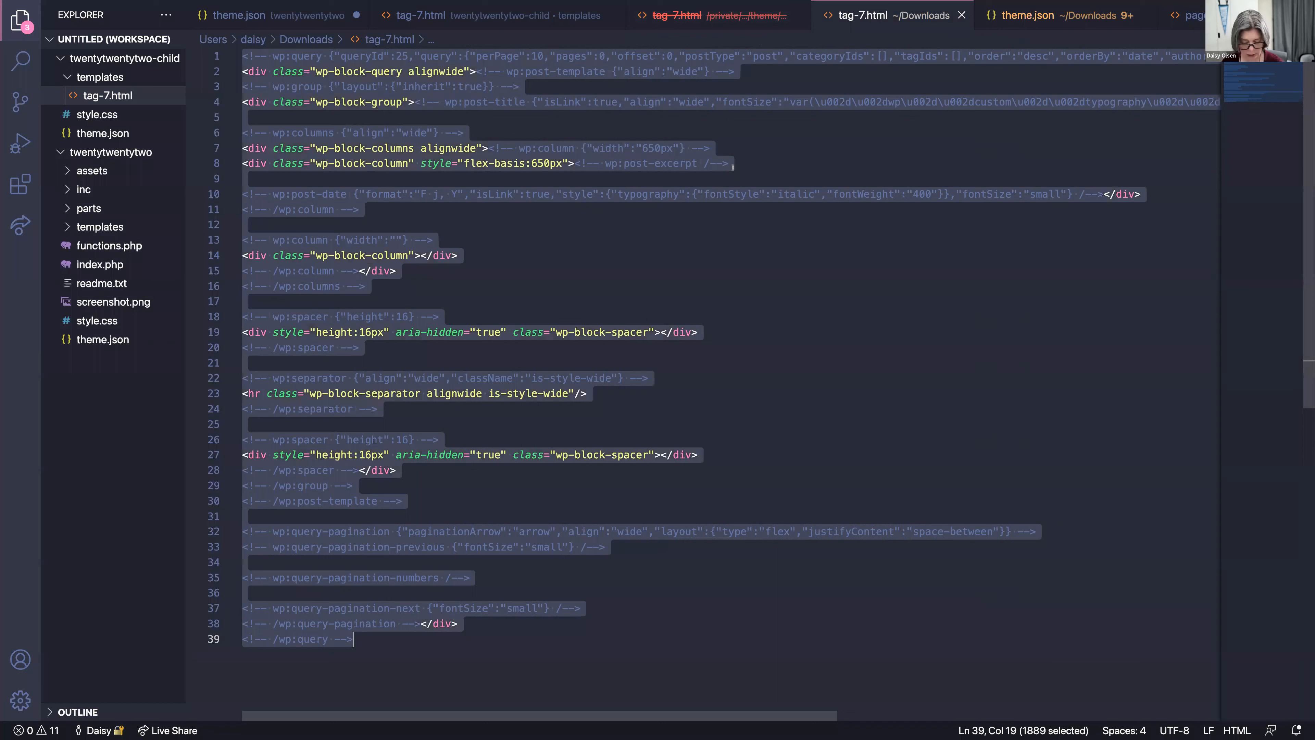
left_click(165, 93)
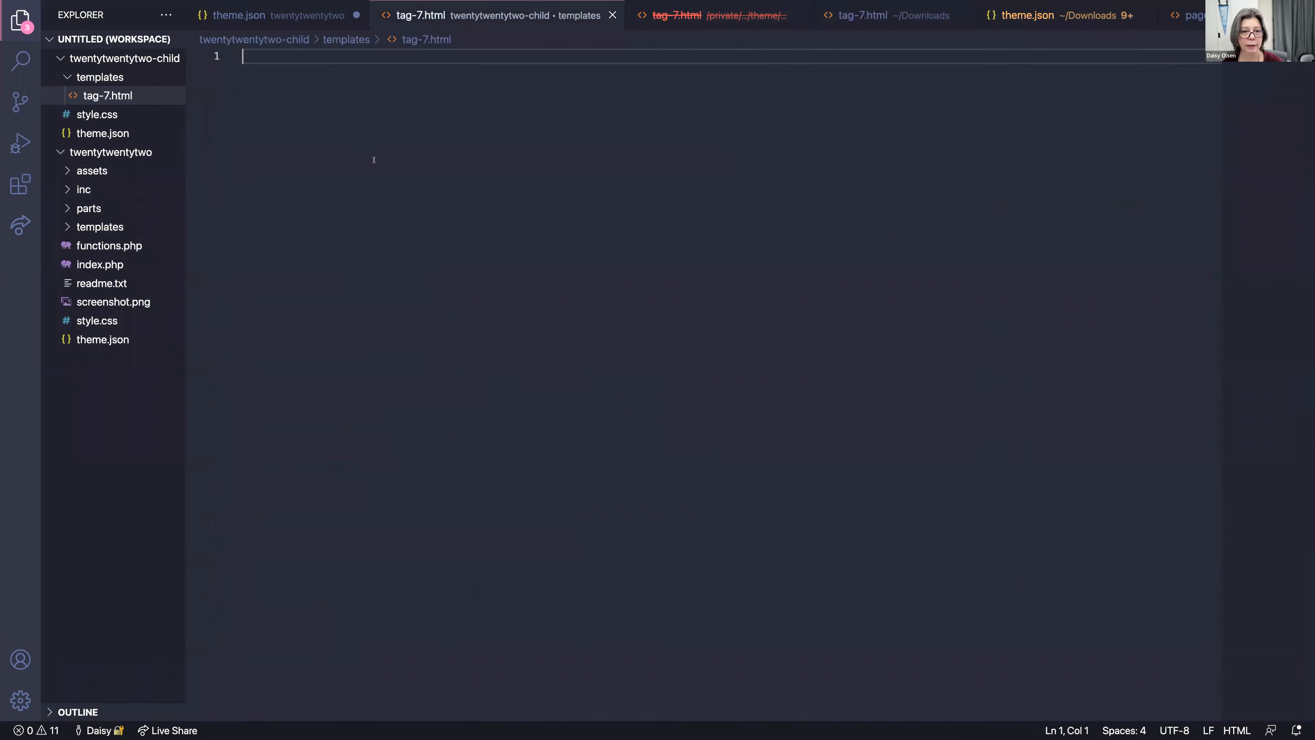
key("super+v")
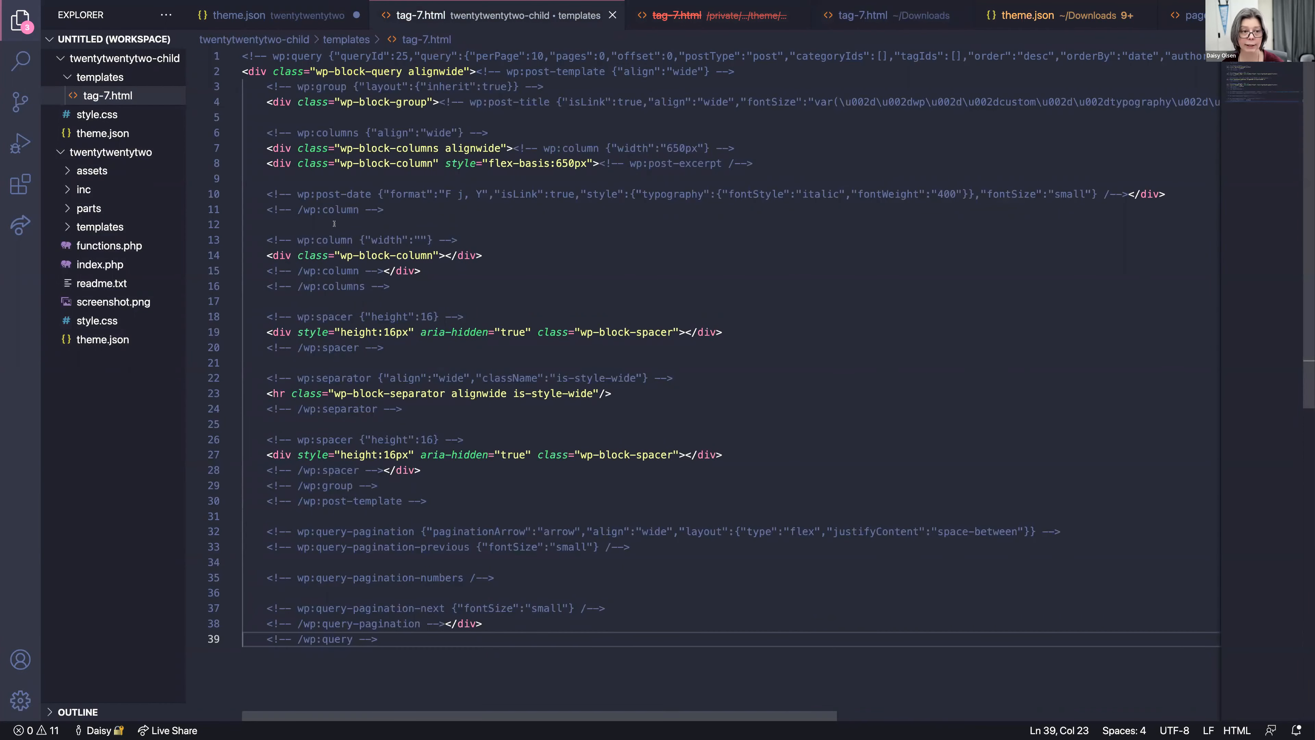
Step: Switch to the WordPress site editor in the browser and clear the customizations of the tag-7 template
key("ctrl+Left")
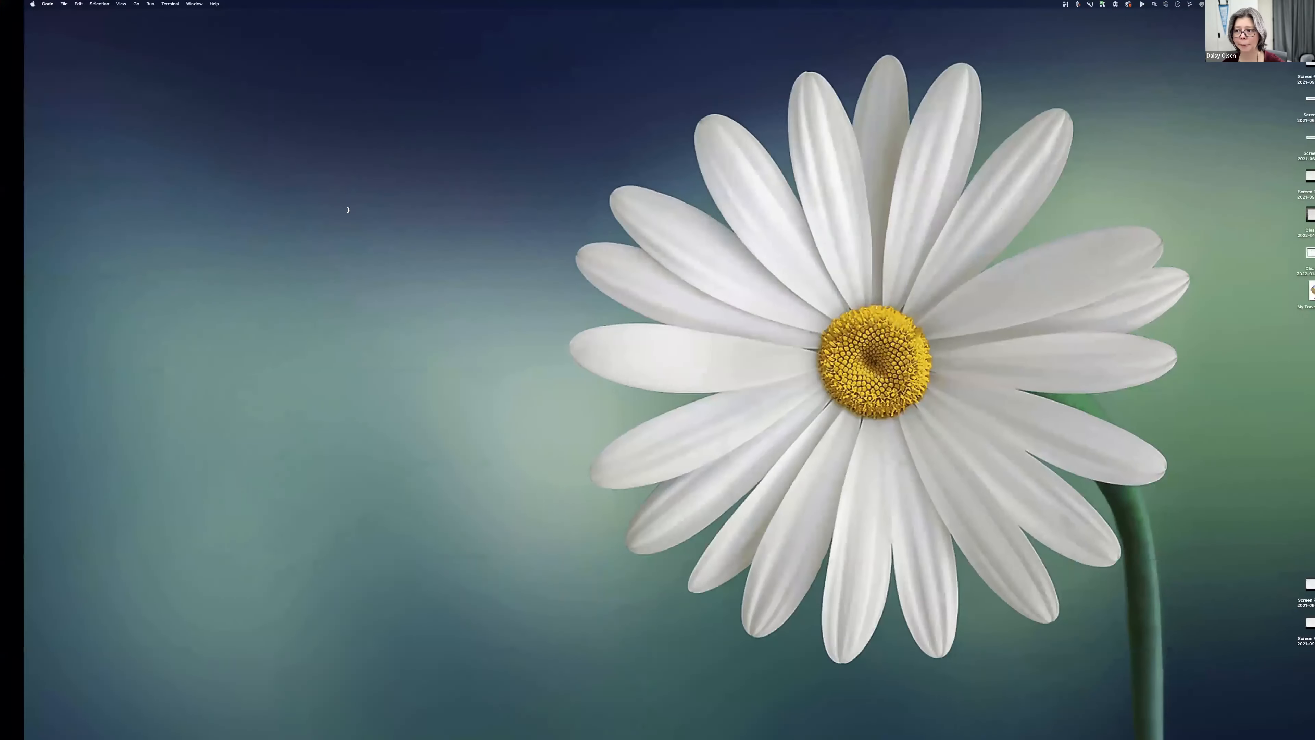
key("ctrl+Right")
key("ctrl+Right")
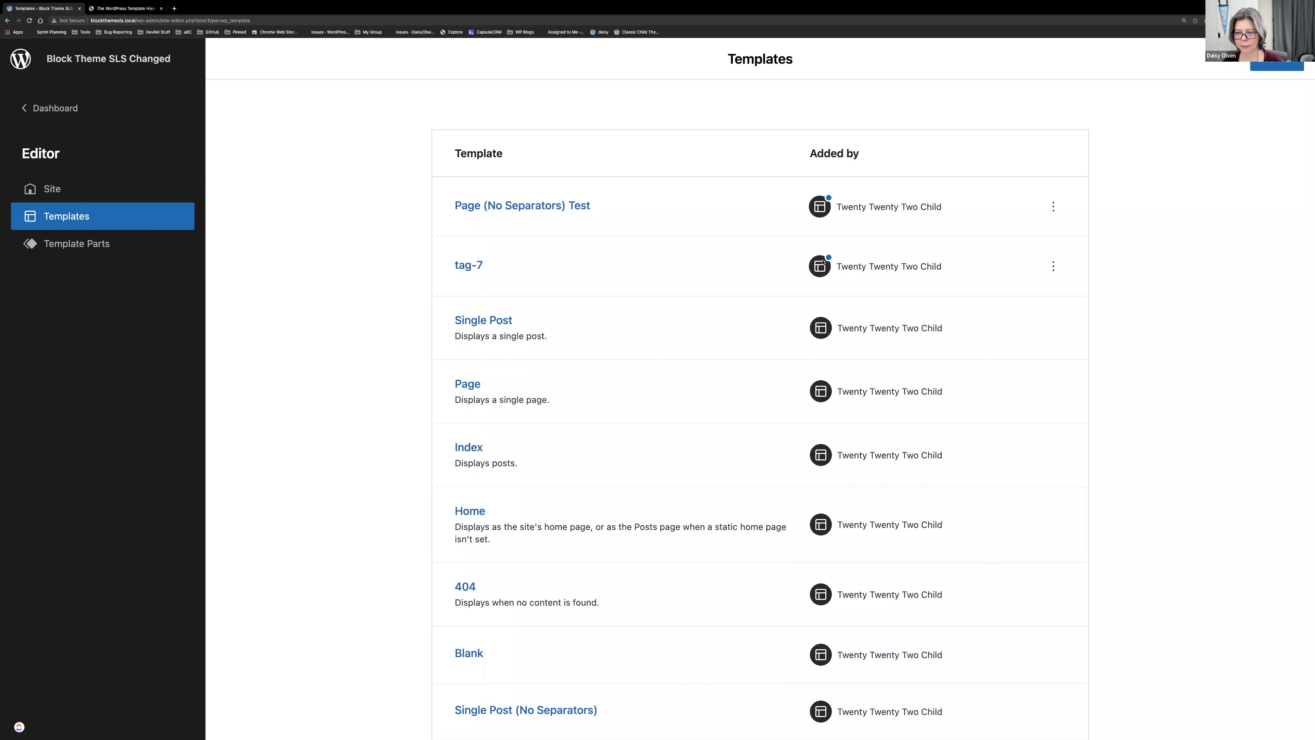
left_click(1064, 259)
left_click(1064, 317)
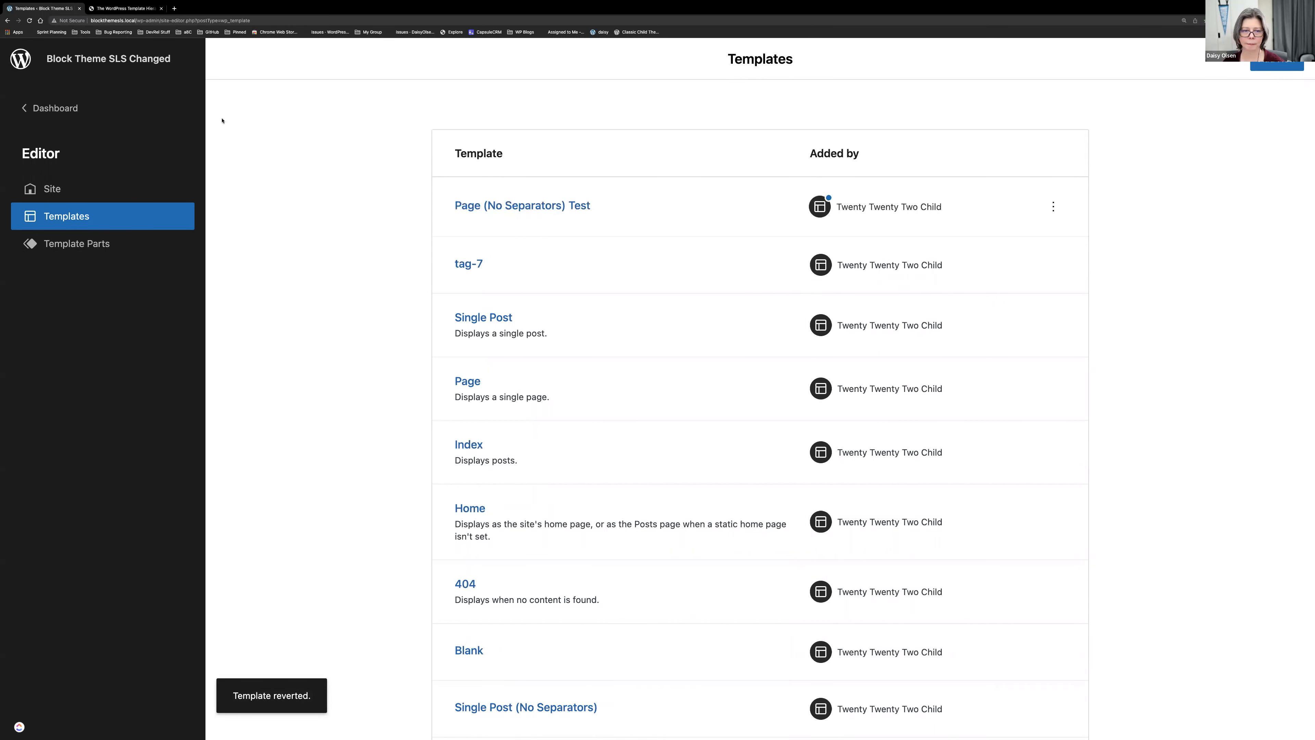
Step: Reopen the site editor from the dashboard, open the tag-7 template from the templates list and examine its full layout
left_click(51, 108)
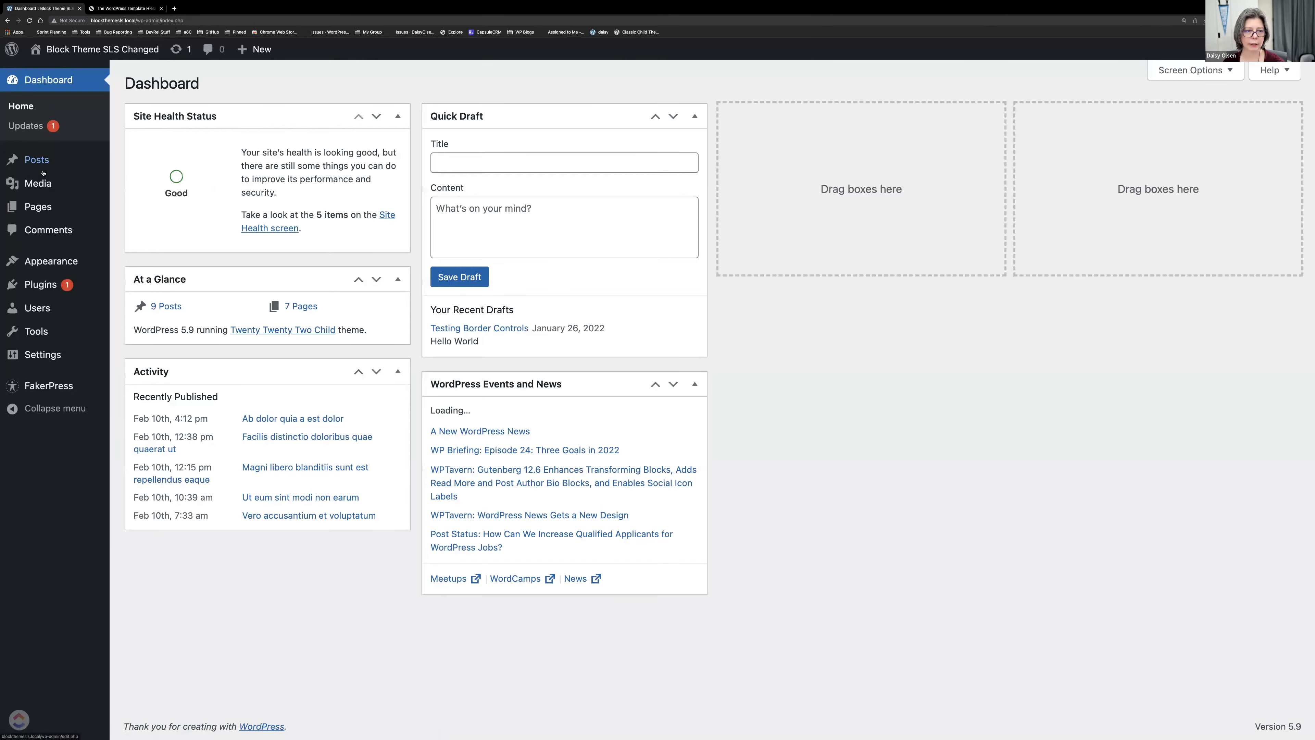
mouse_move(62, 260)
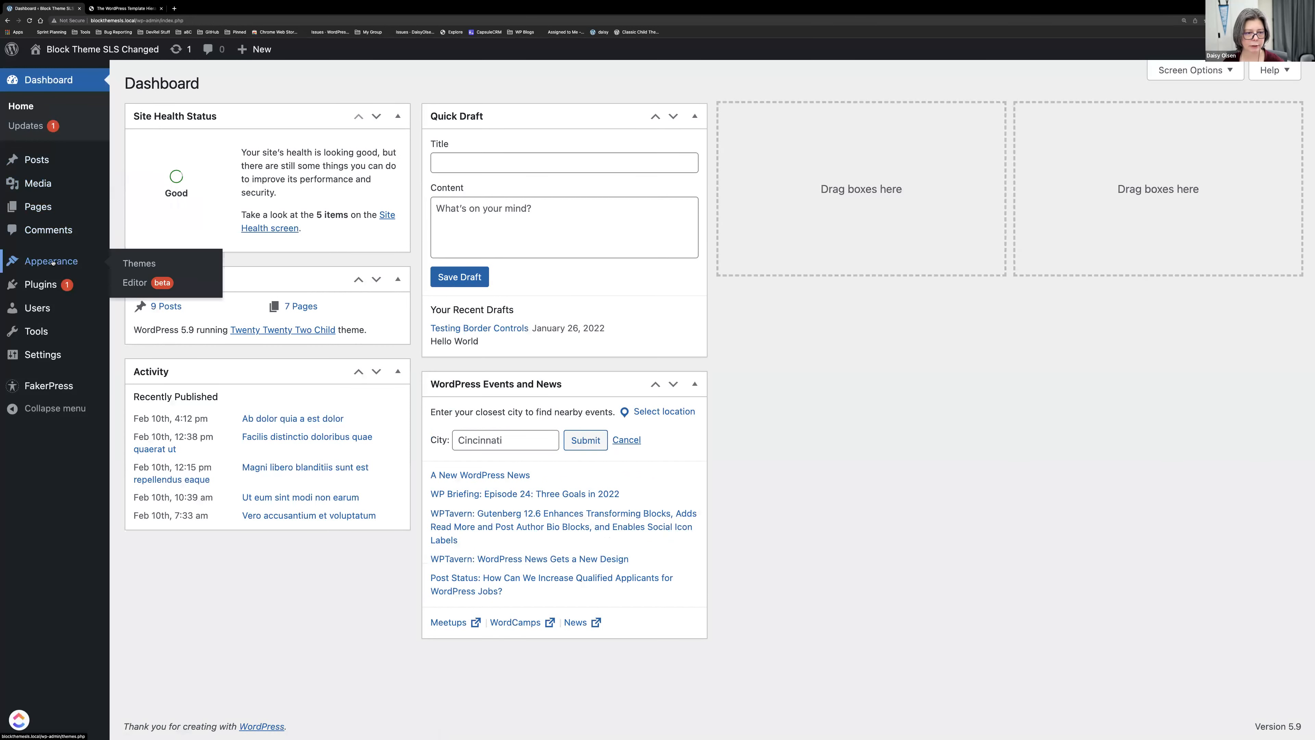
left_click(145, 283)
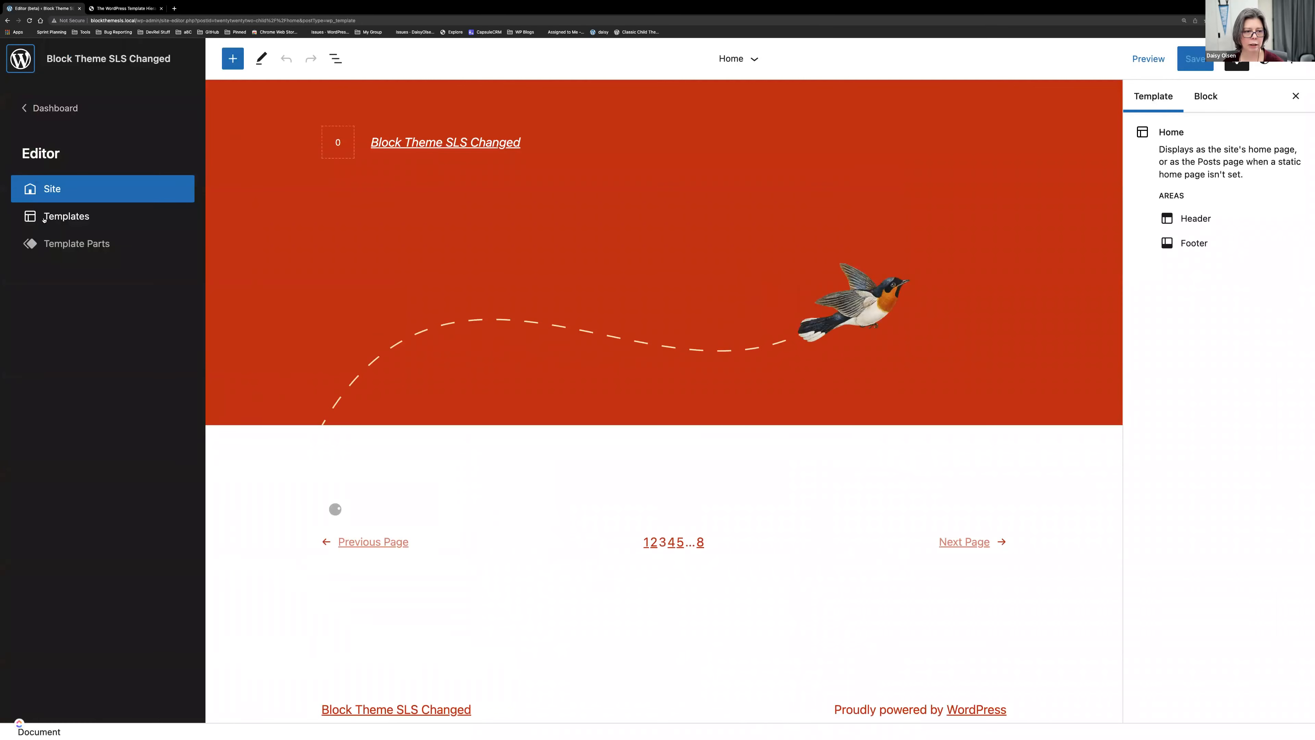
left_click(140, 219)
left_click(466, 265)
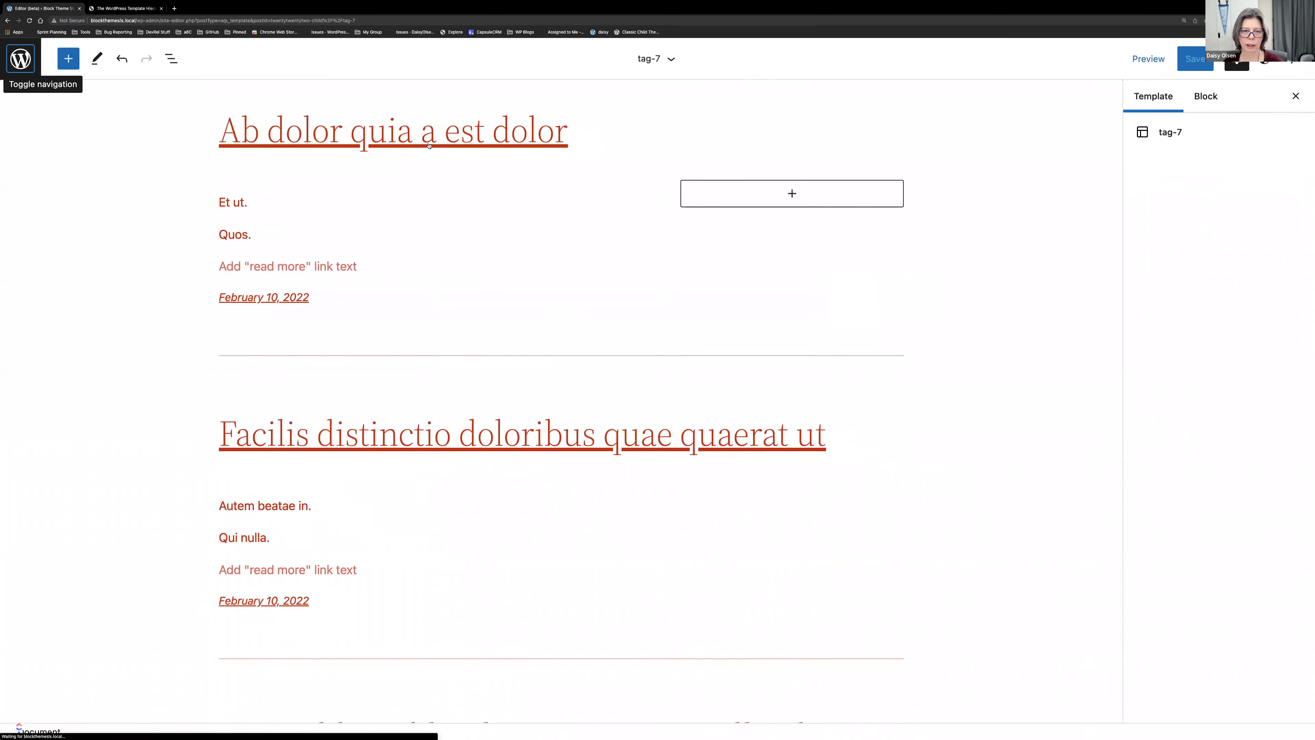
scroll(505, 611, "down", 10)
scroll(508, 631, "down", 15)
scroll(508, 631, "down", 7)
scroll(508, 629, "up", 17)
scroll(508, 627, "up", 15)
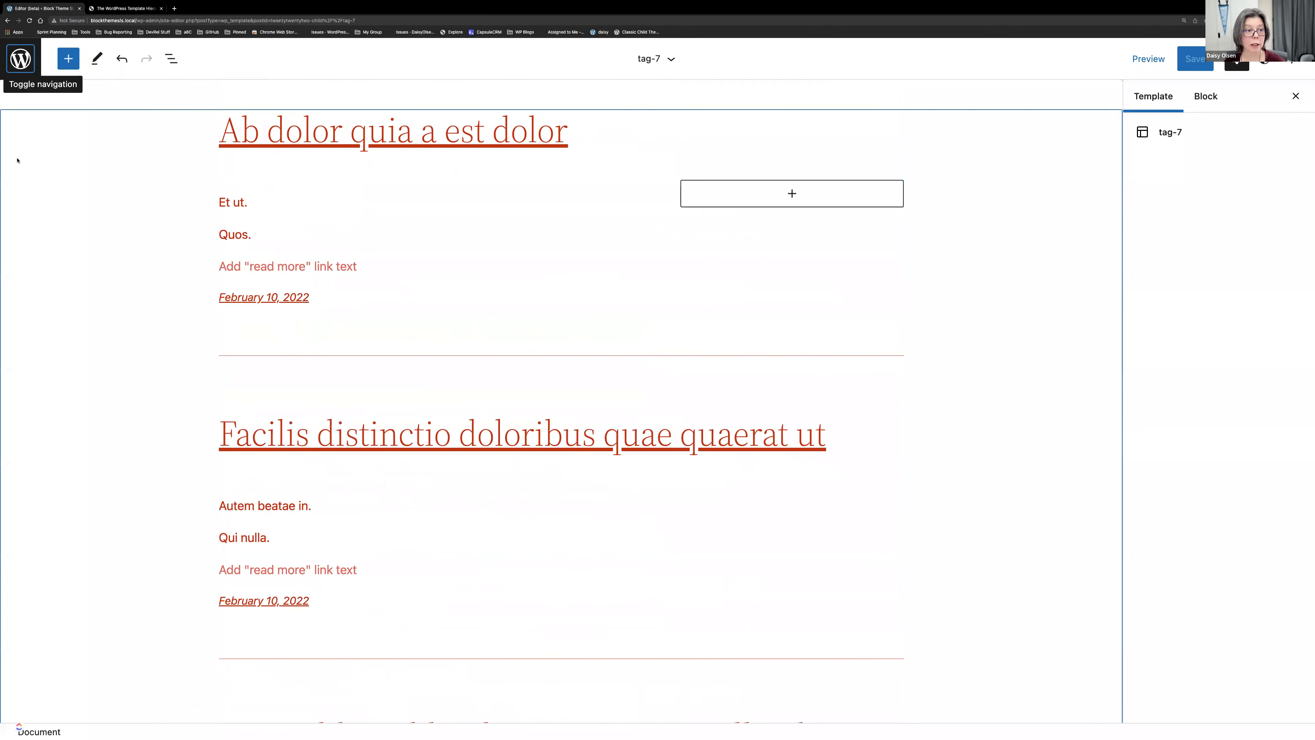
Step: Return to the templates list, clear the customizations of the Page (No Separators) Test template and review the remaining templates
left_click(20, 59)
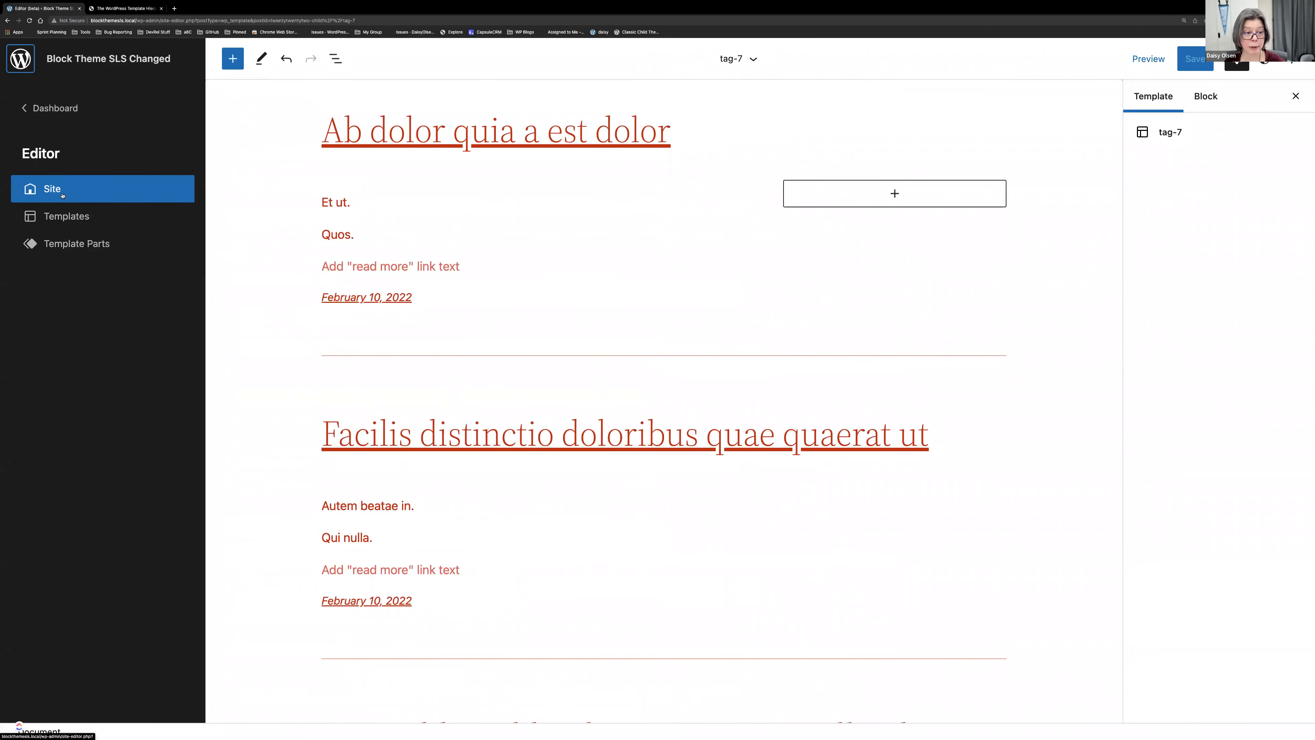
left_click(59, 192)
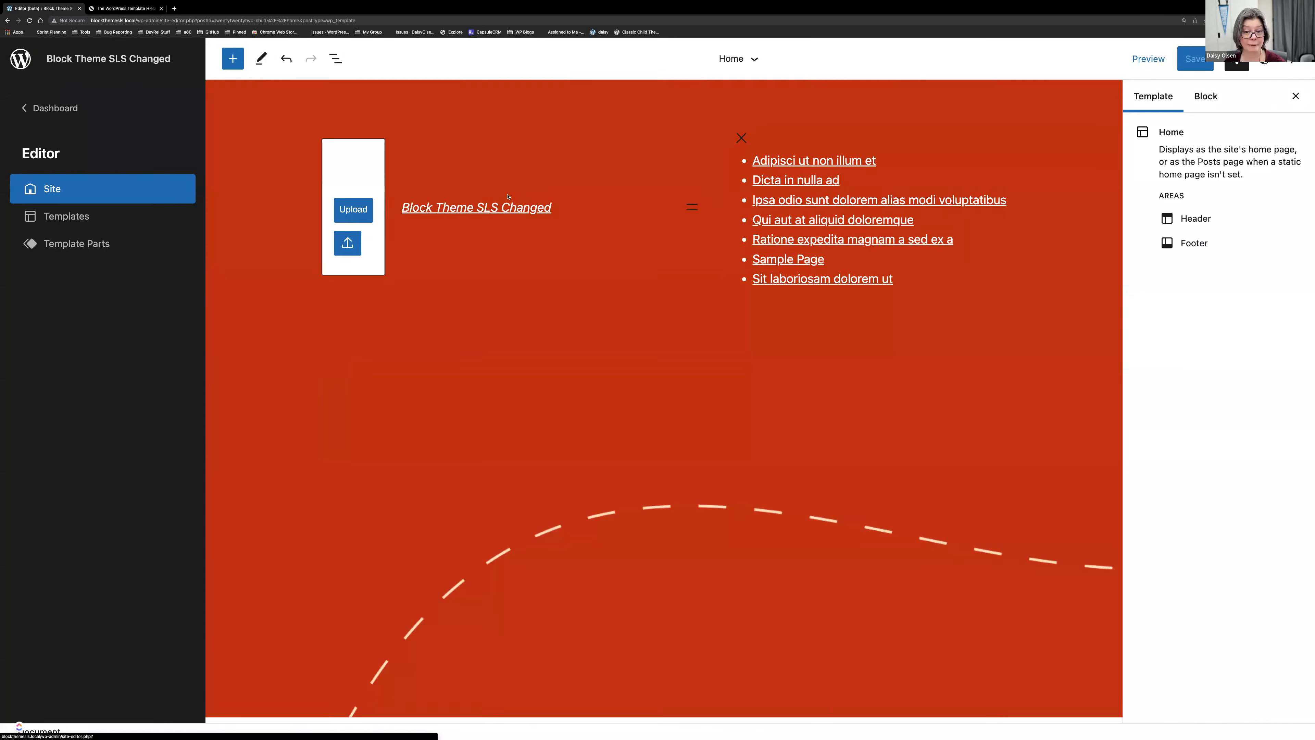
left_click(83, 217)
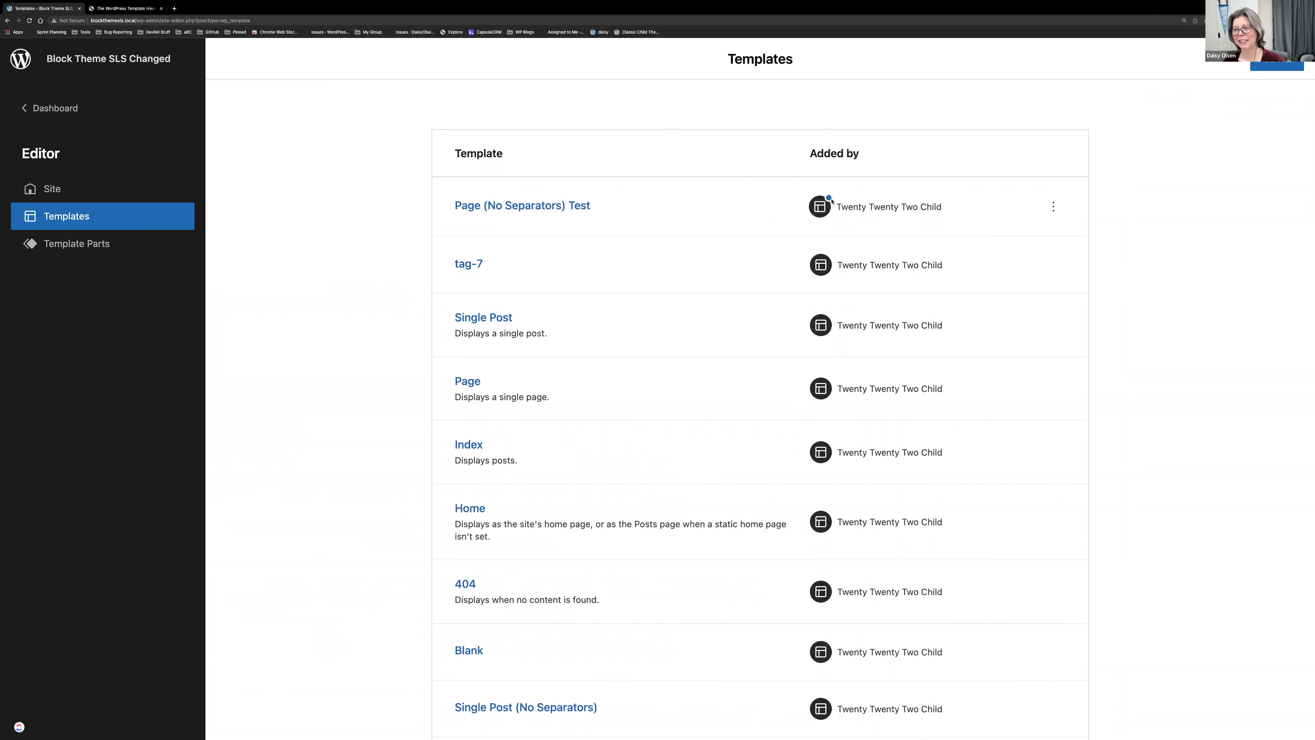
mouse_move(827, 200)
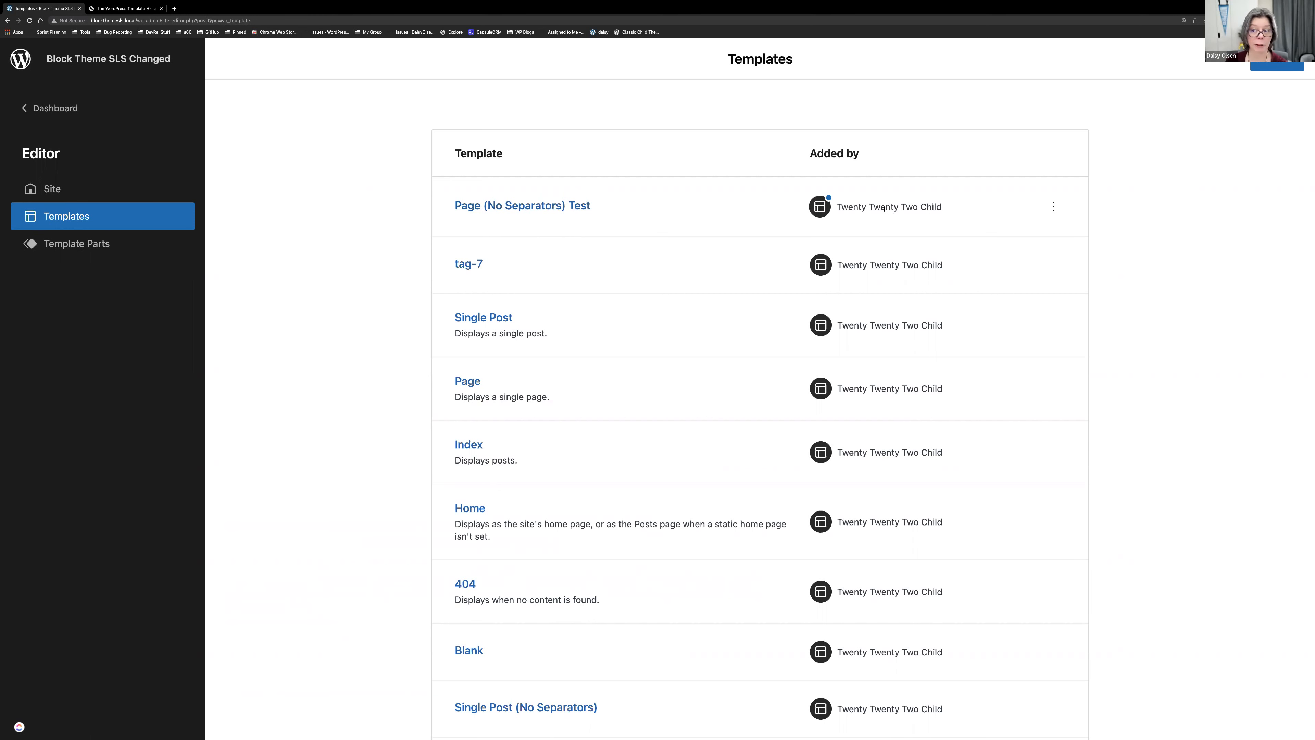
left_click(1053, 206)
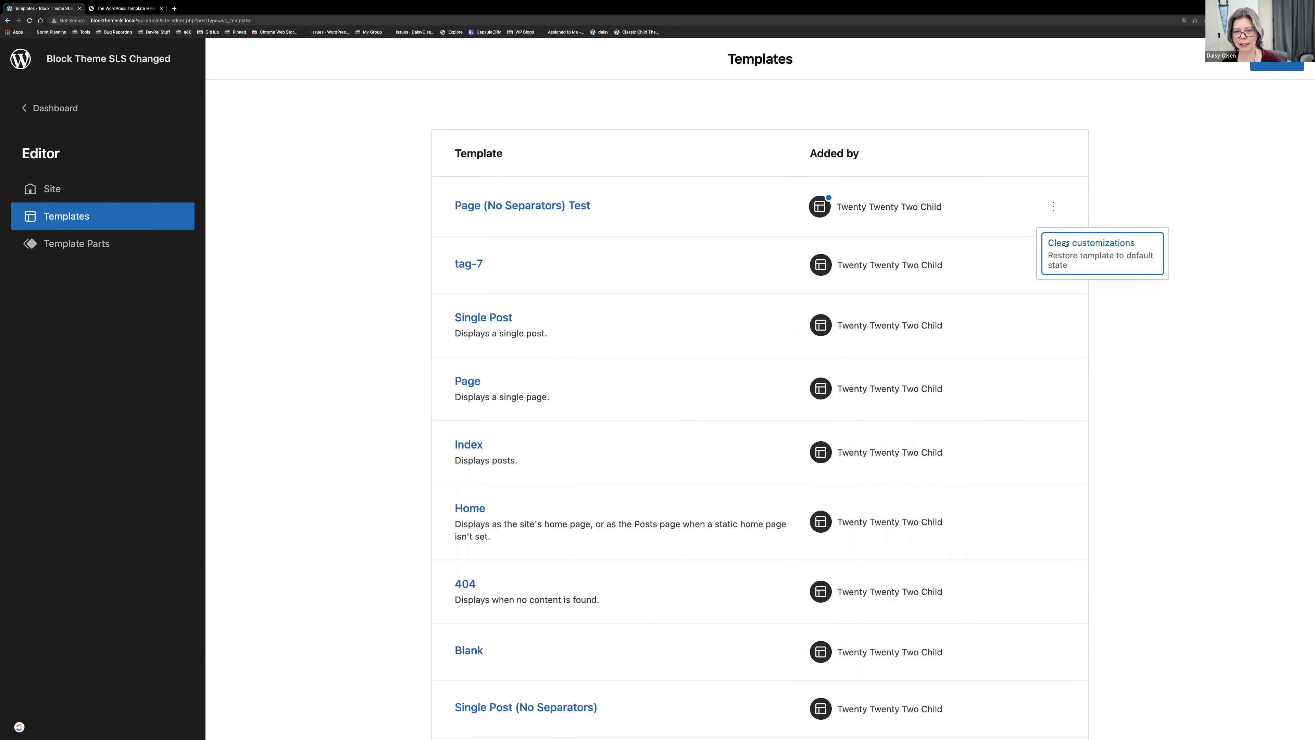
left_click(1065, 244)
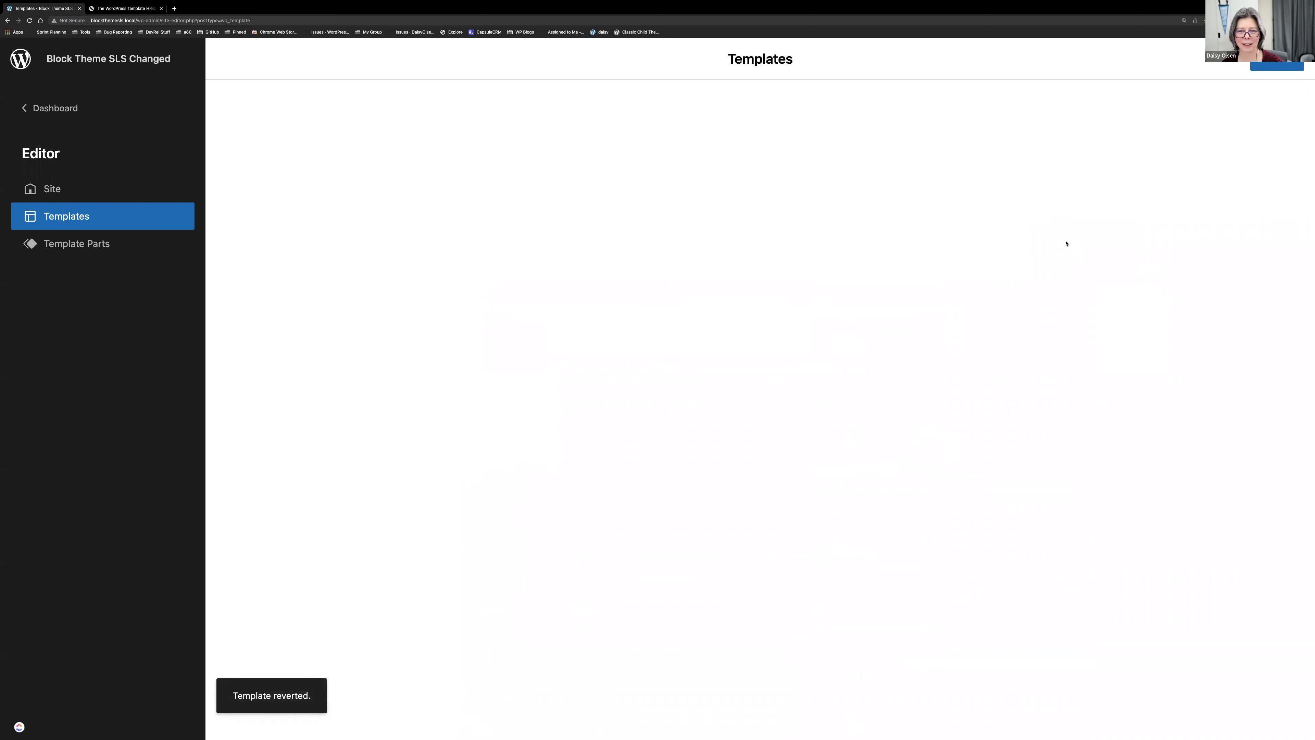
scroll(664, 362, "down", 5)
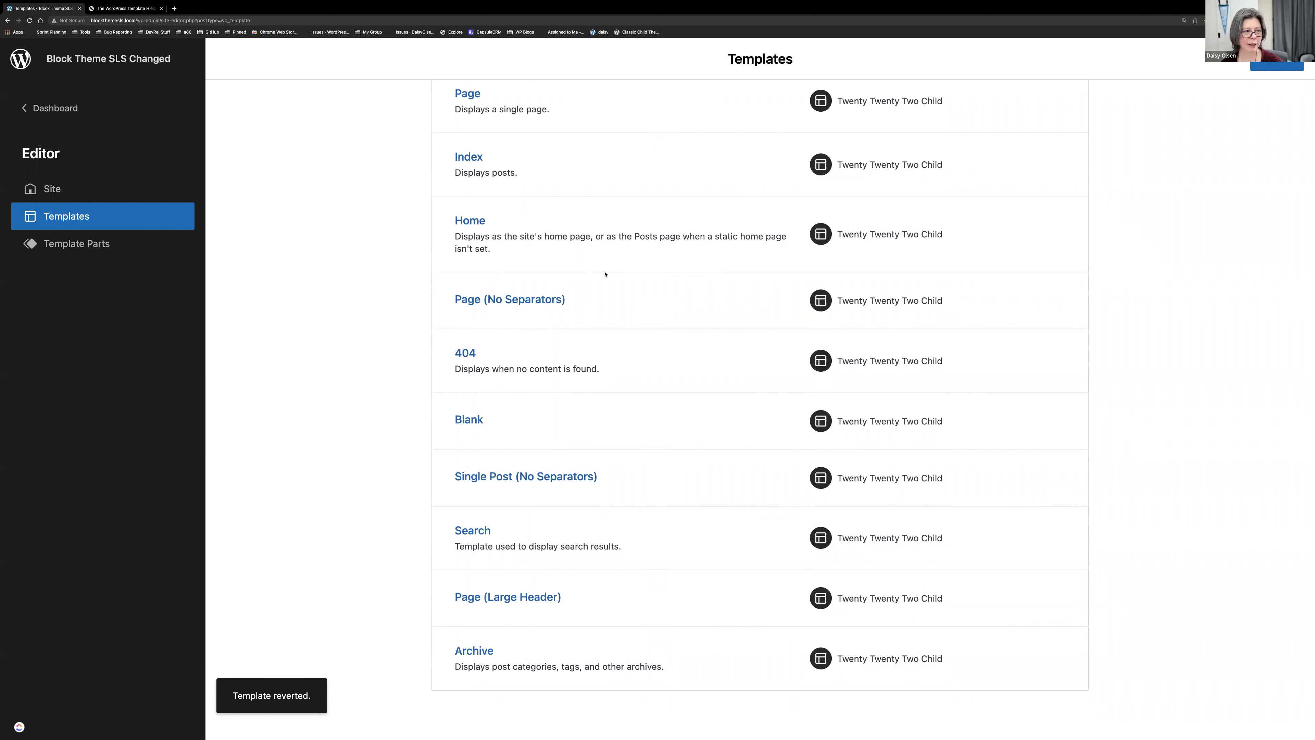
scroll(618, 289, "up", 5)
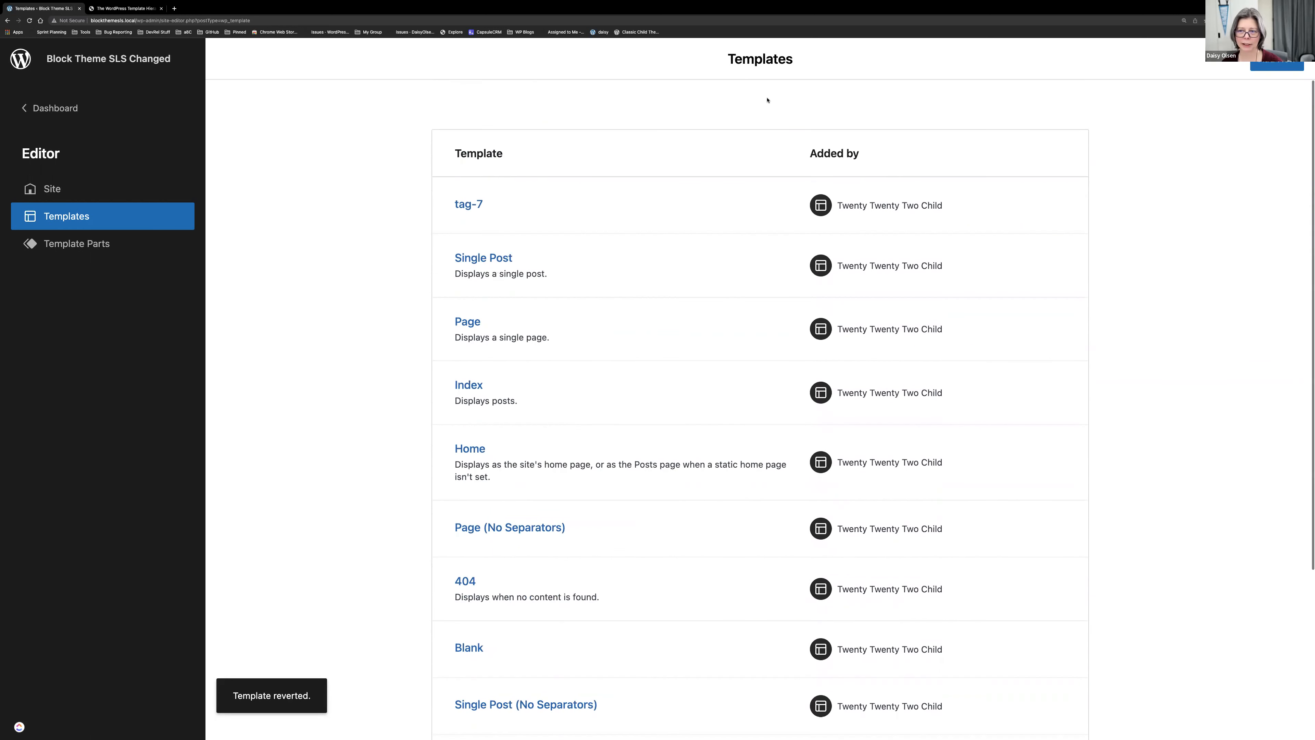
scroll(509, 392, "down", 3)
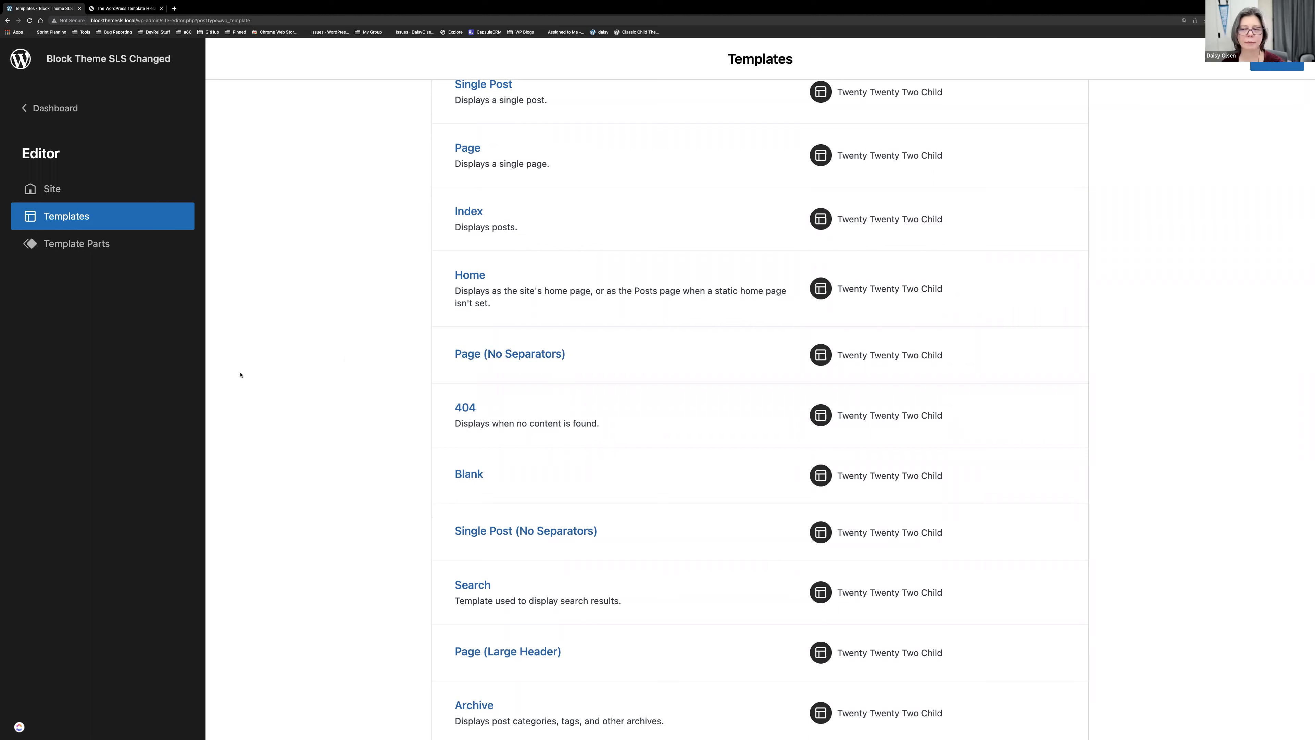
scroll(240, 375, "down", 1)
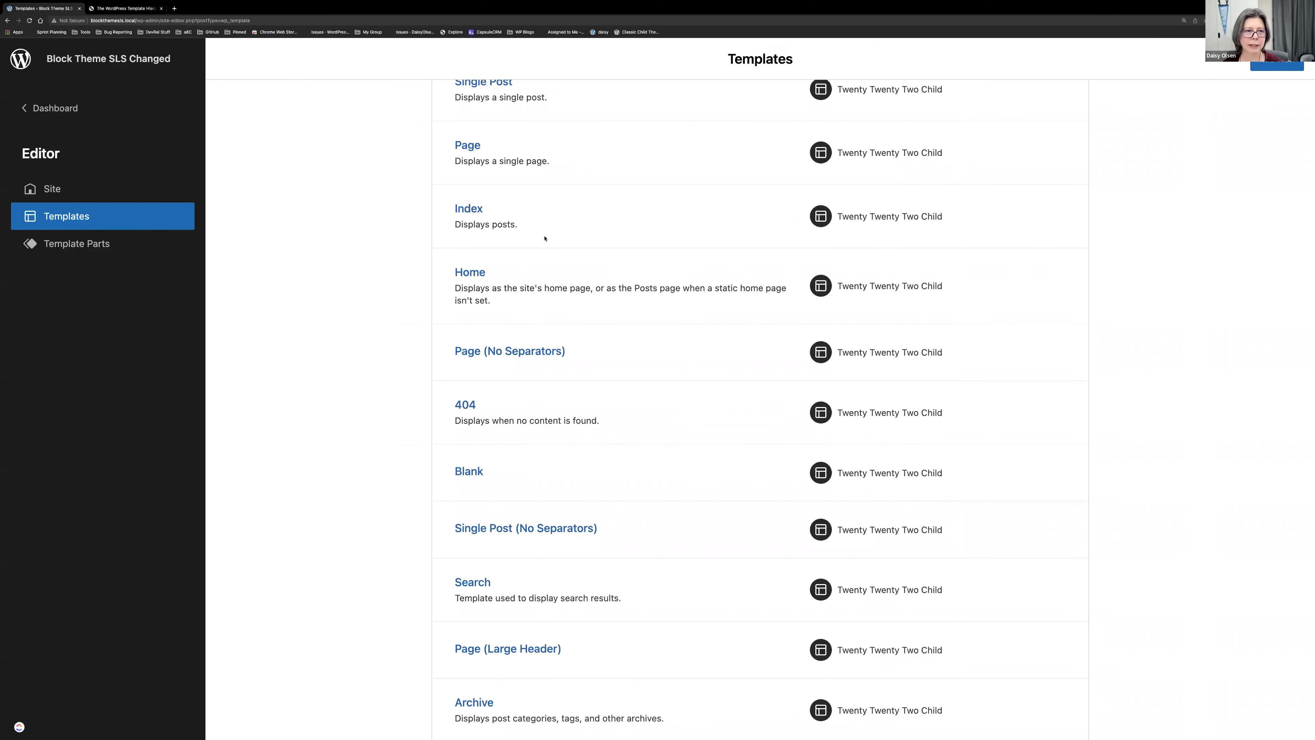
Step: Switch to Visual Studio Code, open the child theme's theme.json and examine the entries of its customTemplates section
key("ctrl+Left")
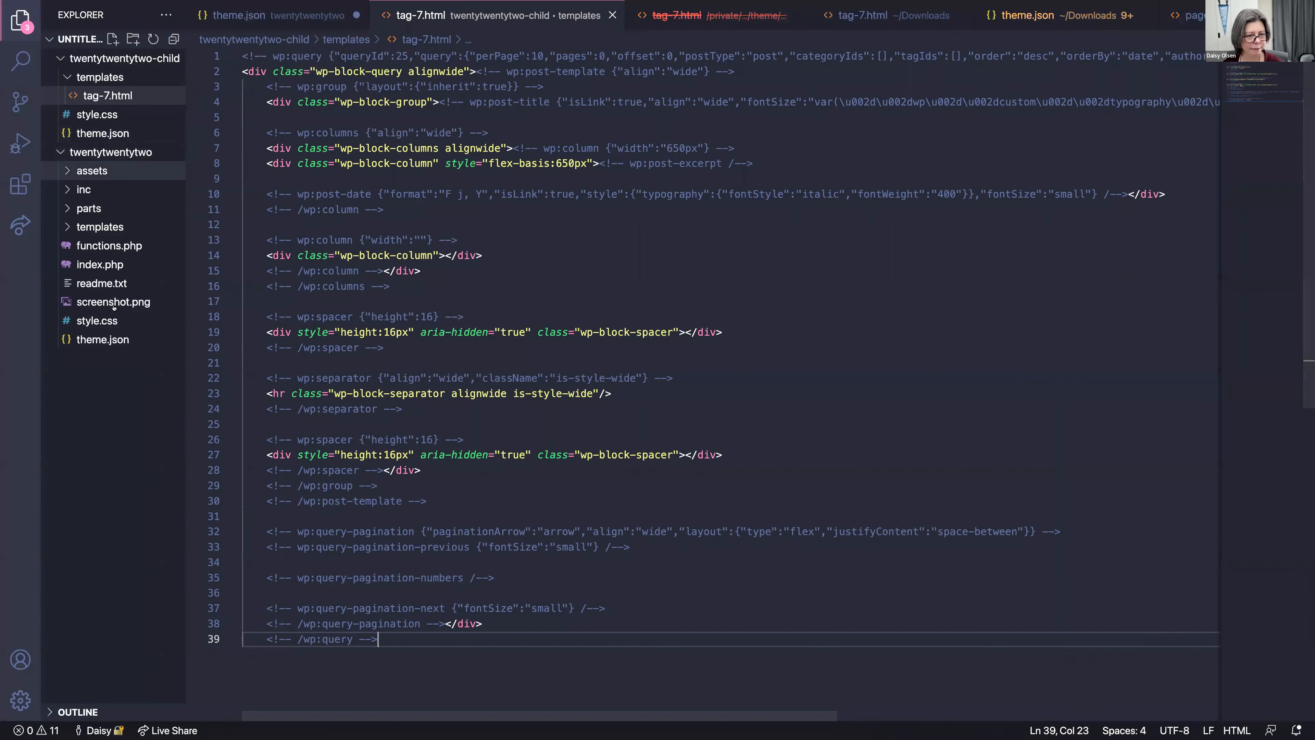
left_click(101, 133)
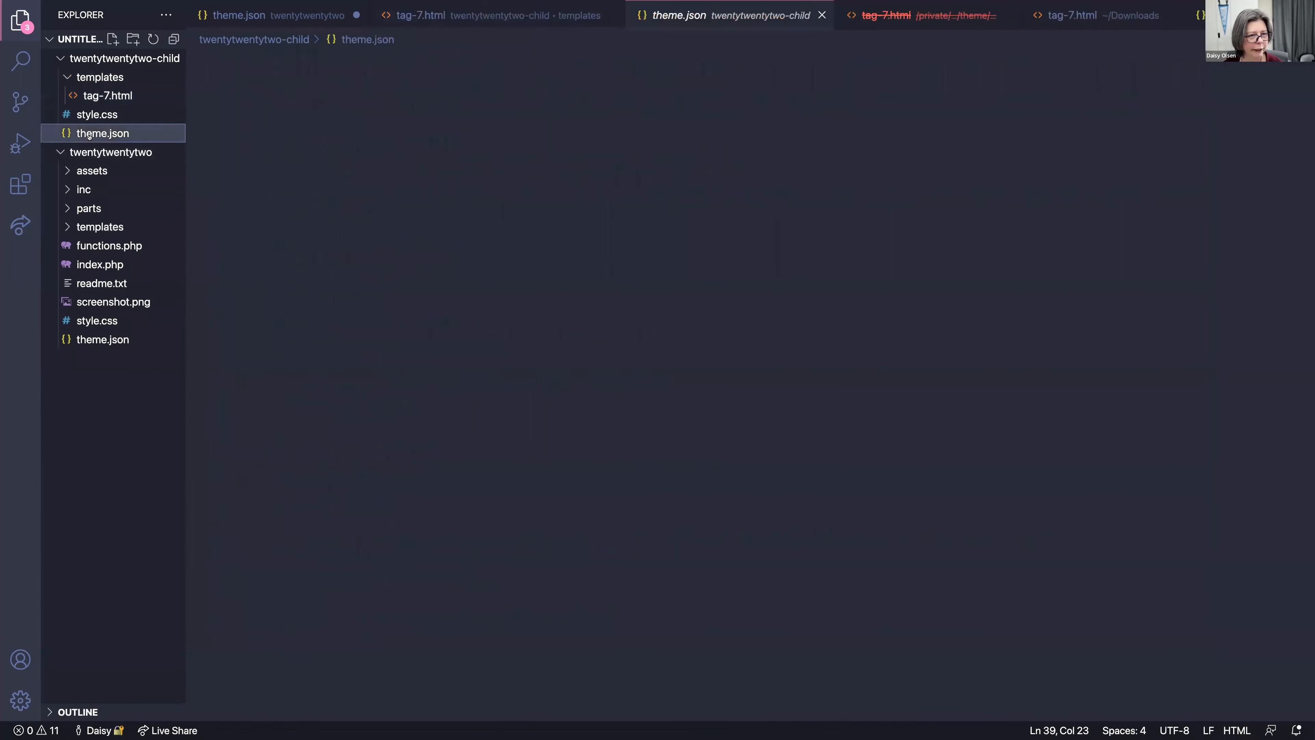
scroll(461, 120, "down", 20)
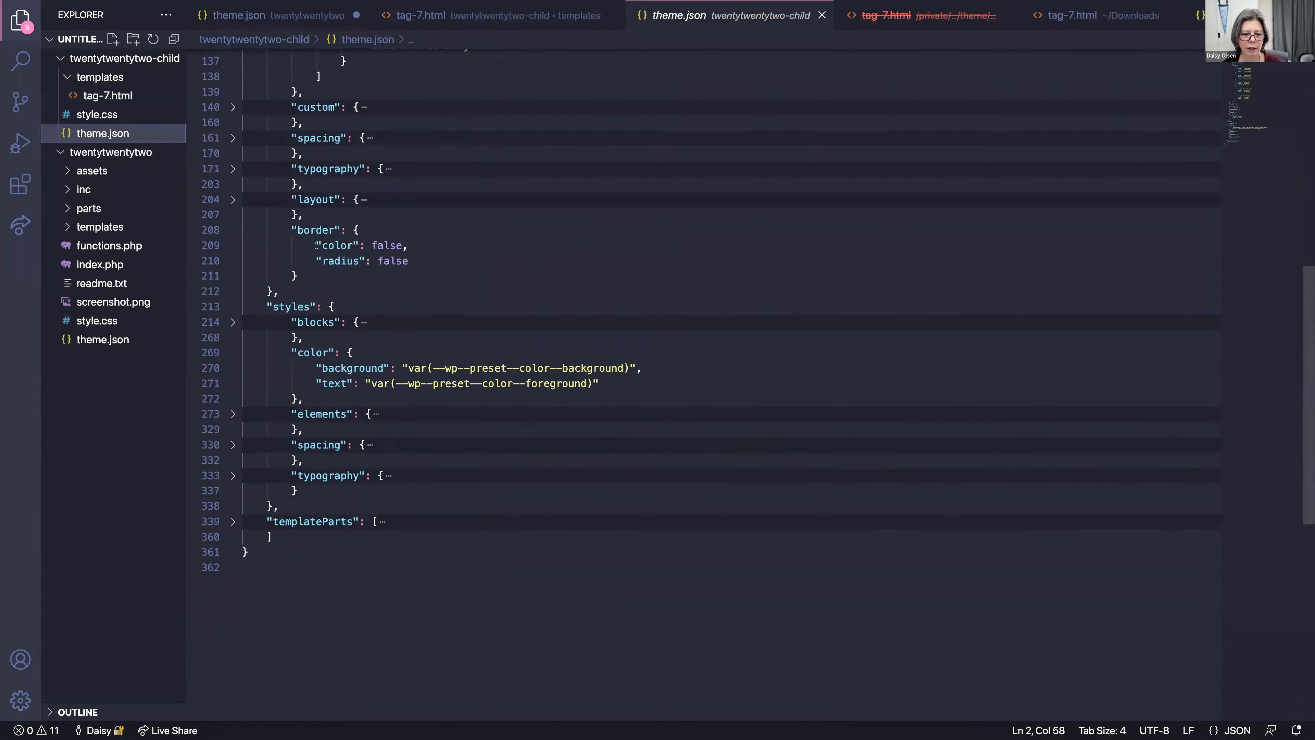
scroll(317, 245, "up", 15)
scroll(315, 247, "down", 11)
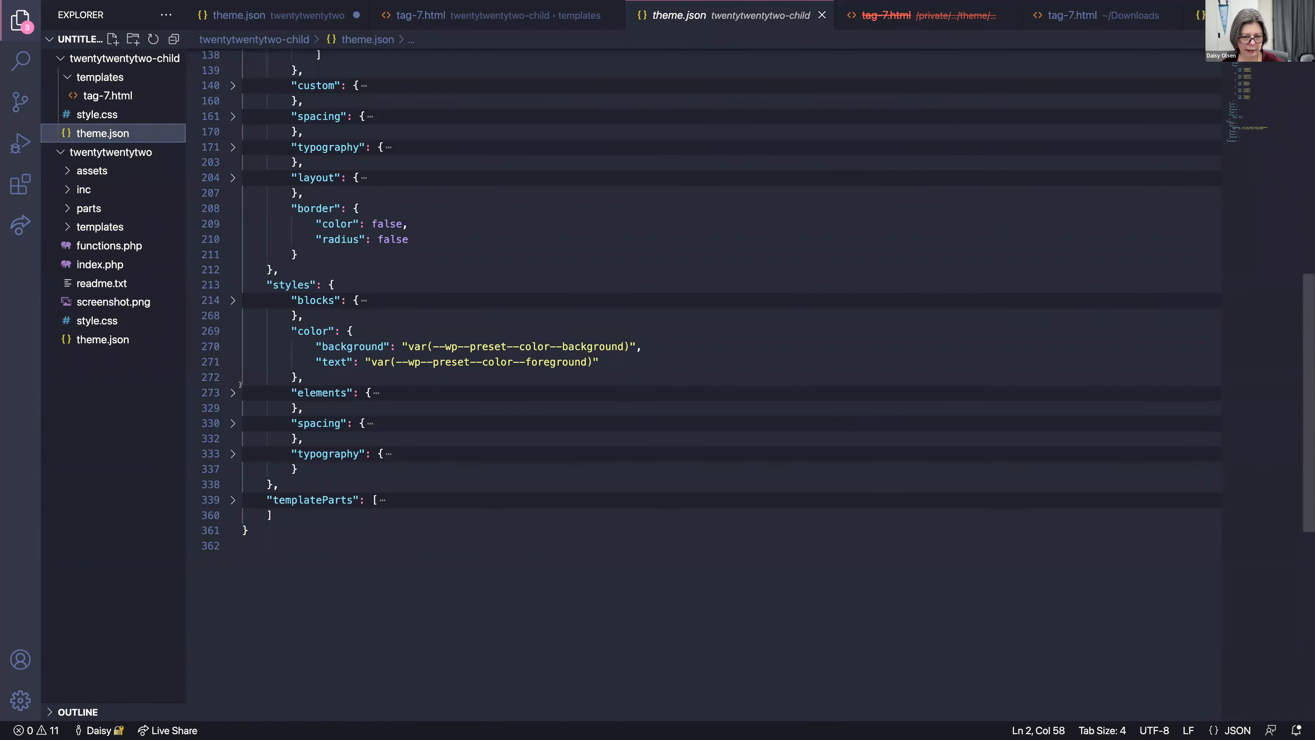
scroll(240, 384, "up", 10)
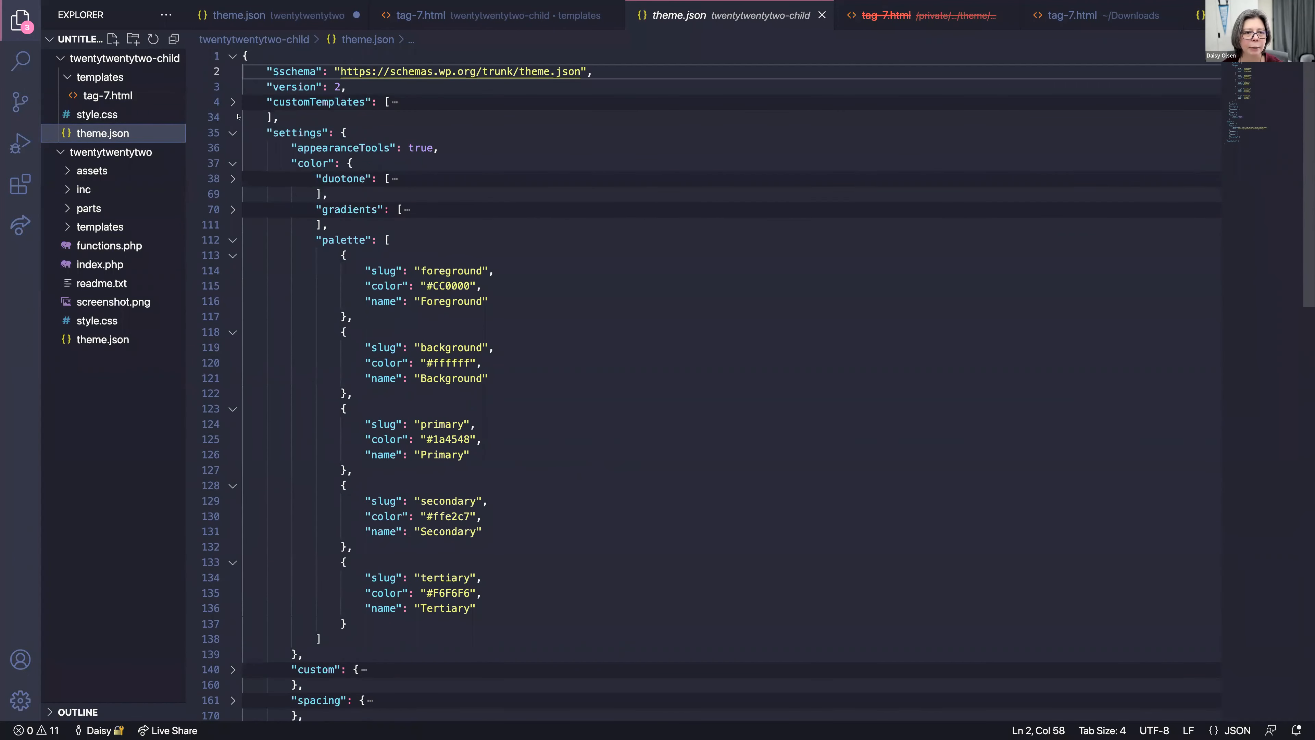
left_click(233, 101)
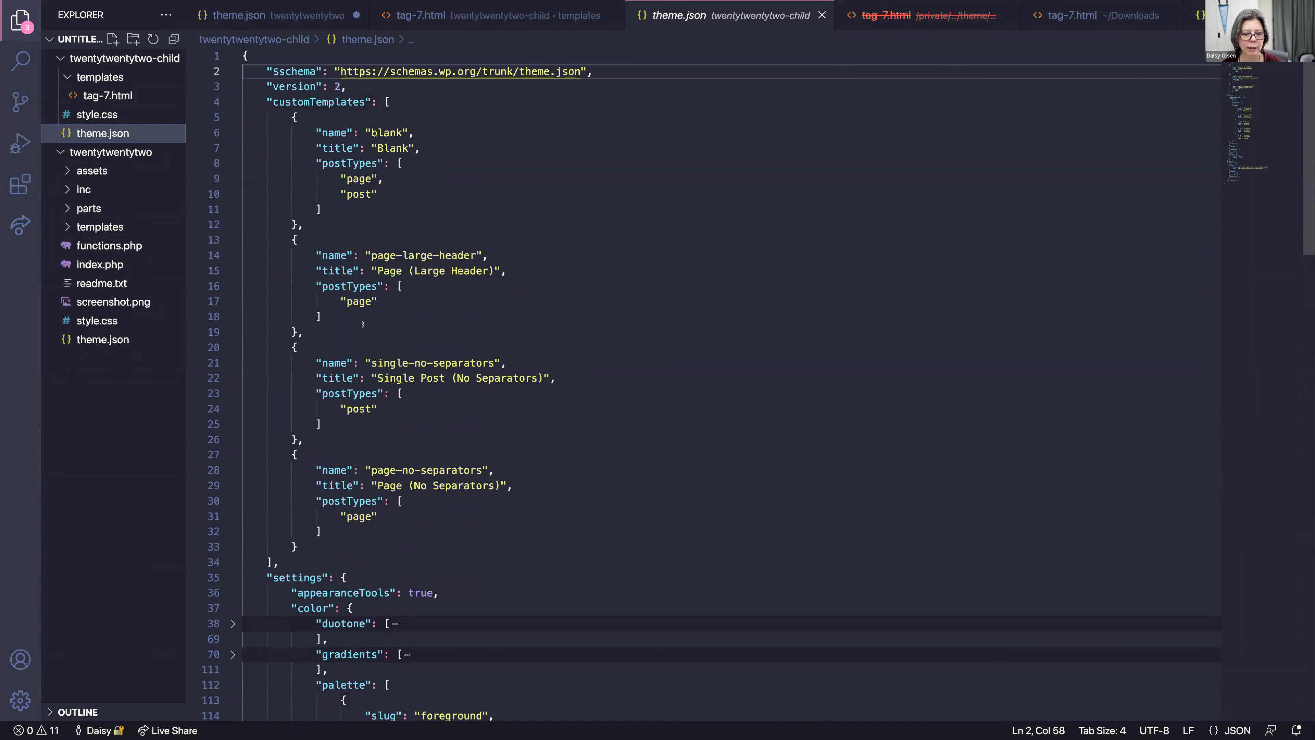
left_click_drag(304, 548, 243, 236)
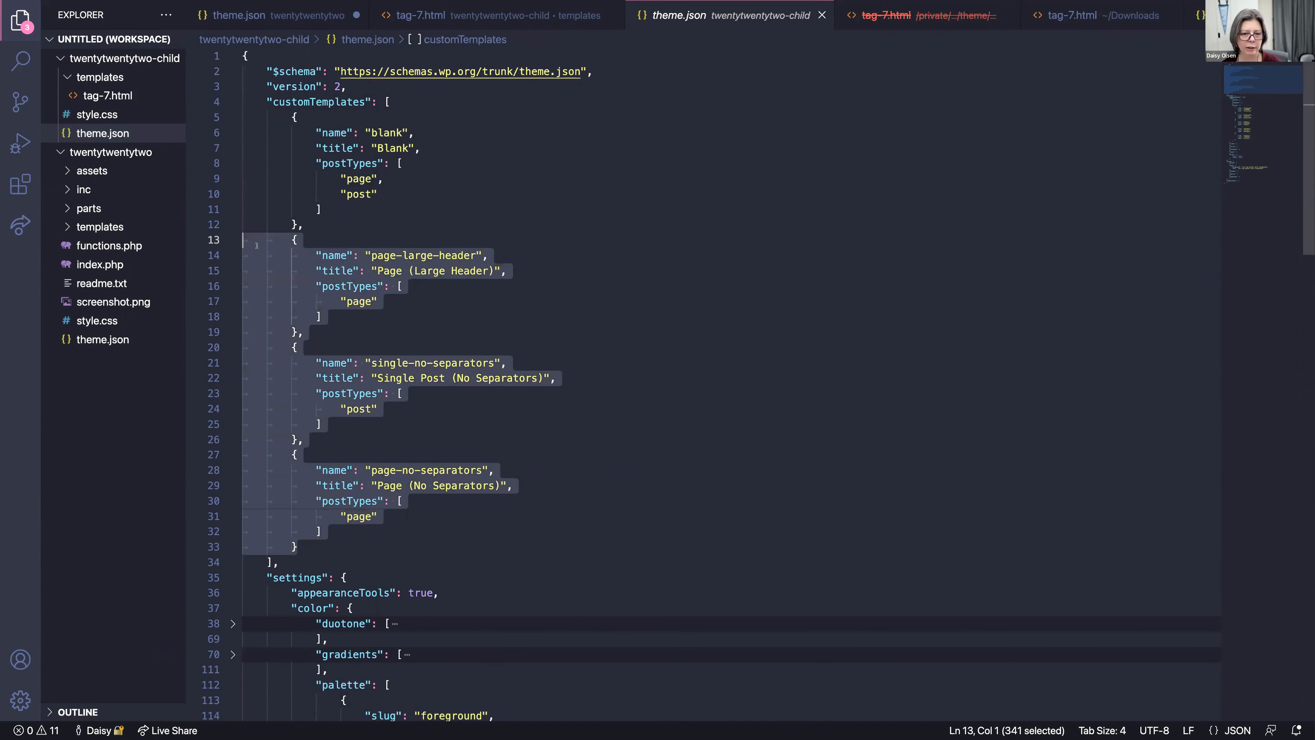
left_click(313, 195)
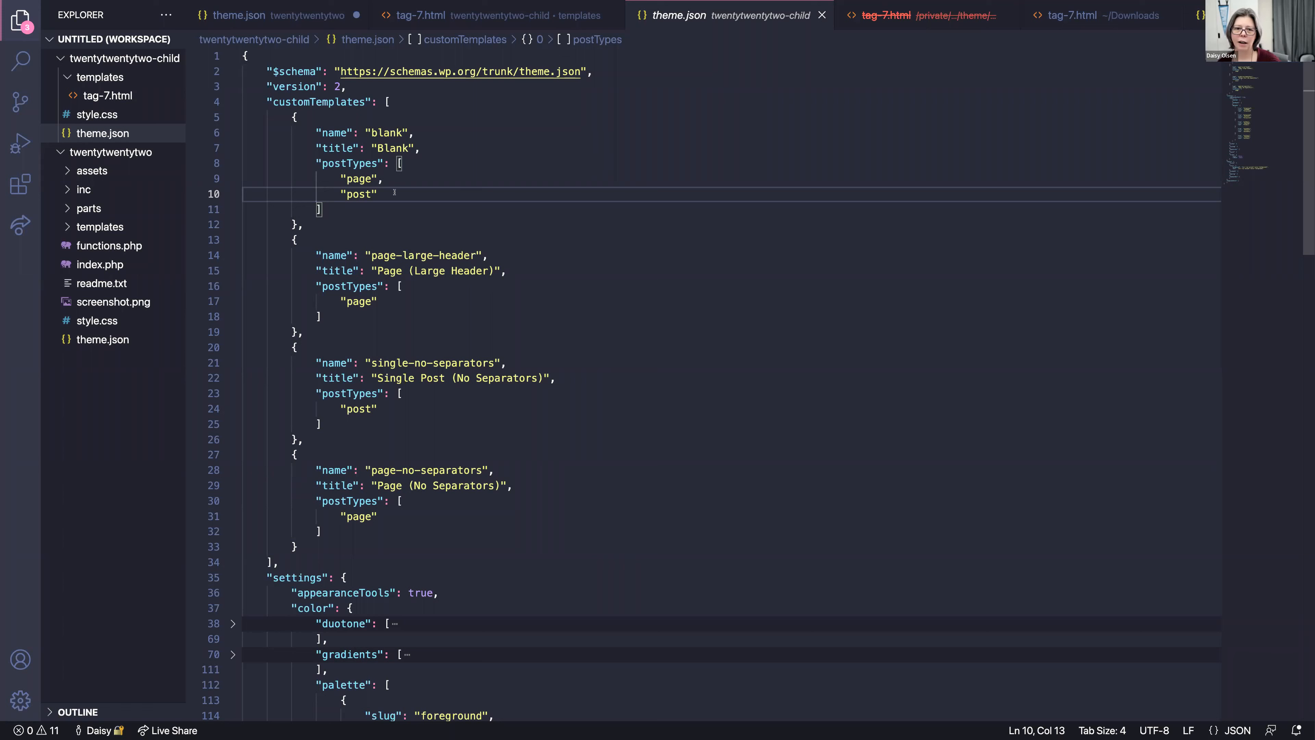
left_click_drag(363, 210, 248, 128)
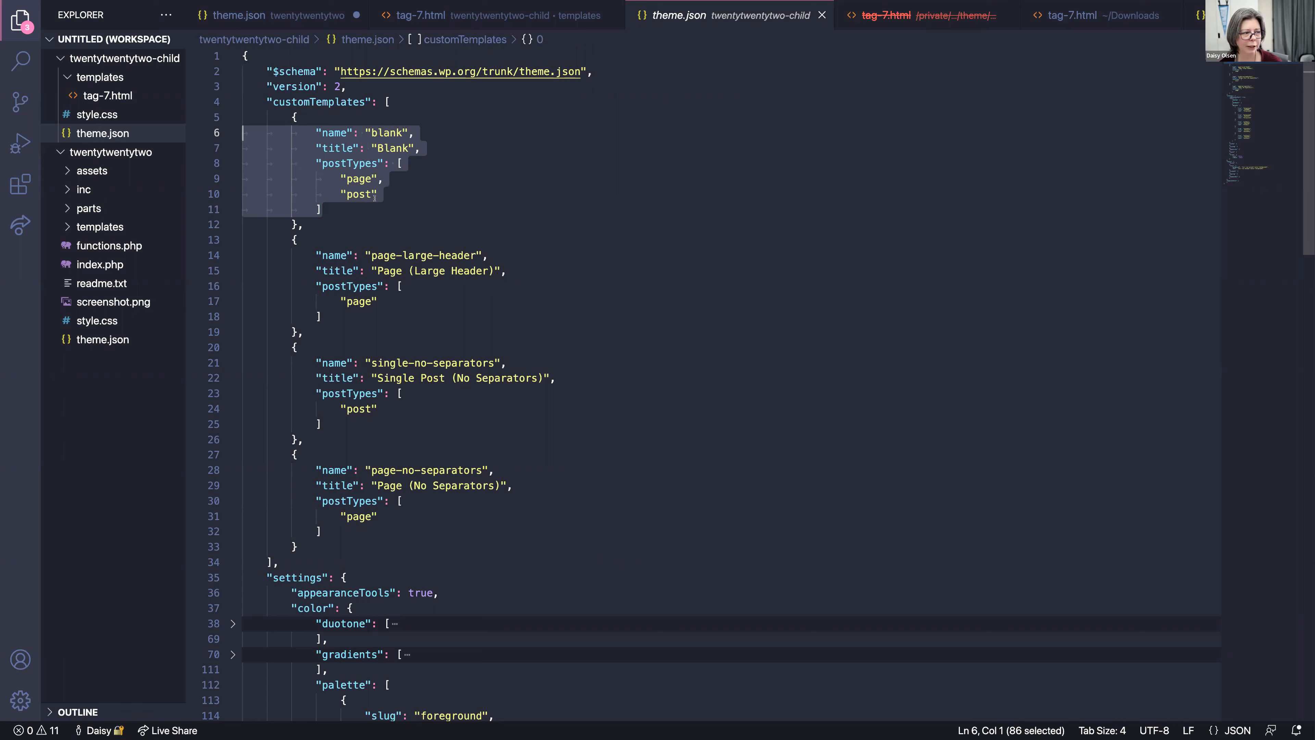
left_click(374, 198)
Step: Switch back to the browser, leave the site editor for the dashboard and open the page "Adipisci ut non illum et" for editing
key("ctrl+Right")
key("ctrl+Right")
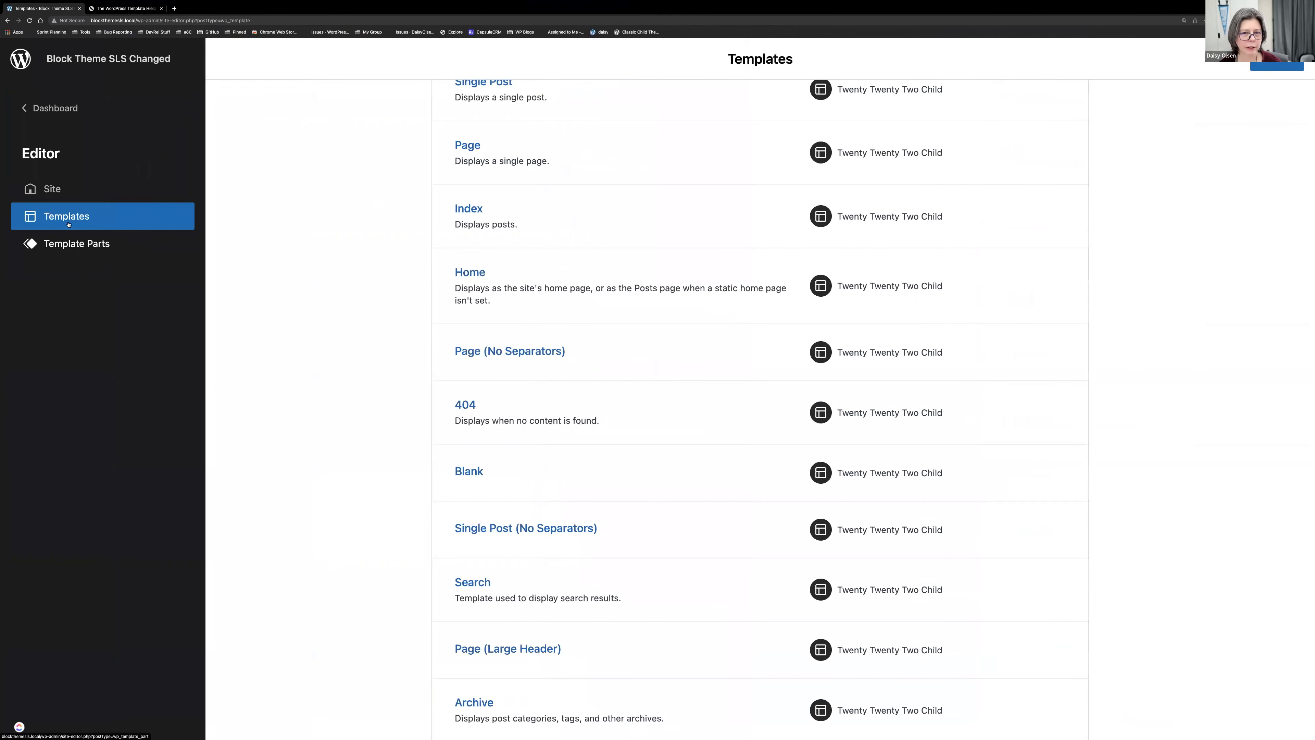
left_click(52, 108)
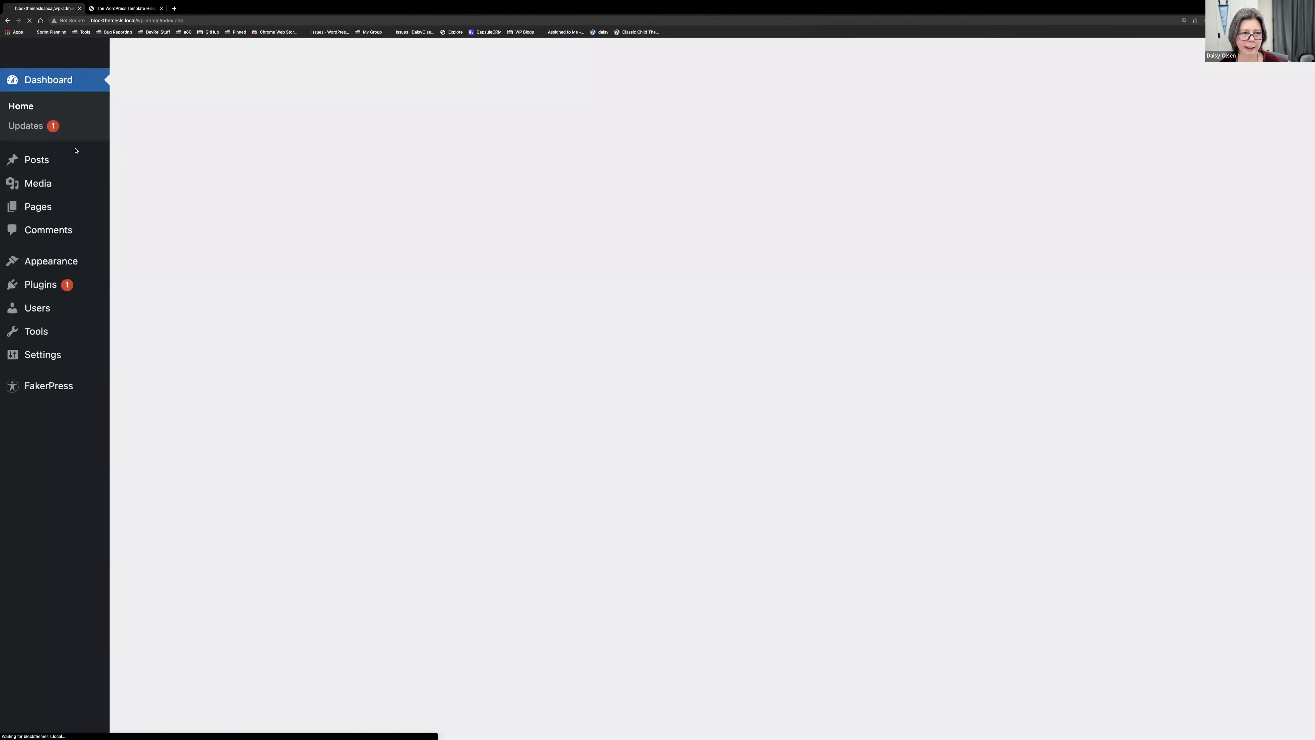
mouse_move(78, 207)
left_click(142, 208)
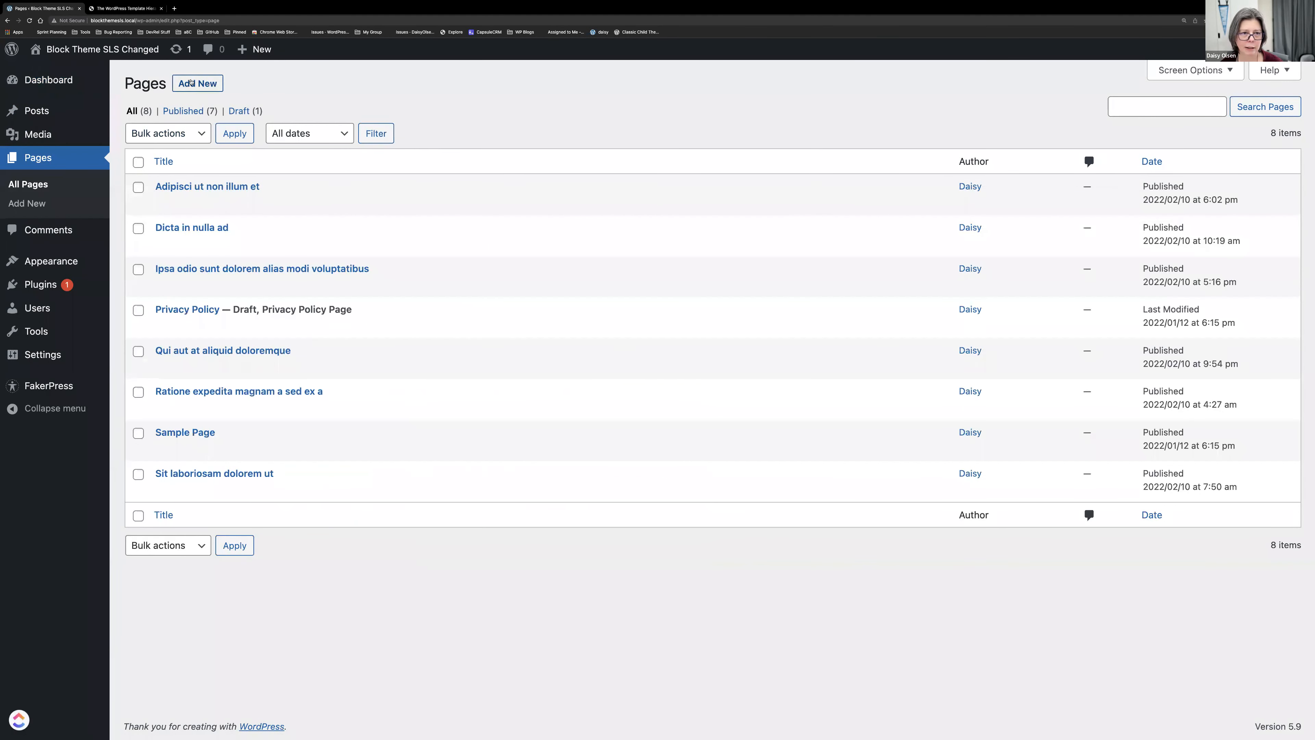
left_click(163, 203)
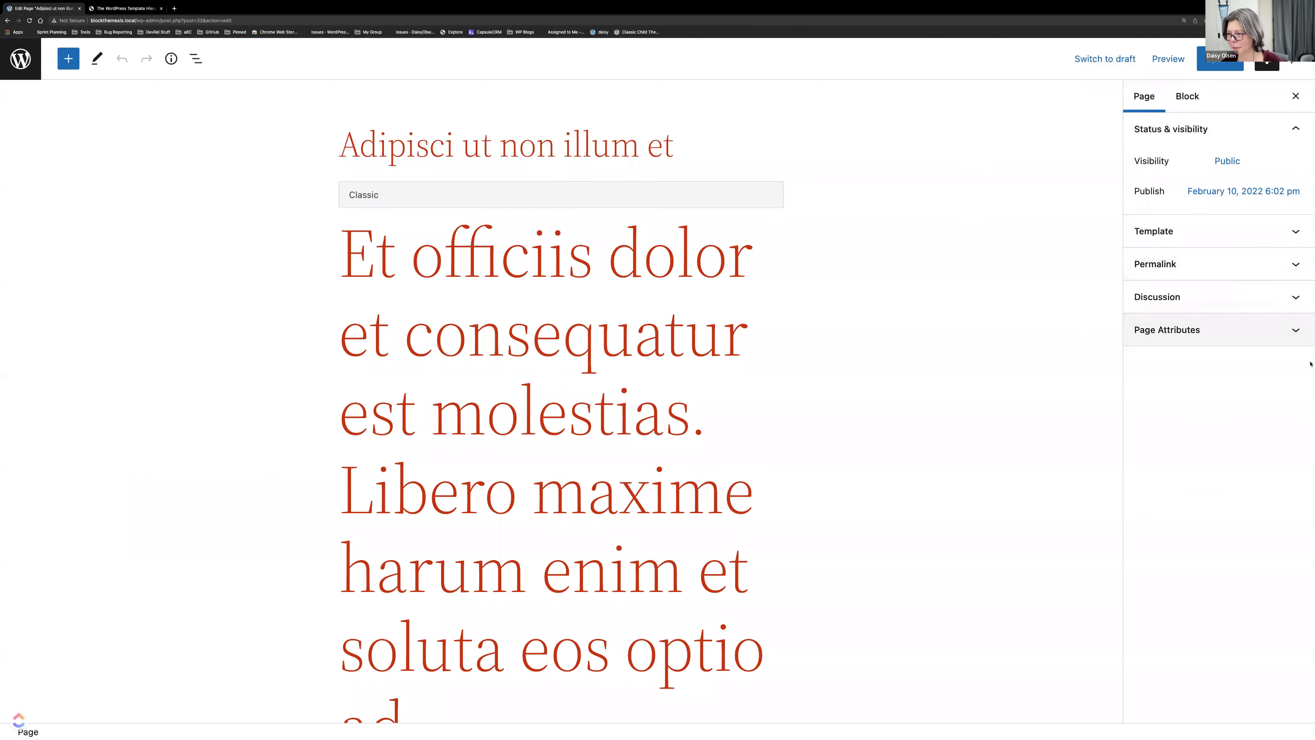
Step: Assign the tag-7 template to the page in its settings and update the page
left_click(1297, 305)
left_click(1298, 306)
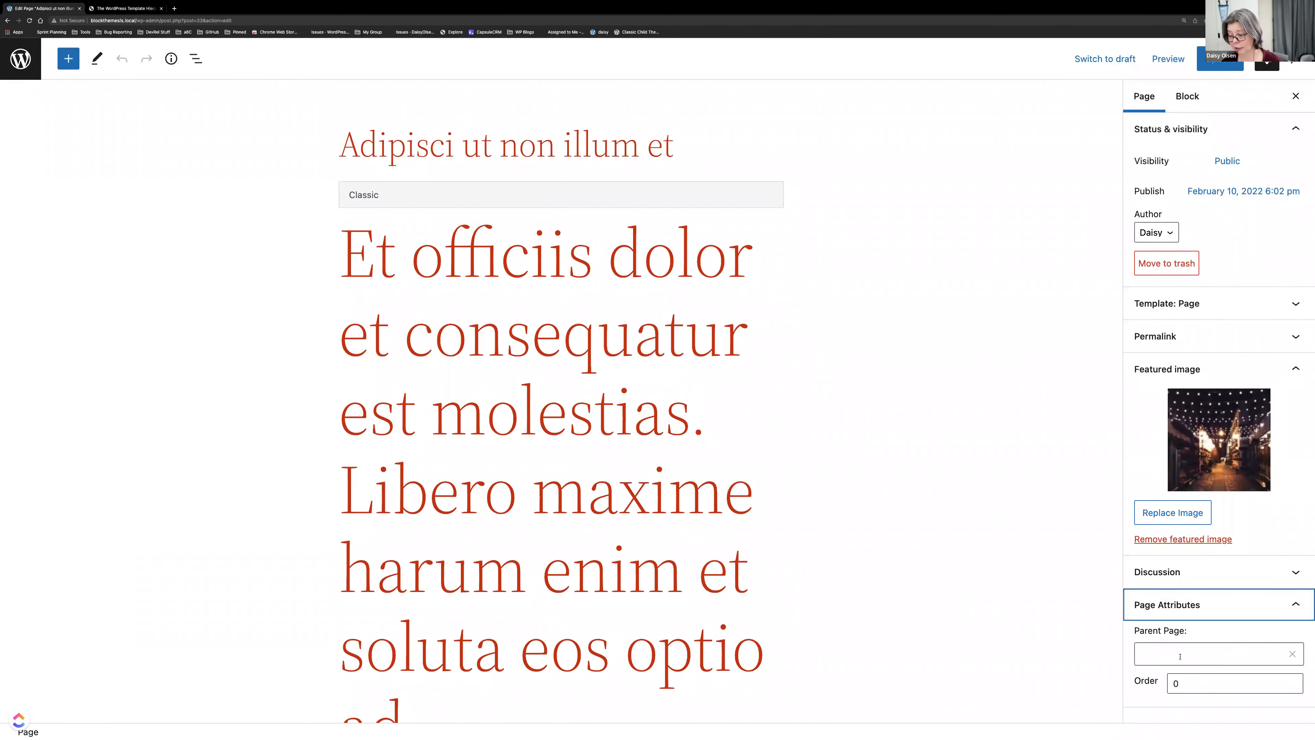
left_click(1251, 304)
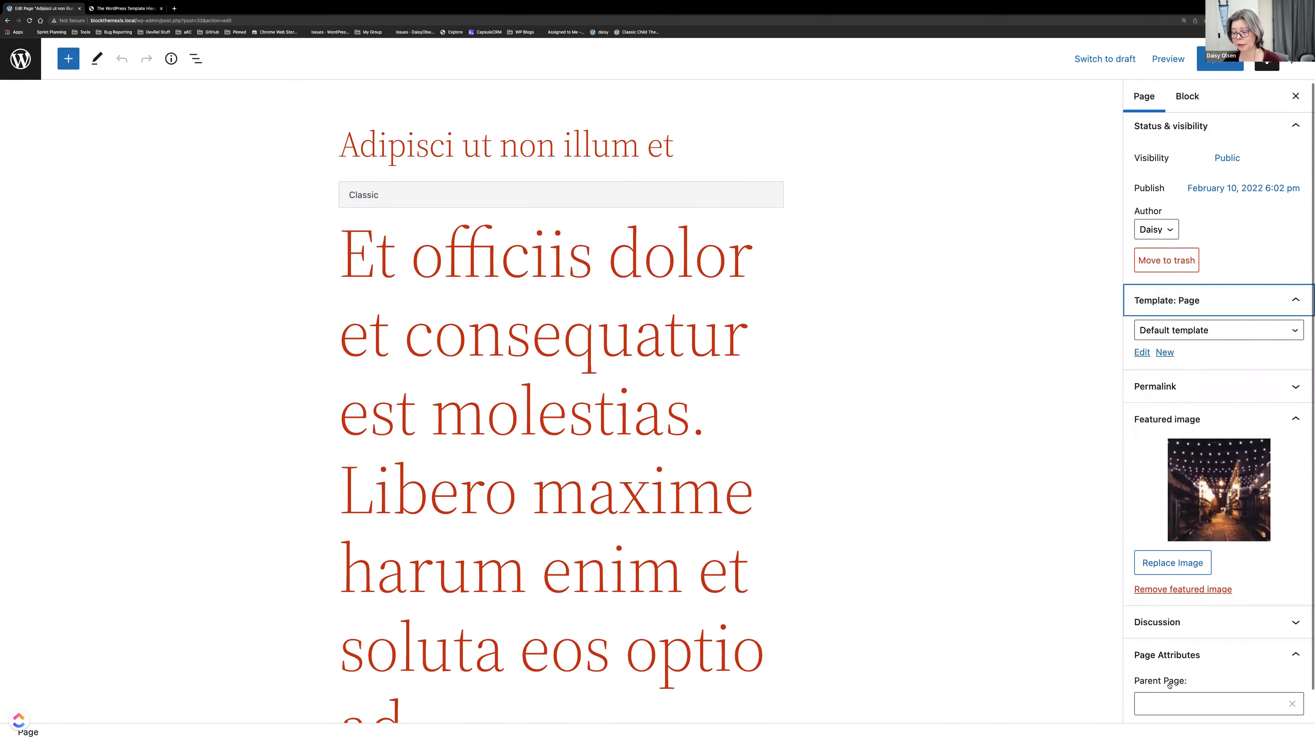
scroll(1169, 685, "down", 1)
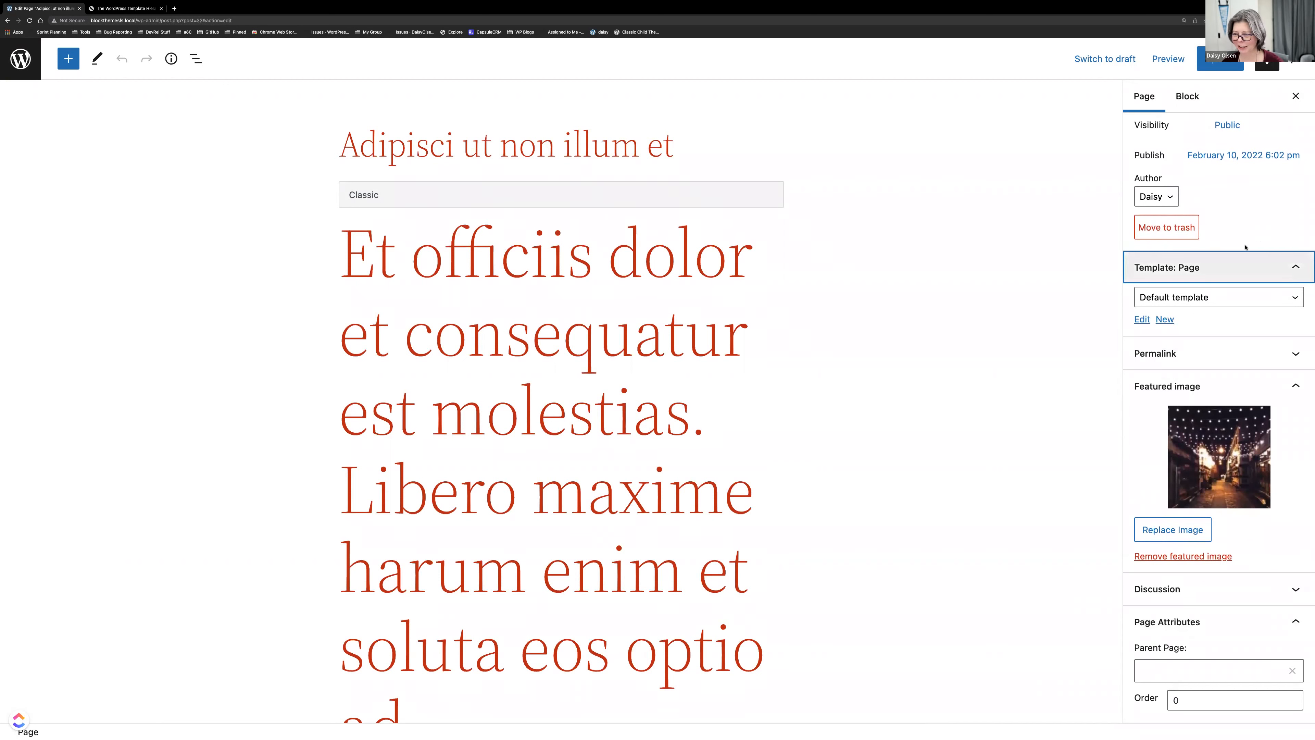
left_click(1163, 297)
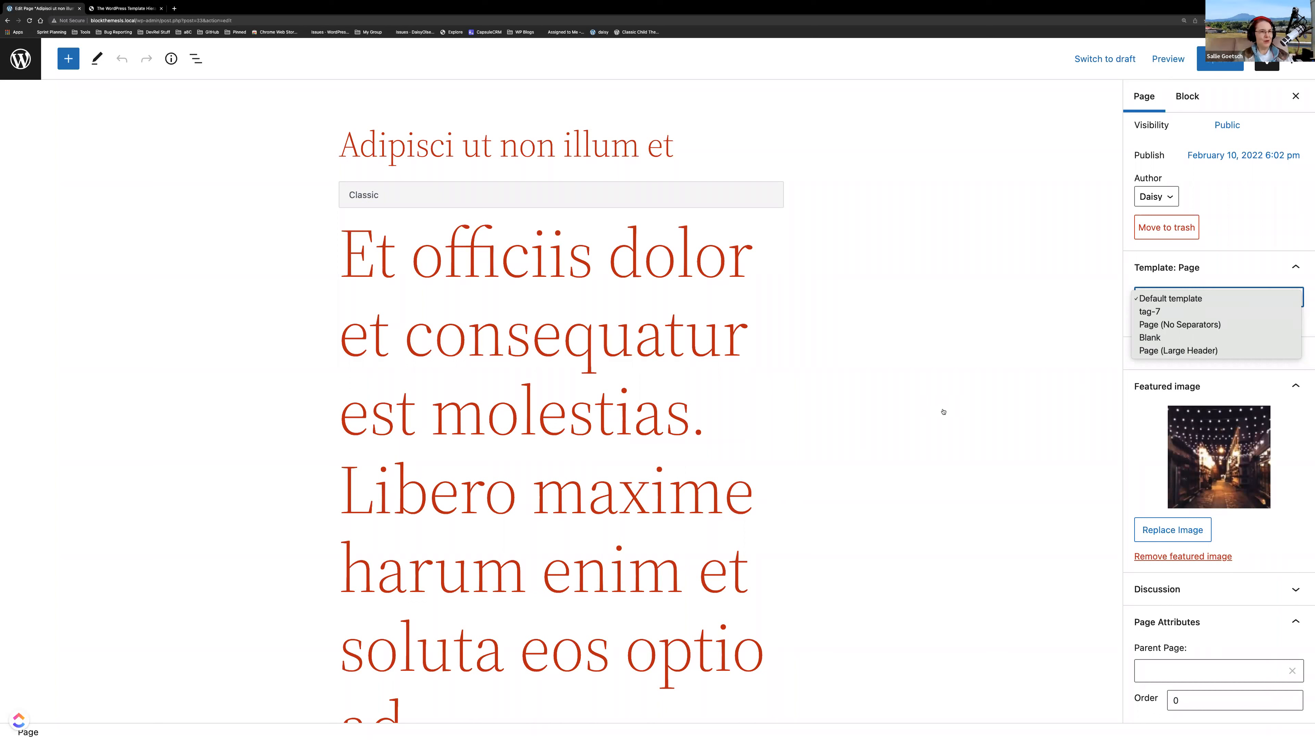
left_click(1156, 312)
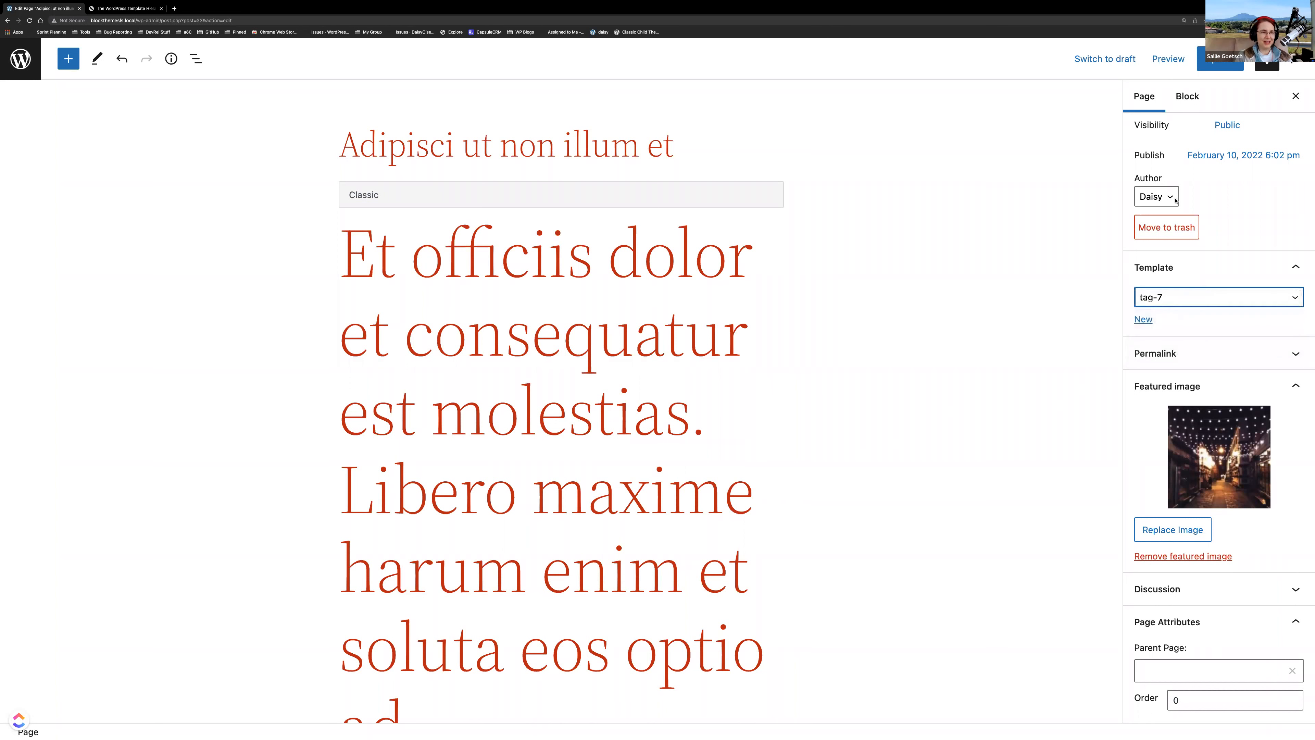
left_click(1213, 61)
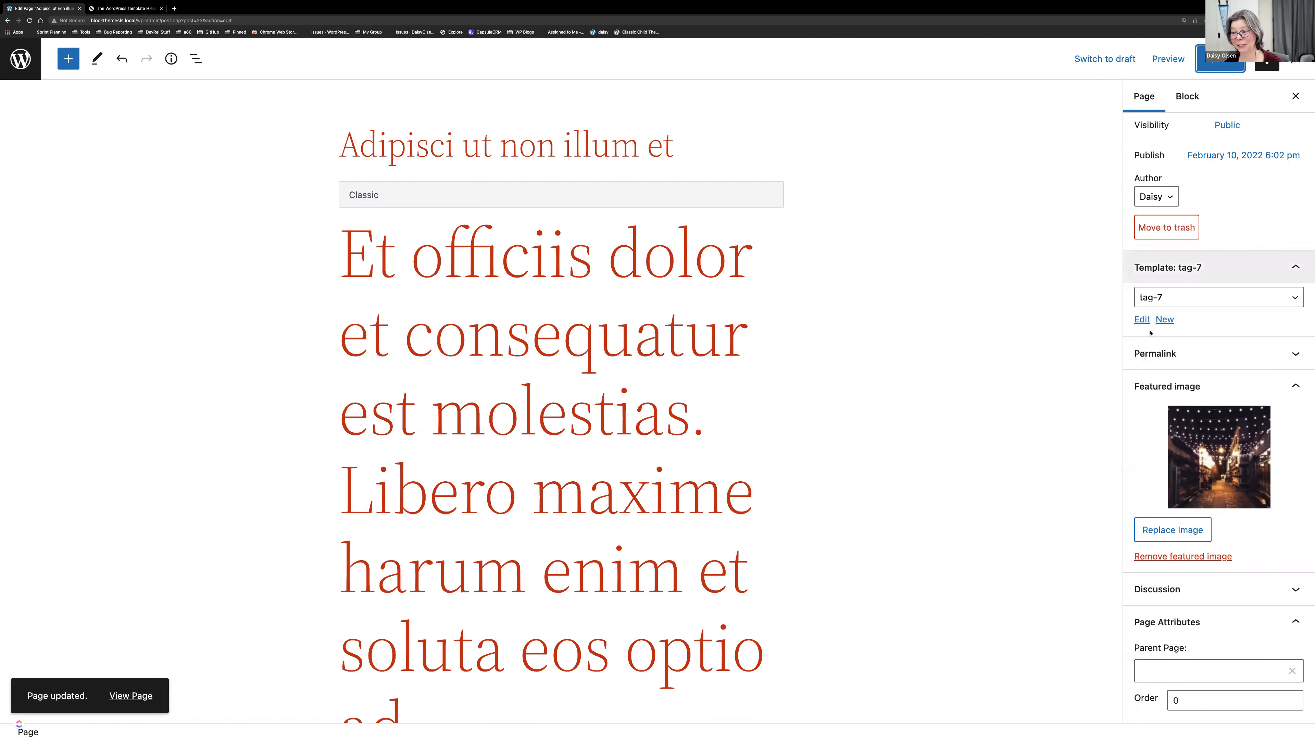
Step: Preview the page in a new tab, return to its editor and view the list of available templates
left_click(1168, 61)
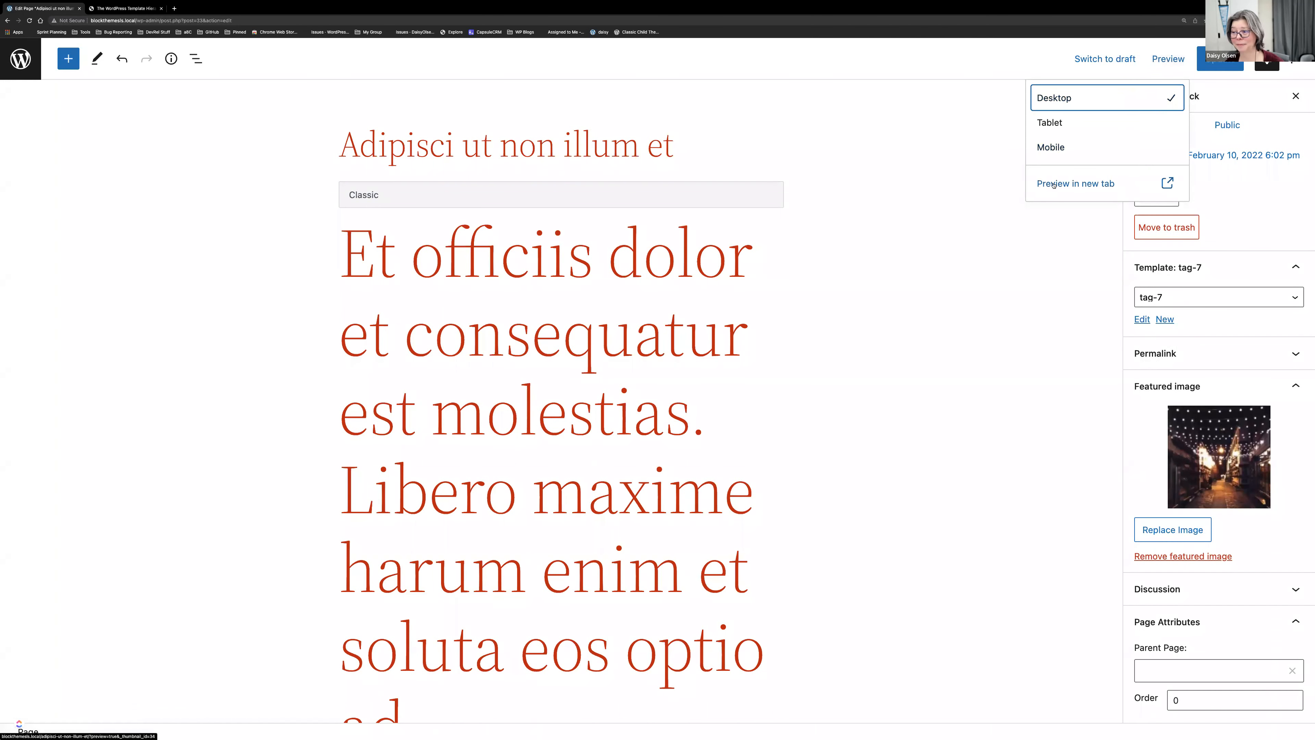
left_click(1050, 181)
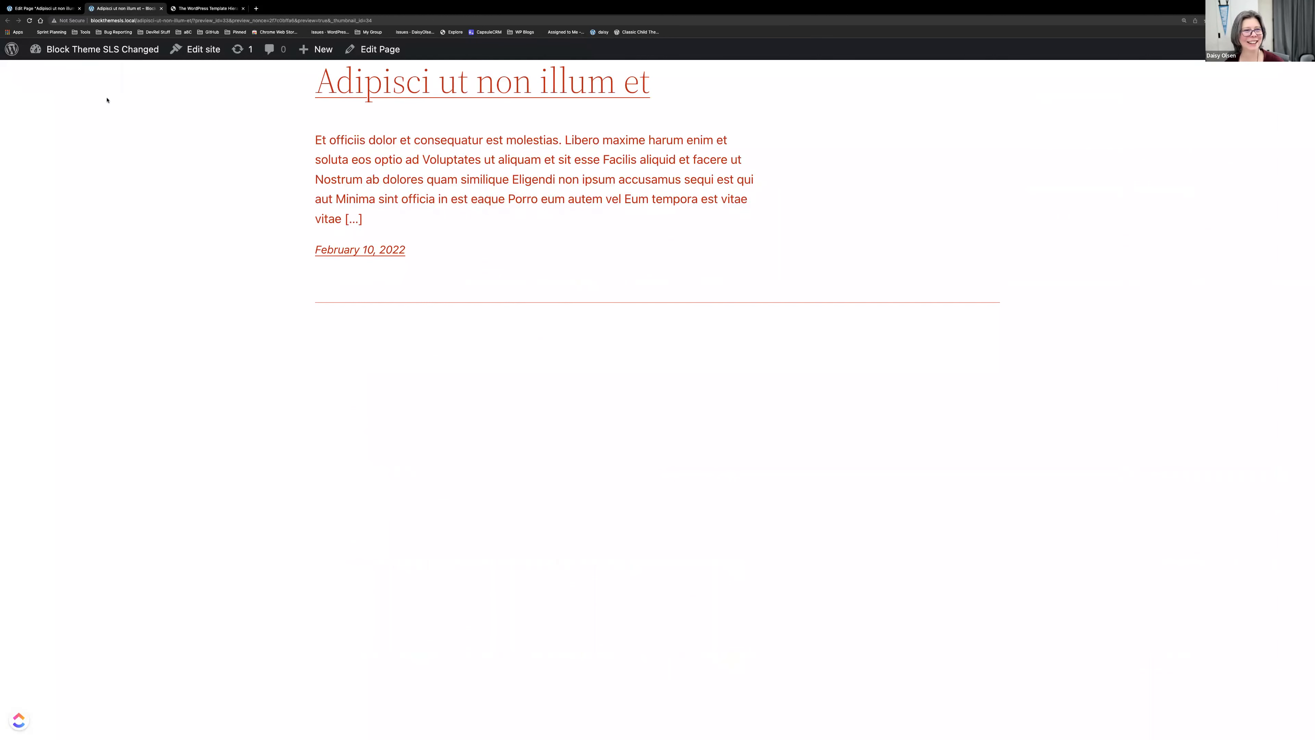
left_click(42, 8)
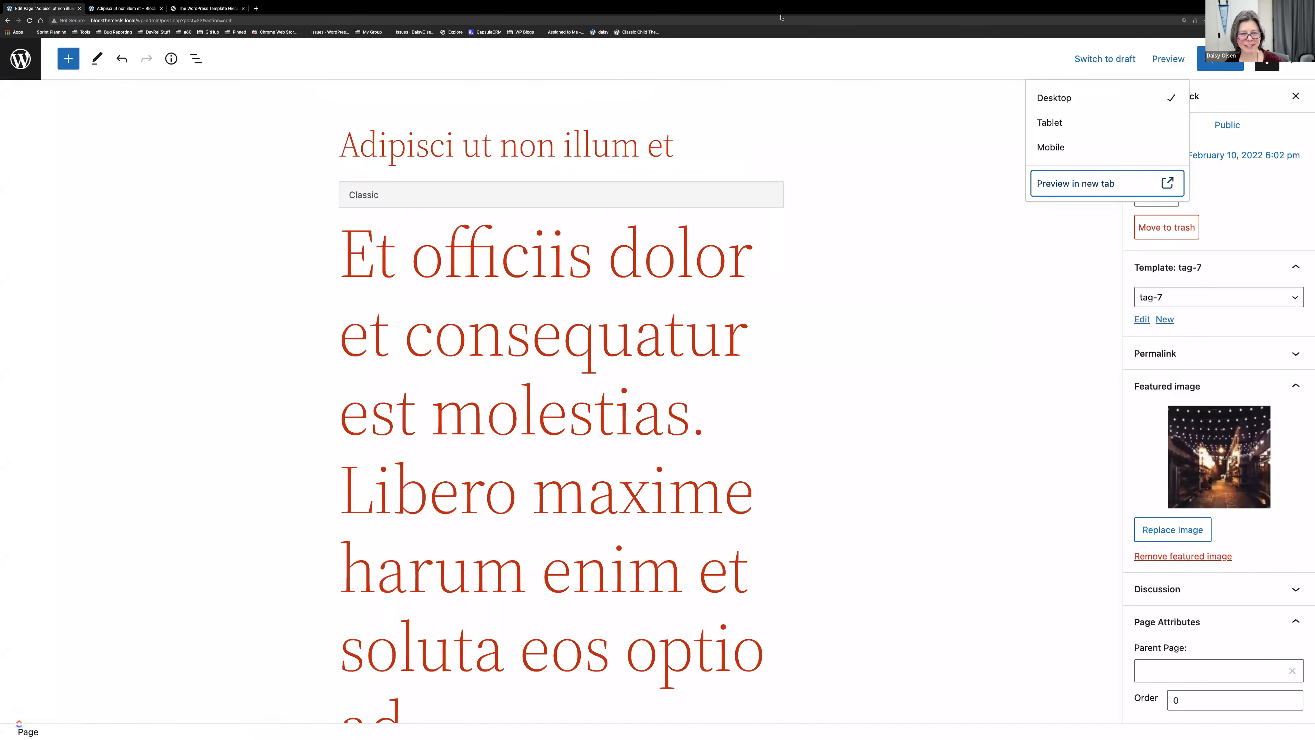
left_click(1198, 302)
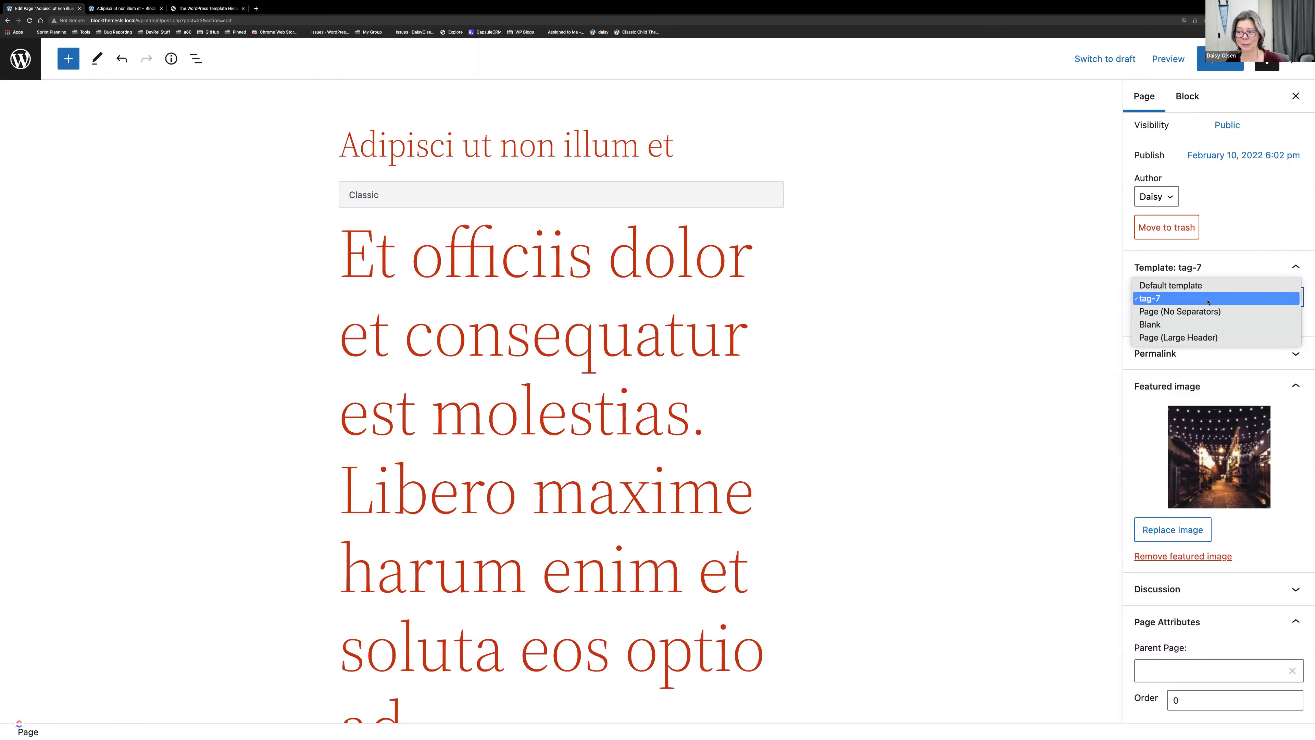
Step: Switch to Visual Studio Code and duplicate the blank template entry directly below itself in the child theme's customTemplates section
key("ctrl+Left")
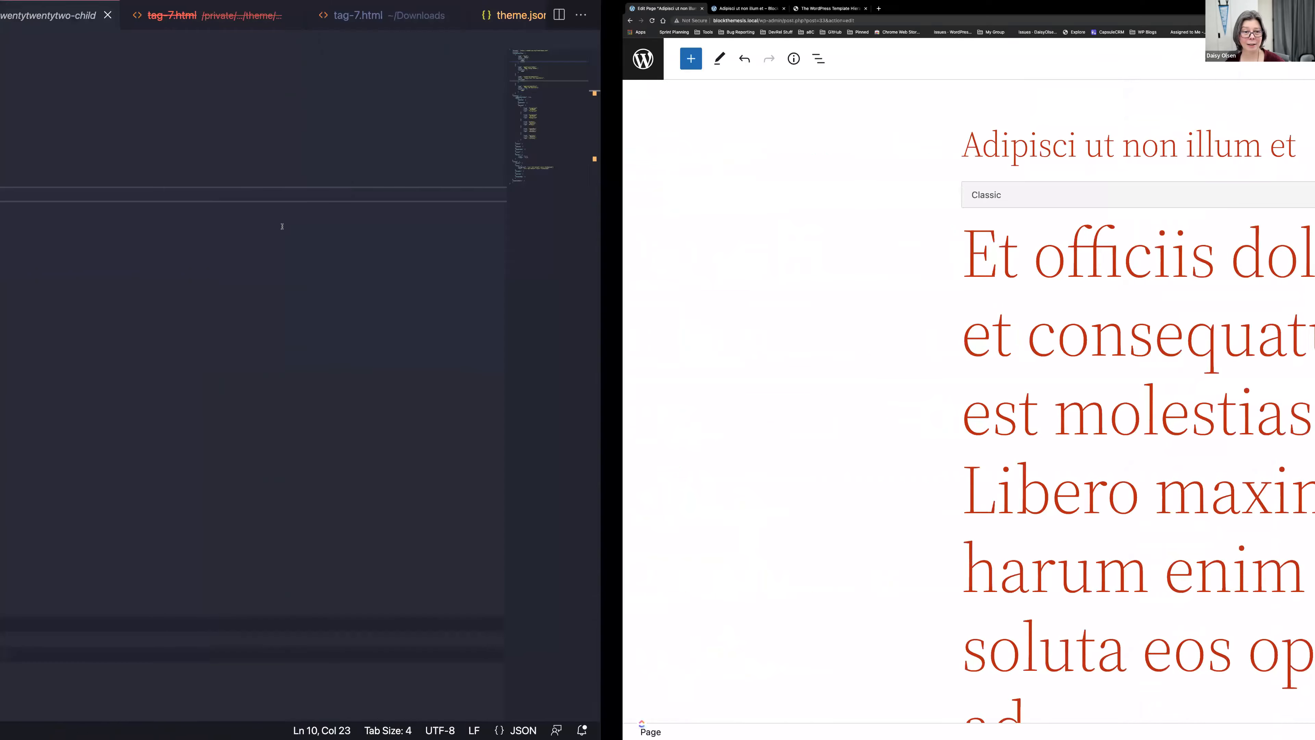
left_click_drag(303, 225, 235, 116)
key("ctrl+c")
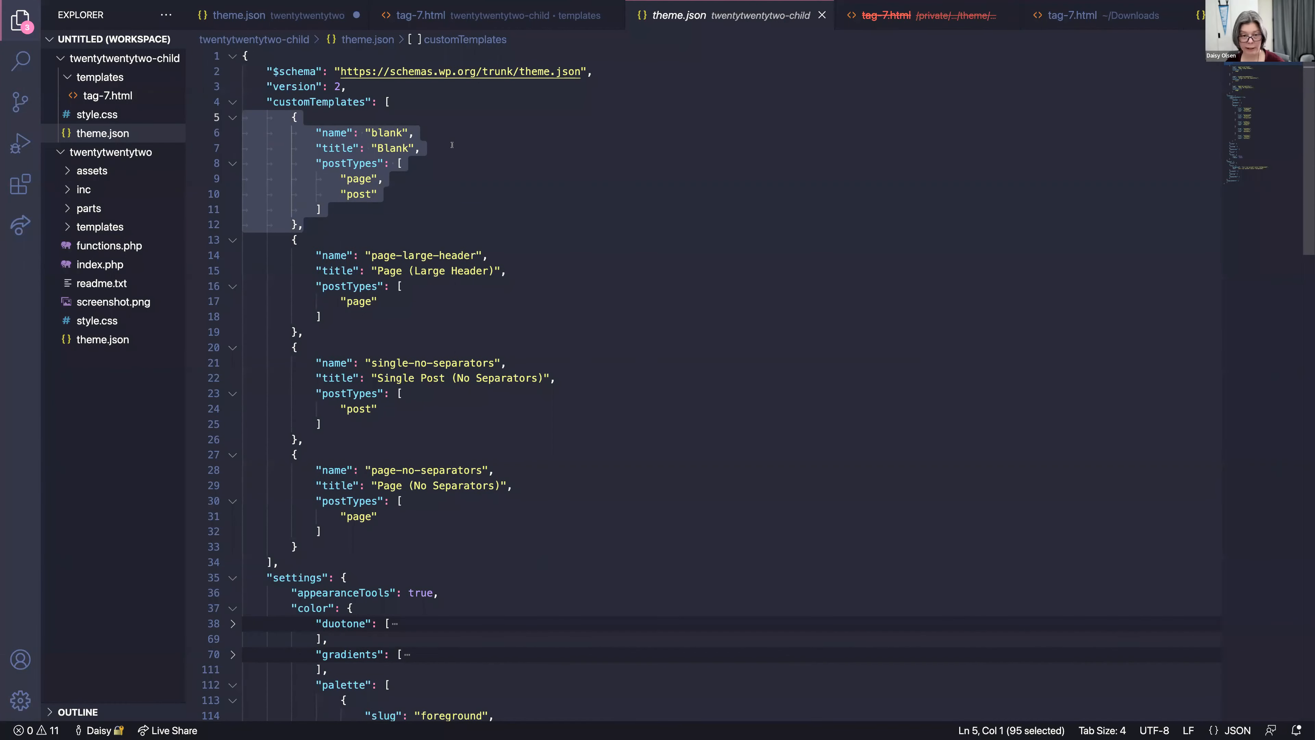
left_click(310, 224)
key("Return")
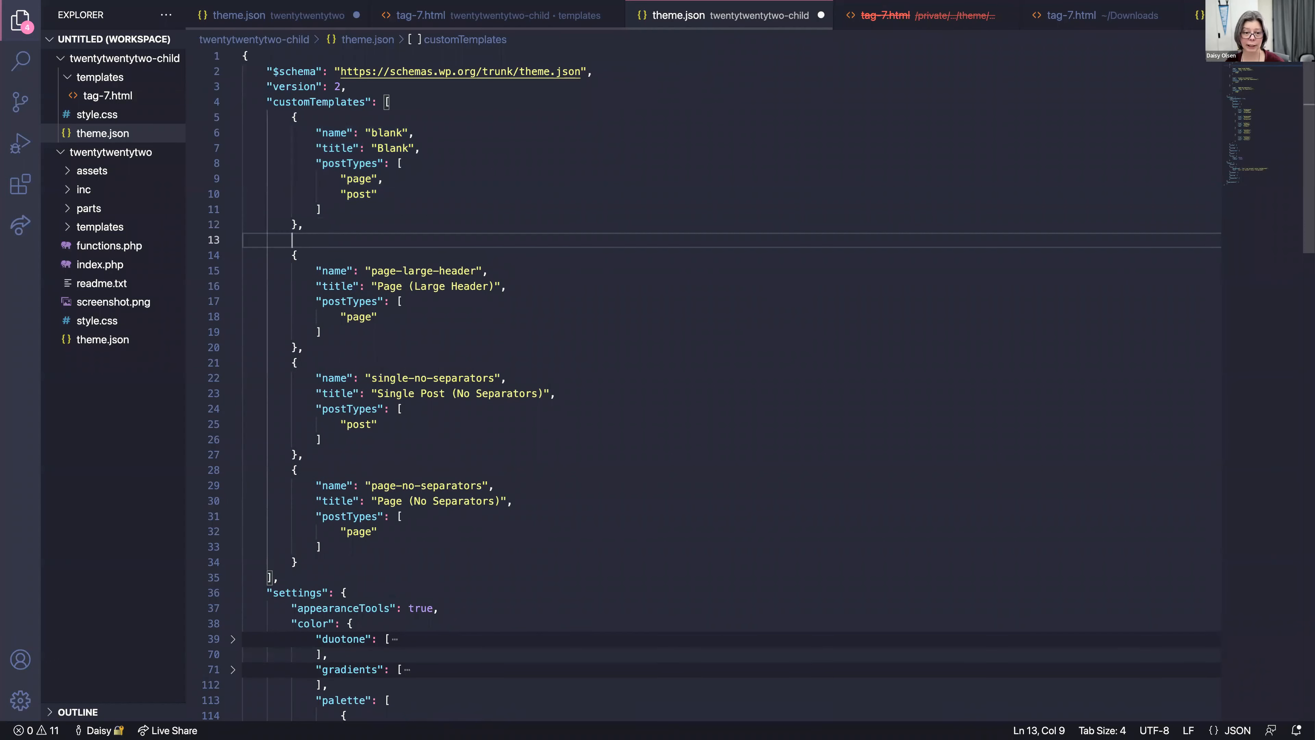
key("ctrl+v")
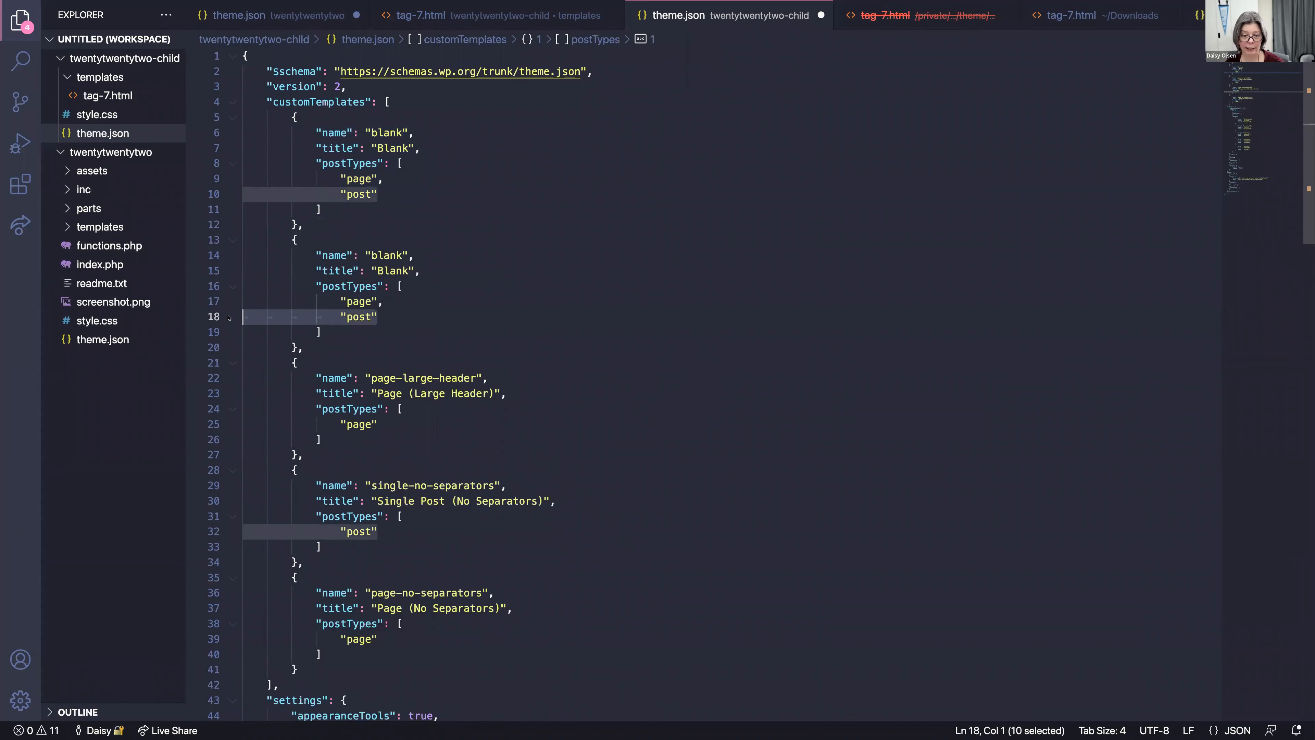
Step: Remove the "page" and "post" values from the duplicated entry's postTypes so the array is empty
left_click_drag(380, 317, 235, 299)
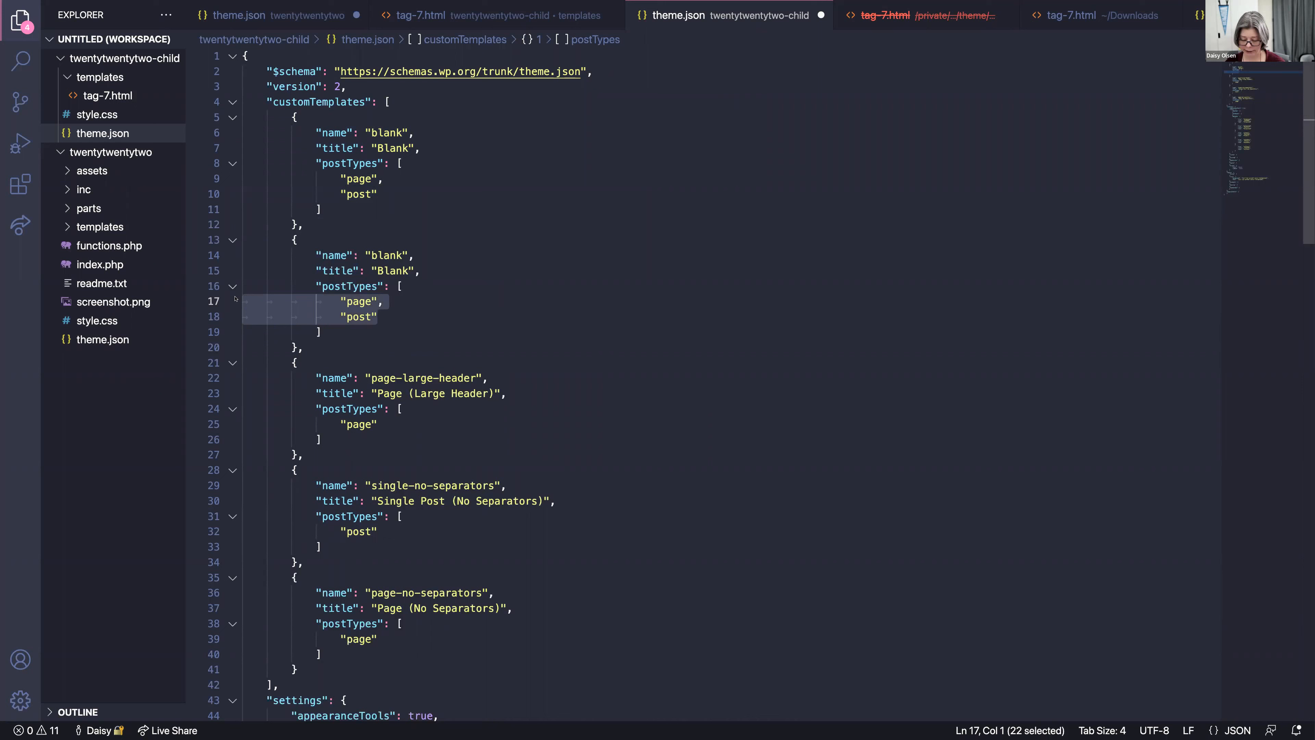
key("BackSpace")
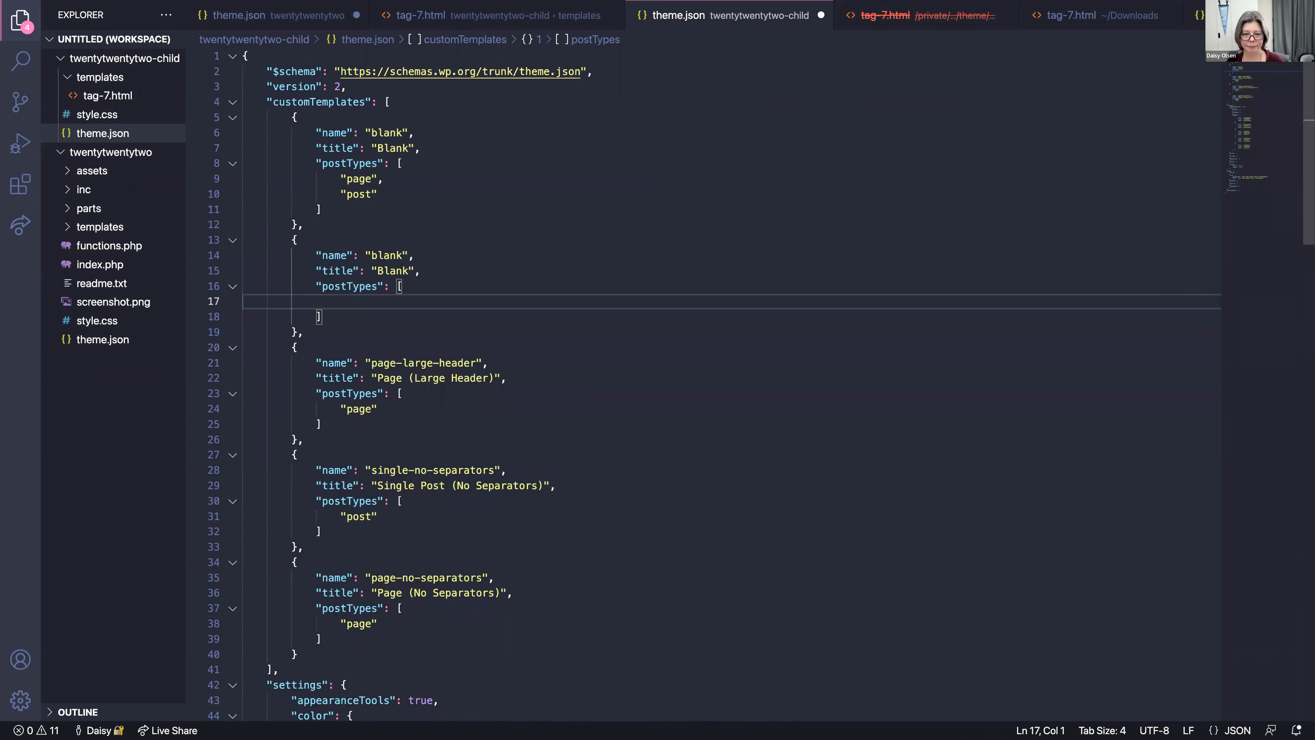
key("BackSpace")
Step: Set the duplicated entry's name to "tag-7" and its title to "Tag 7", and save theme.json
double_click(389, 255)
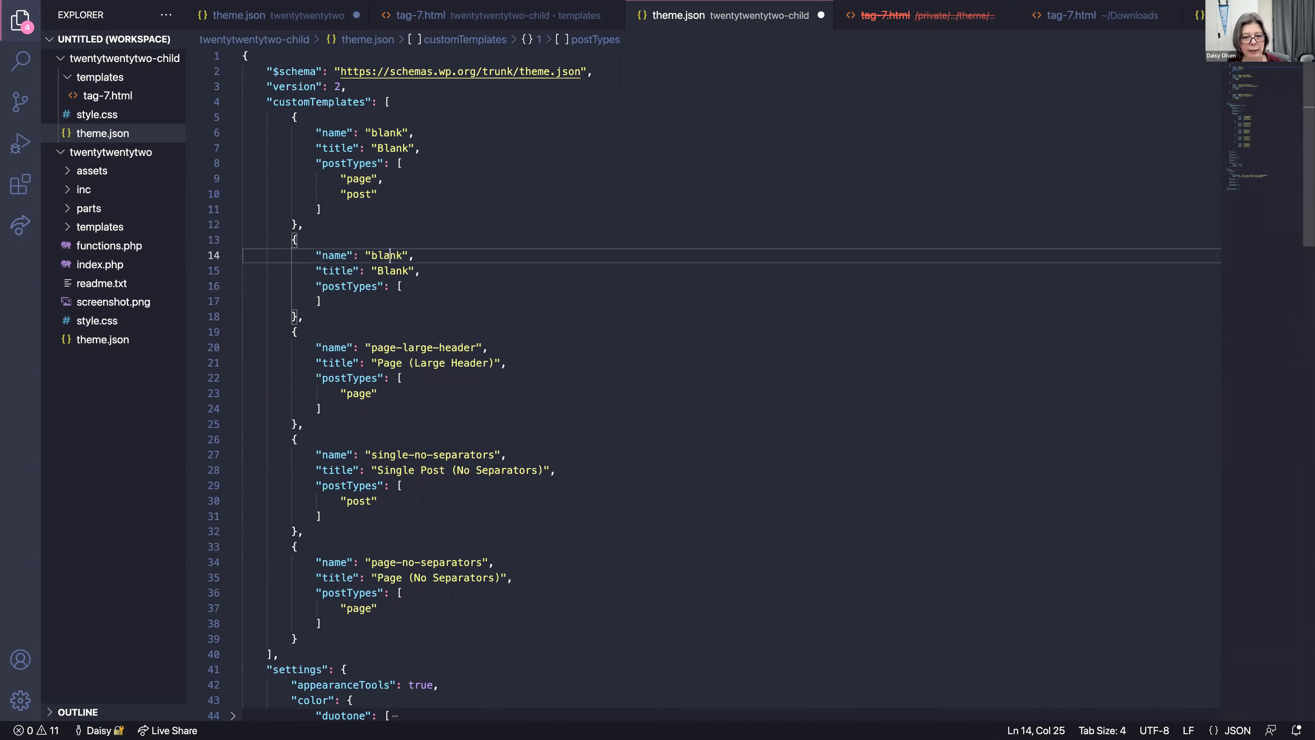
type("tag-")
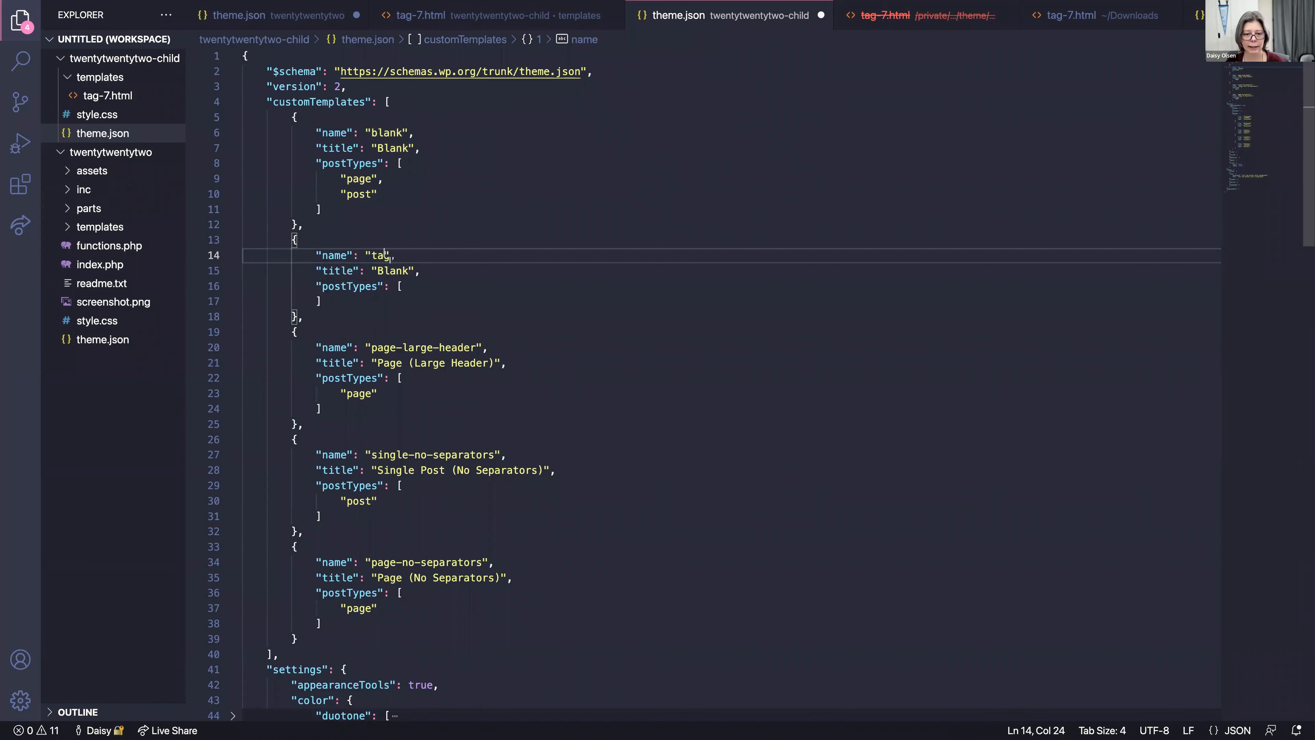
type("7")
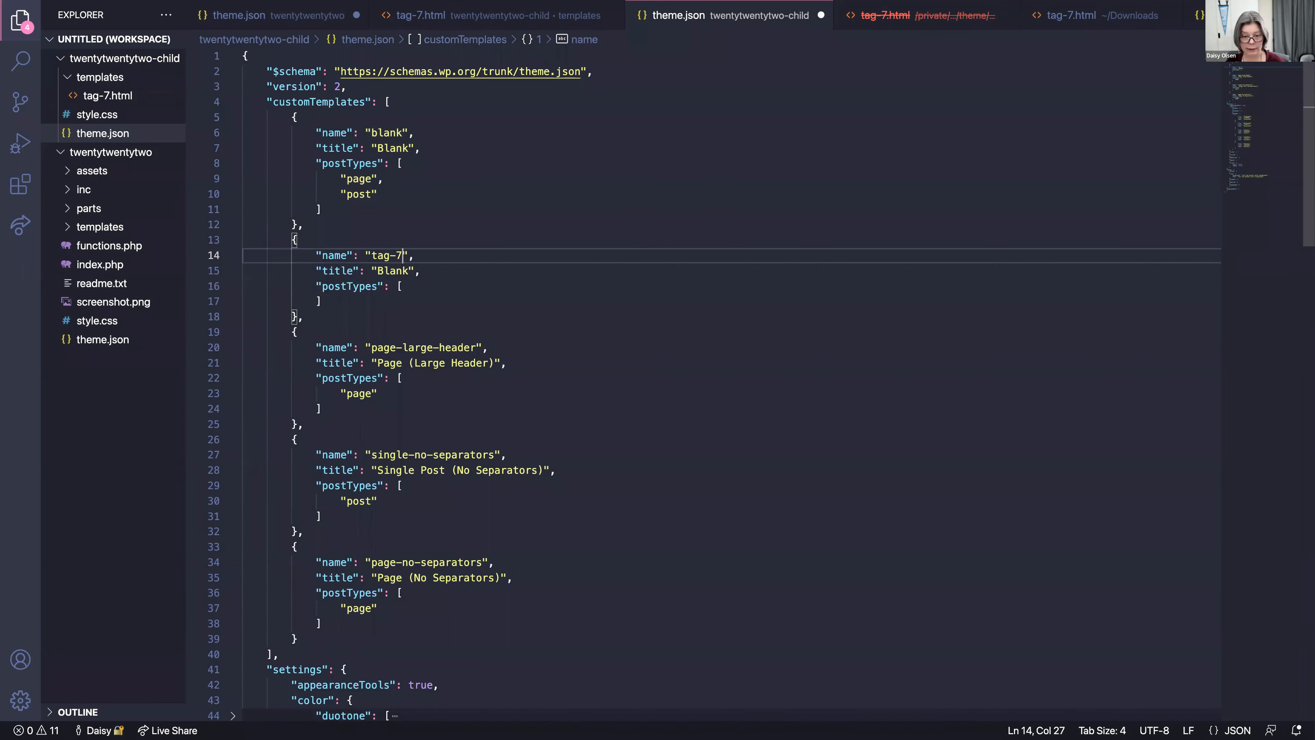
double_click(394, 271)
type("Yoh")
key("BackSpace")
key("BackSpace")
key("BackSpace")
key("BackSpace")
type("Tag 7")
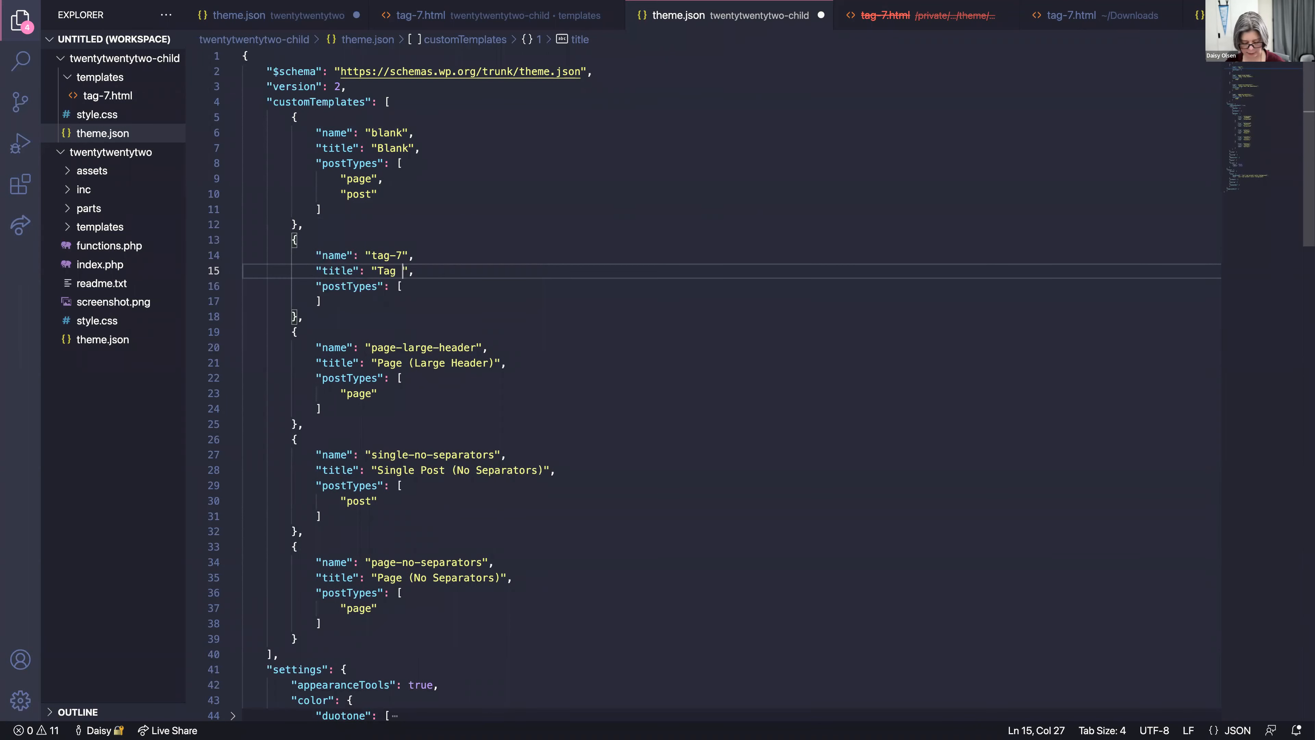
key("BackSpace")
type("7")
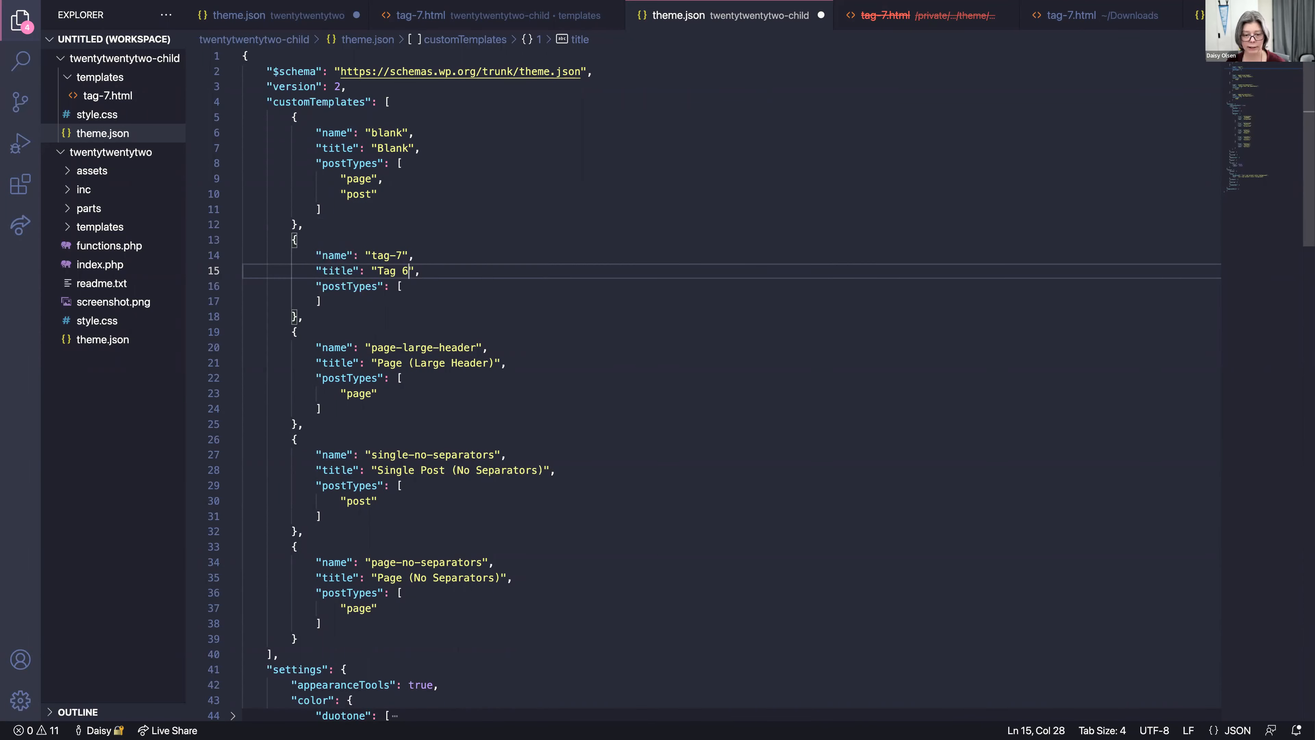
key("super+s")
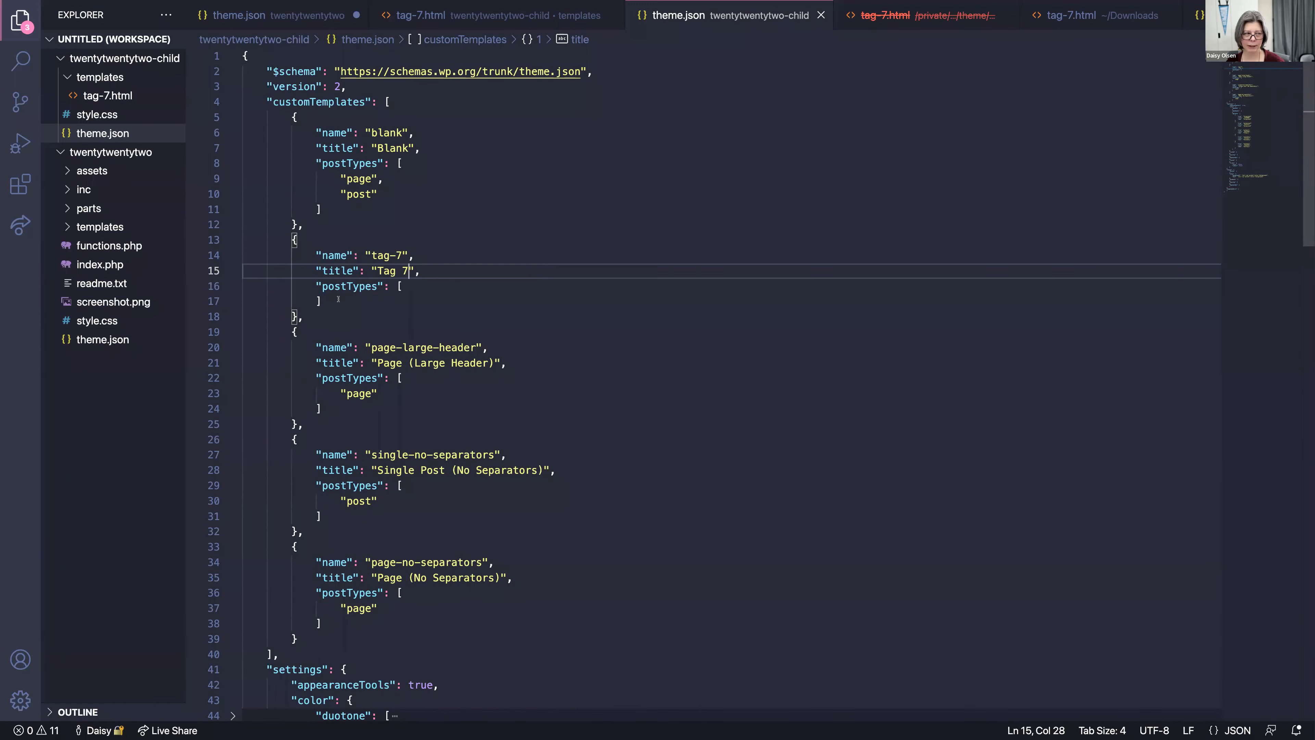
Step: Switch back to the browser, set the page's template to Default template, update the page and reload the editor
key("ctrl+Right")
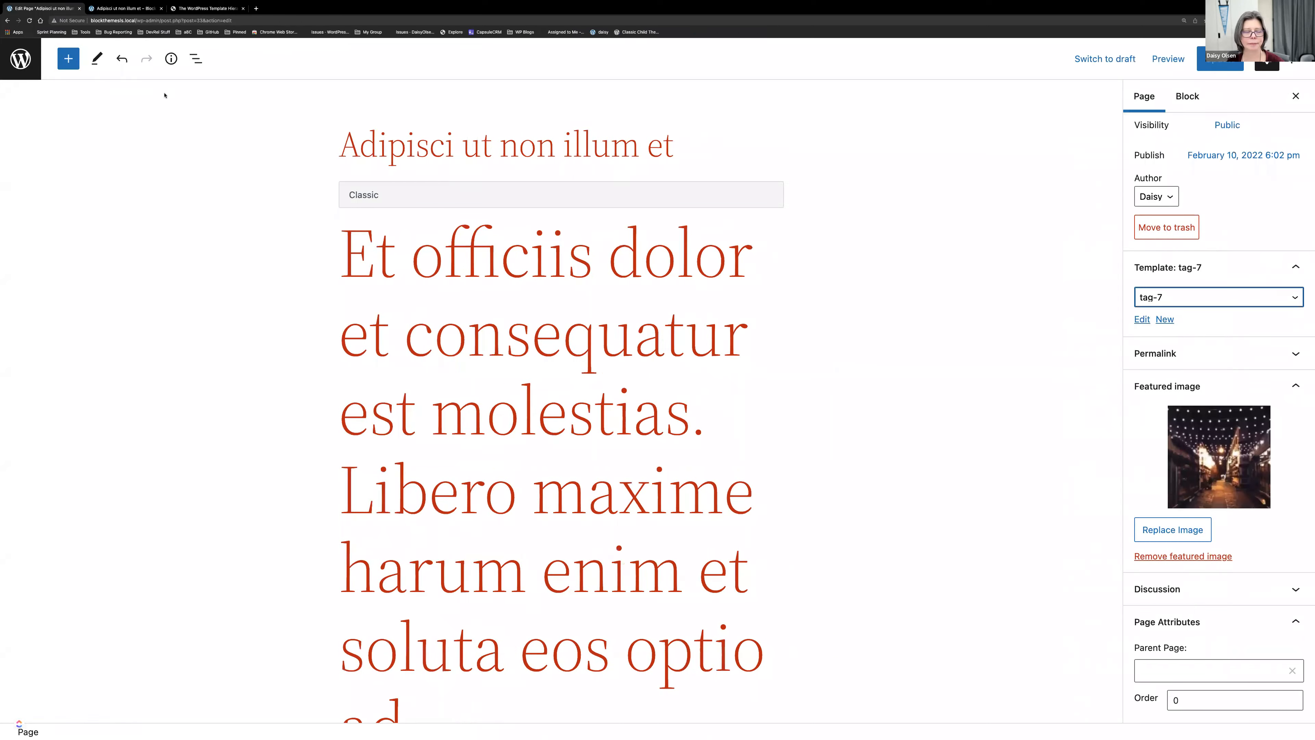
left_click(1172, 296)
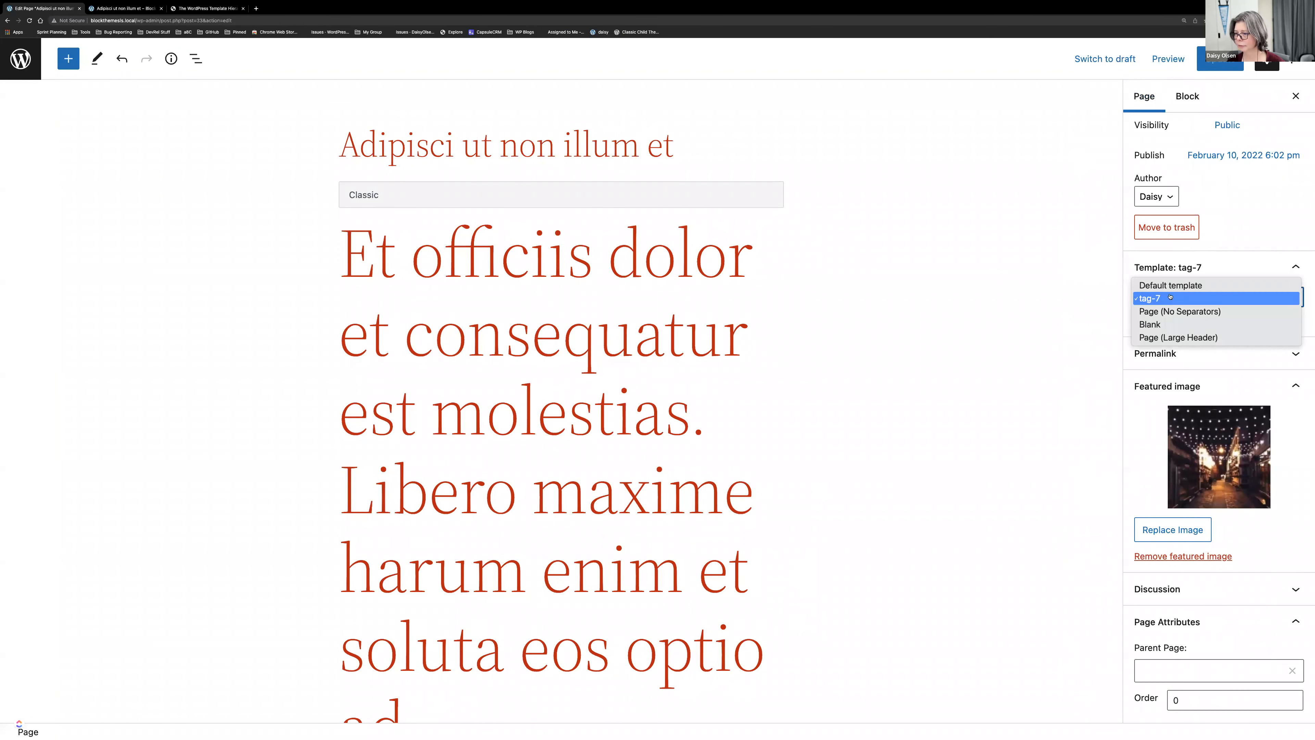
left_click(1171, 286)
left_click(1219, 60)
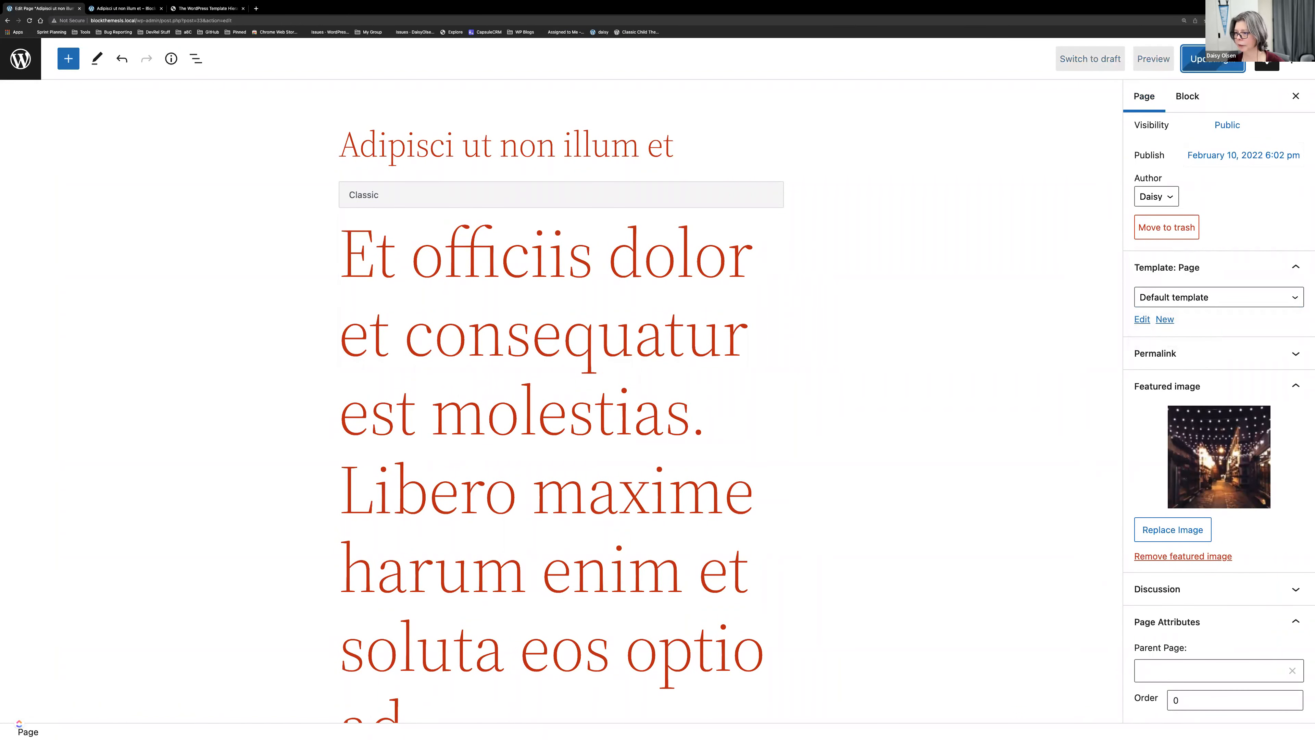
left_click(30, 21)
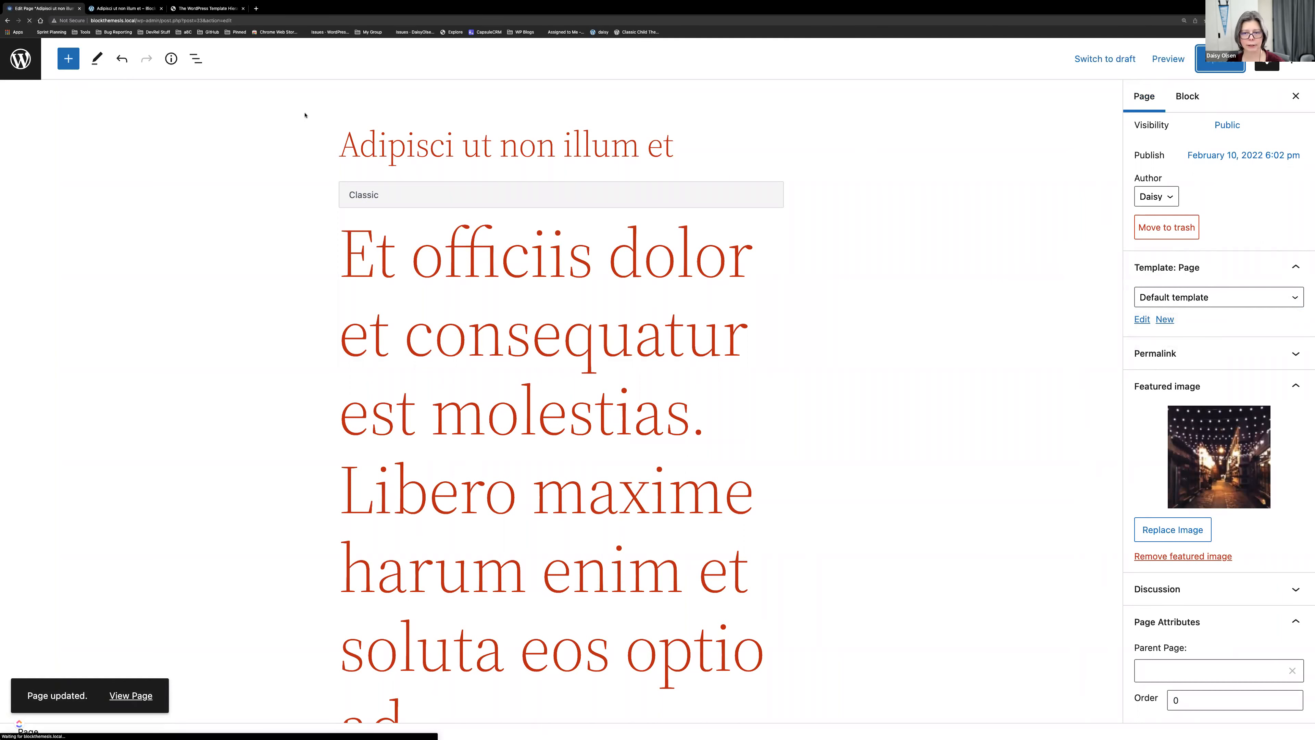
Step: Move the page "Adipisci ut non illum et" to the trash, restore it and reopen it for editing
left_click(1197, 268)
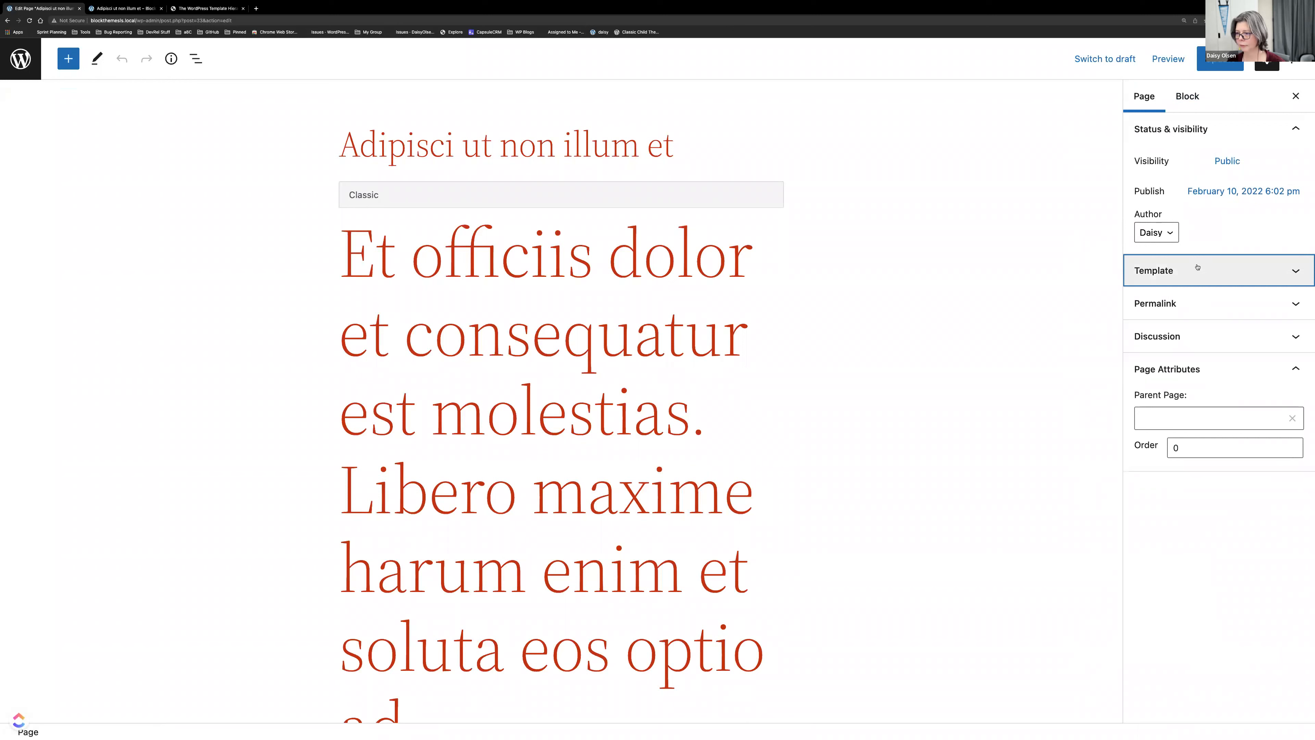
left_click(1195, 265)
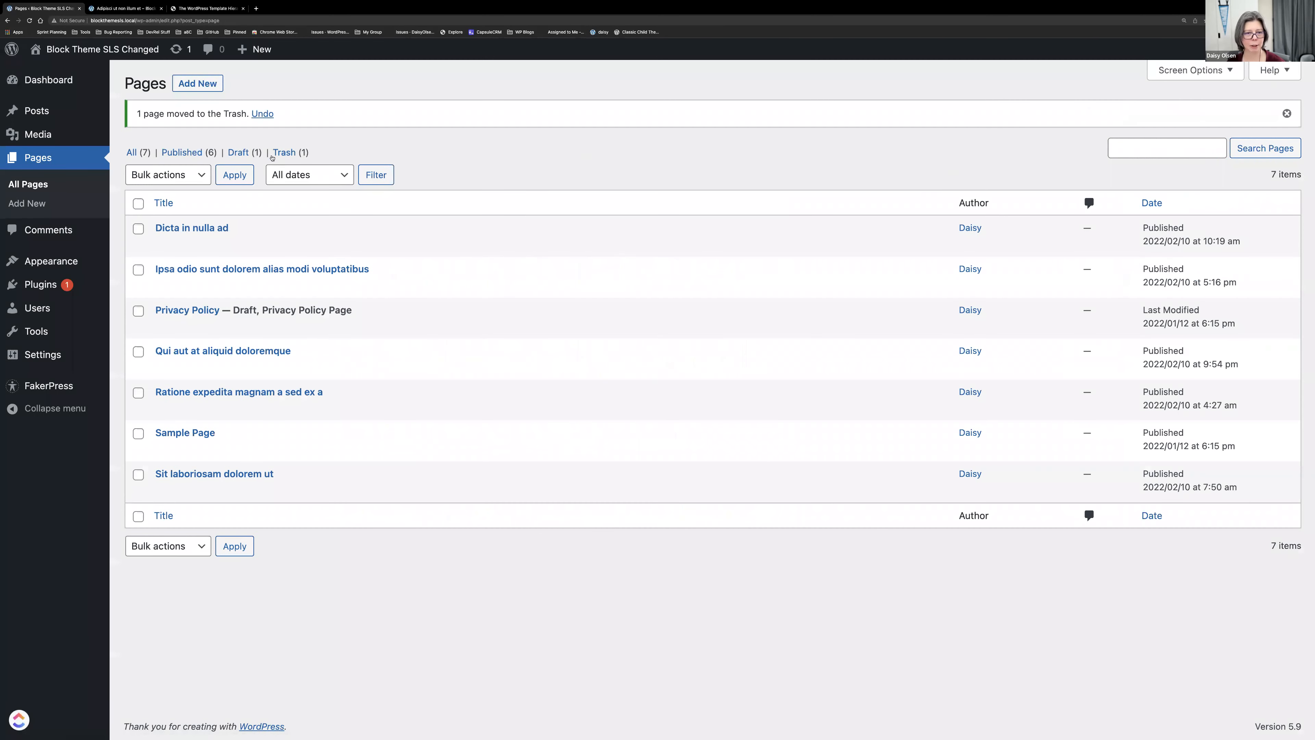
left_click(279, 153)
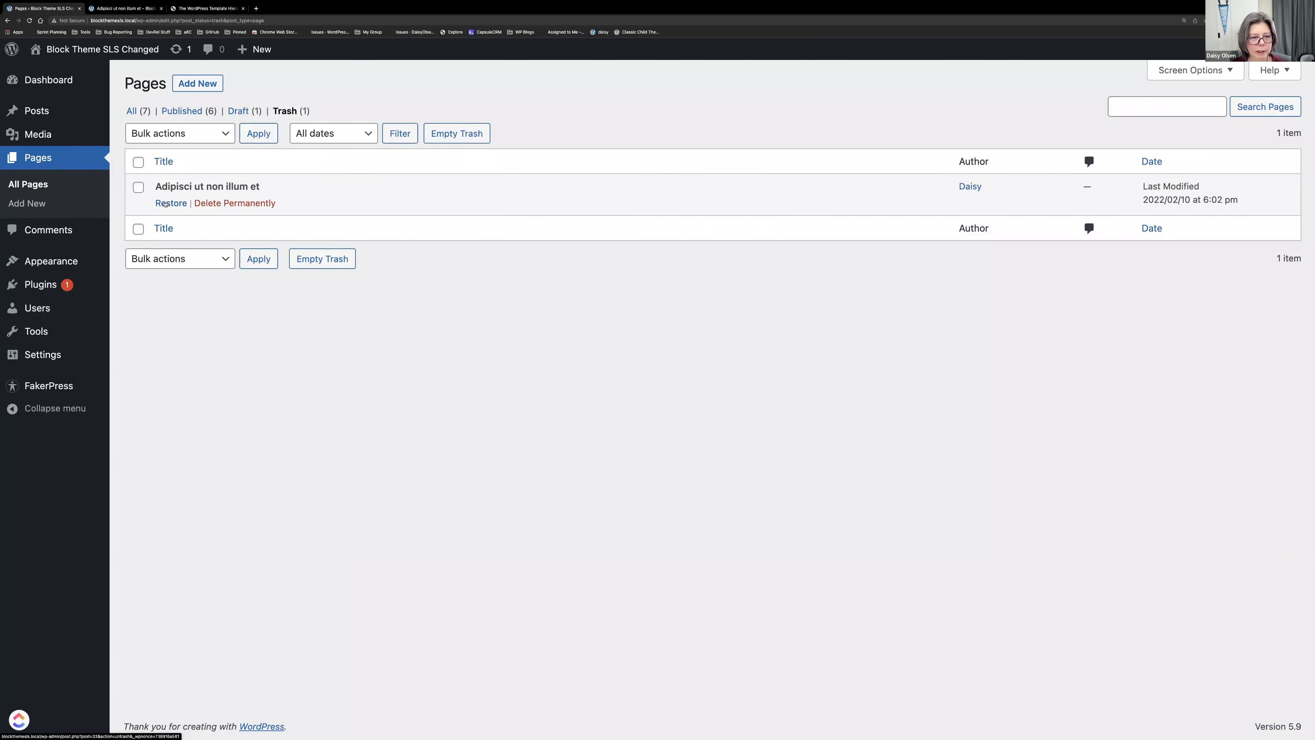
left_click(165, 204)
left_click(145, 153)
left_click(164, 203)
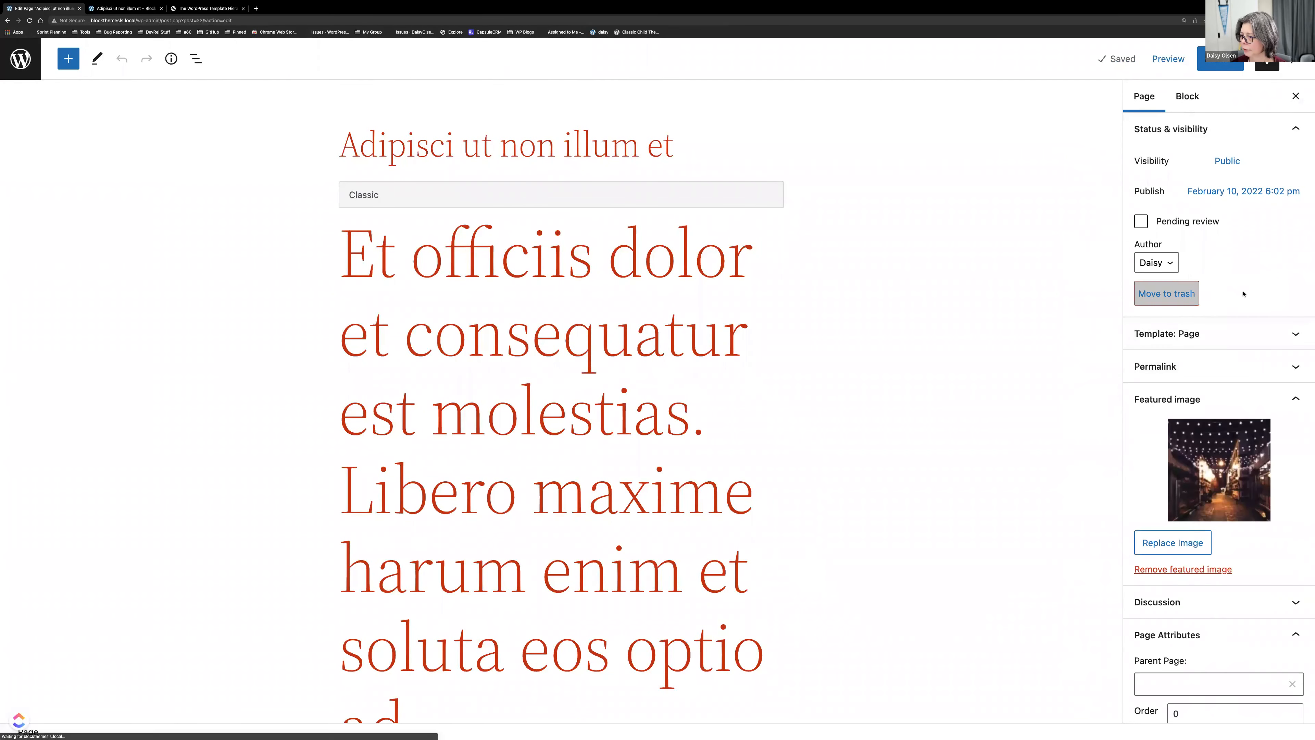
Step: View the list of templates available in the page's template settings
left_click(1296, 334)
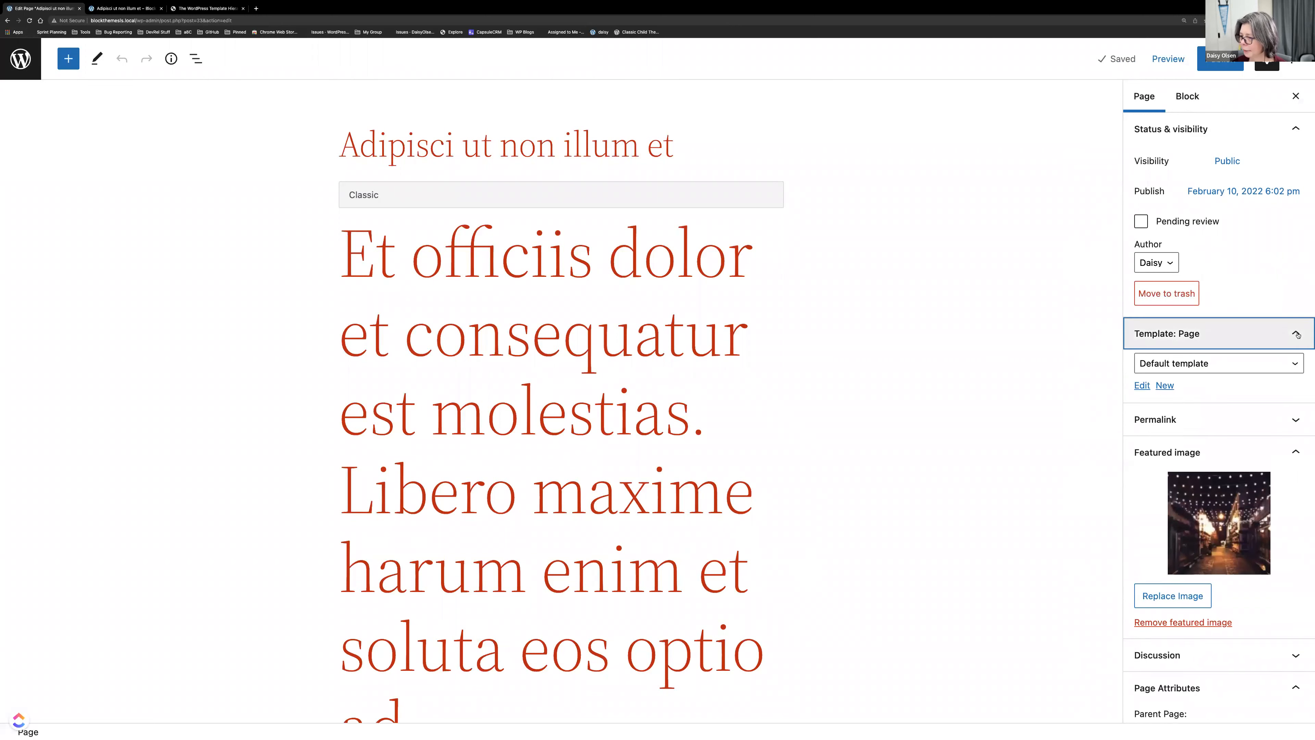
left_click(1142, 364)
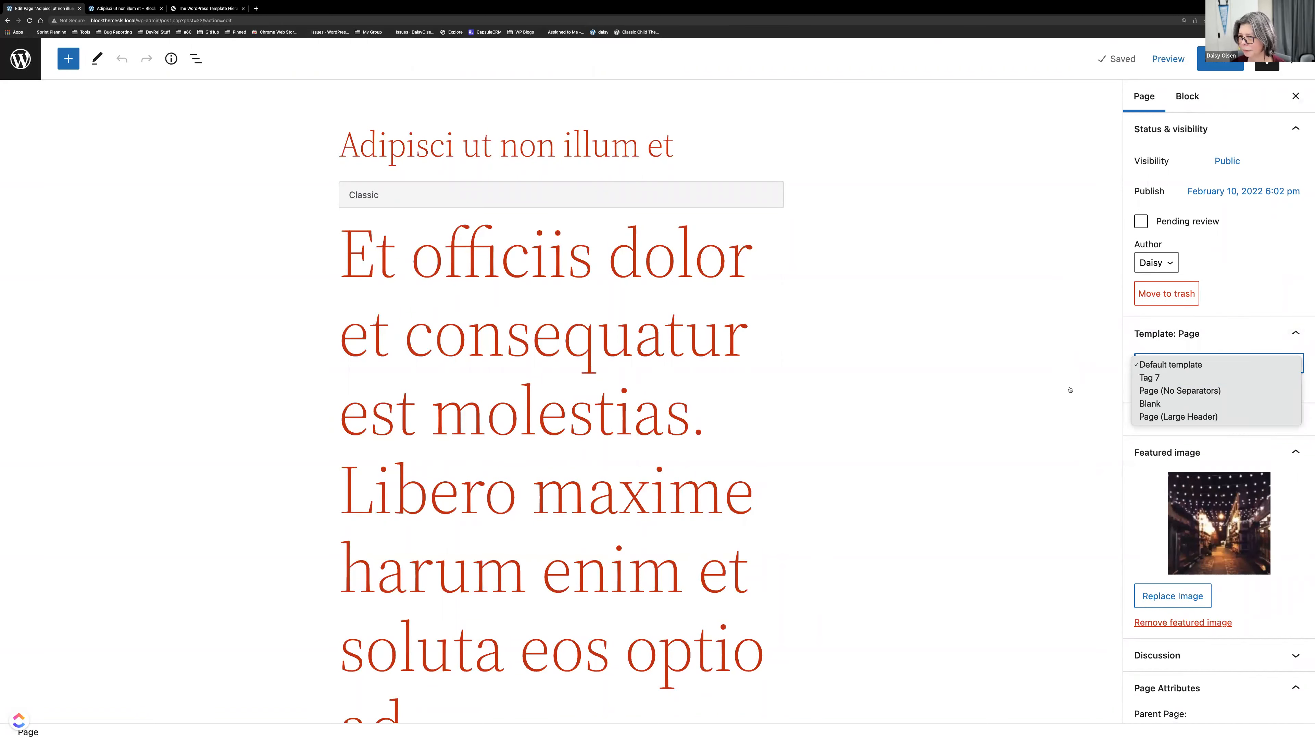
left_click(1049, 386)
Step: Switch to Visual Studio Code, enter null in the postTypes array of the tag-7 entry and save theme.json
key("ctrl+Left")
left_click(425, 276)
key("Down")
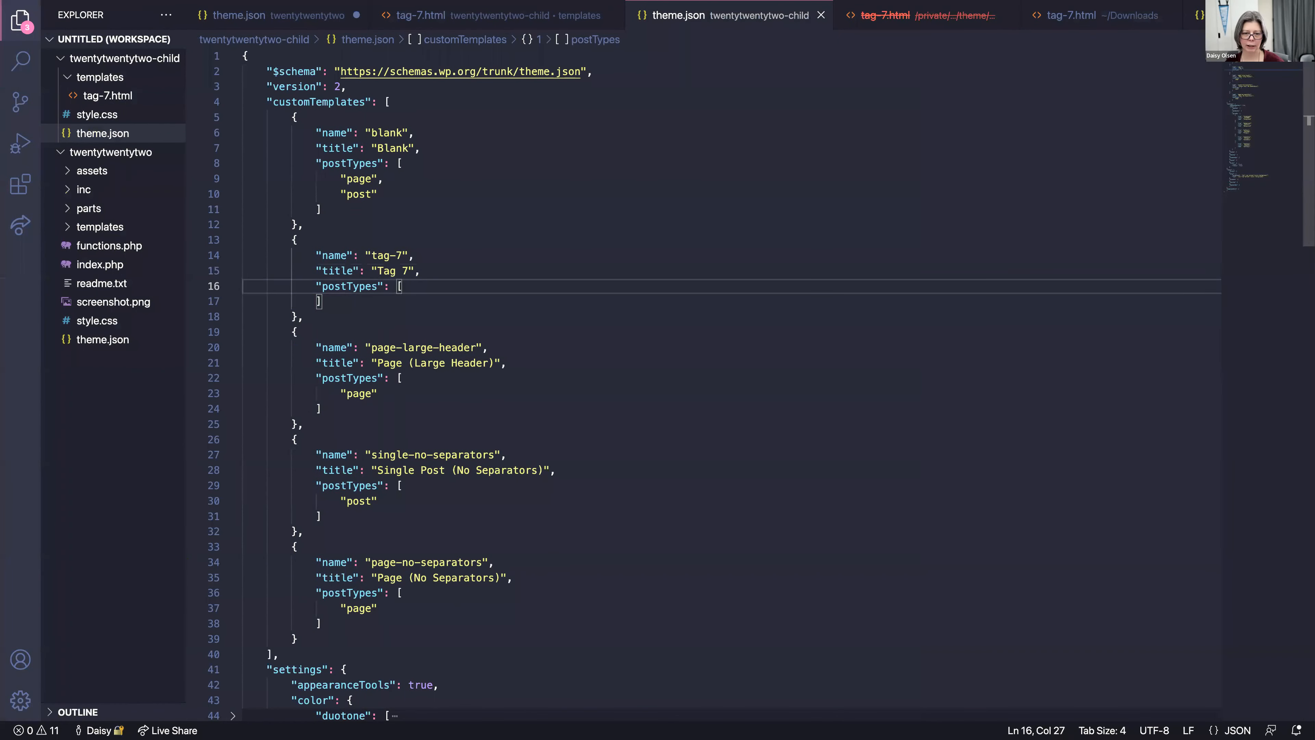
key("Return")
type("null")
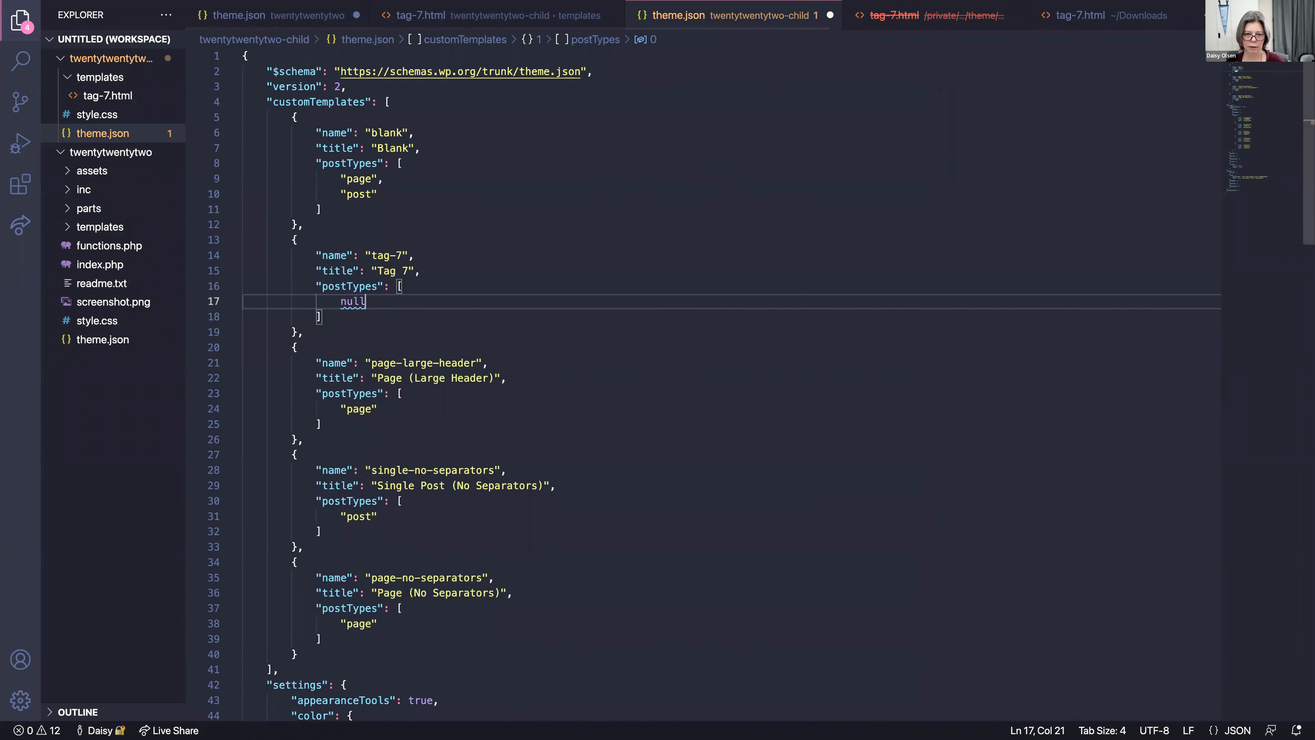
key("ctrl+s")
Step: Examine the validation message for the null value in the tag-7 entry's postTypes
left_click(346, 301)
left_click(368, 302)
left_click(340, 303)
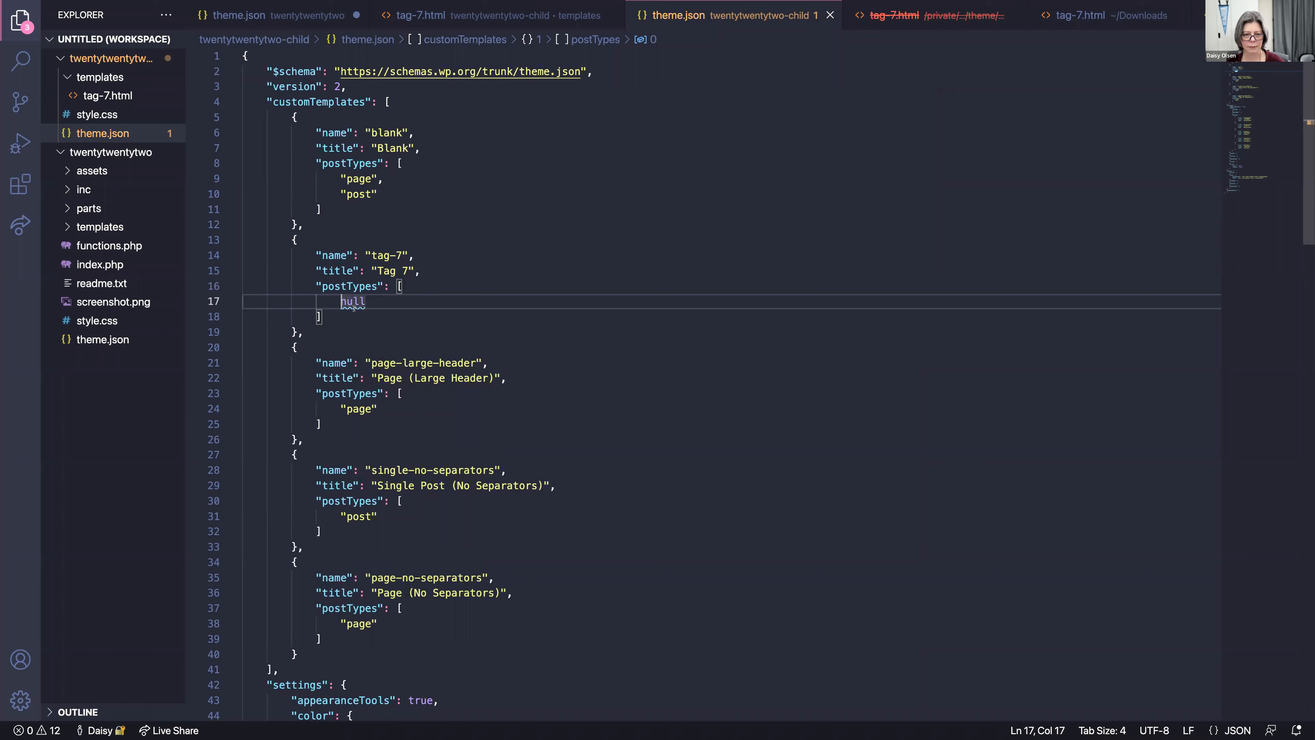
mouse_move(354, 302)
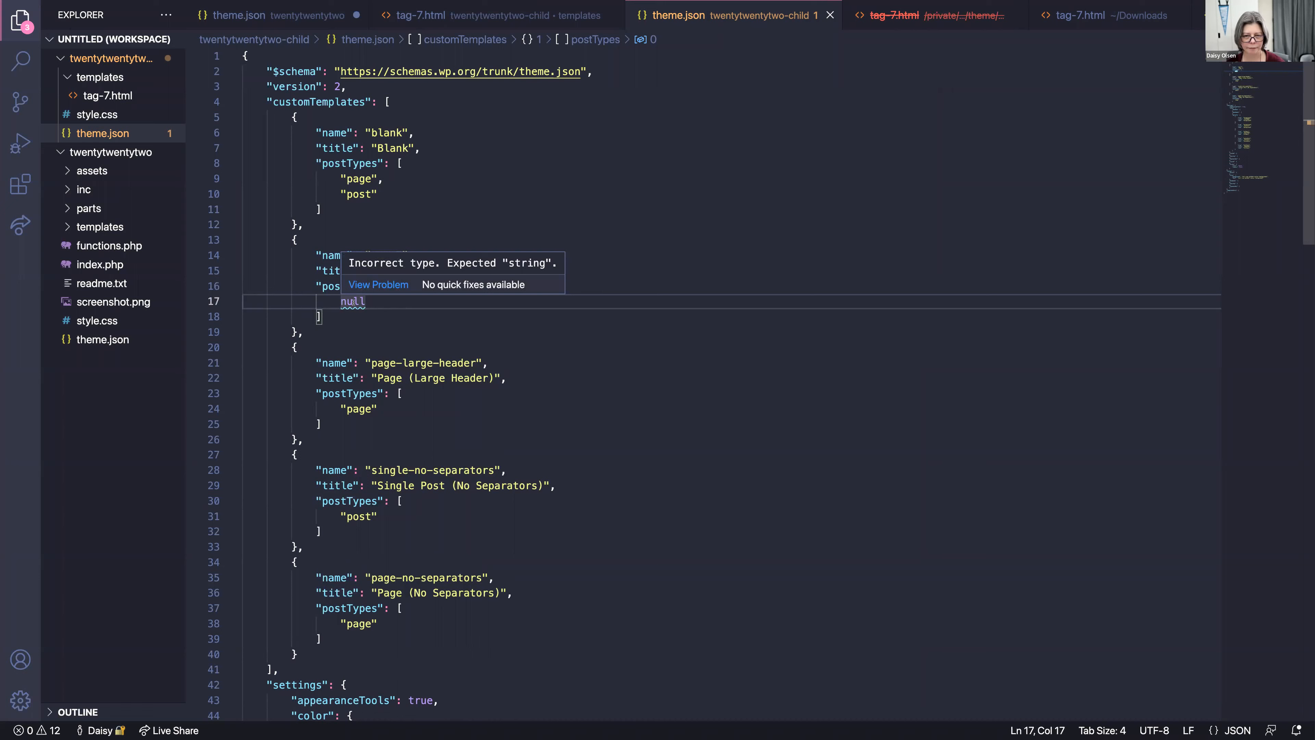
left_click(367, 301)
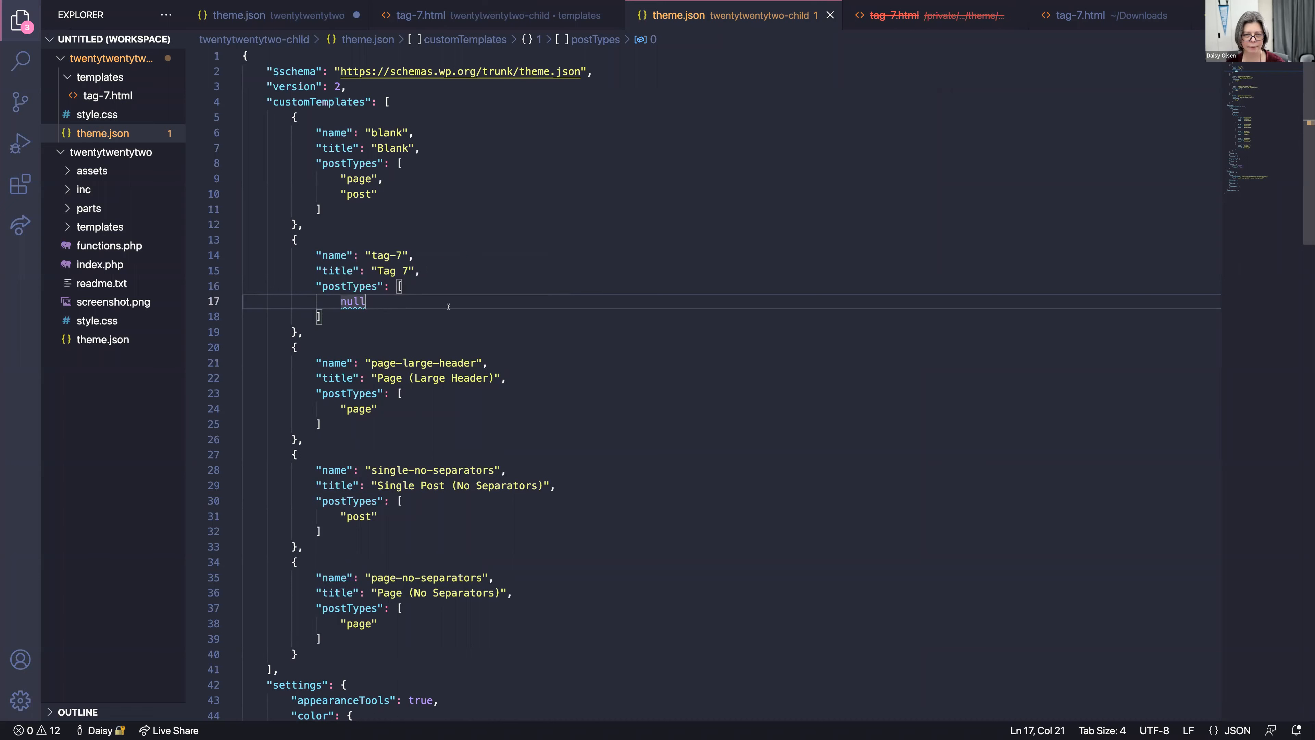
left_click_drag(367, 301, 341, 301)
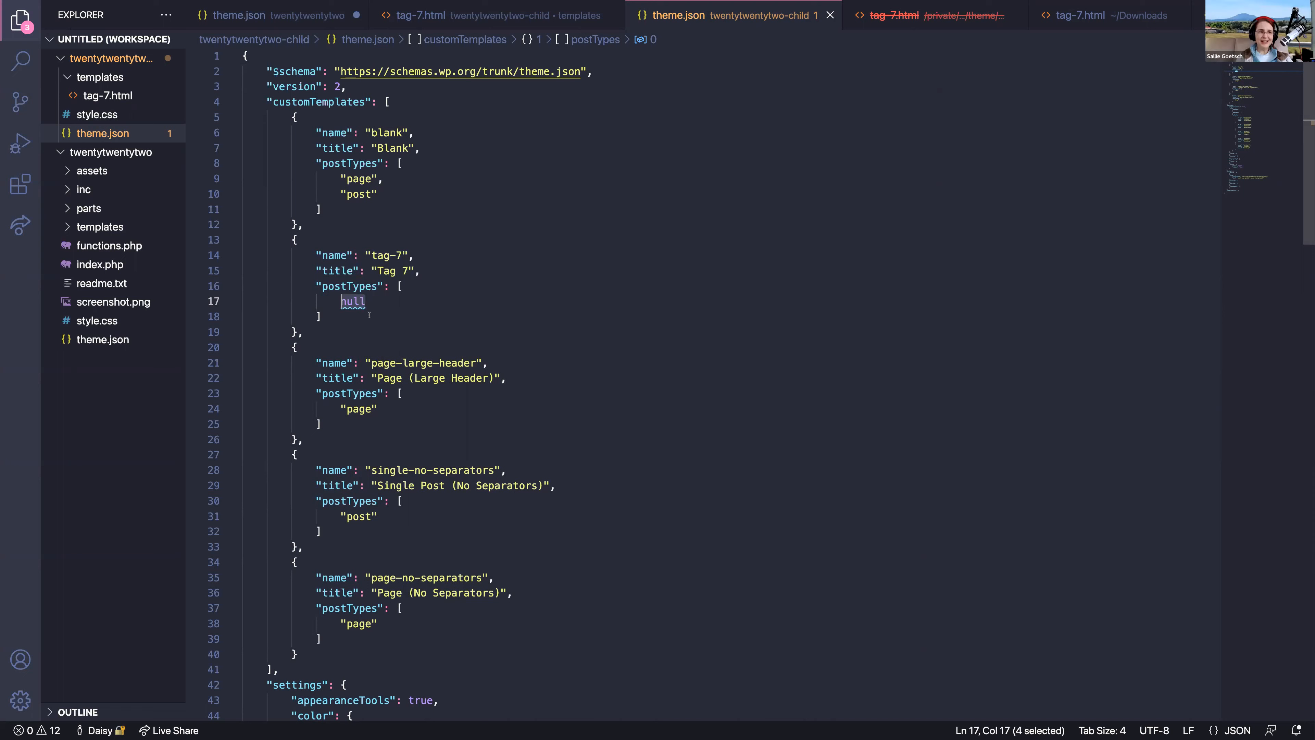
Step: Replace the null value in the tag-7 entry's postTypes with the string "none"
double_click(350, 302)
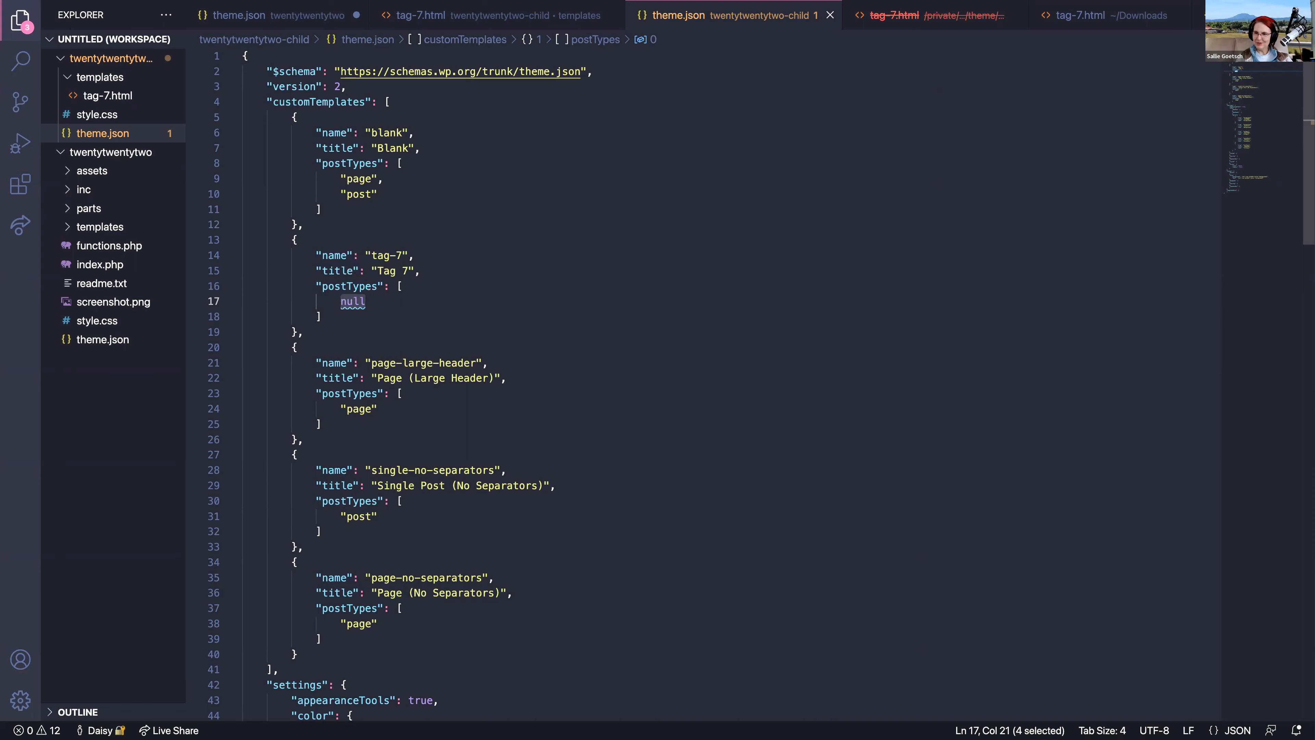
type("none")
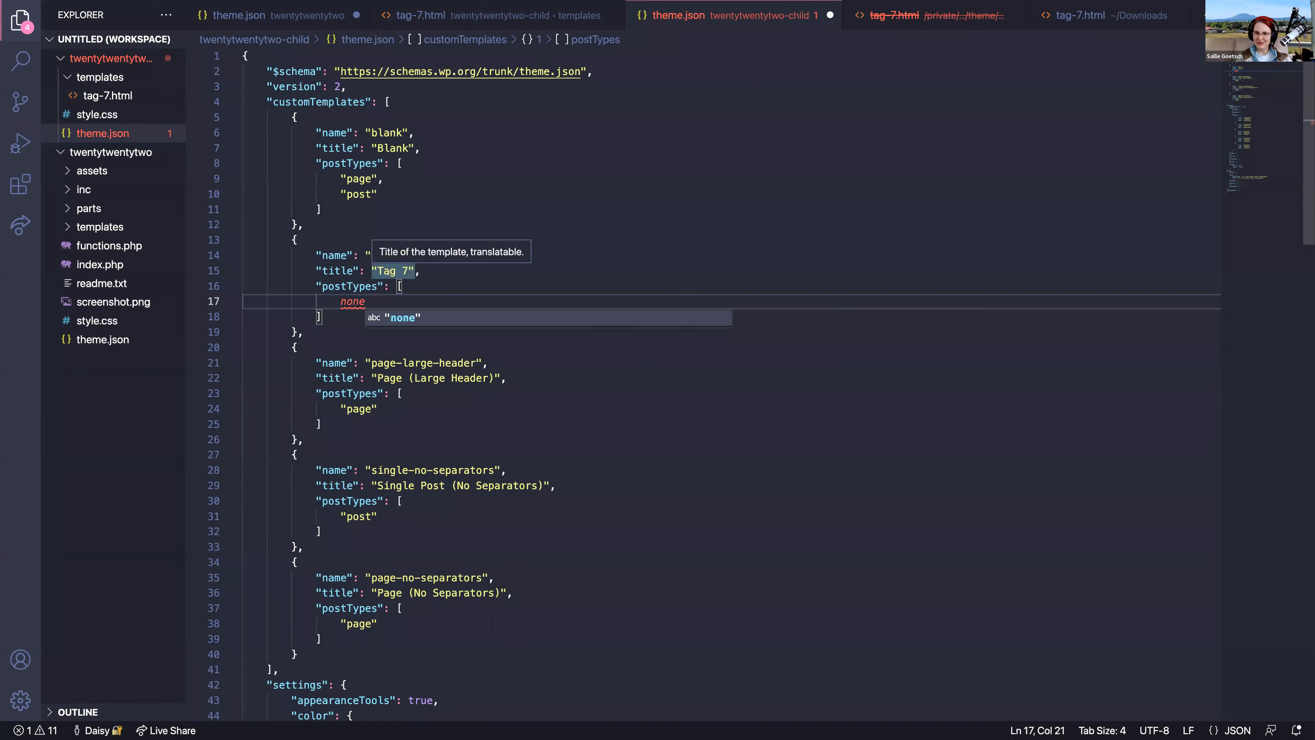
type("\"")
left_click(341, 301)
type("\"")
Step: Replace the "none" string in the tag-7 entry's postTypes with false
left_click_drag(379, 301, 339, 298)
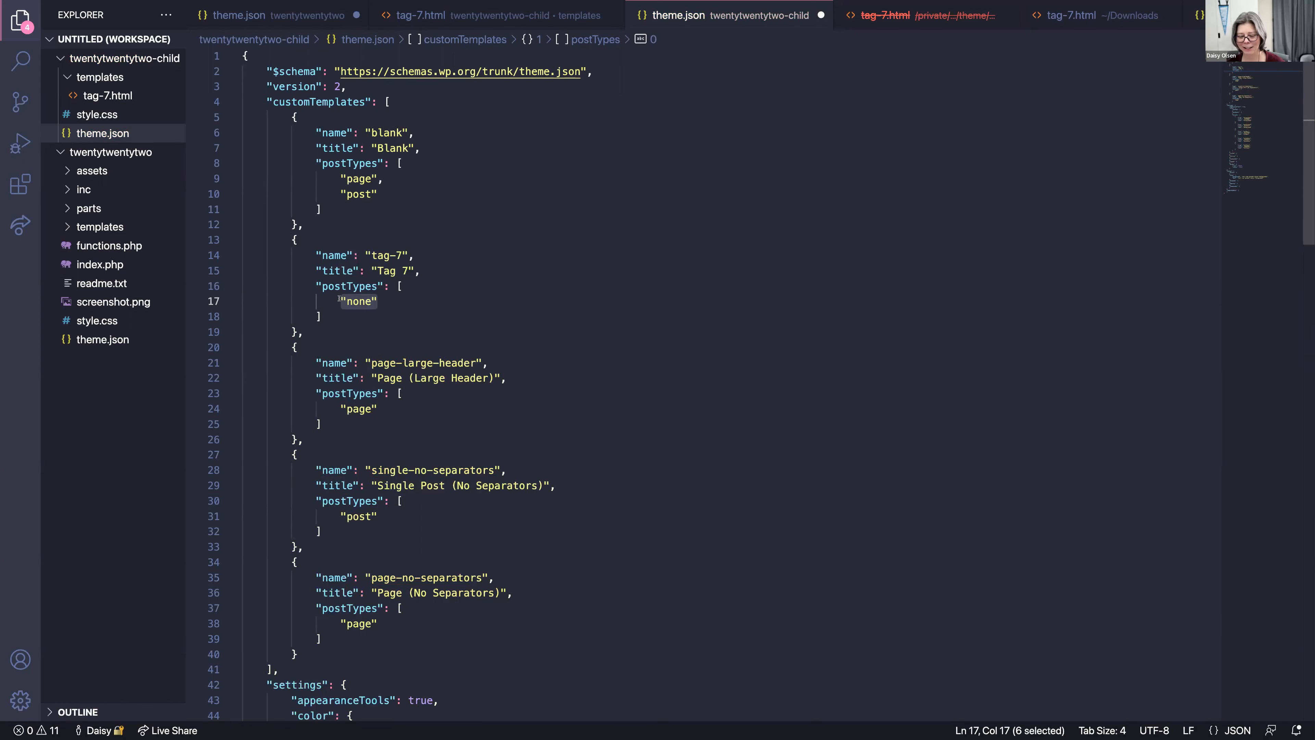
key("BackSpace")
key("Escape")
type("false")
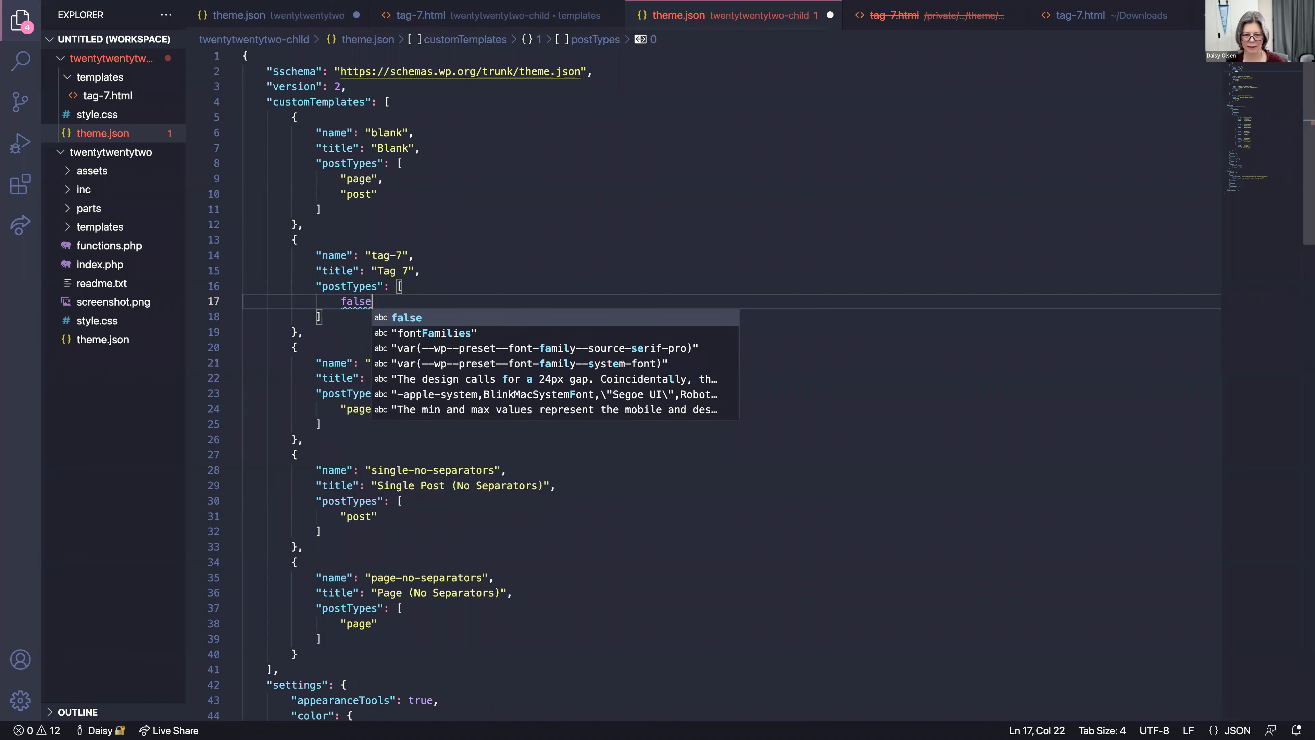
left_click(445, 269)
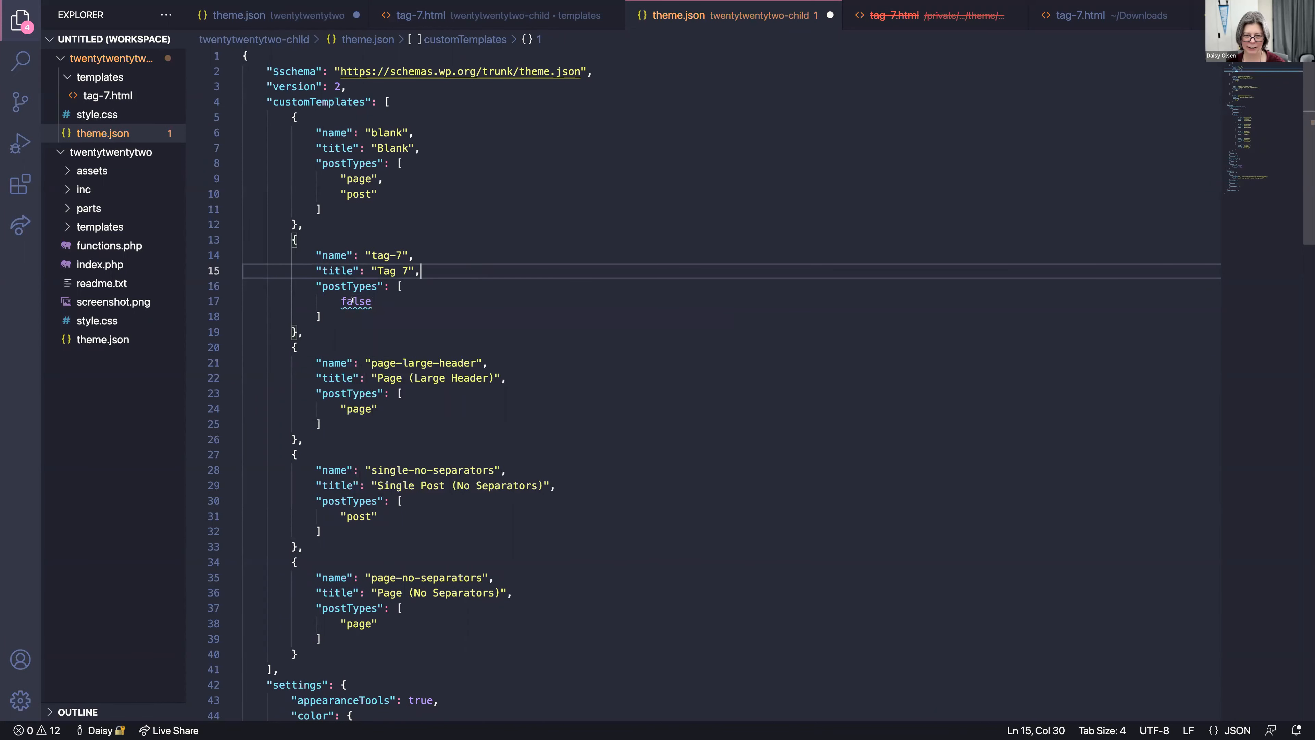
left_click(373, 302)
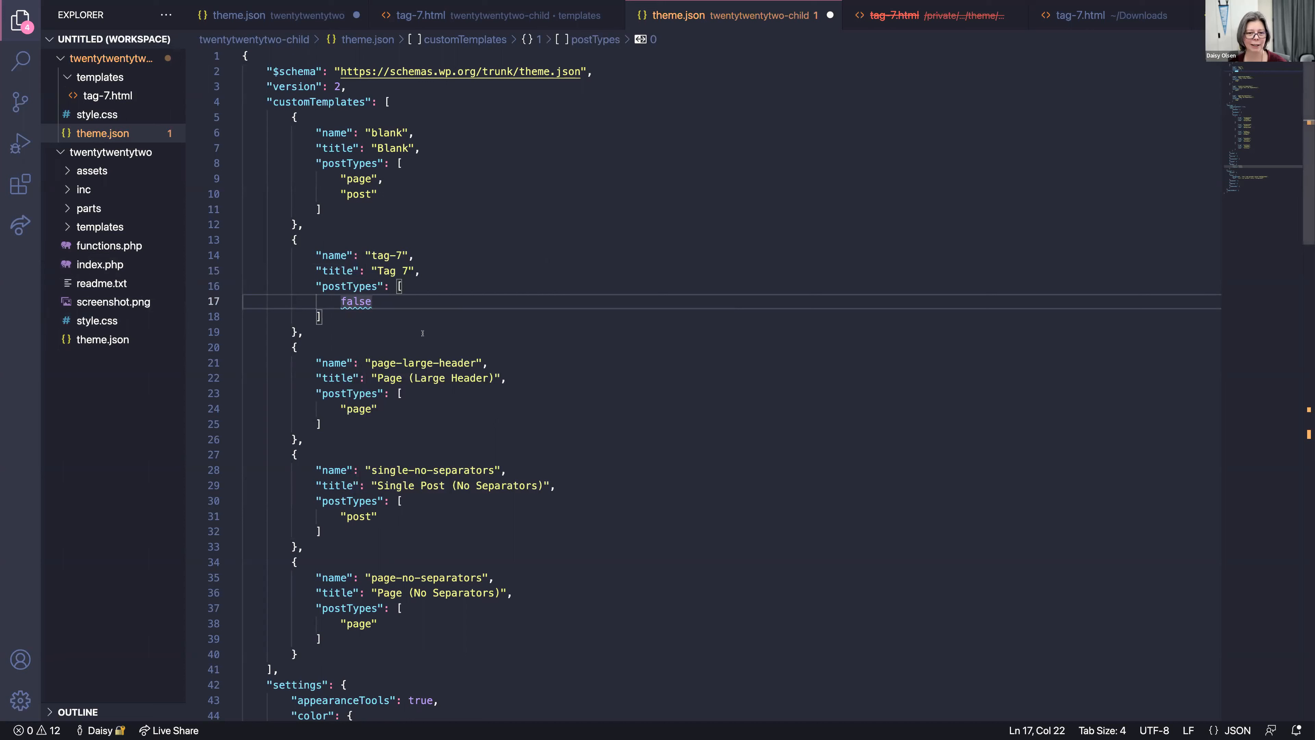
double_click(371, 299)
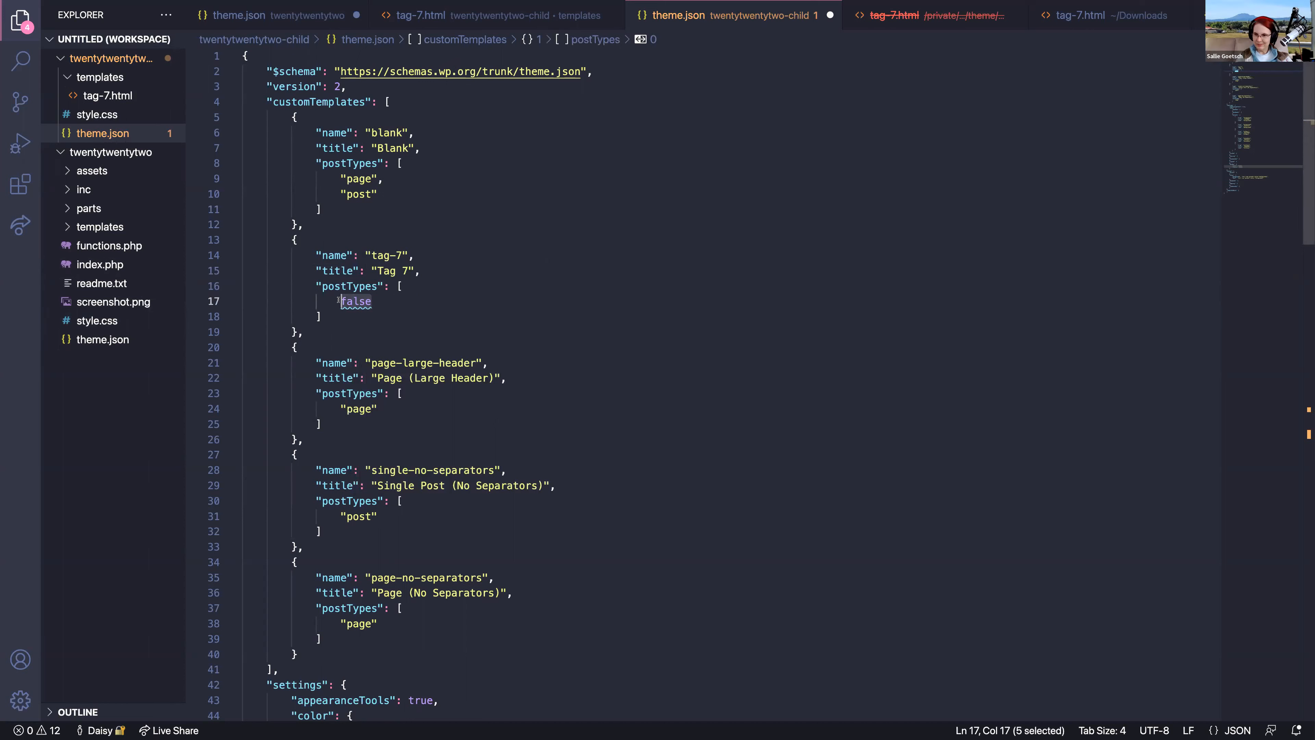
Step: Replace false in the tag-7 entry's postTypes with an empty string "" and save theme.json
type("\"\"")
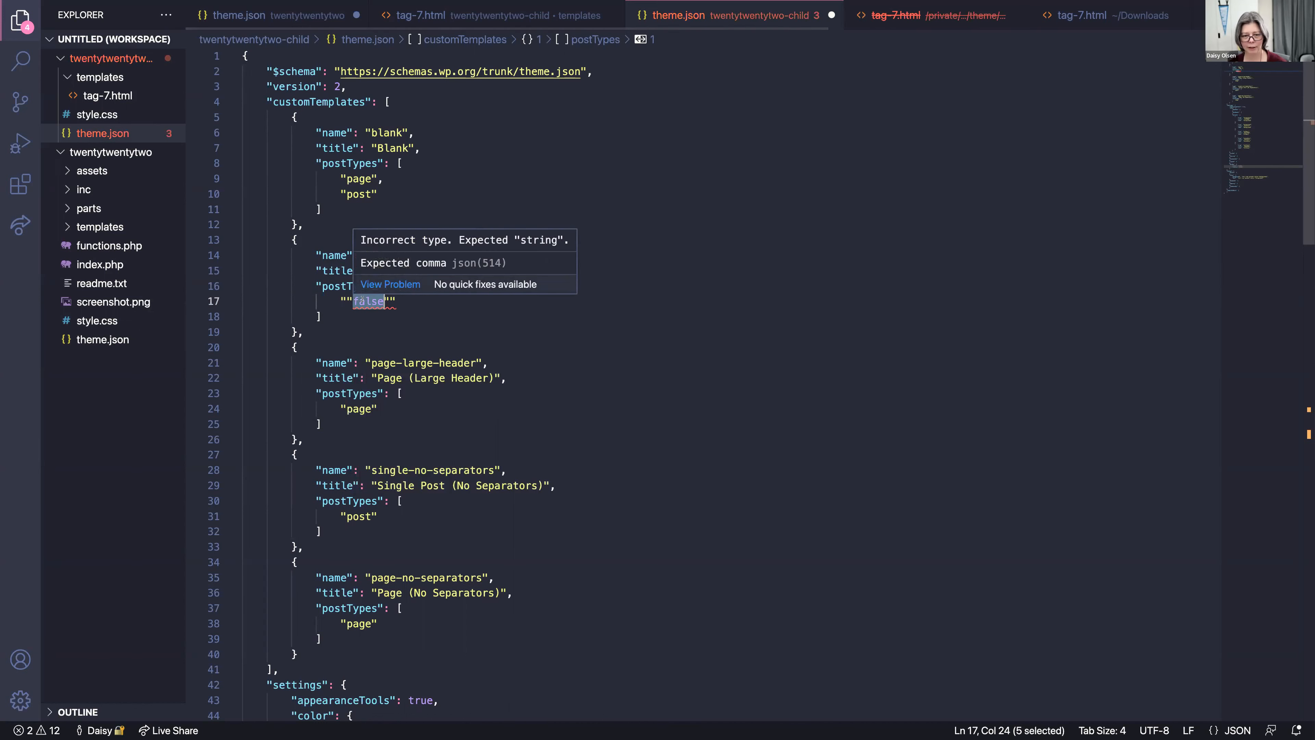
key("BackSpace")
key("BackSpace")
left_click(508, 311)
key("ctrl+s")
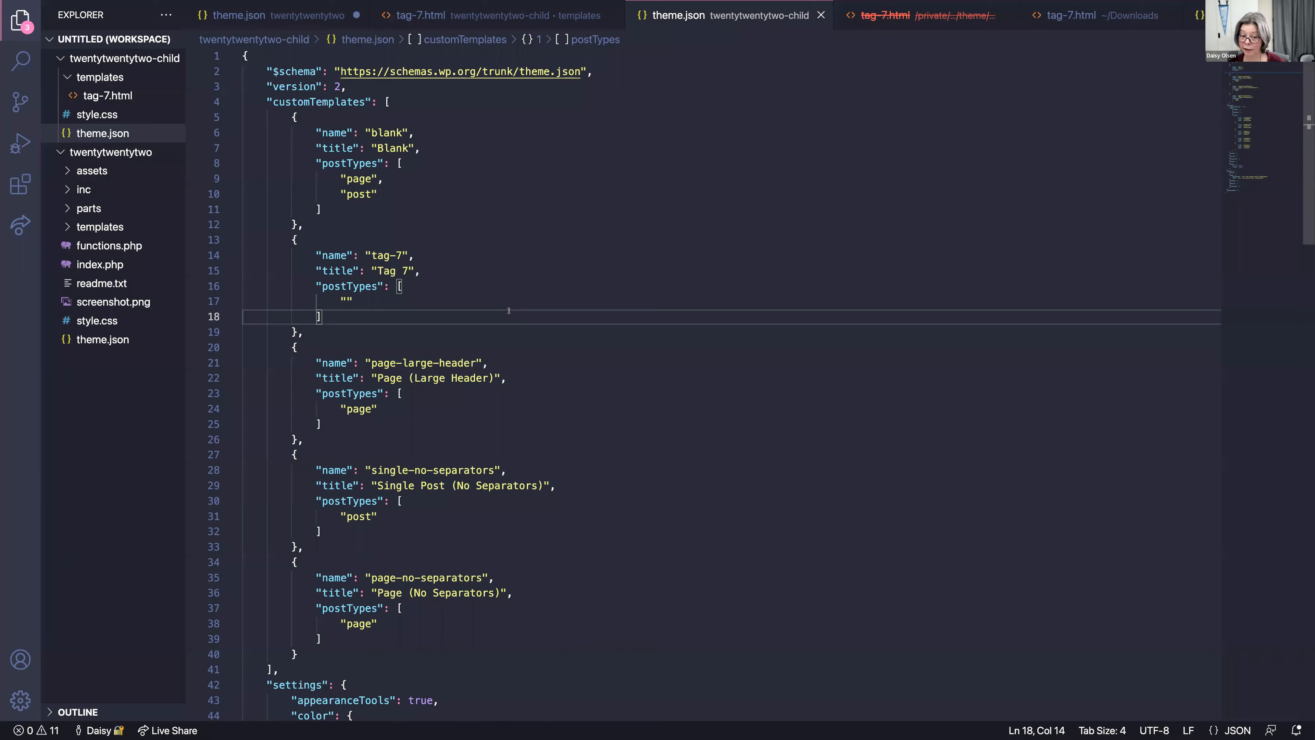
Step: Switch to the browser, reload the page editor and check which templates are offered for the page
key("ctrl+Right")
left_click(254, 21)
key("Return")
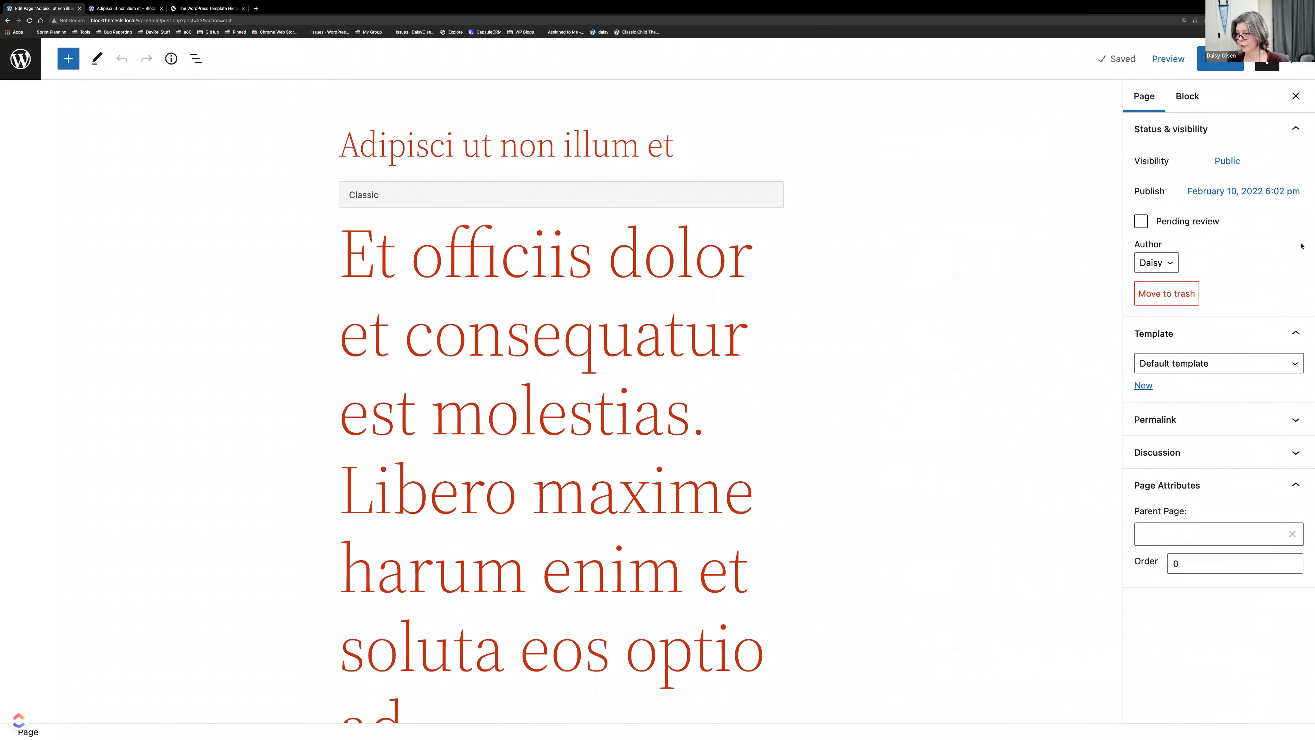
left_click(1277, 364)
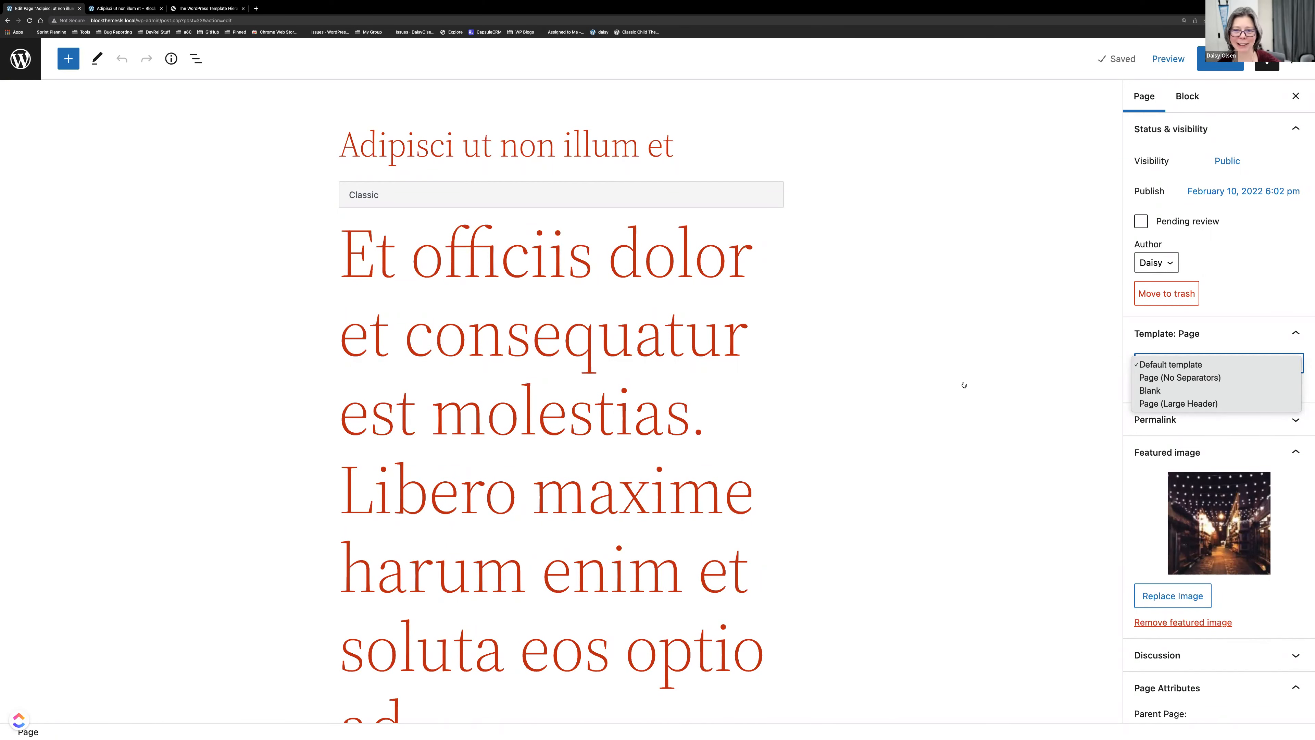
Step: Return to Visual Studio Code and review the tag-7 entry with its empty postTypes string
key("ctrl+Left")
left_click(334, 298)
type("\"\"")
left_click_drag(334, 299, 325, 299)
left_click(360, 301)
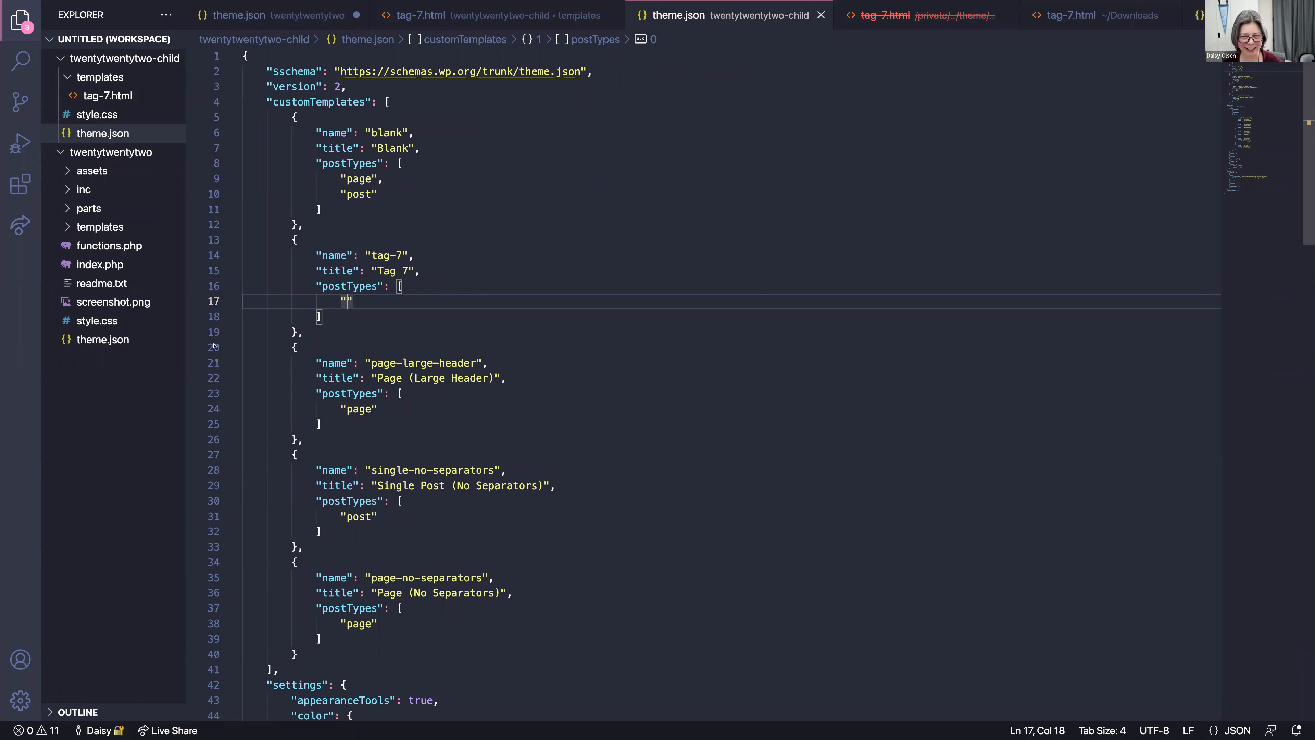
key("ctrl+Right")
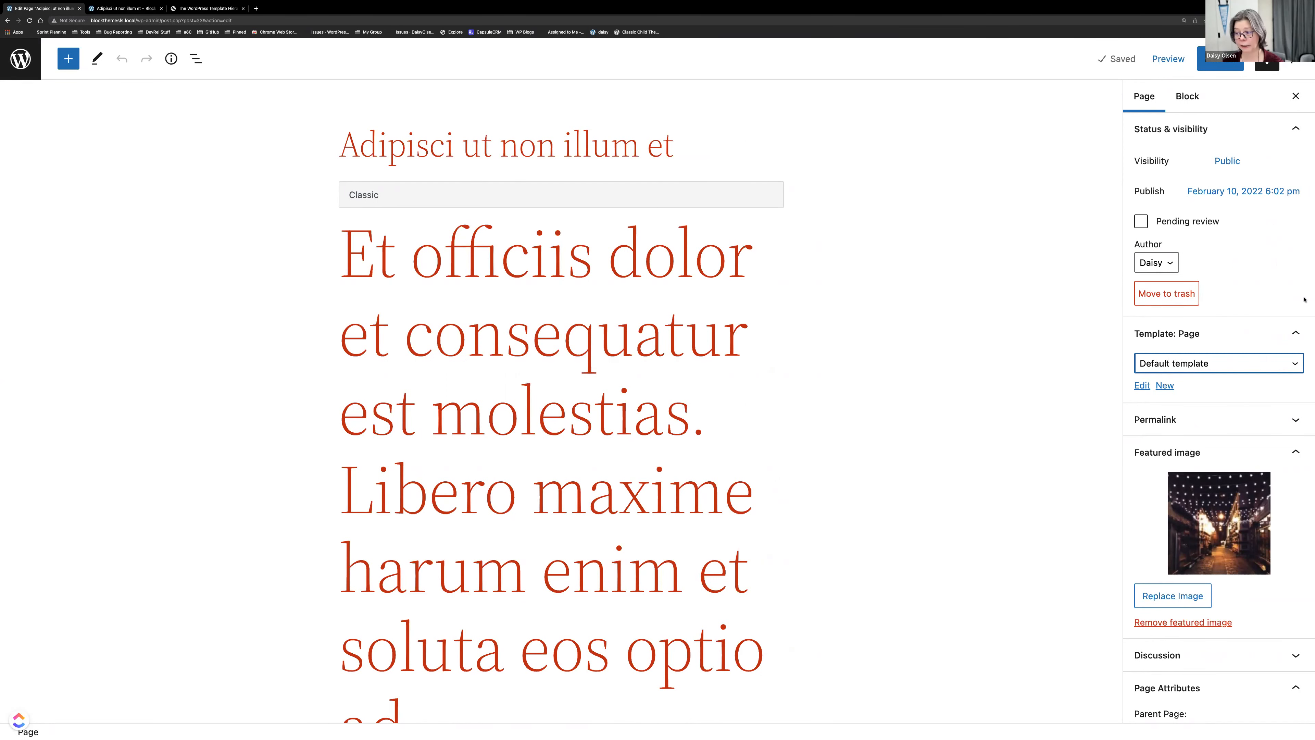
key("ctrl+Left")
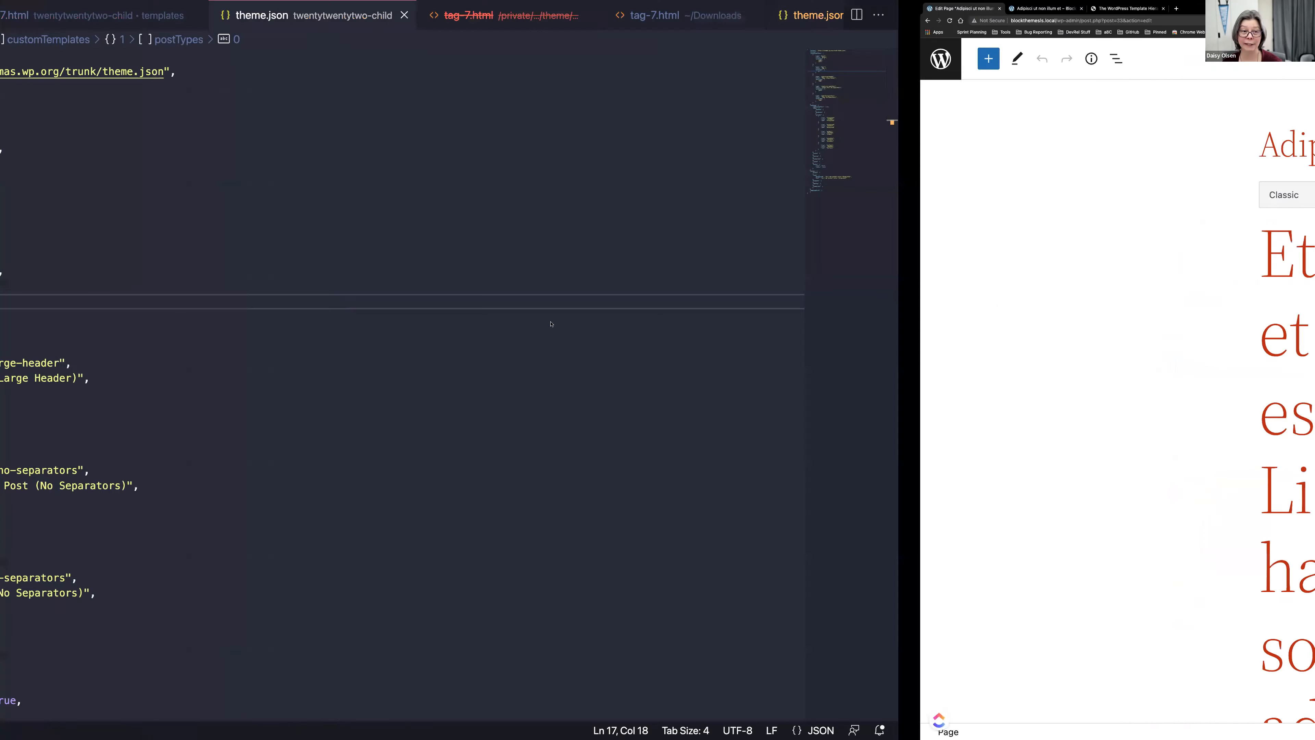
left_click_drag(352, 317, 238, 250)
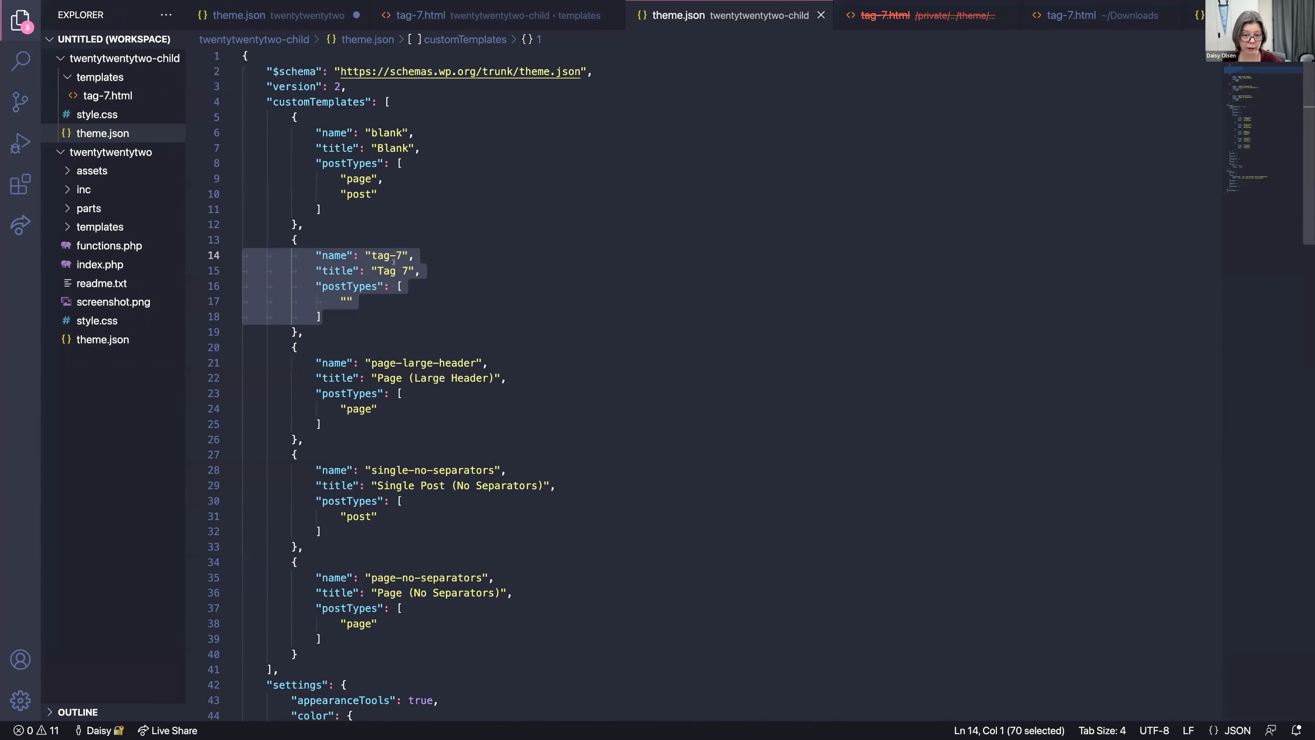
left_click(364, 314)
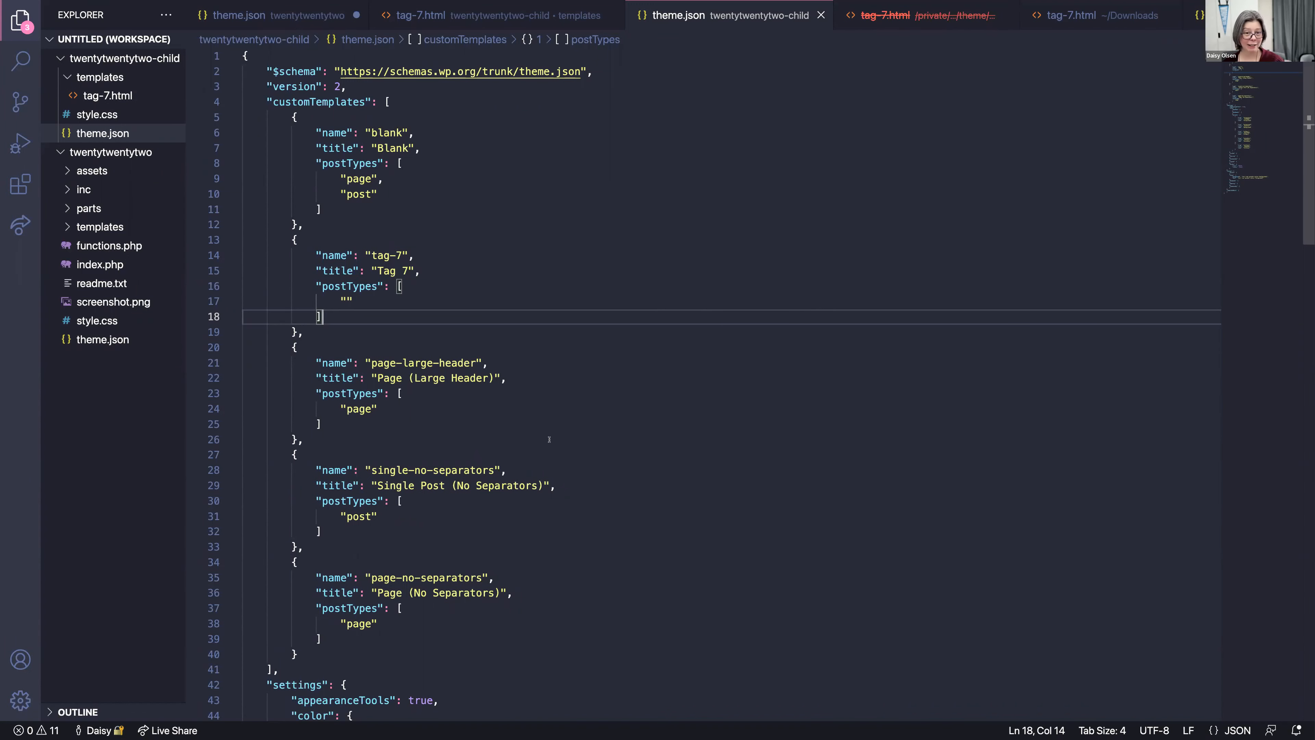
Step: Compare the postTypes of the blank, single-no-separators and tag-7 entries under customTemplates
scroll(549, 439, "down", 2)
scroll(431, 455, "up", 2)
scroll(431, 454, "down", 1)
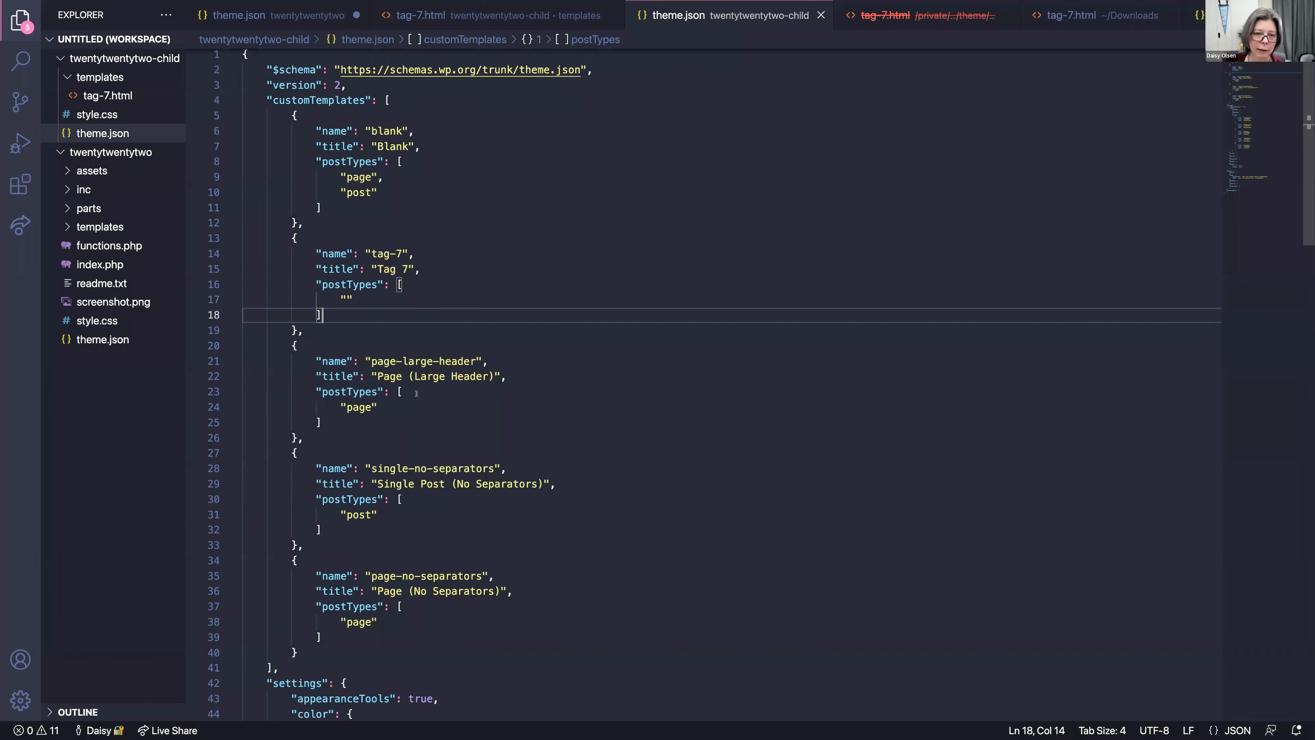
left_click_drag(387, 196, 232, 178)
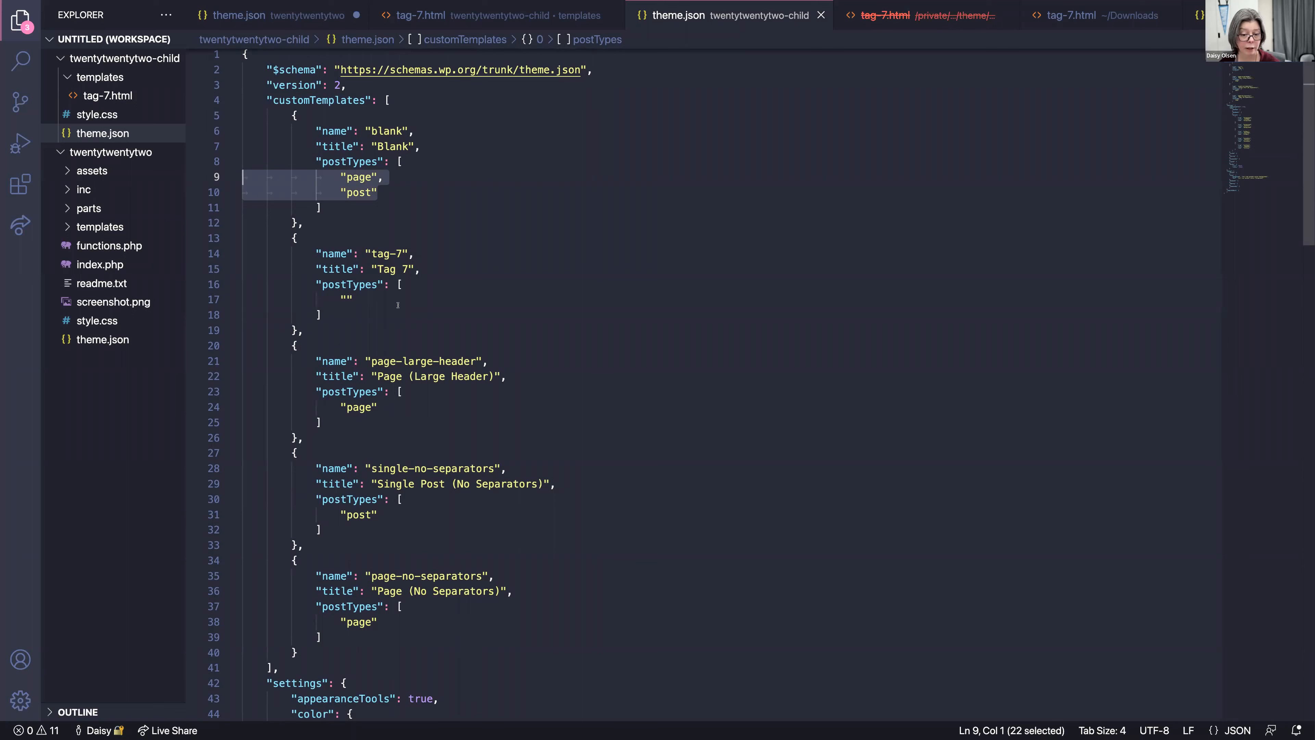
scroll(308, 526, "down", 5)
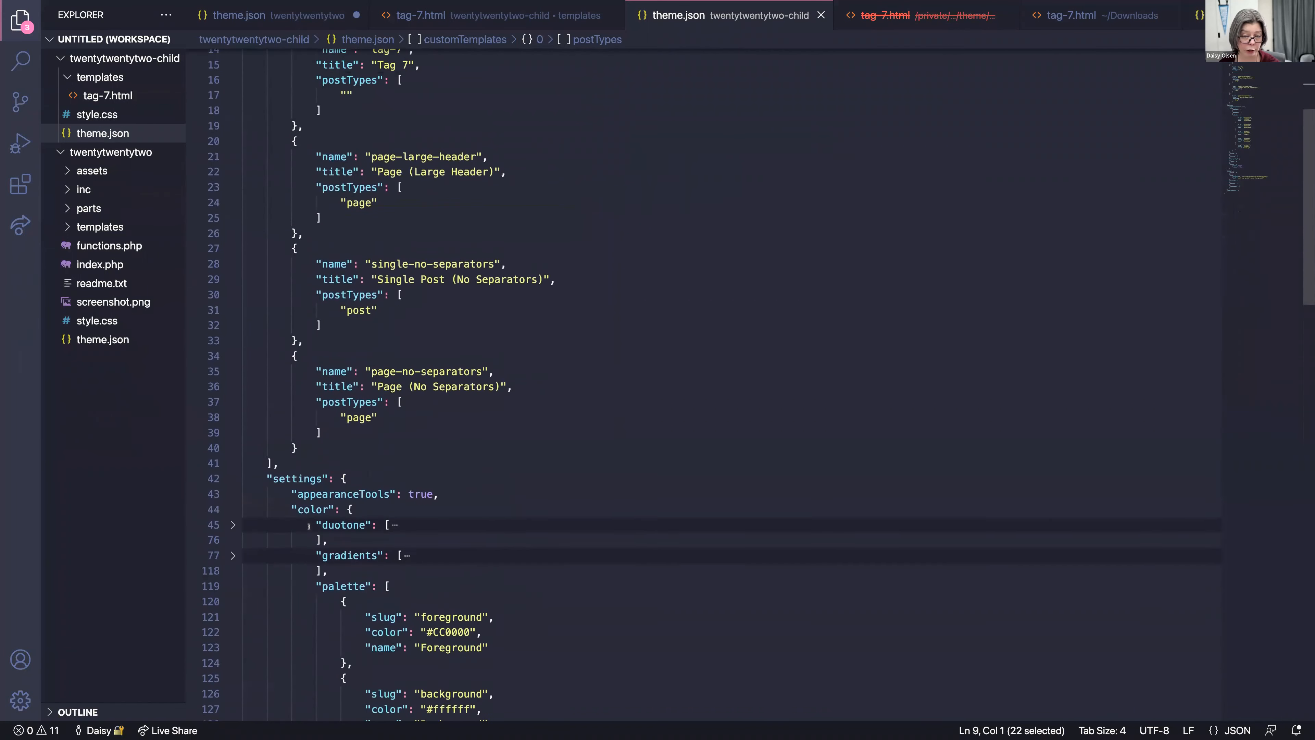
scroll(309, 526, "up", 3)
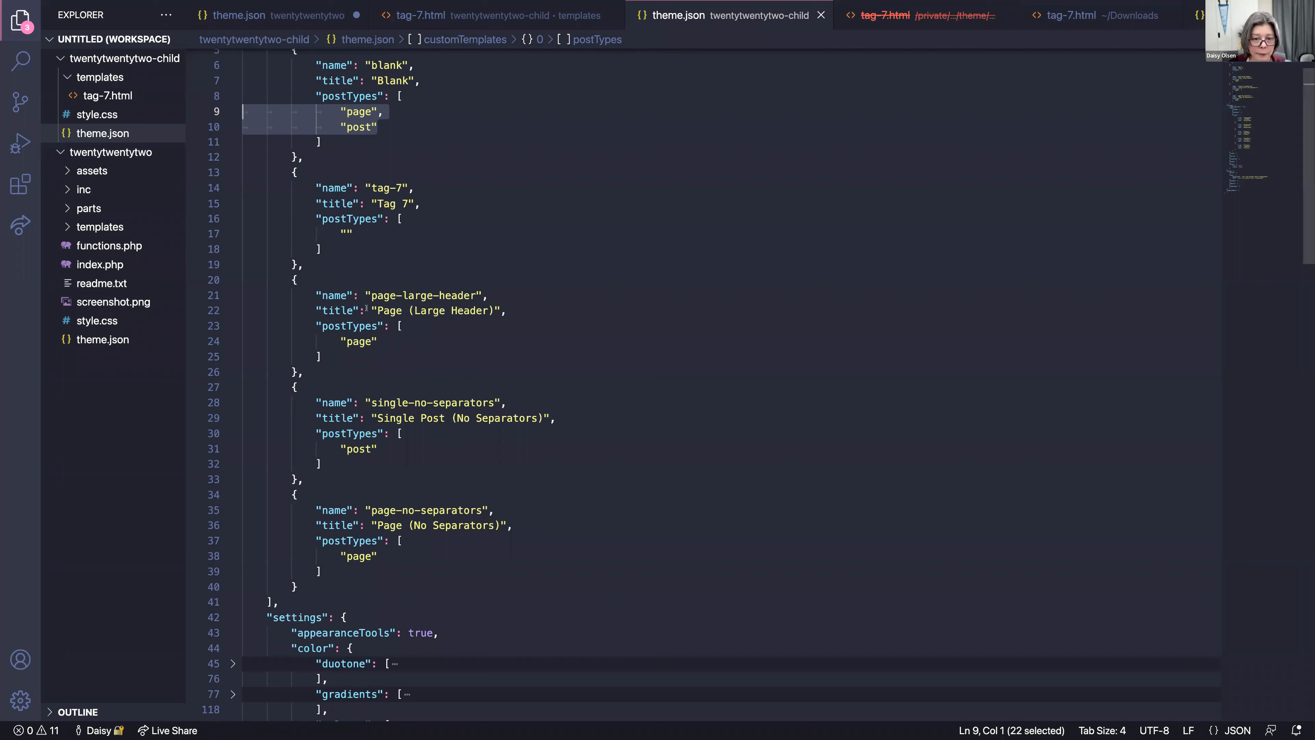
scroll(356, 148, "up", 2)
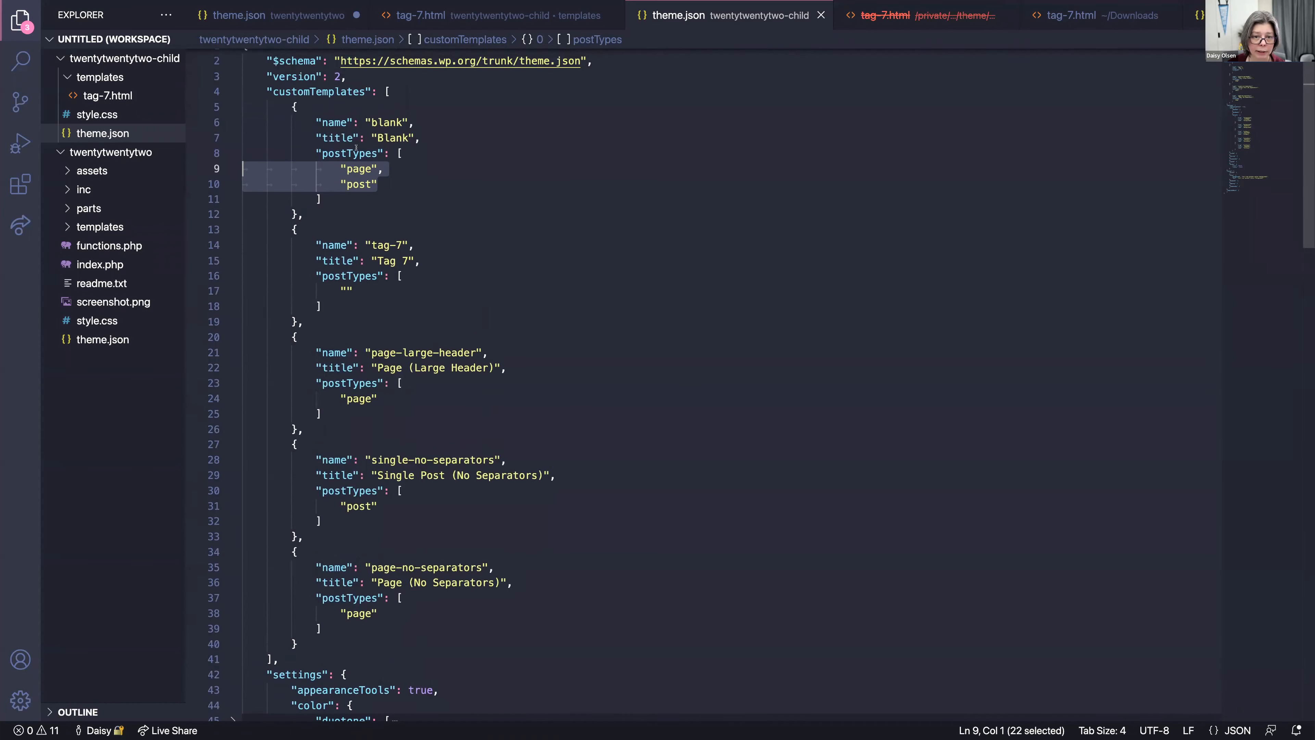
key("Right")
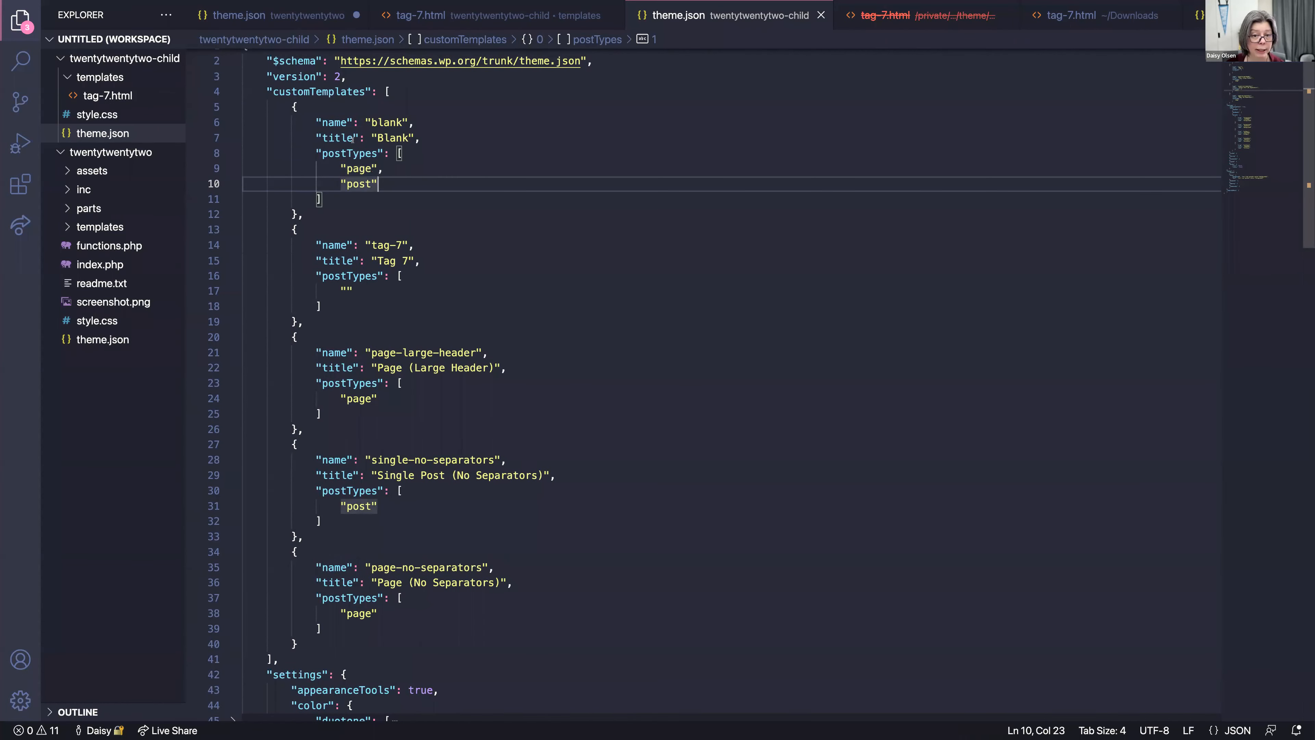
left_click(416, 122)
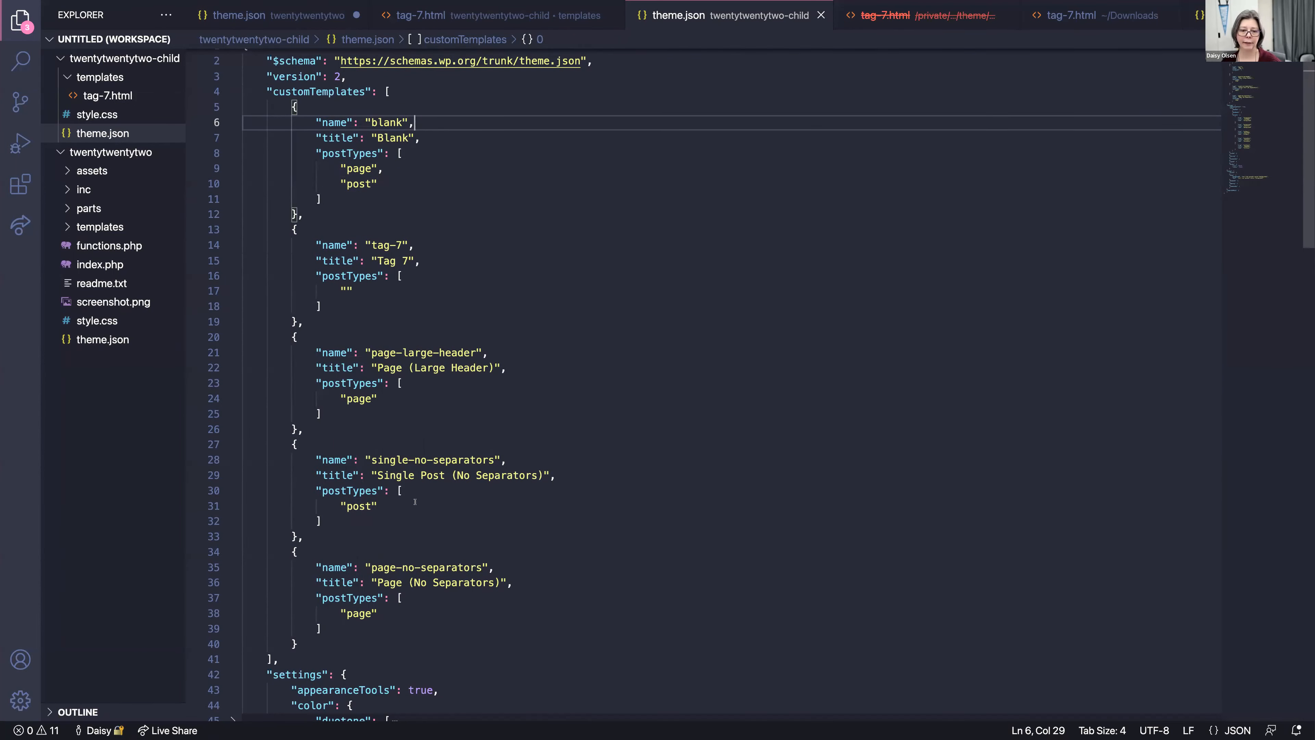
left_click_drag(344, 523, 245, 460)
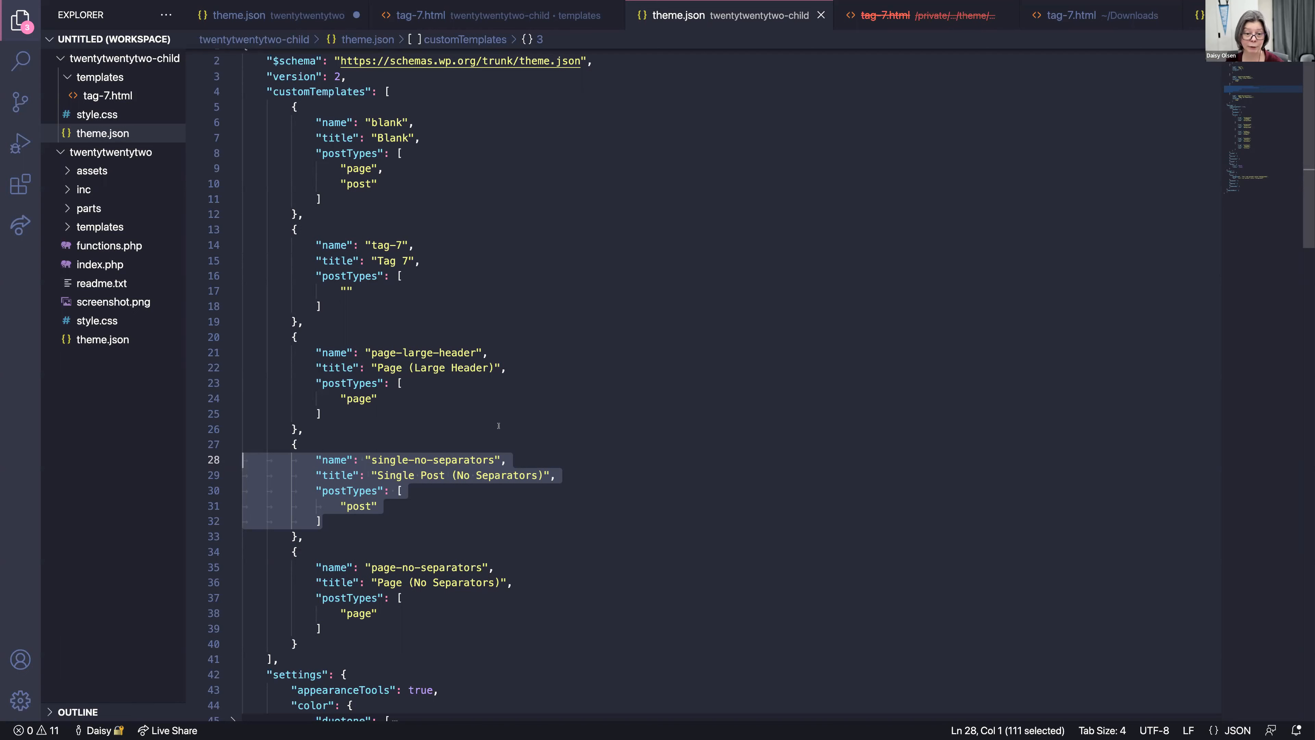
left_click_drag(324, 306, 225, 246)
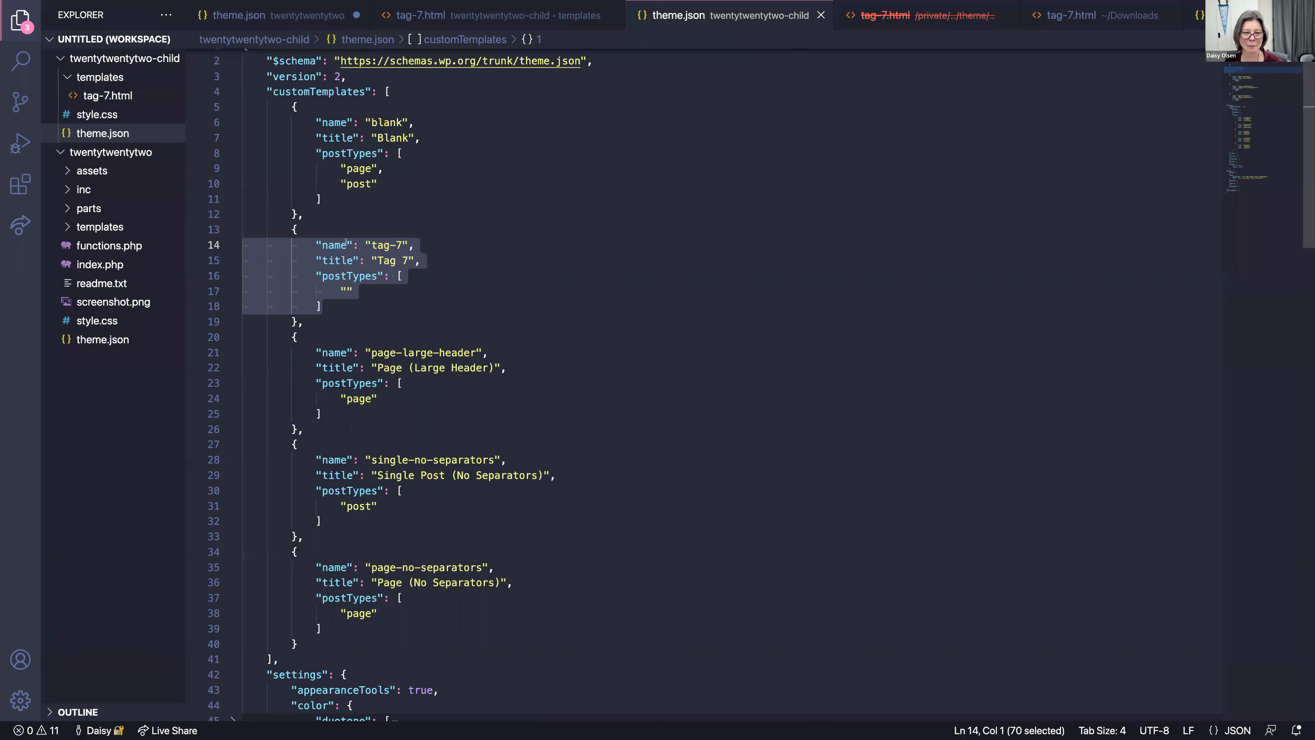
left_click(355, 303)
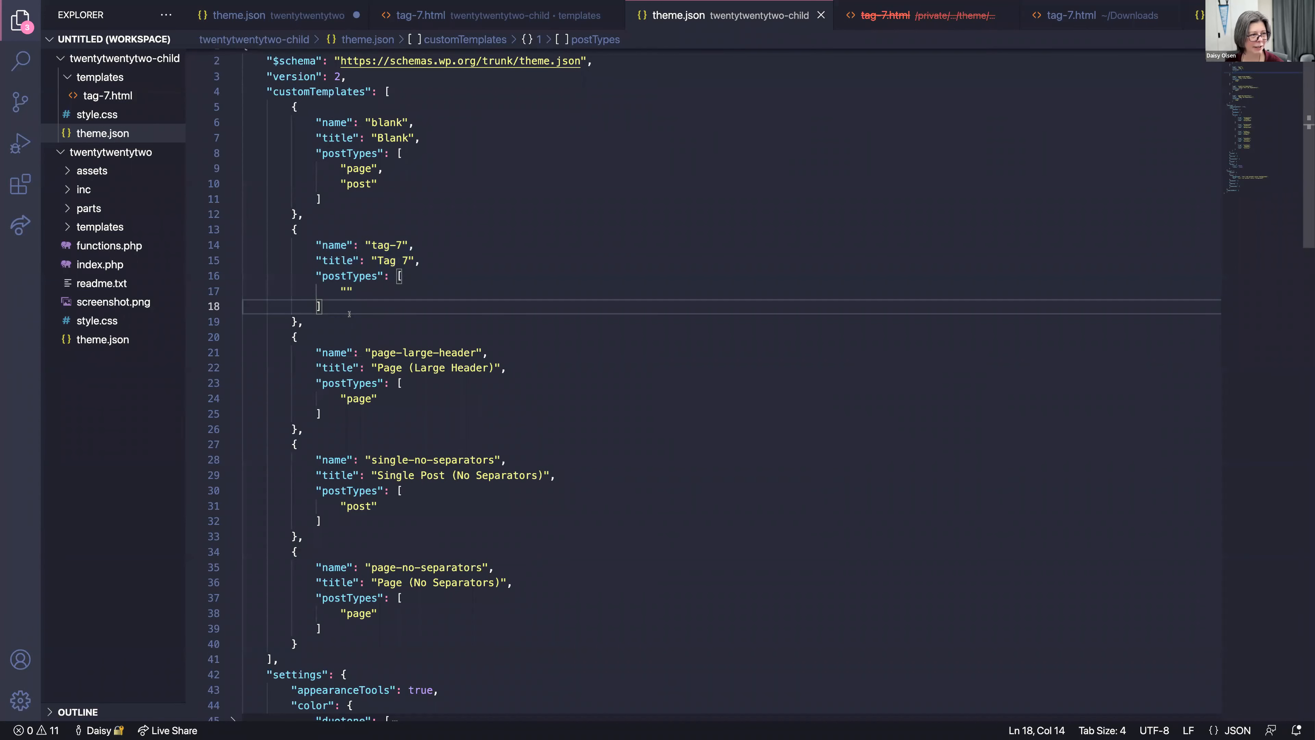
Step: Unfold the templateParts array at the end of theme.json and each of its entries to examine their name, title and area
scroll(383, 342, "down", 20)
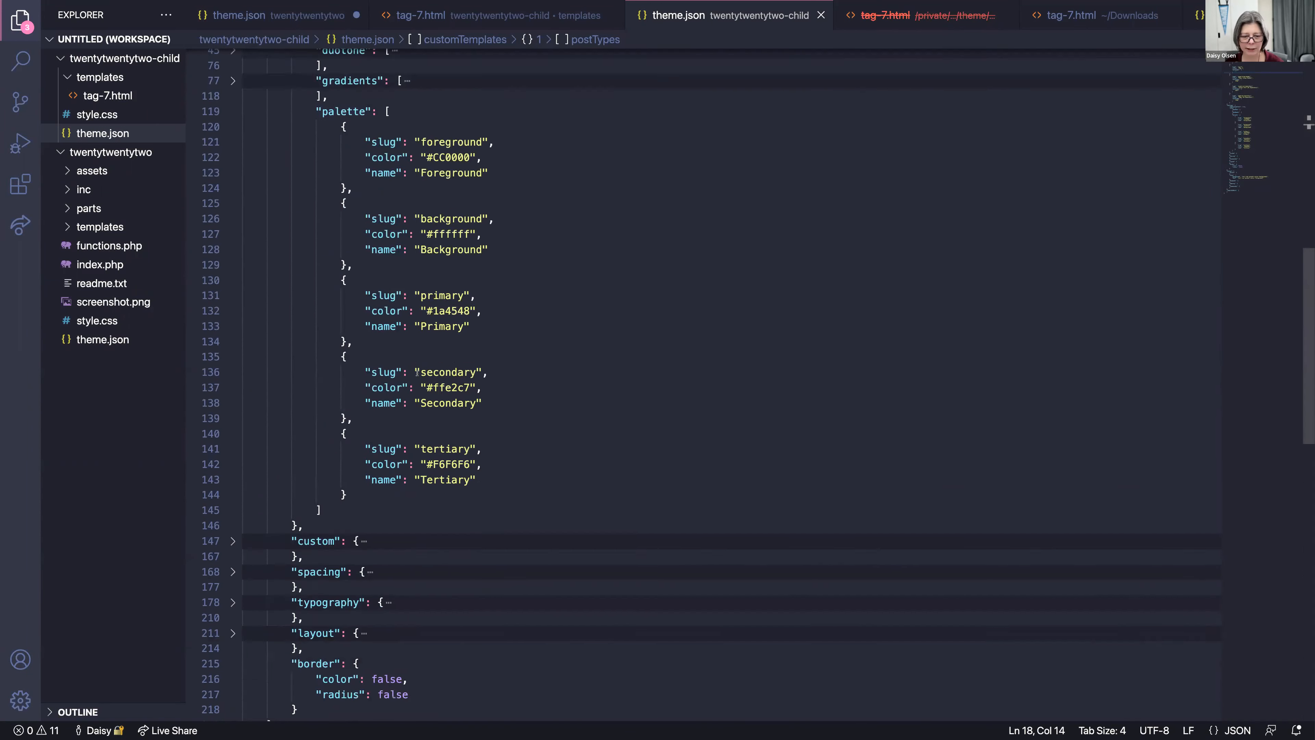
scroll(417, 373, "up", 10)
scroll(340, 422, "down", 3)
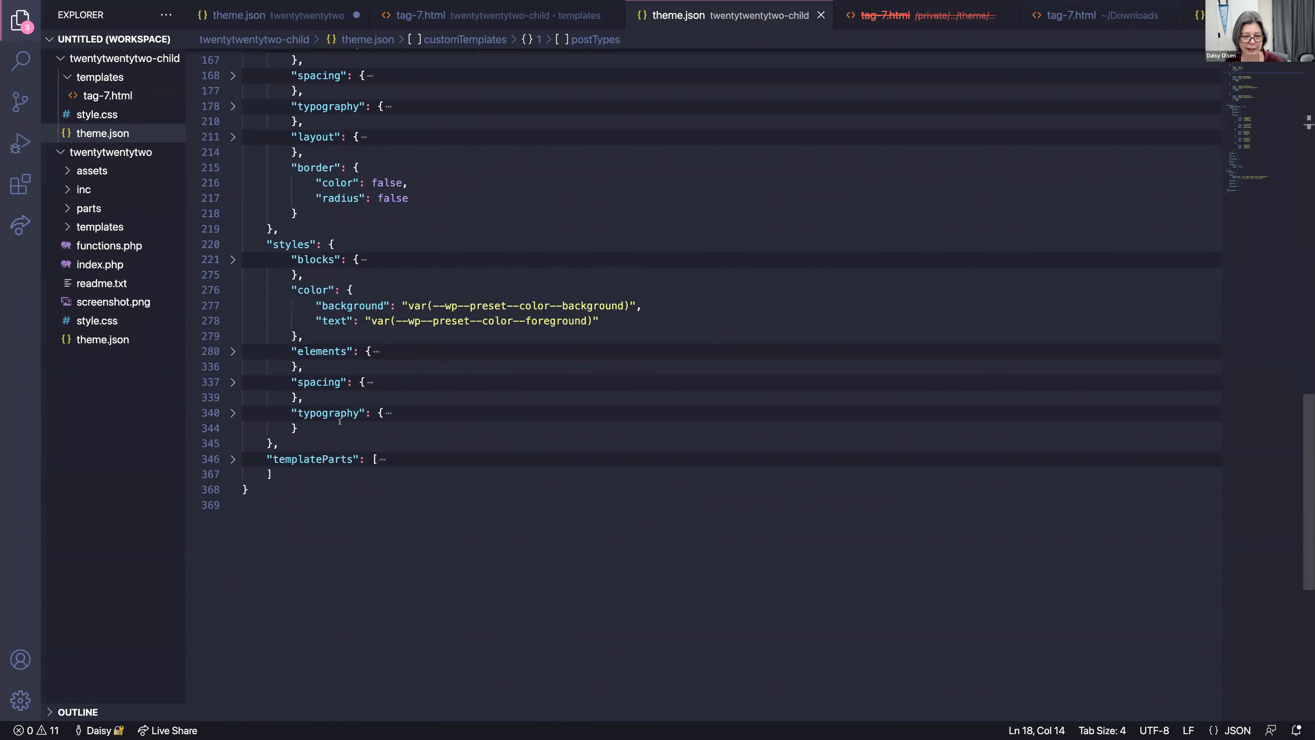
left_click(232, 459)
scroll(325, 456, "down", 7)
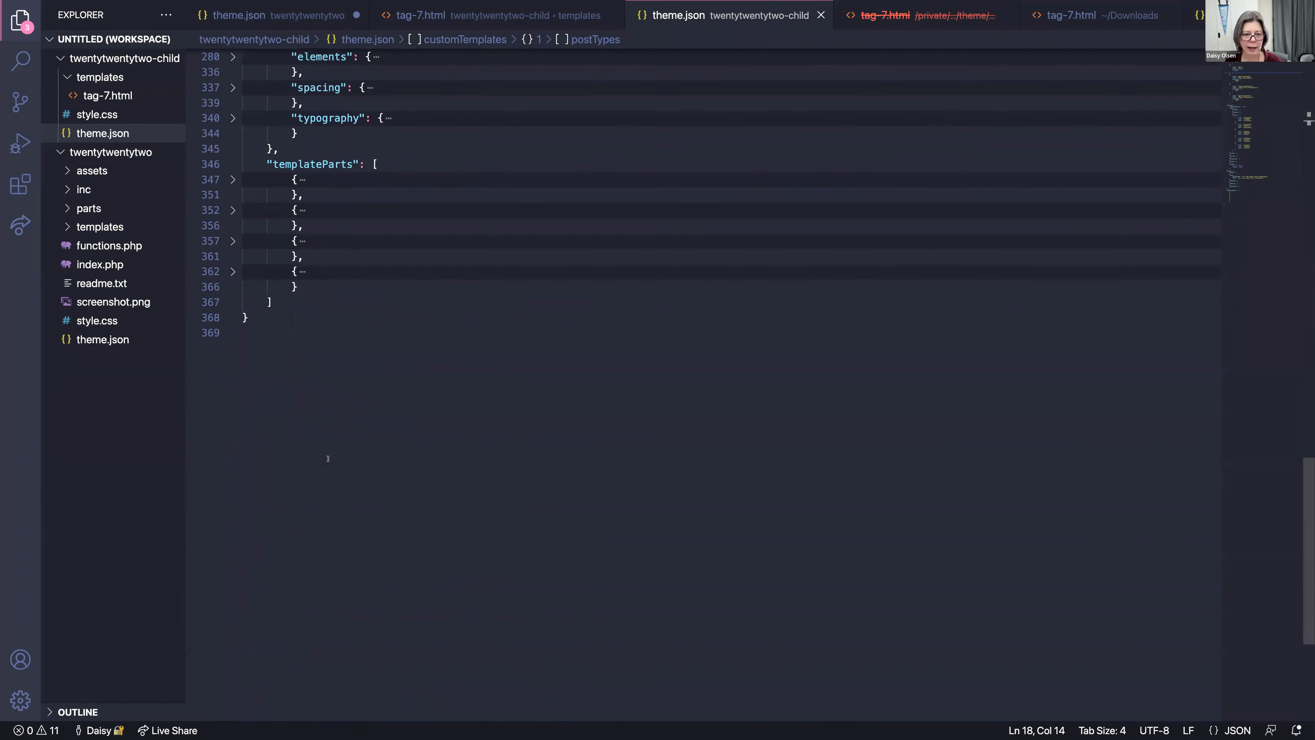
left_click(233, 169)
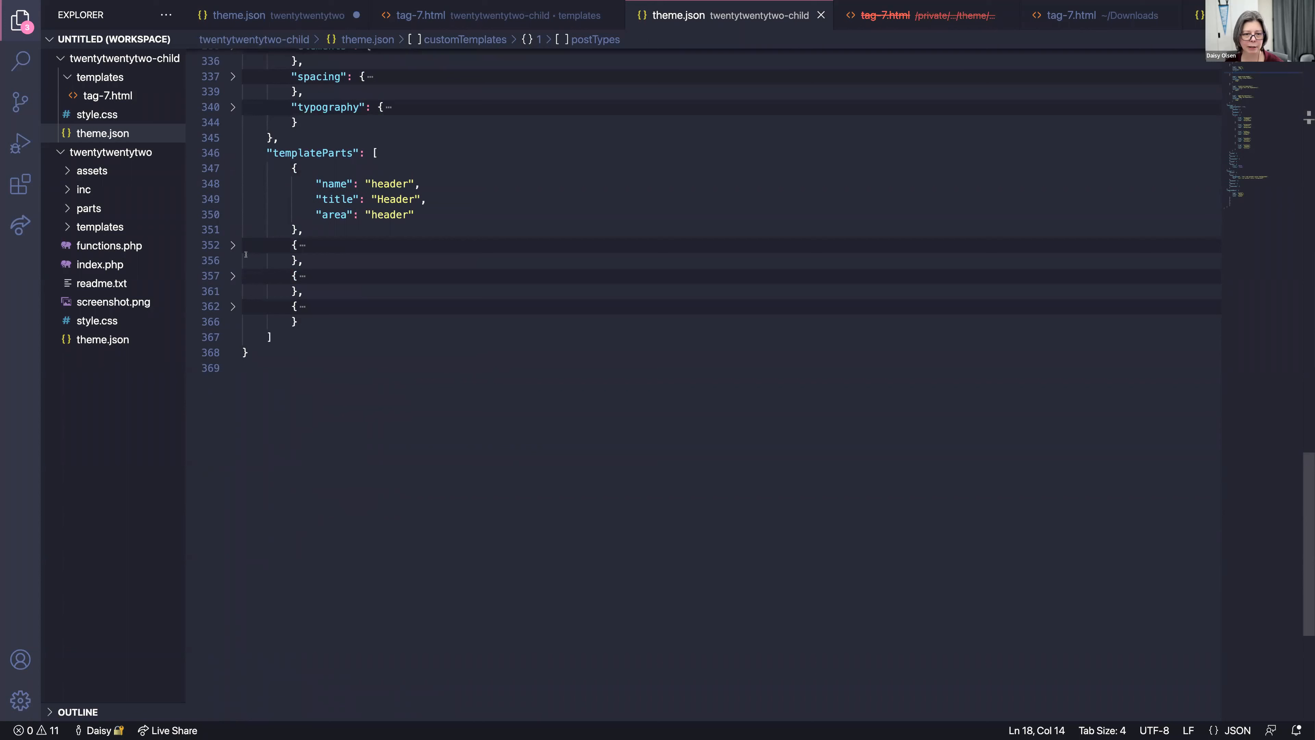
left_click(233, 246)
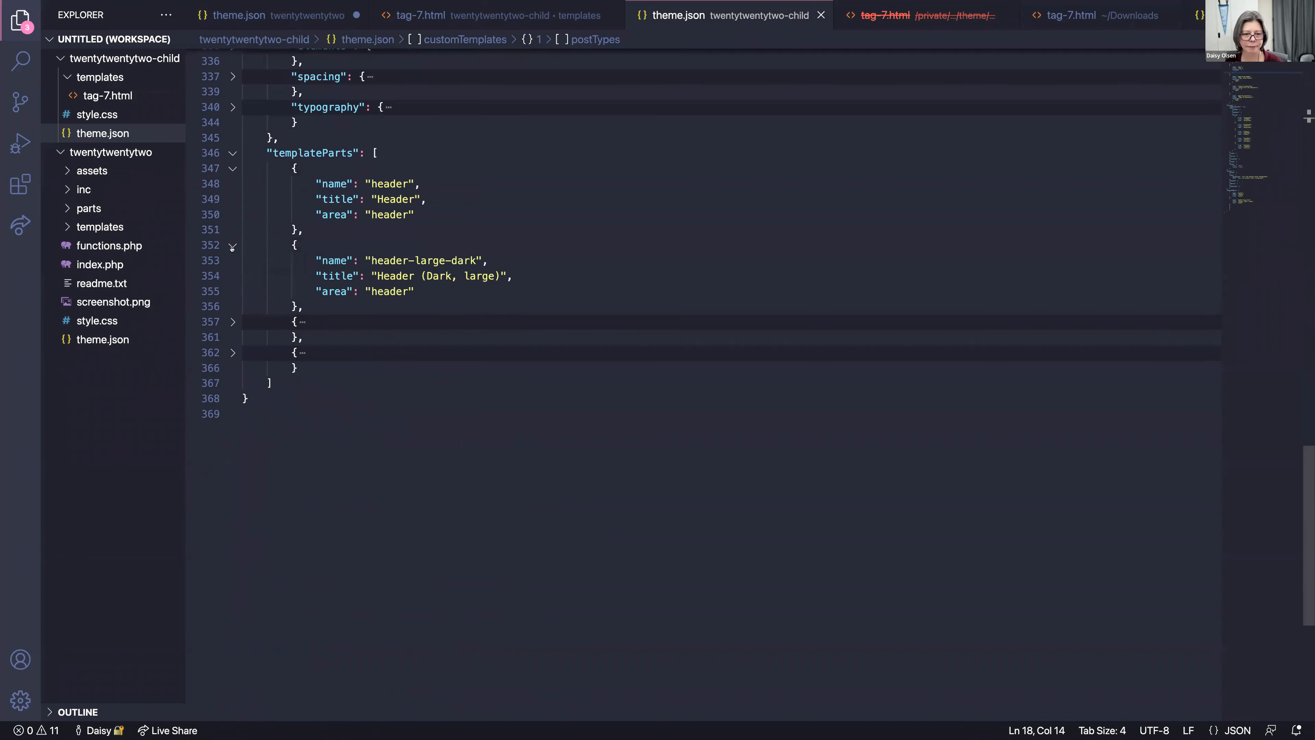
left_click(232, 321)
left_click(233, 398)
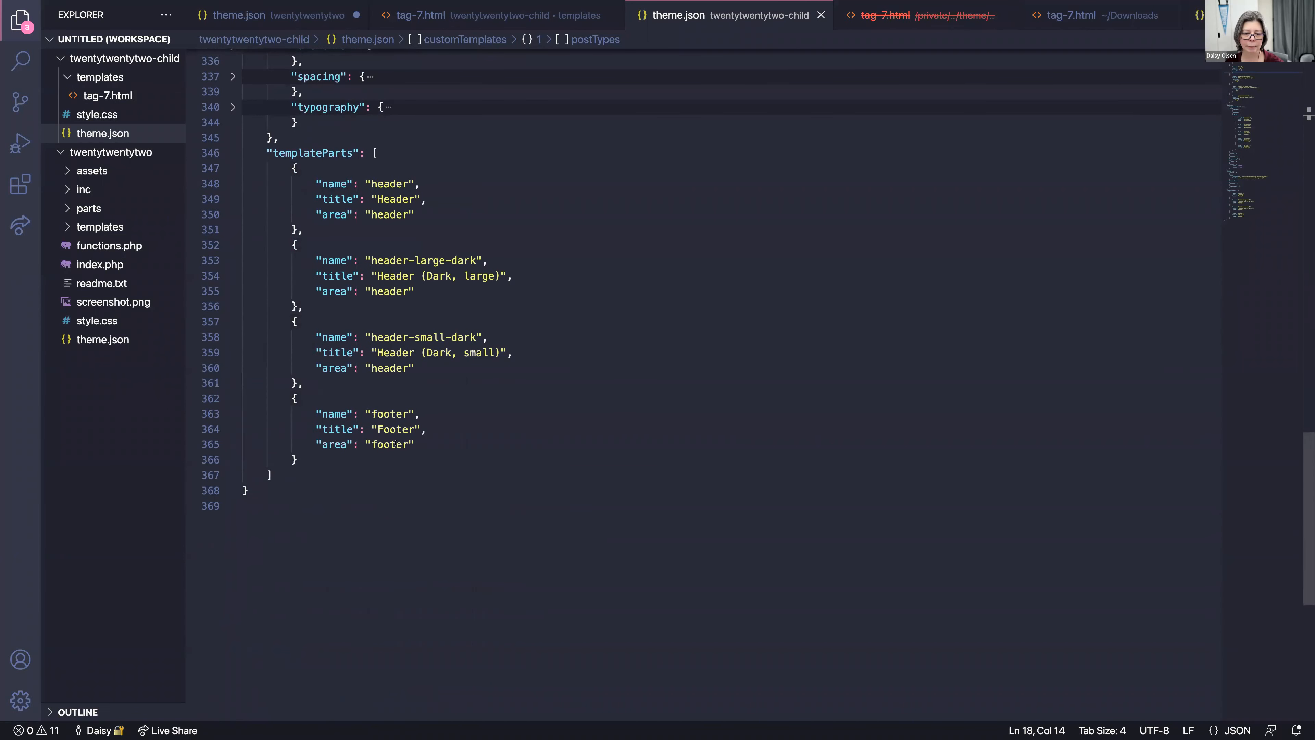
scroll(398, 438, "up", 1)
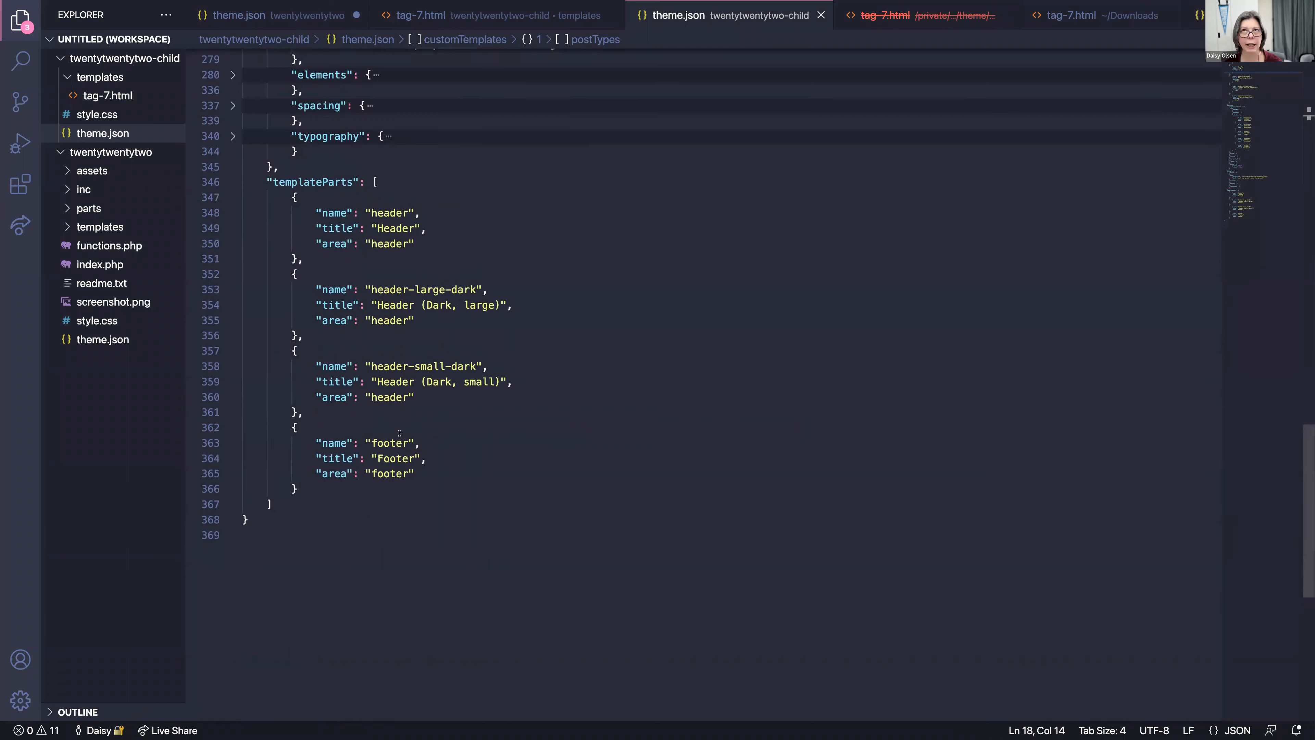
scroll(400, 433, "down", 1)
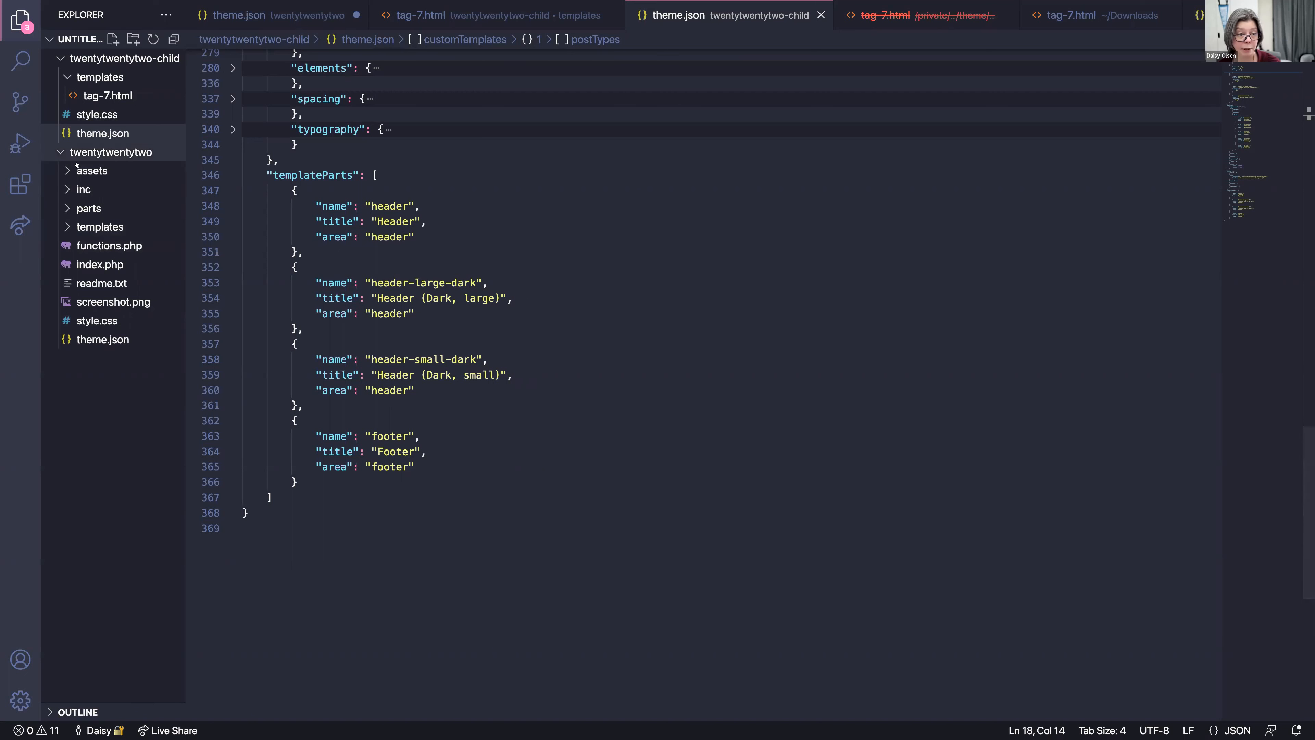
Step: Expand the twentytwentytwo theme's parts folder with full file names readable and compare it with the header-large-dark entry in templateParts
left_click(67, 208)
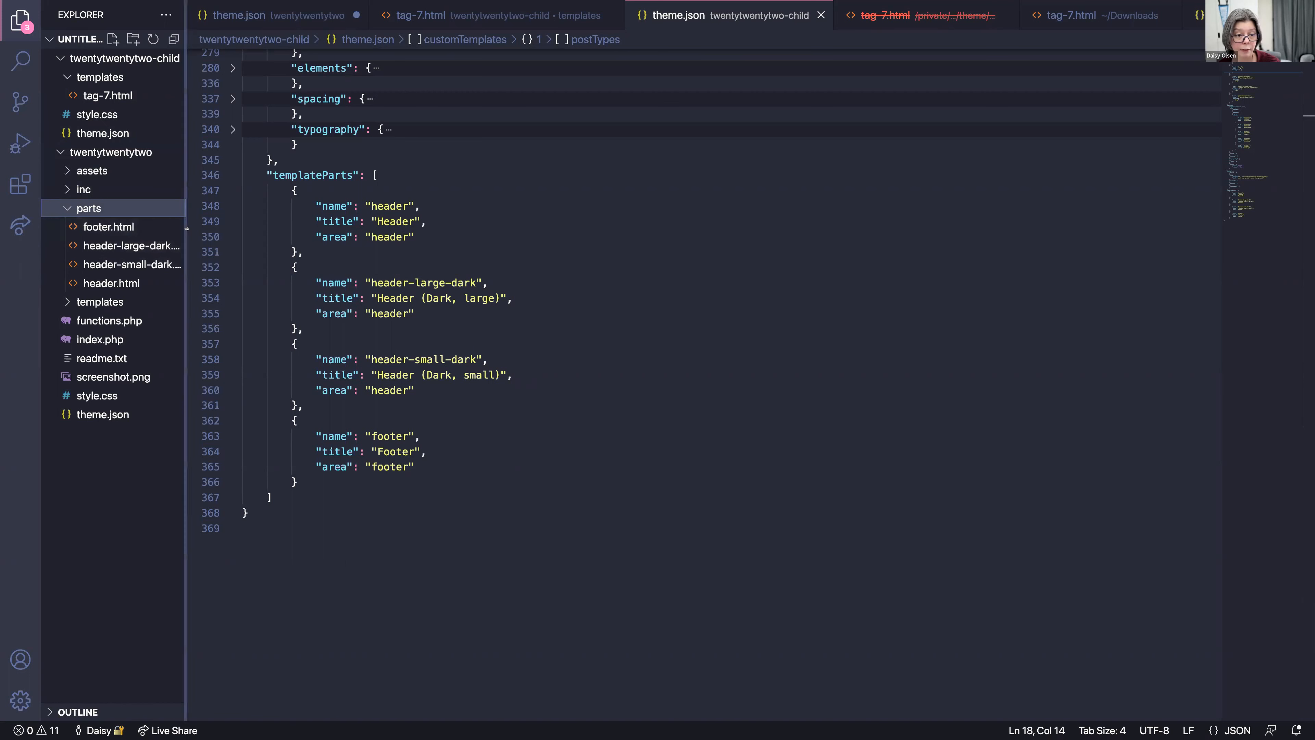
left_click_drag(185, 235, 221, 234)
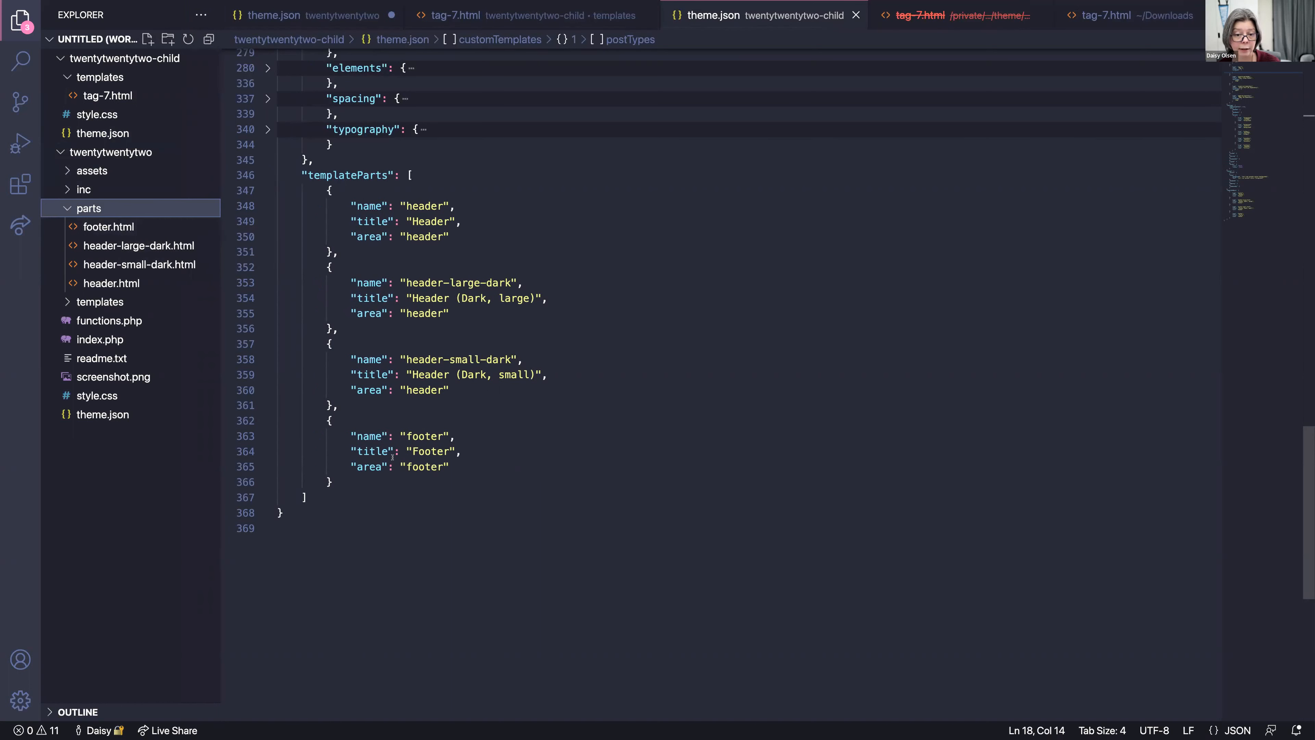
left_click_drag(357, 321, 278, 267)
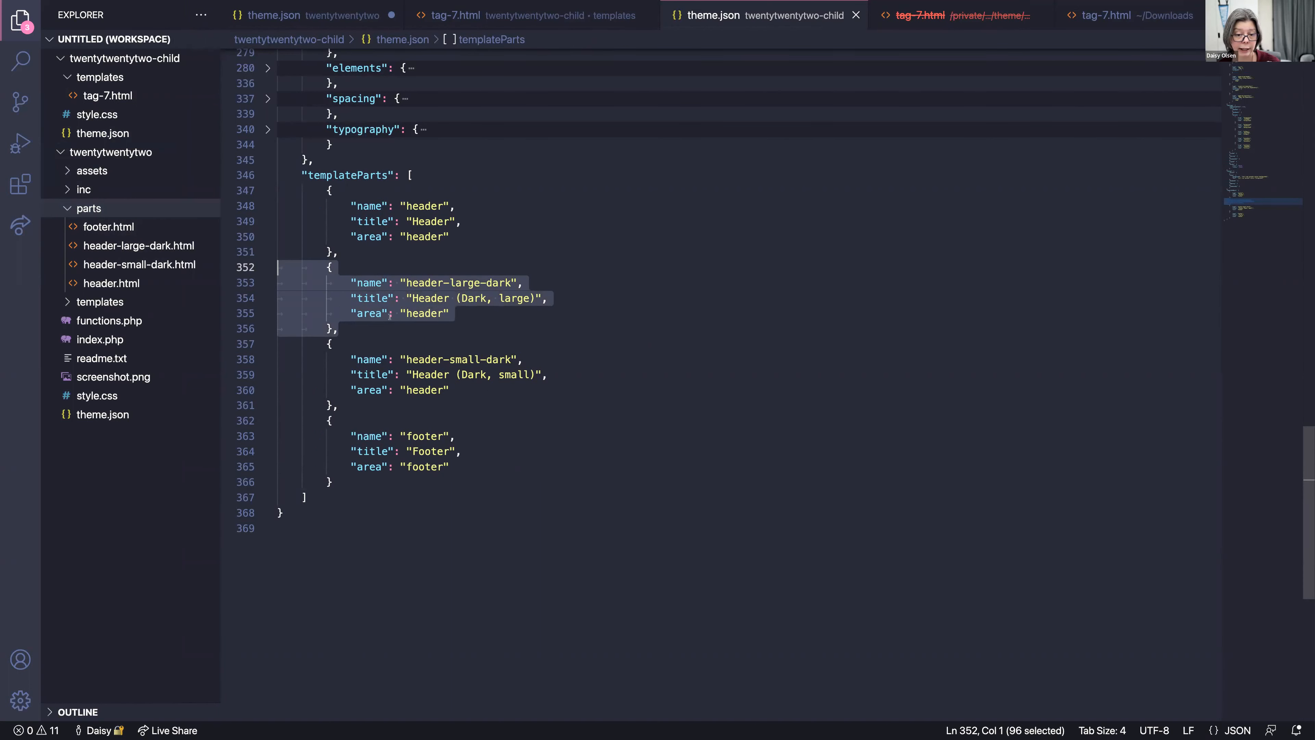
mouse_move(434, 315)
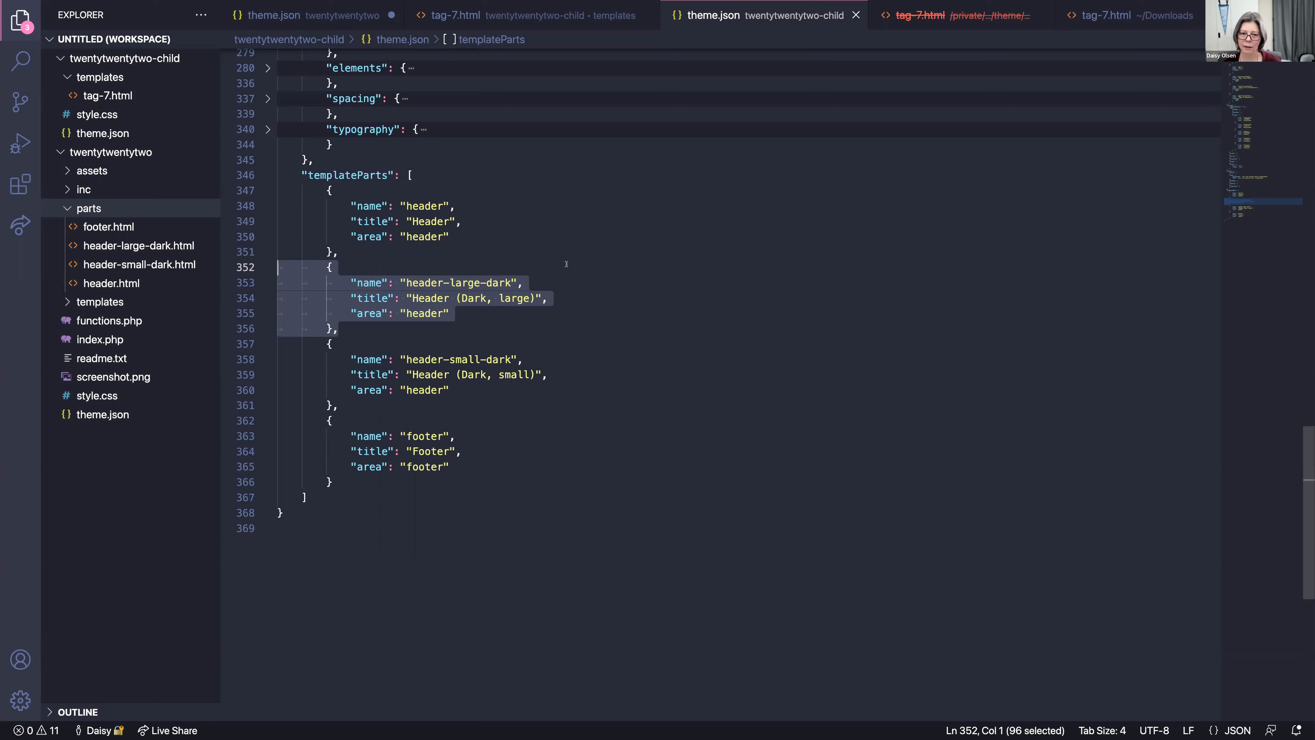
Step: Switch to the browser, open the Site Editor on the Home template and show its list view
key("ctrl+Left")
key("ctrl+Right")
key("ctrl+Right")
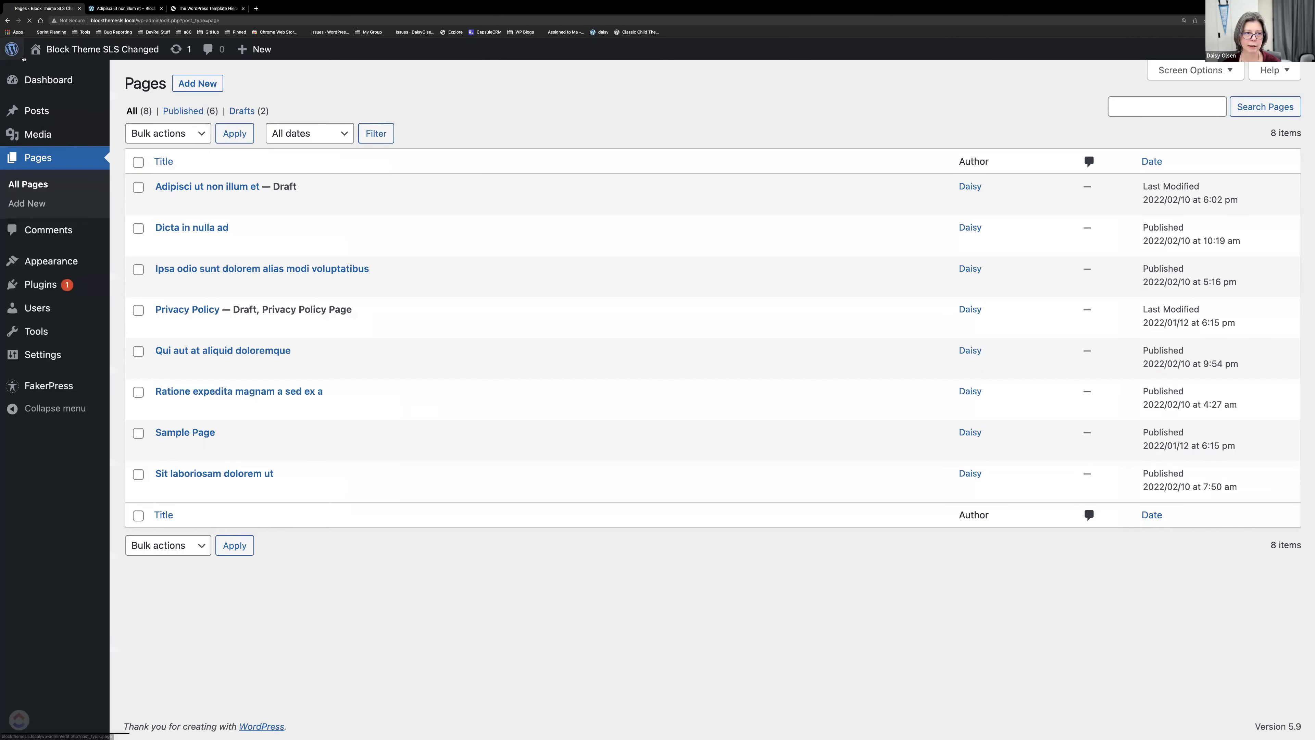
left_click(21, 56)
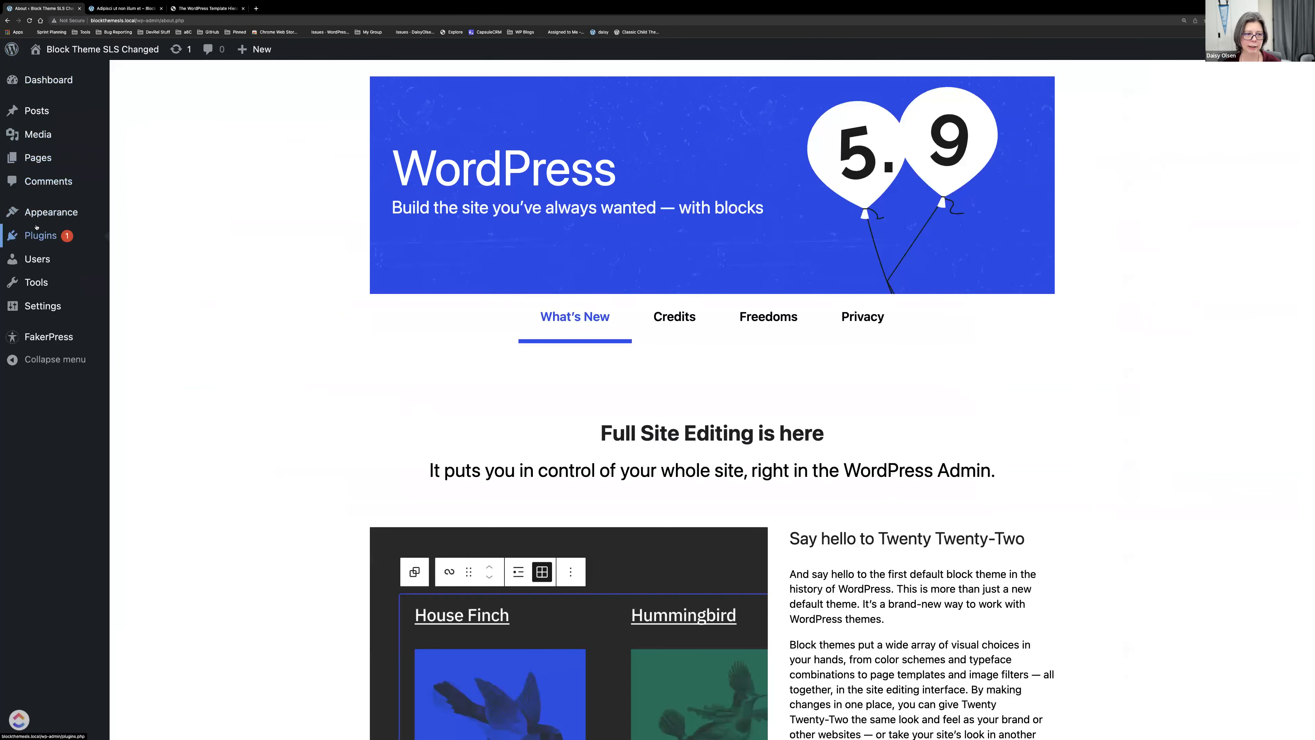
mouse_move(52, 212)
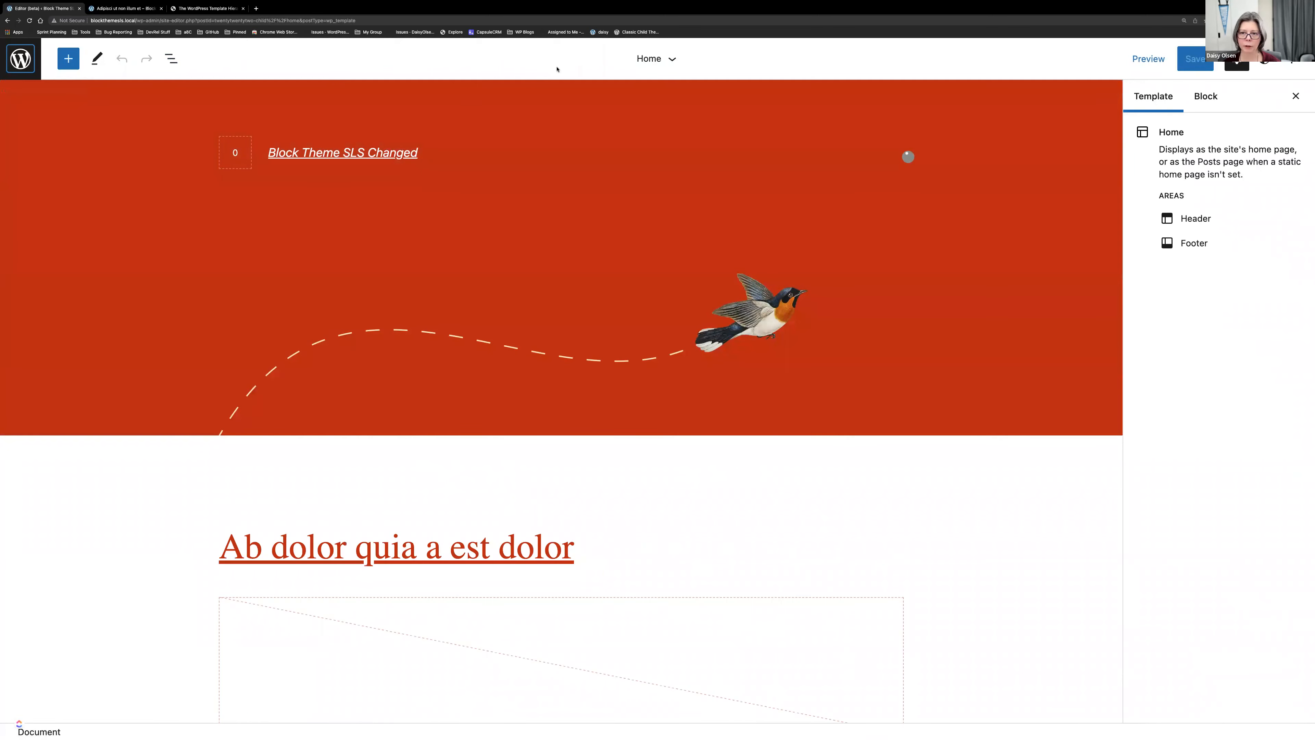
left_click(169, 58)
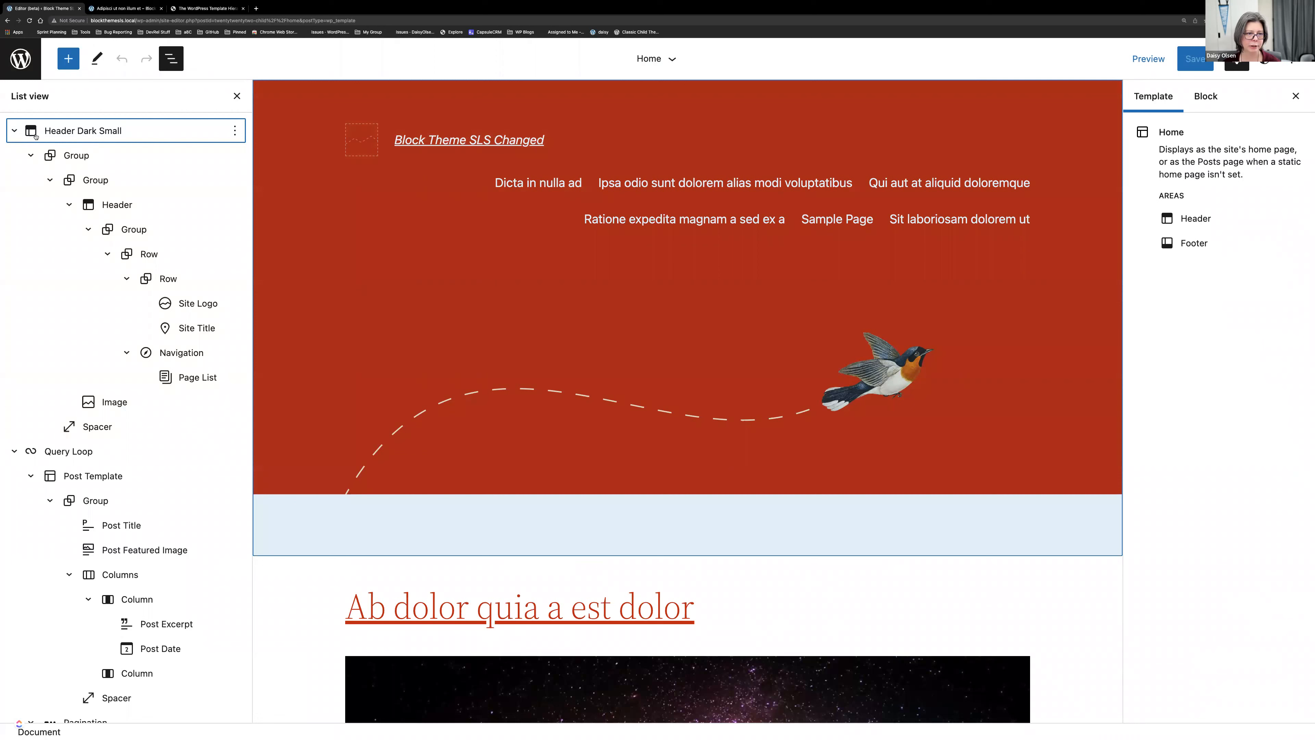
Step: Select the Header Dark Small template part, examine its replacement options and look over the header area below the bird image
left_click(205, 131)
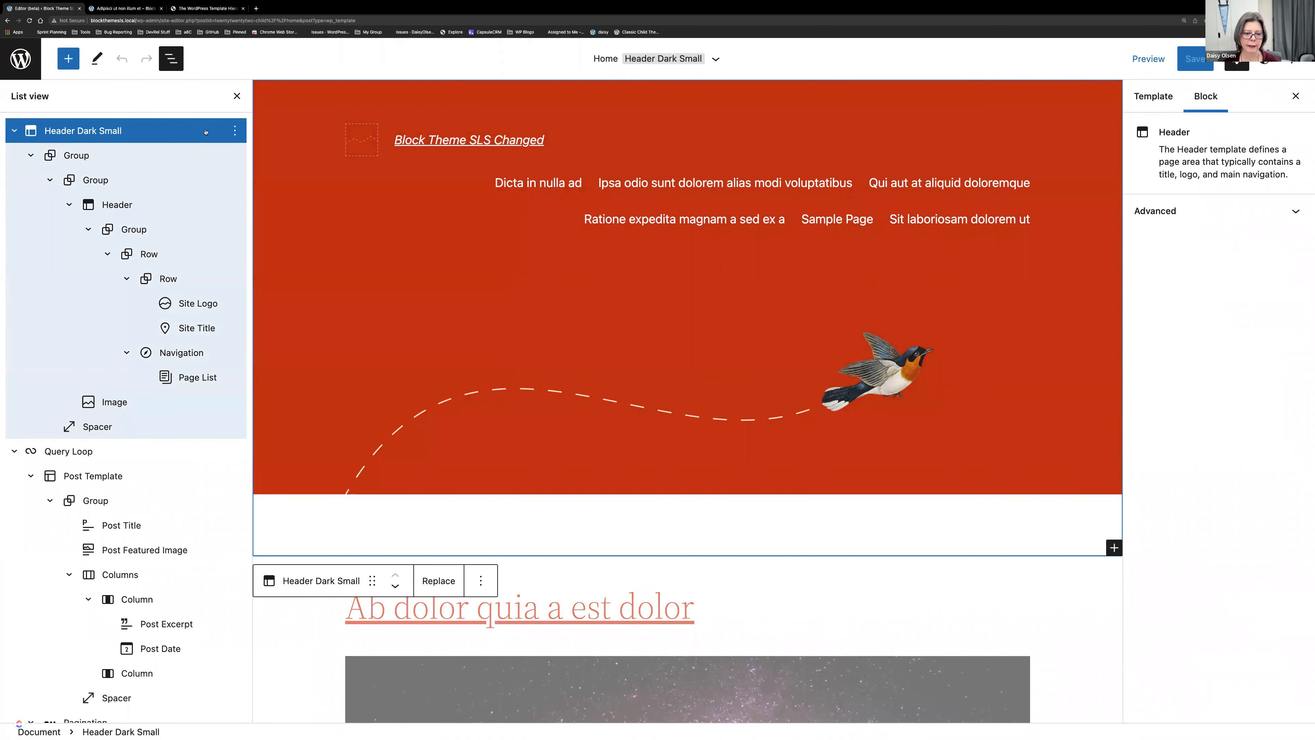
left_click(433, 581)
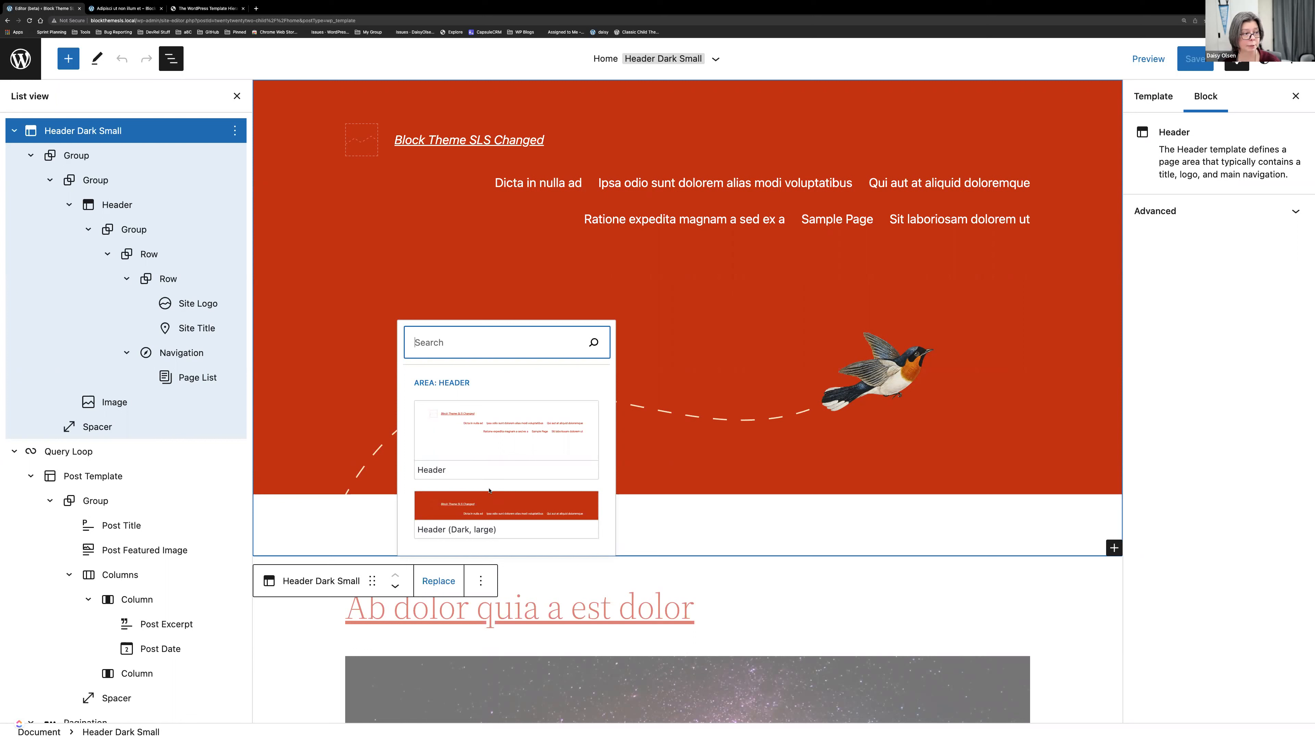
left_click(702, 357)
scroll(367, 509, "down", 7)
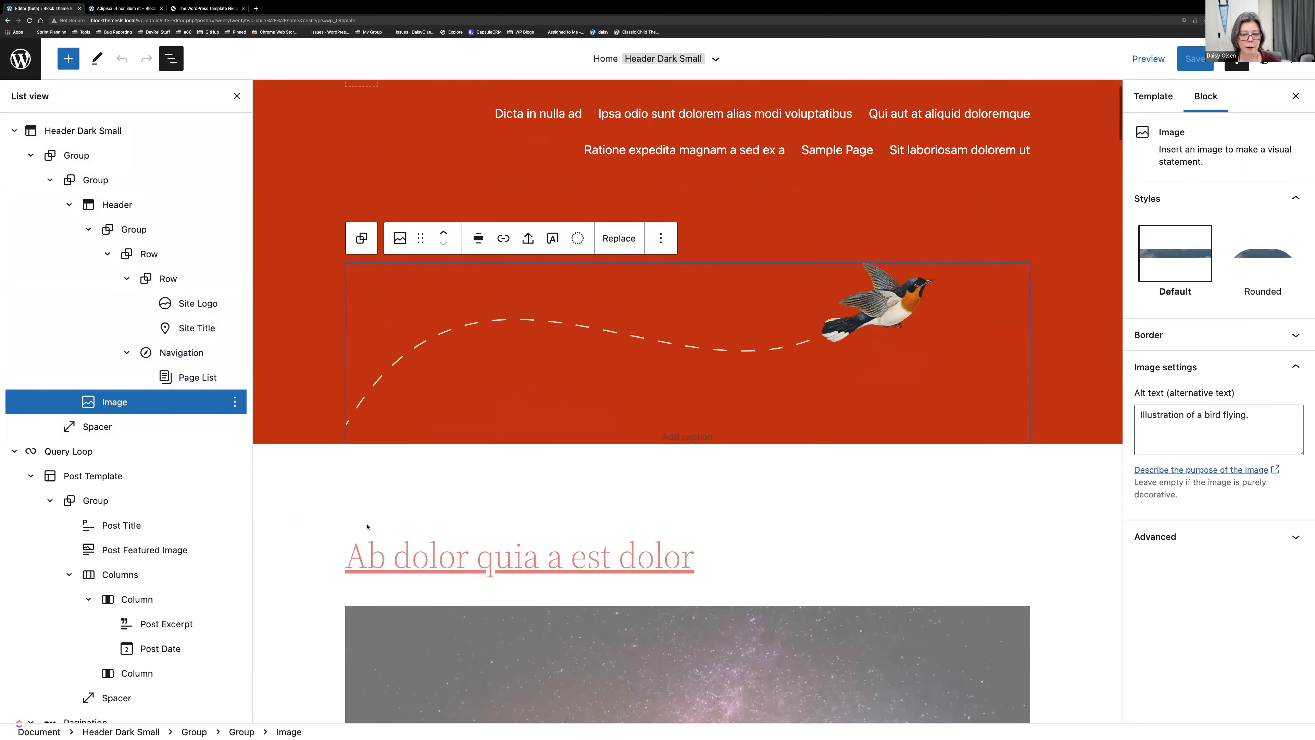
scroll(344, 387, "up", 3)
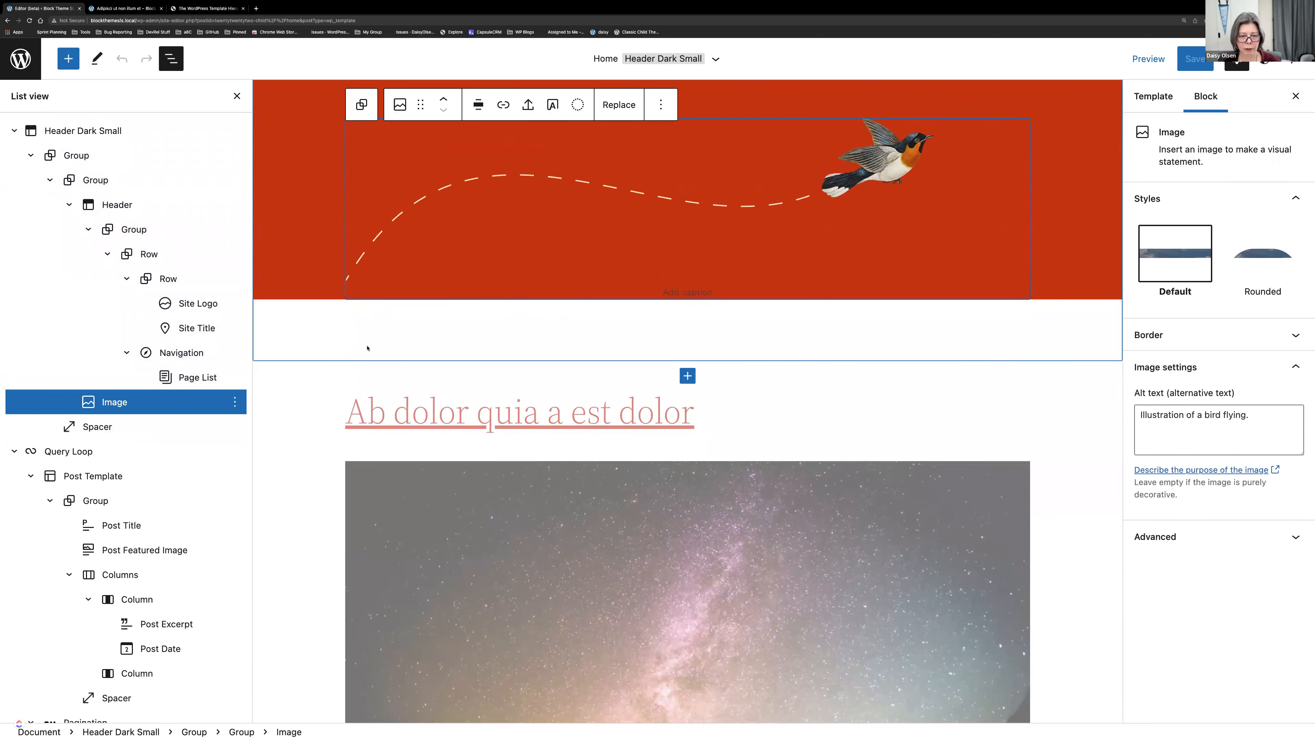
left_click(58, 450)
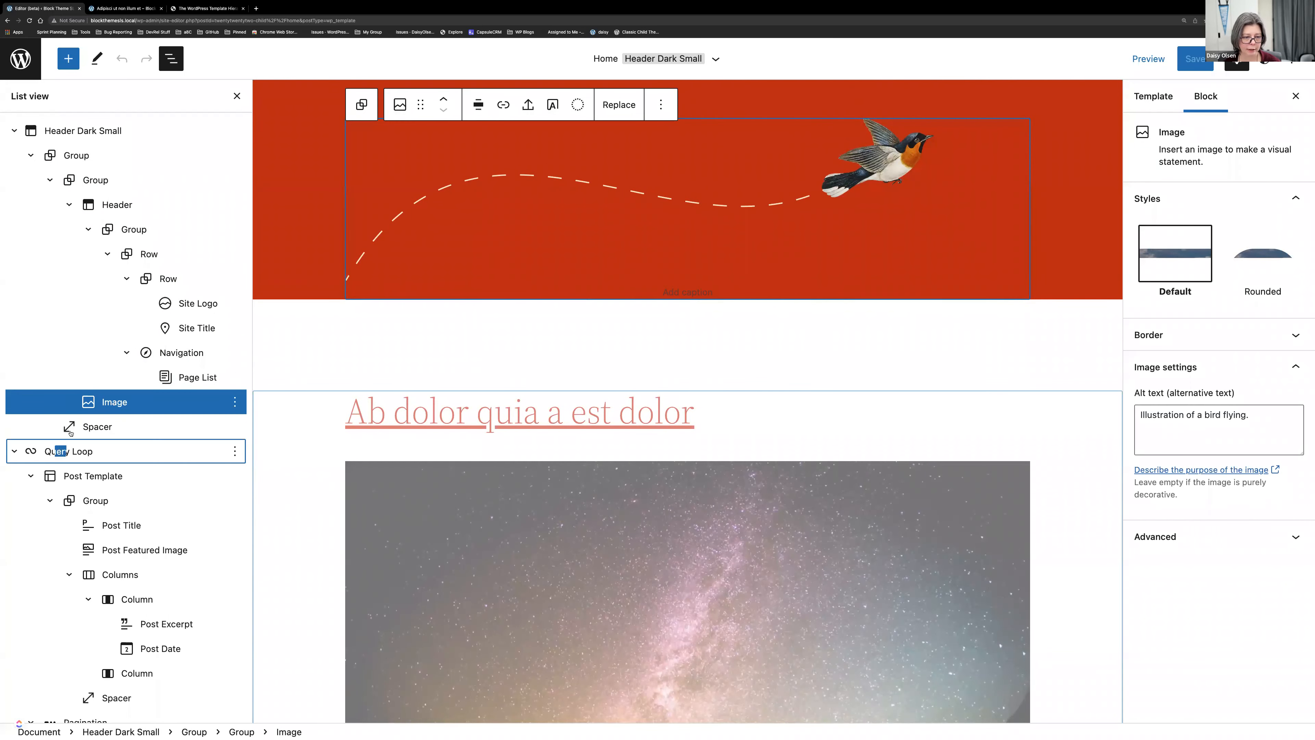
left_click(97, 427)
left_click(235, 427)
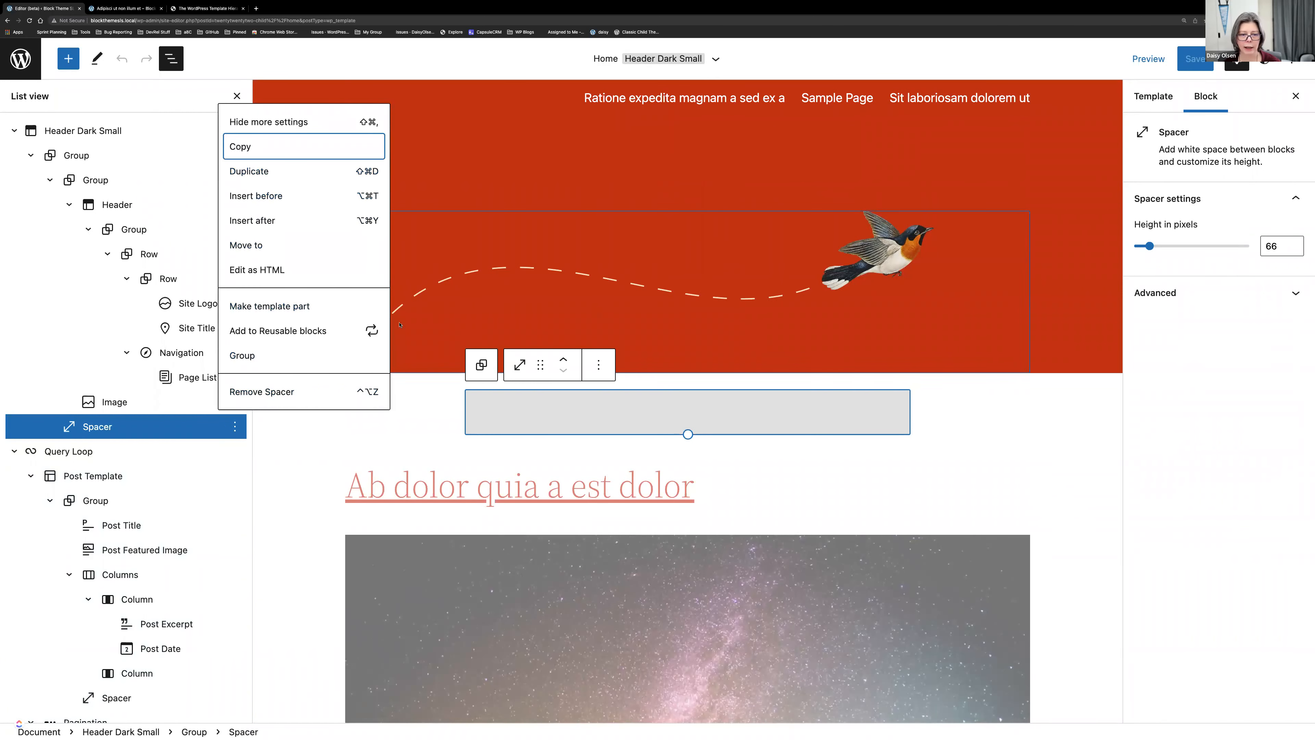
left_click(289, 306)
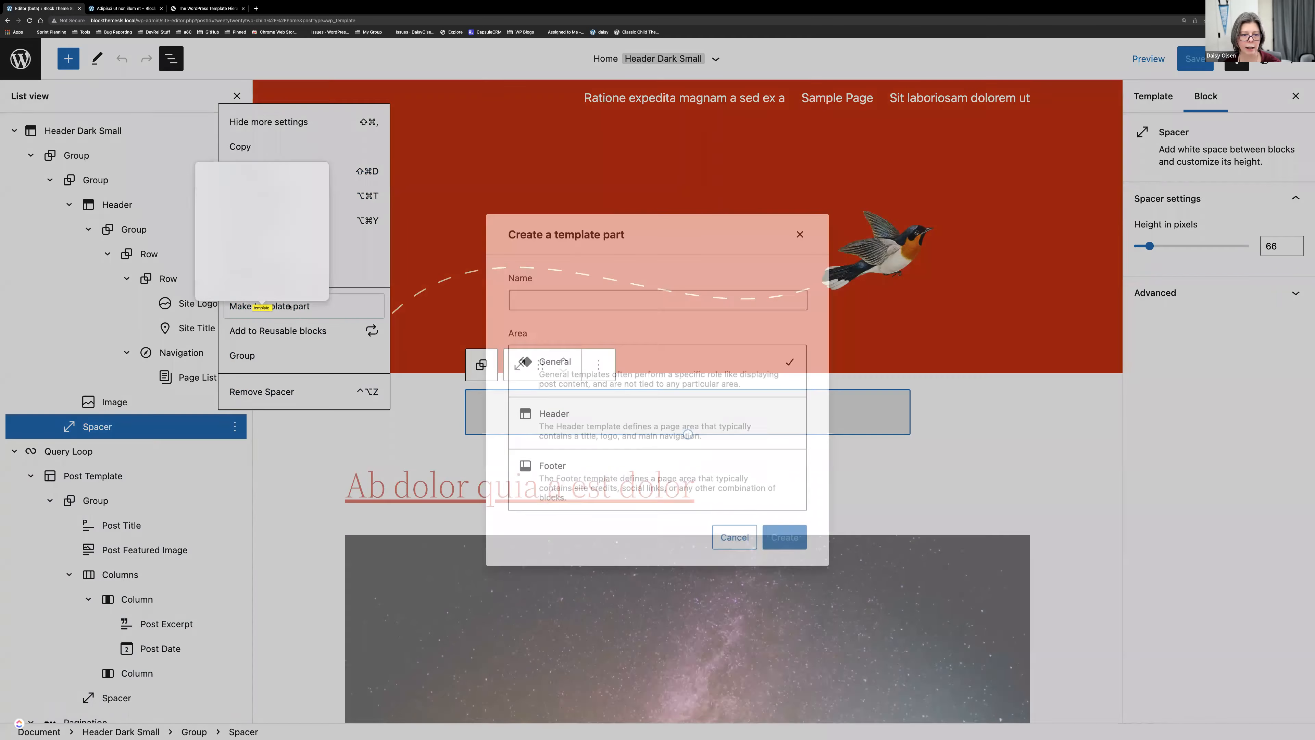
key("Escape")
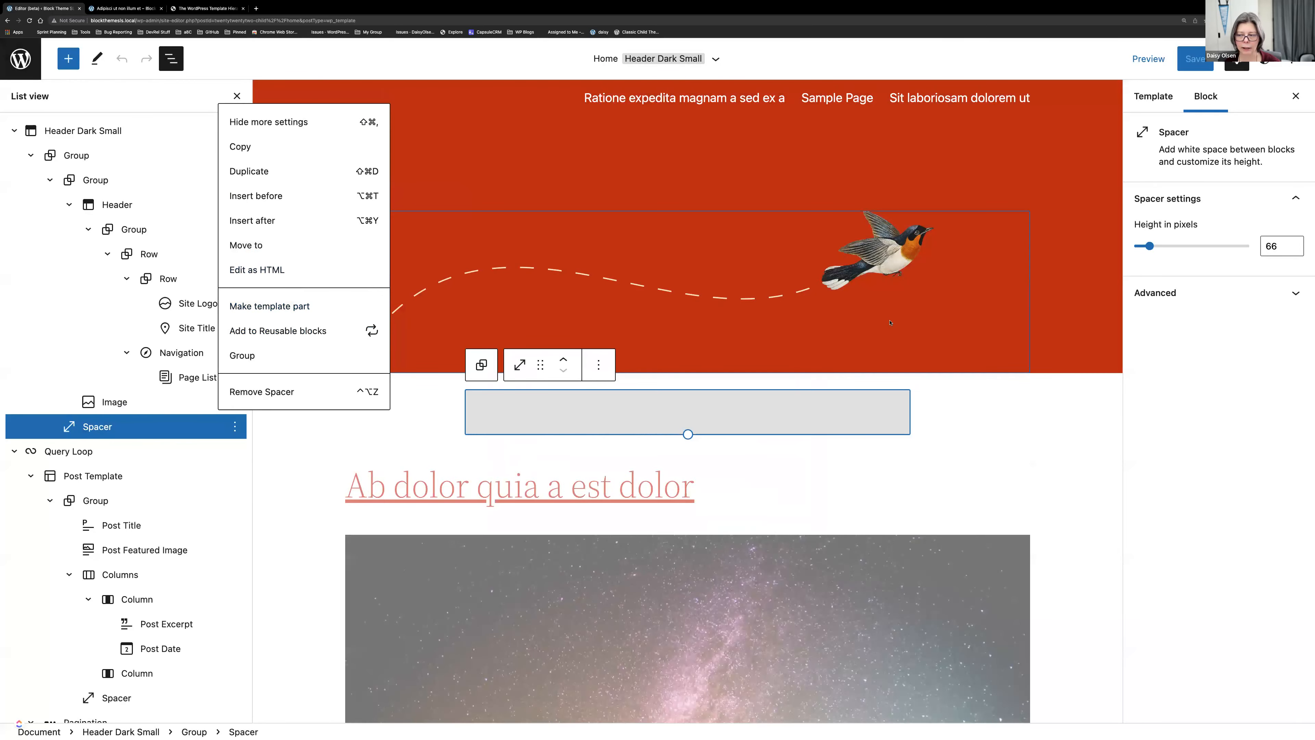
left_click_drag(929, 481, 831, 405)
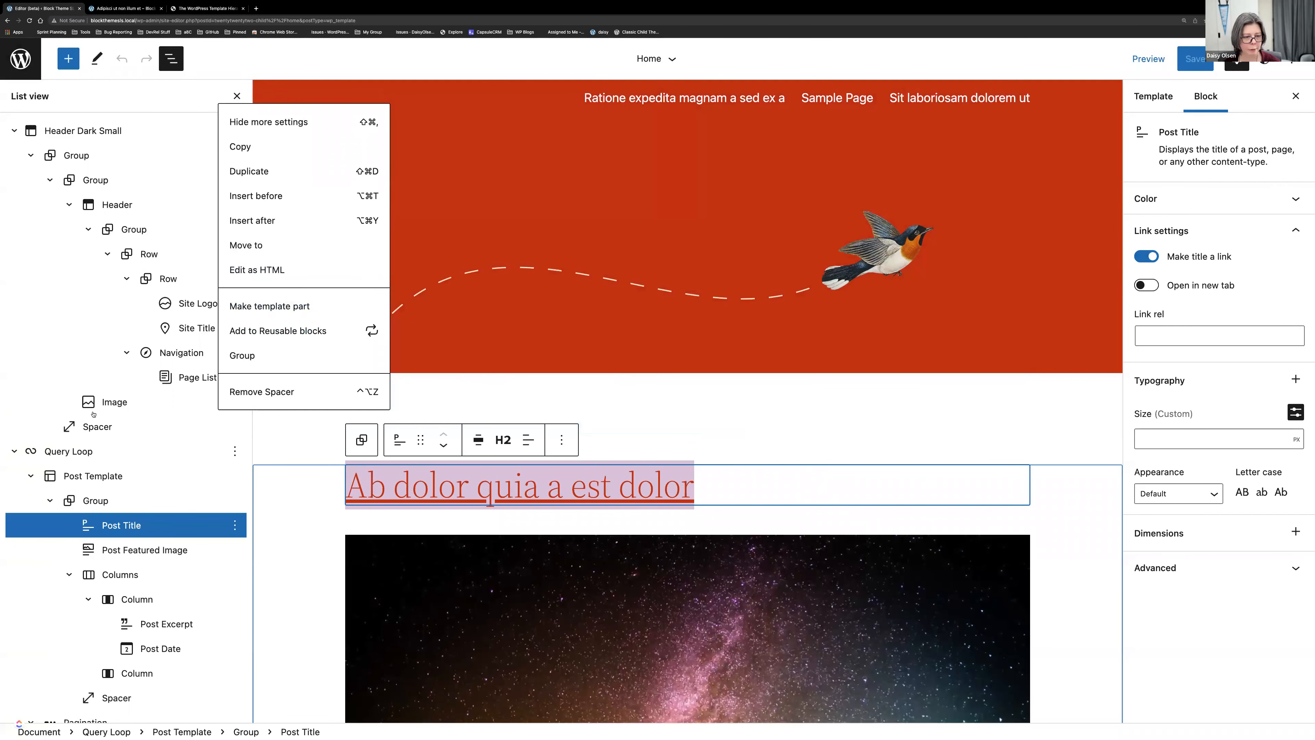
Step: Turn the spacer in Header Dark Small into a template part named "Spacer Part" in the General area
left_click(106, 427)
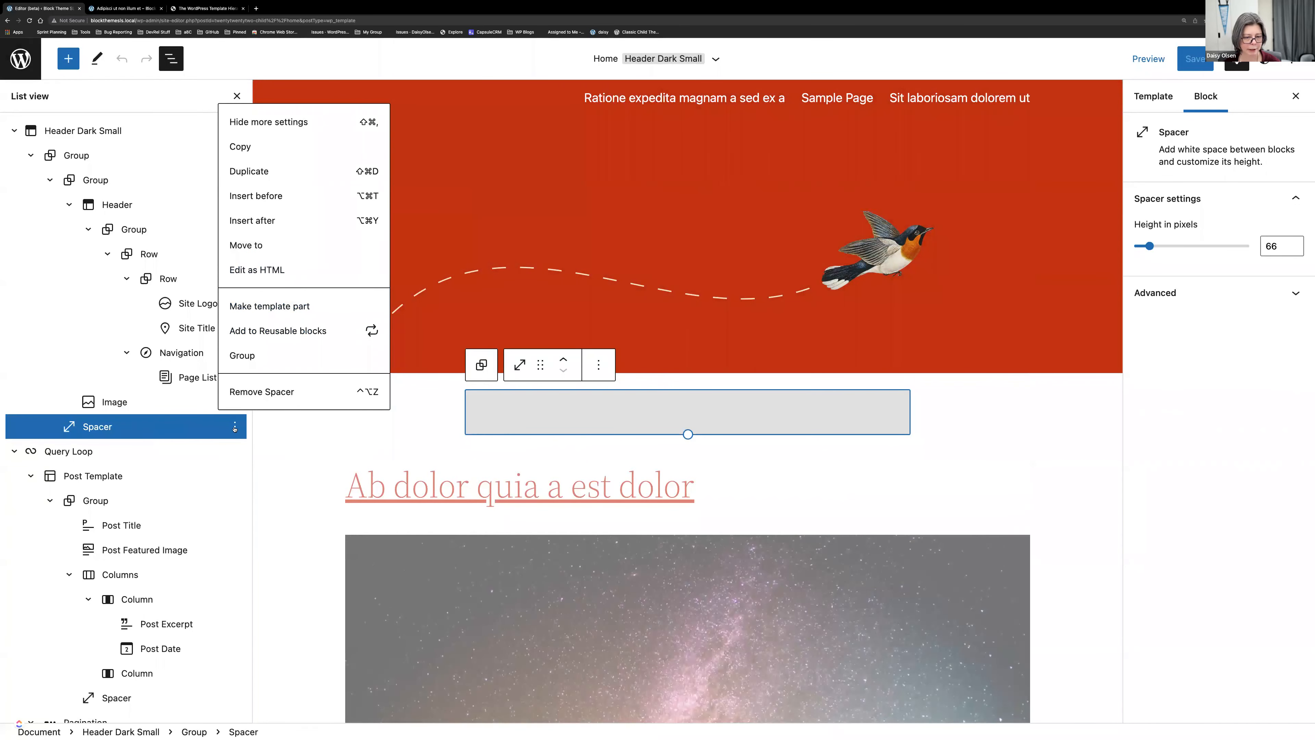
left_click(234, 306)
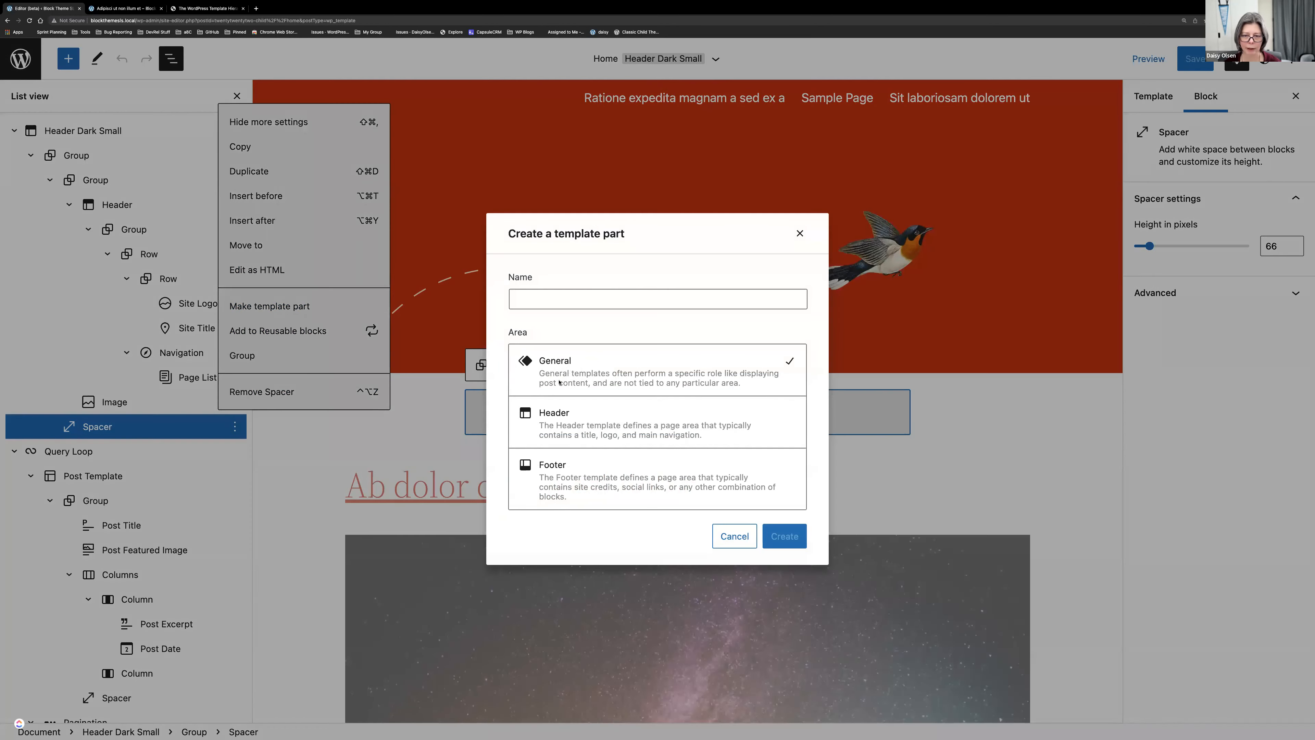
left_click(565, 292)
type("Spacer Part")
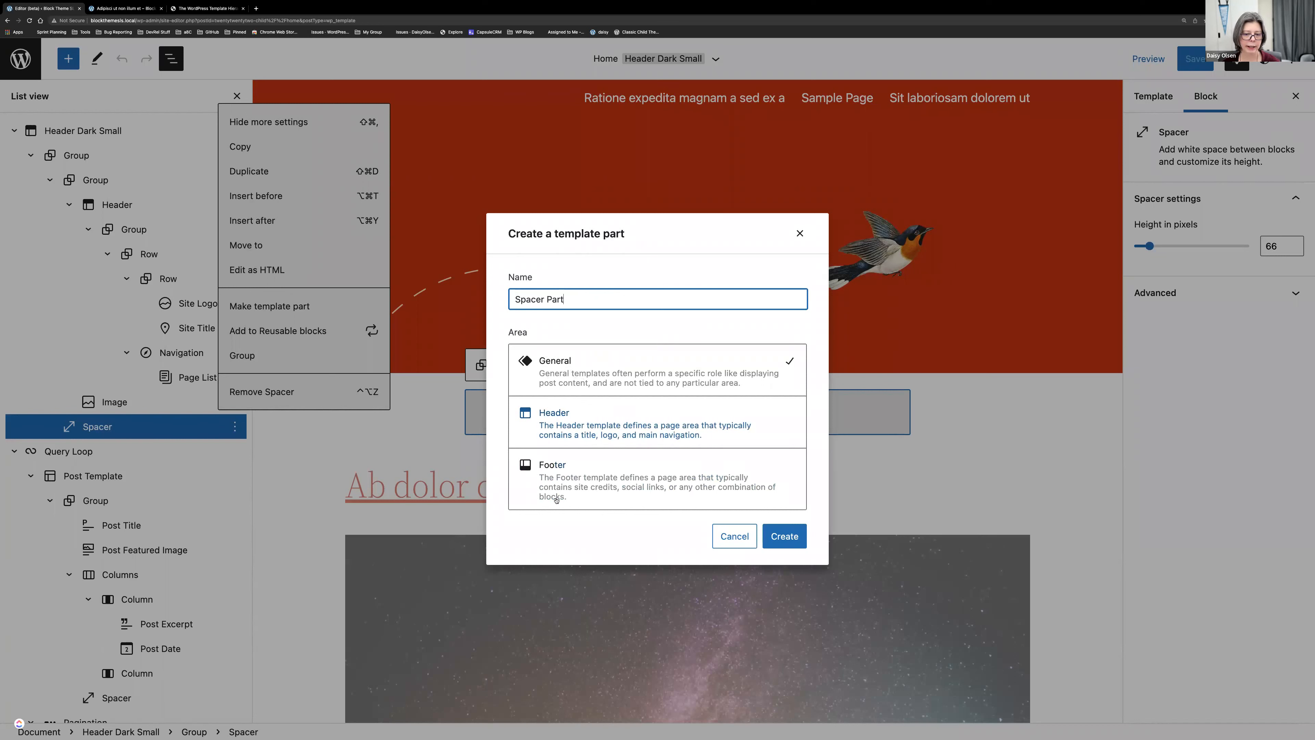
left_click(580, 369)
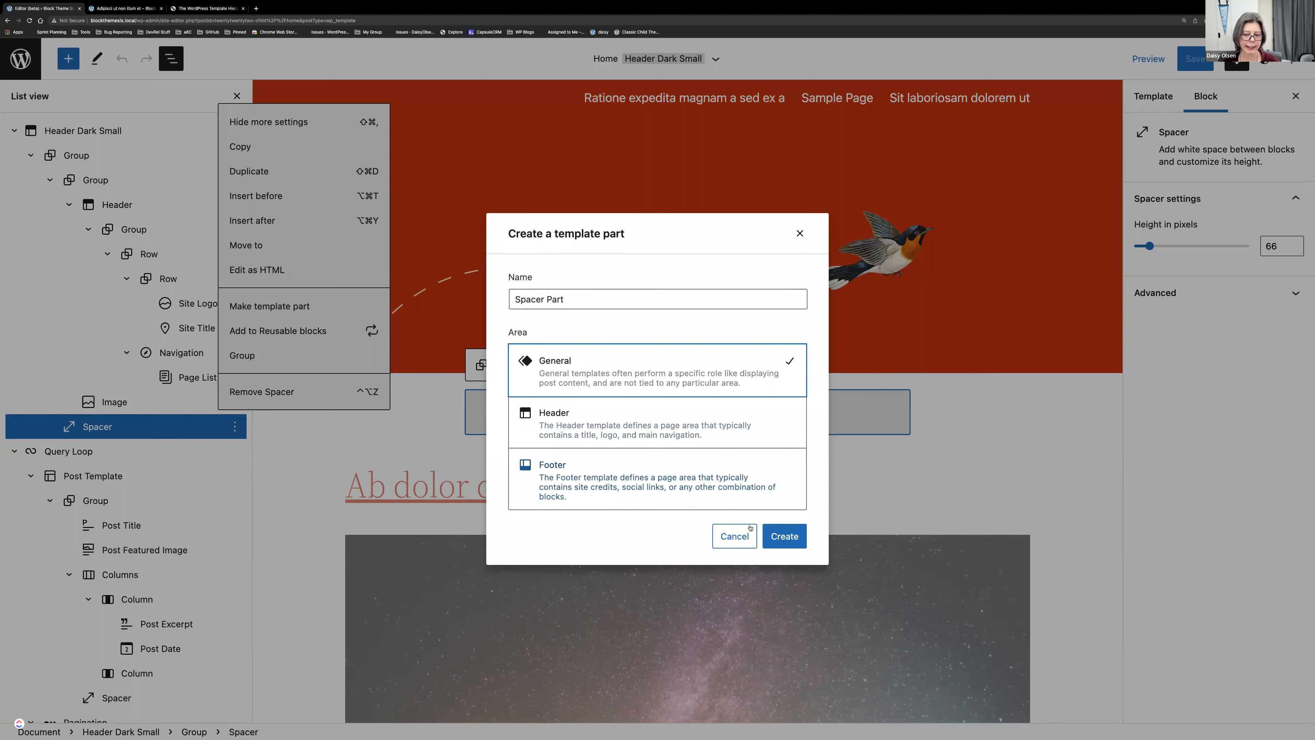
left_click(785, 537)
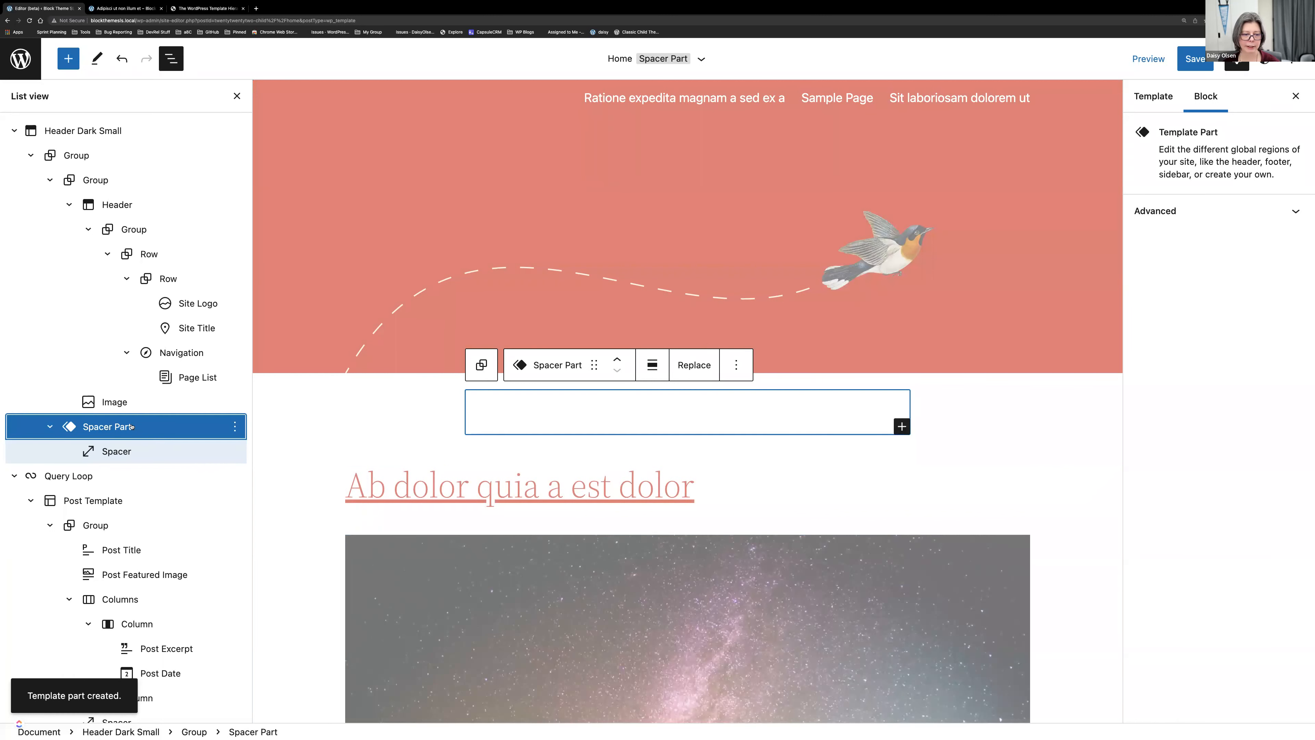
Step: Move the group holding the site logo, title and navigation out of the nested Header to below the Image, and save the site
left_click_drag(126, 240, 124, 240)
left_click(86, 131)
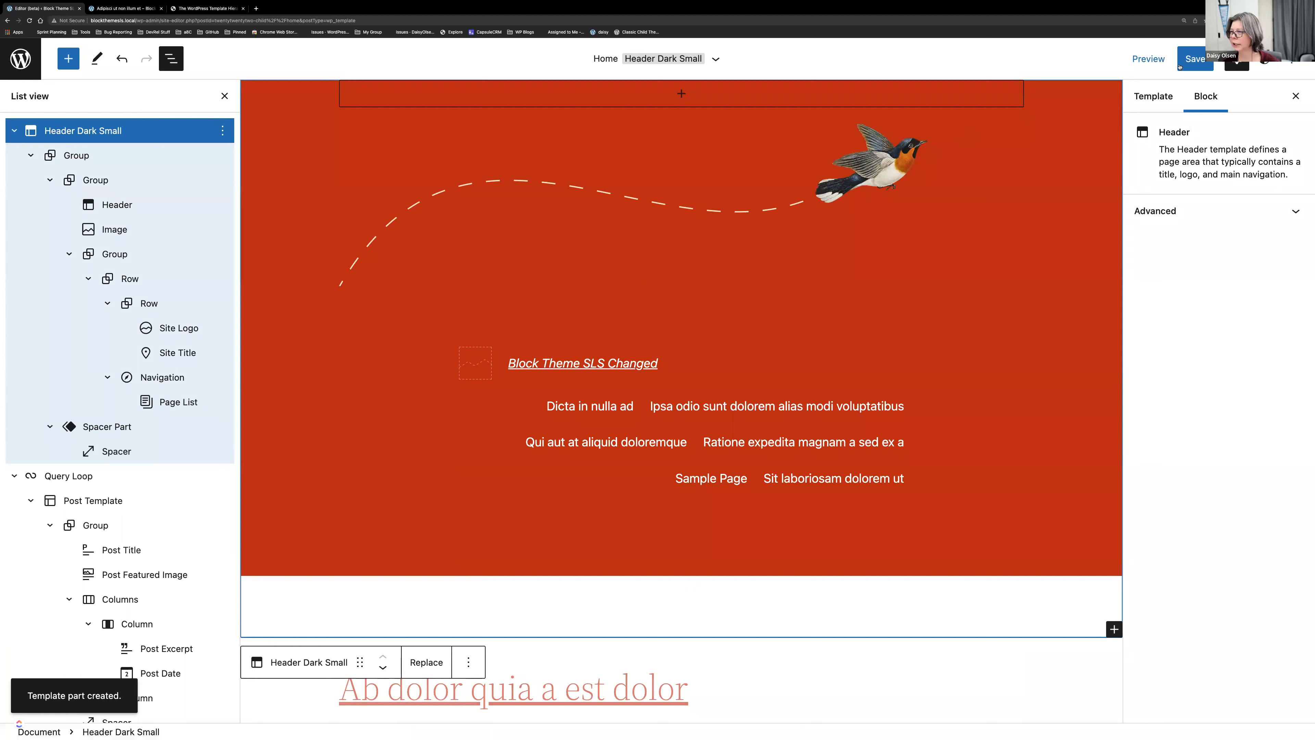
left_click(1181, 66)
left_click(1191, 63)
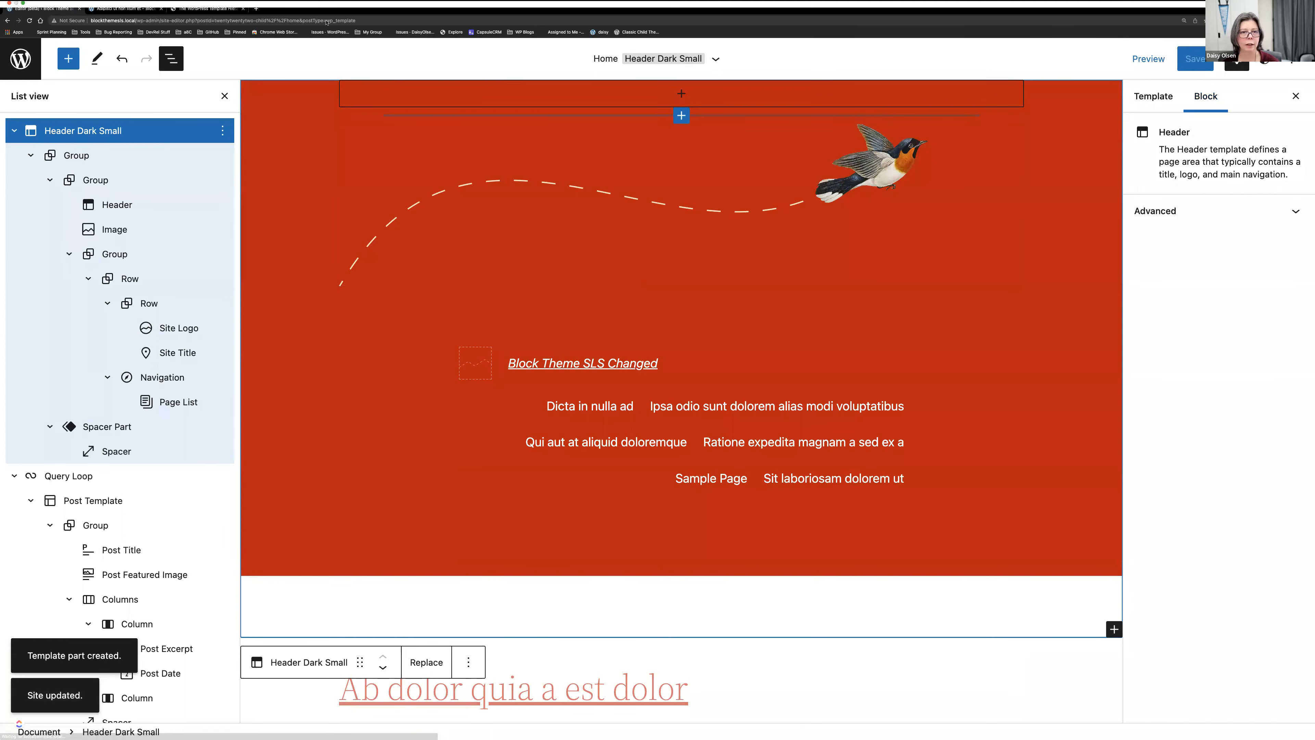
Step: Reload the Site Editor on the Home template and show its list view again
left_click(326, 38)
key("Return")
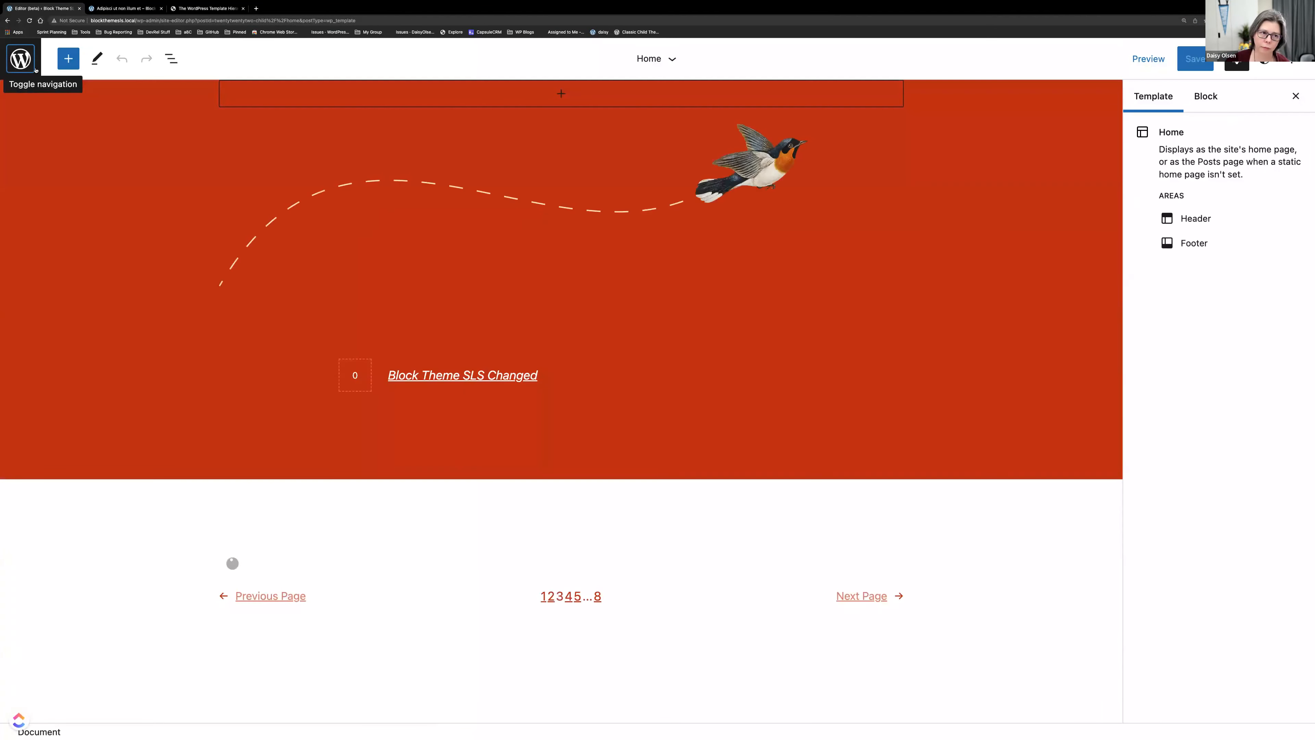
left_click(171, 59)
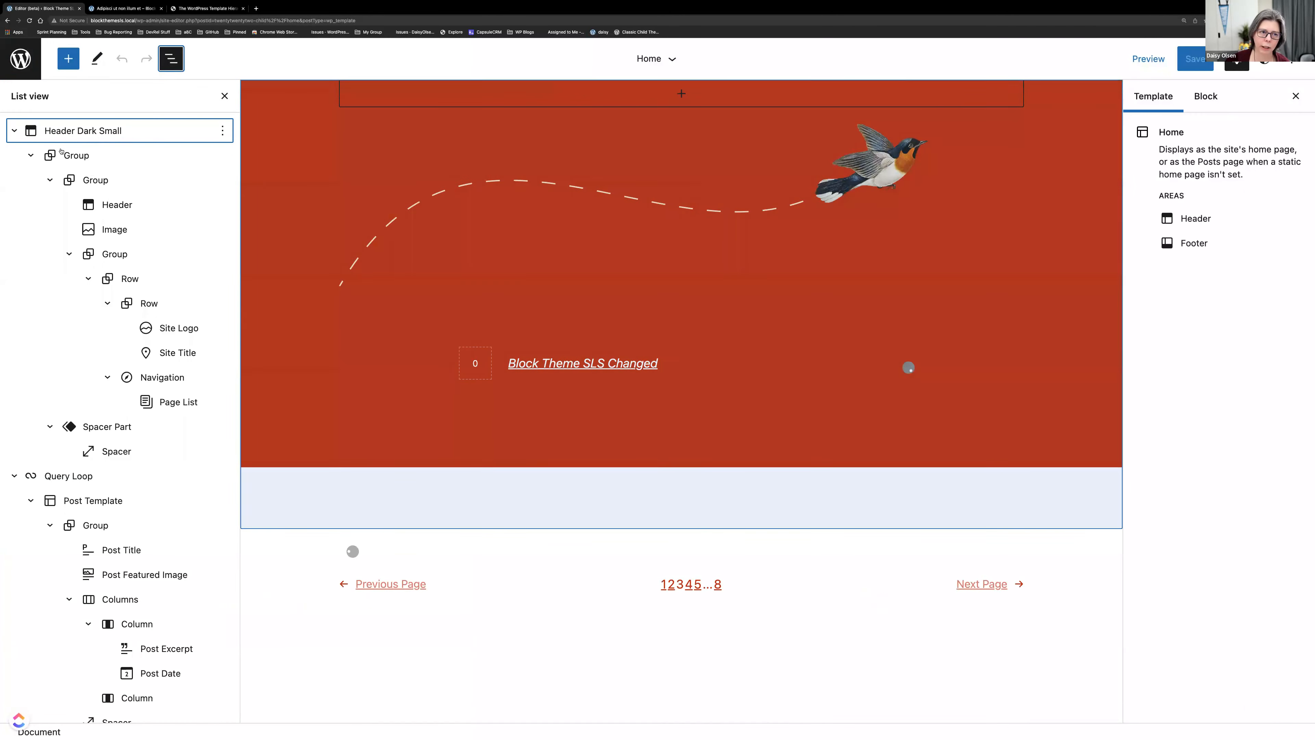
Step: Compare the replacement options offered for the Header Dark Small part with those for Spacer Part
left_click(71, 134)
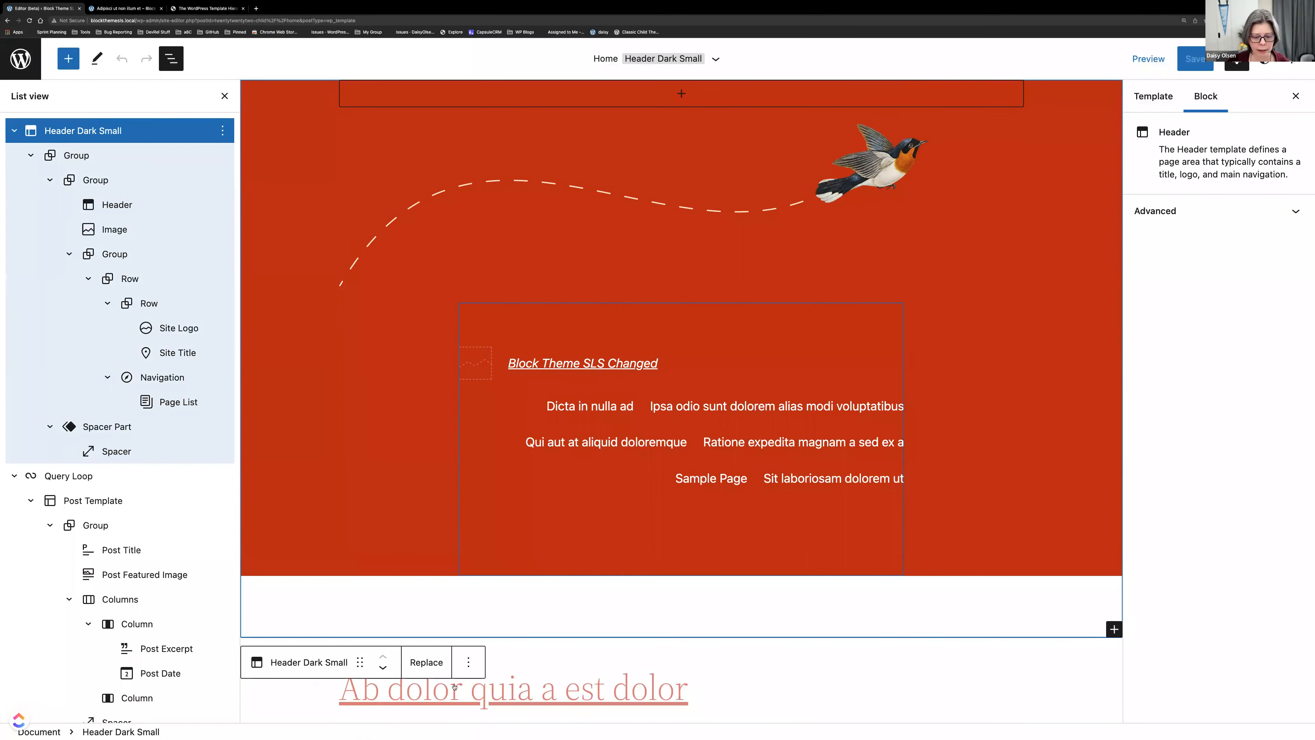
left_click(425, 662)
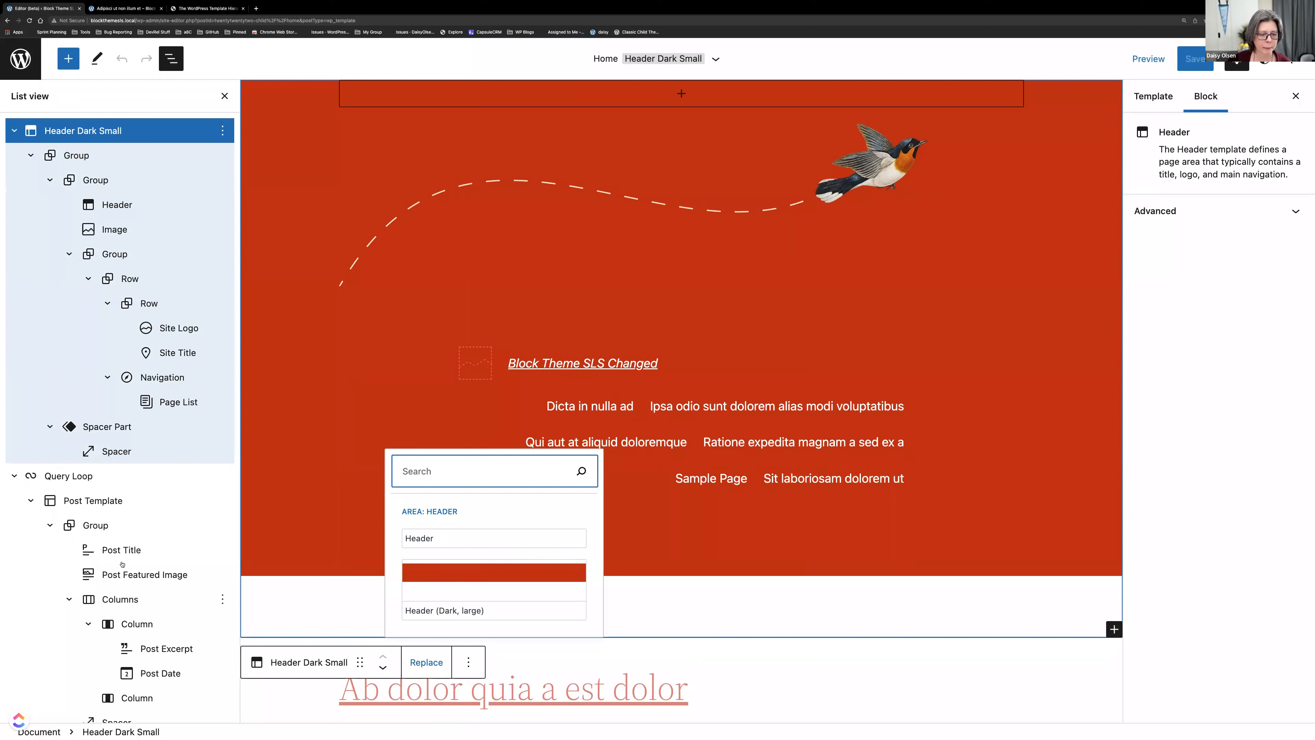
left_click(127, 426)
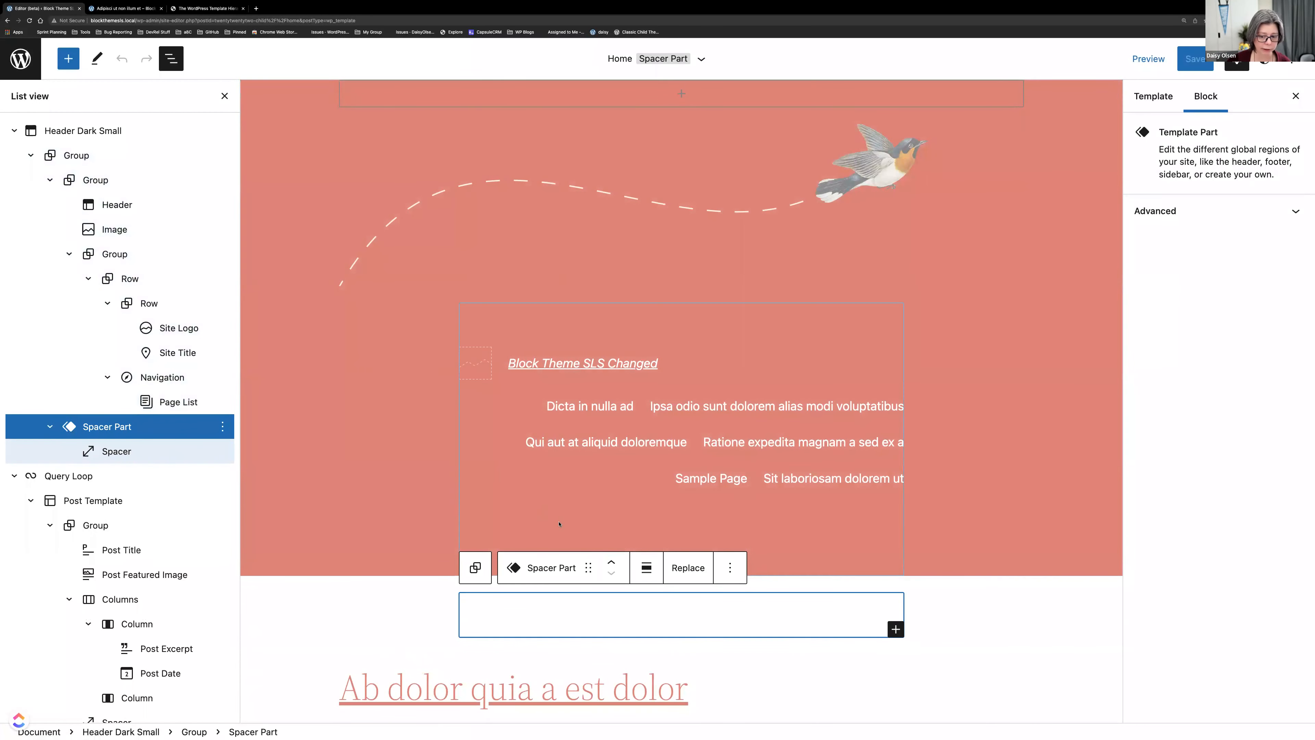
left_click(690, 573)
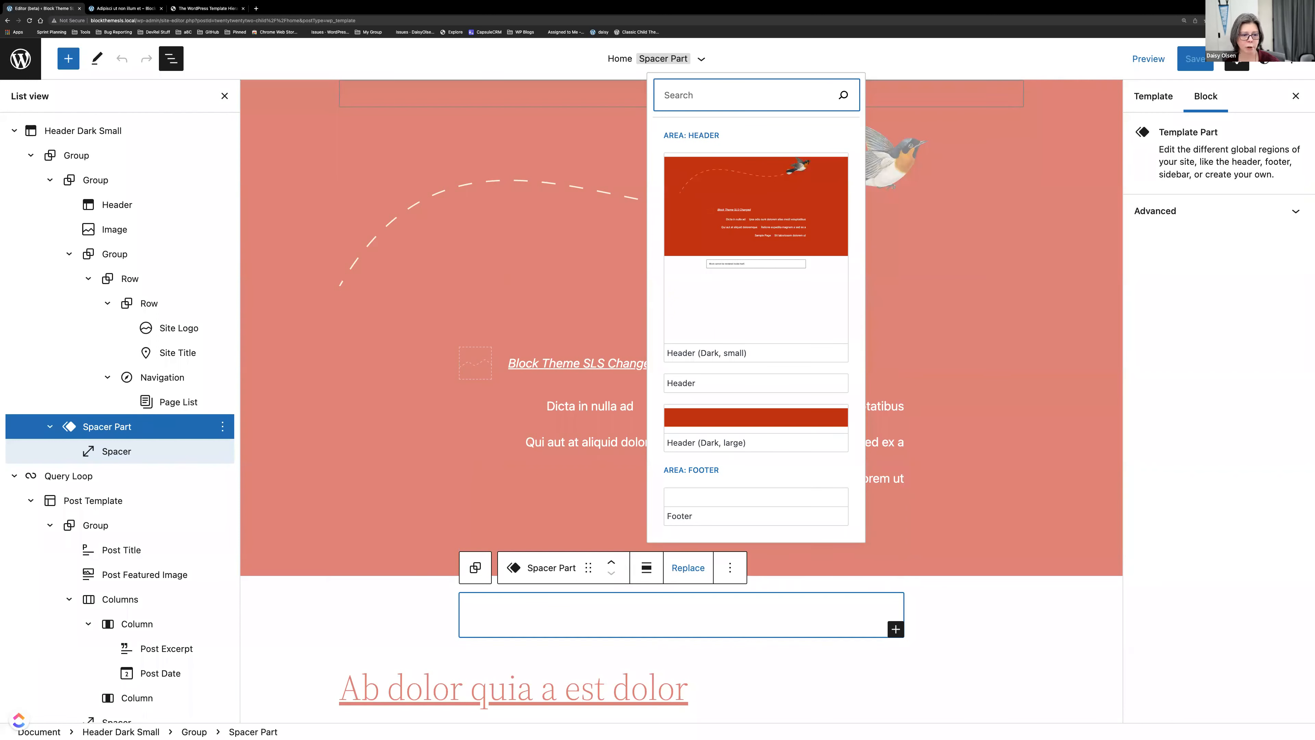
Step: Insert a Template Part block directly before the Footer and fill it with the existing Spacer Part
scroll(130, 534, "down", 5)
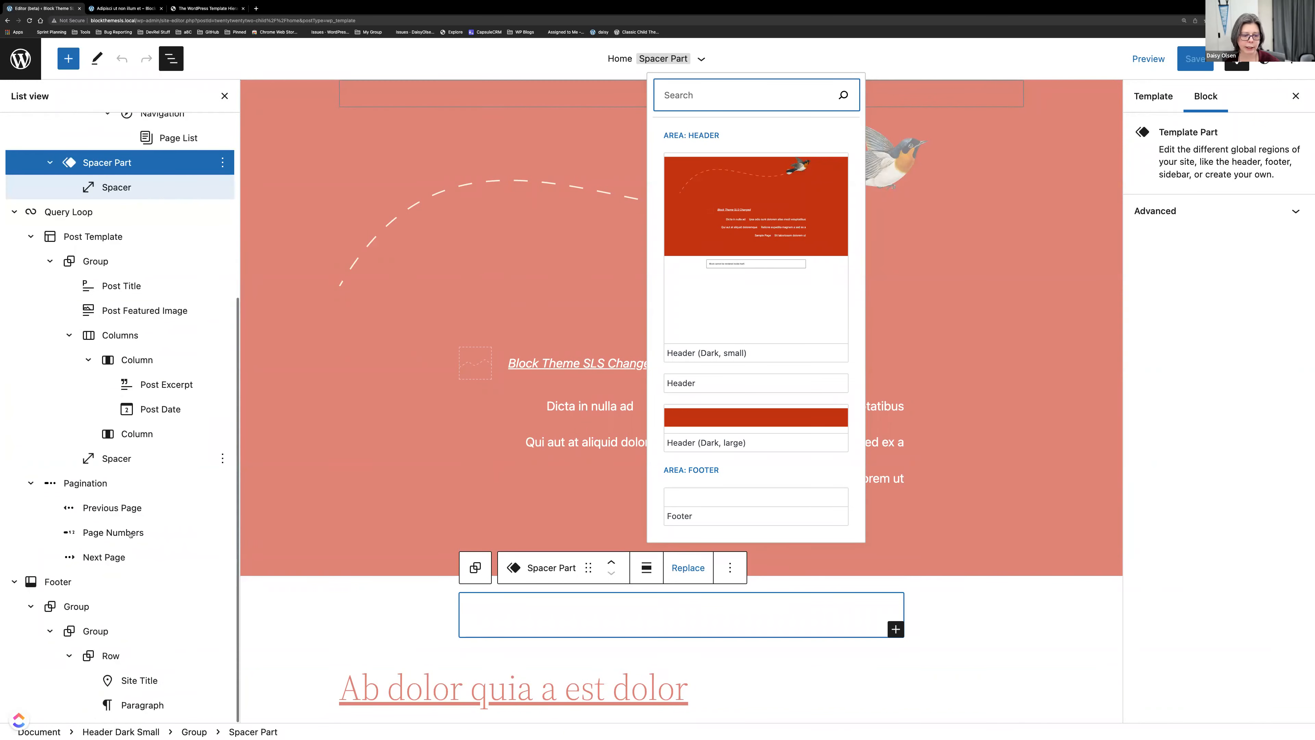
left_click(57, 581)
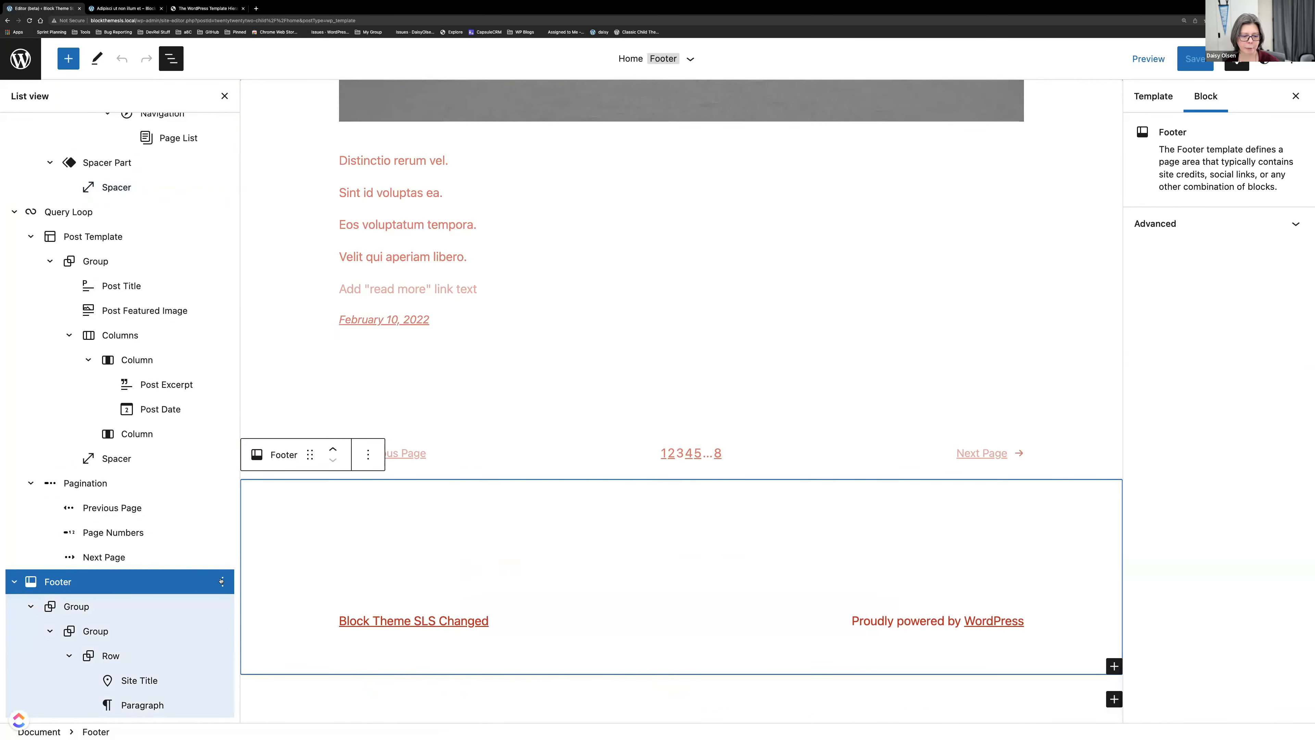
left_click(222, 581)
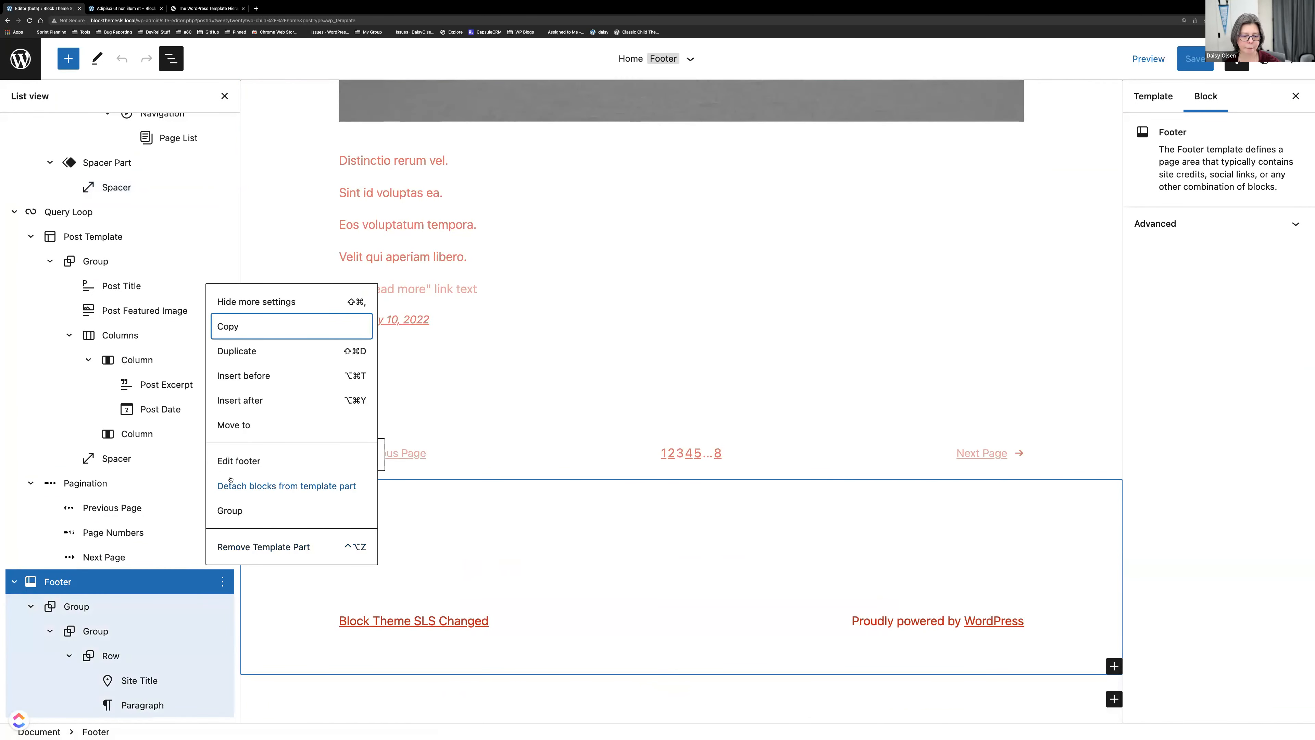
left_click(244, 374)
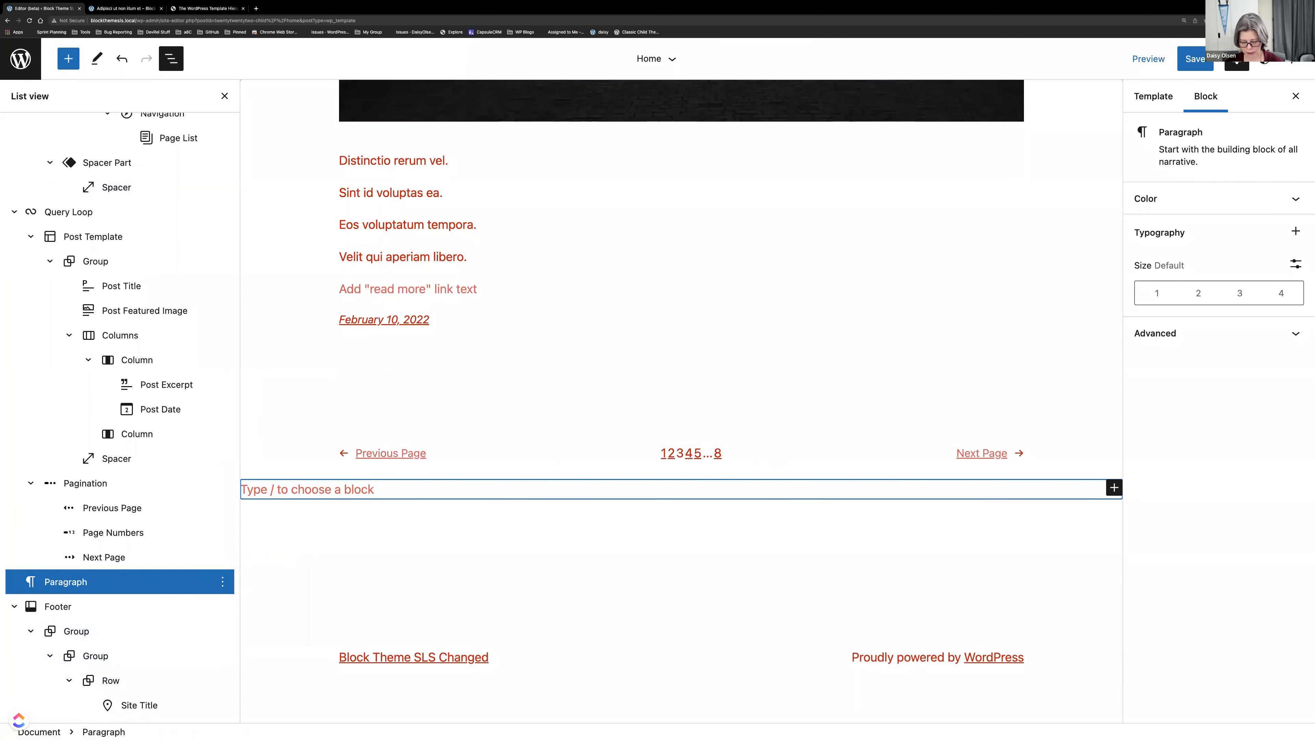
type("/part")
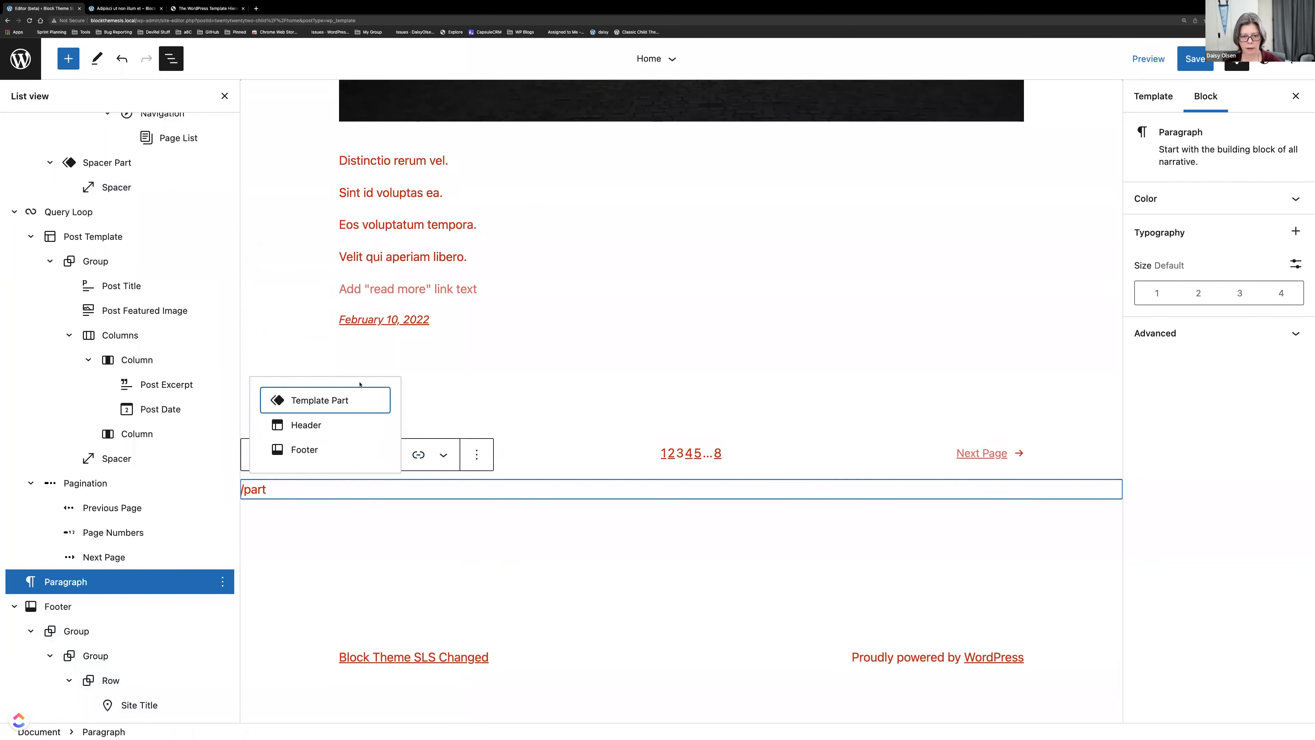
left_click(342, 400)
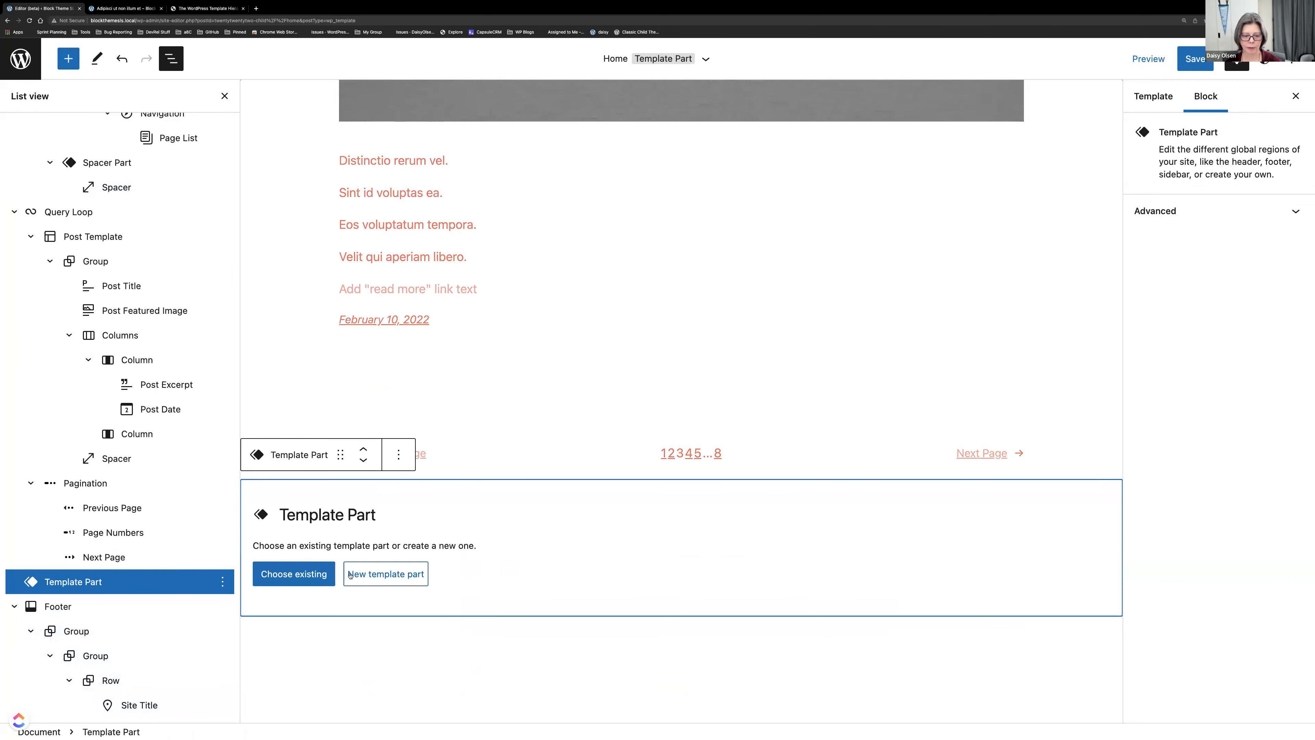
left_click(293, 573)
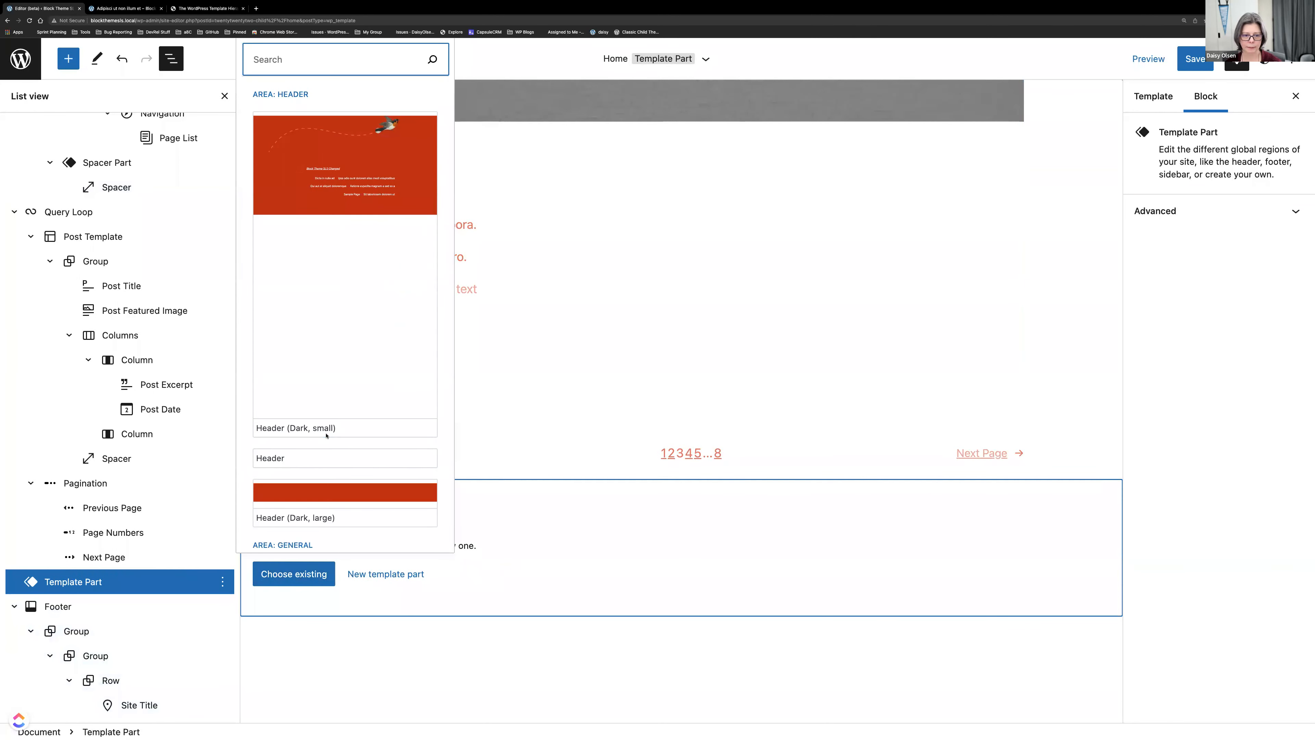
scroll(326, 435, "down", 3)
left_click(332, 453)
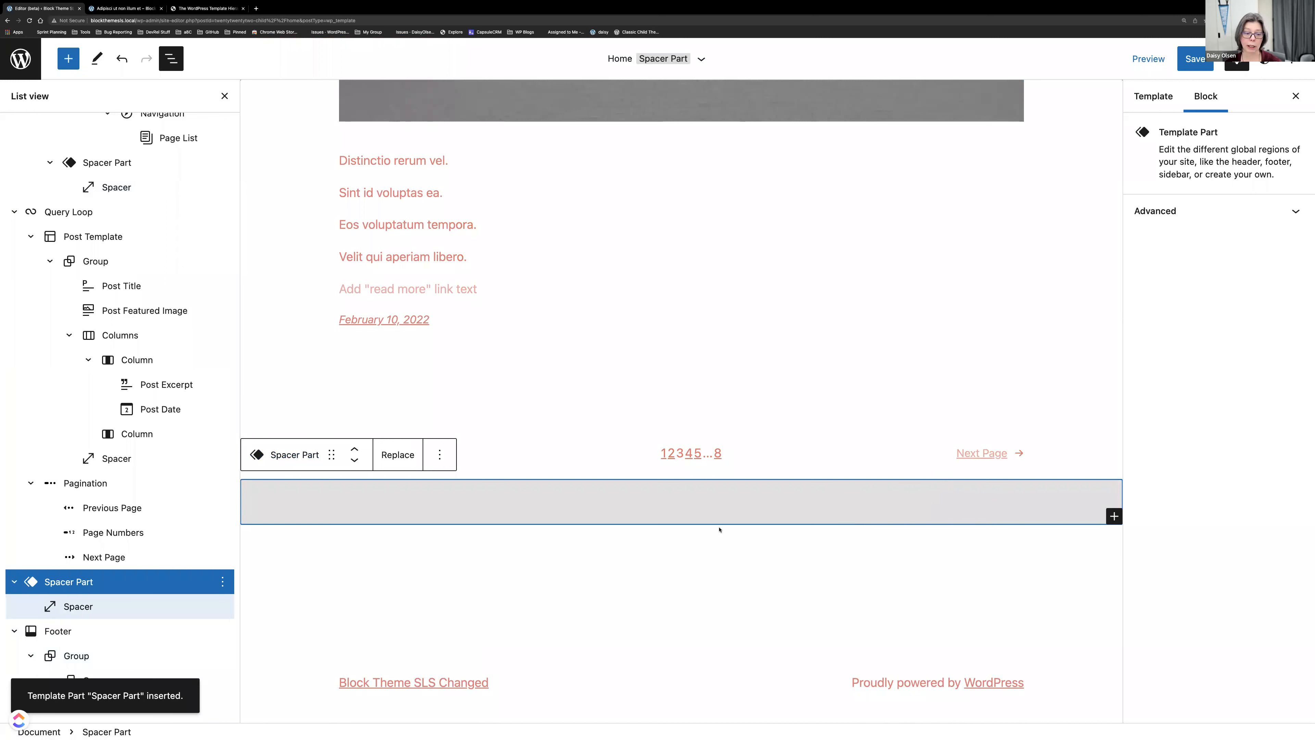
Step: Set the height of the spacer inside the Spacer Part above the Footer to 100 pixels
mouse_move(719, 527)
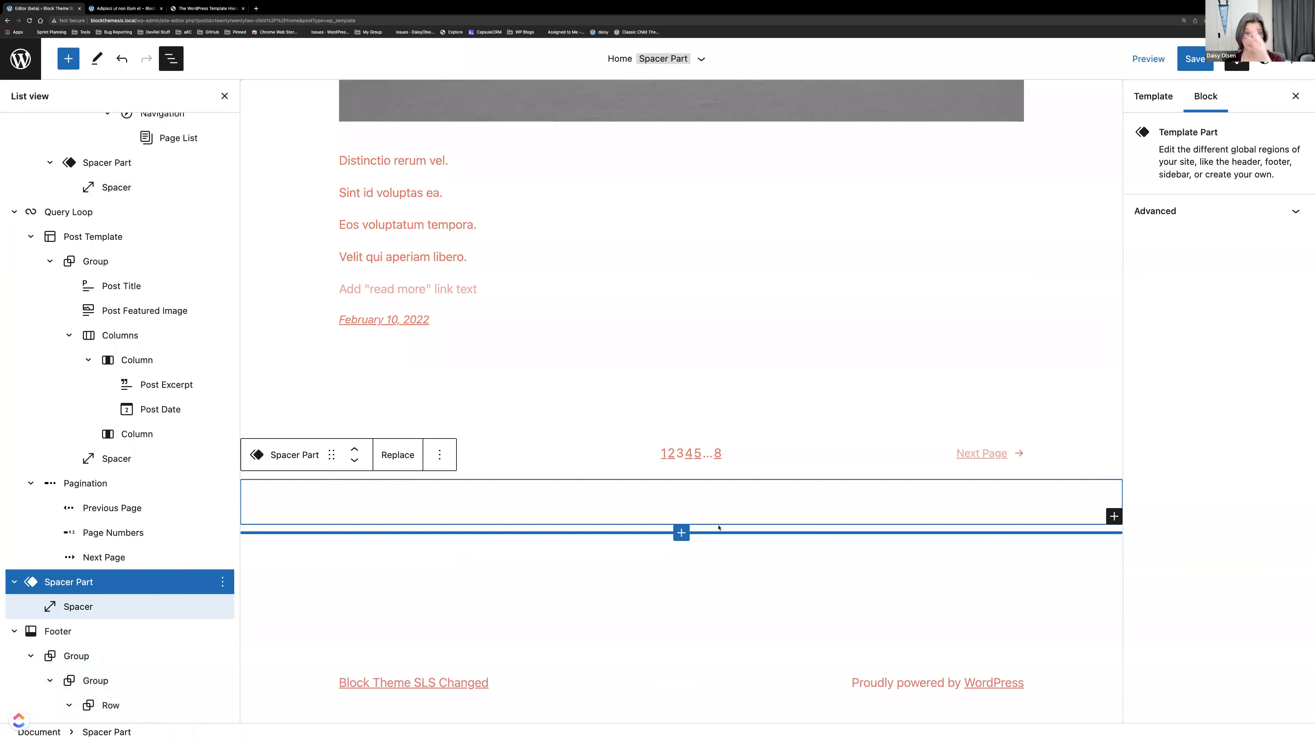
left_click(102, 605)
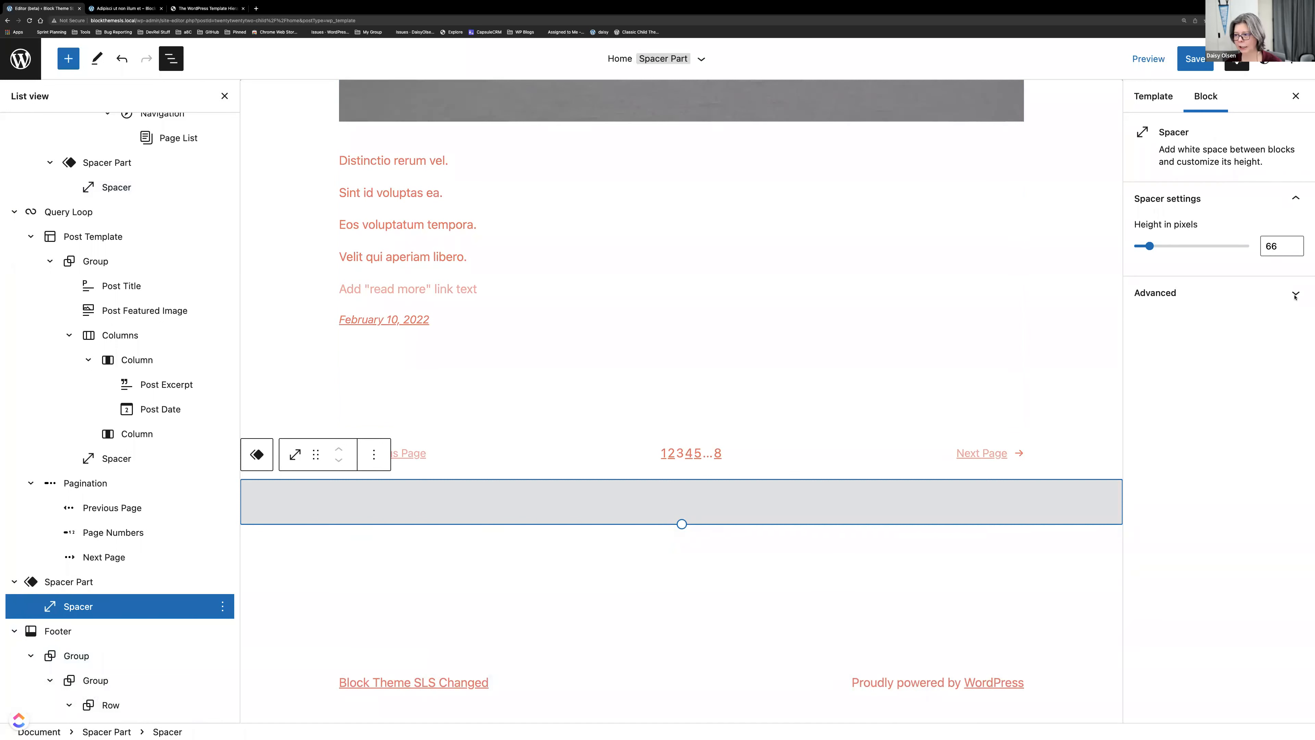
left_click(1275, 246)
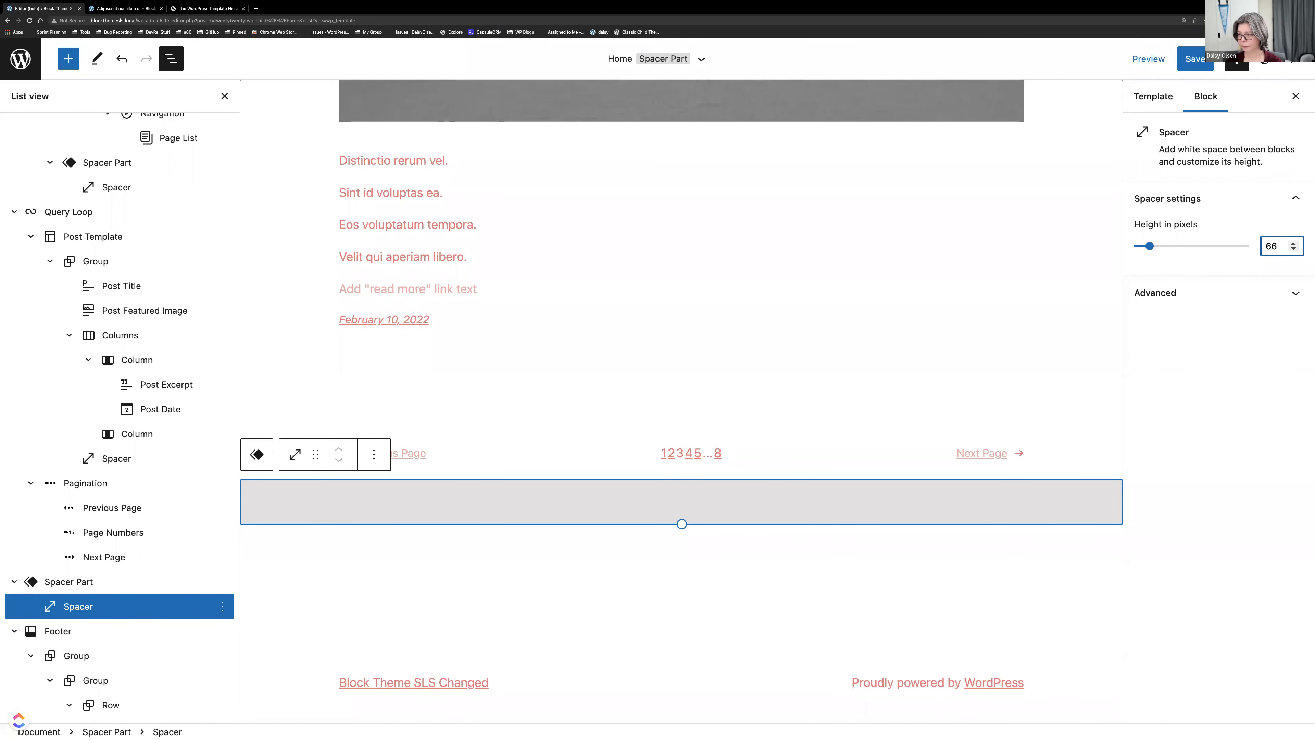
key("BackSpace")
key("BackSpace")
type("100")
left_click(1297, 80)
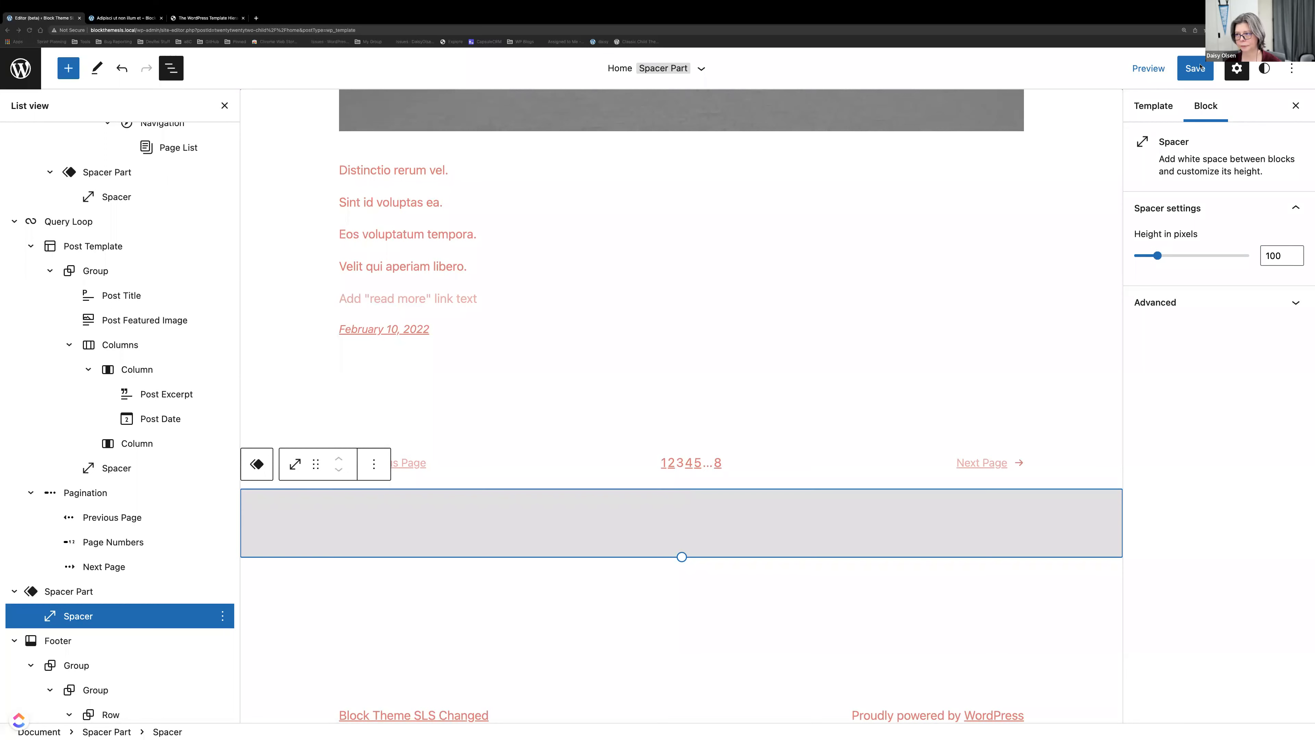
scroll(969, 295, "up", 5)
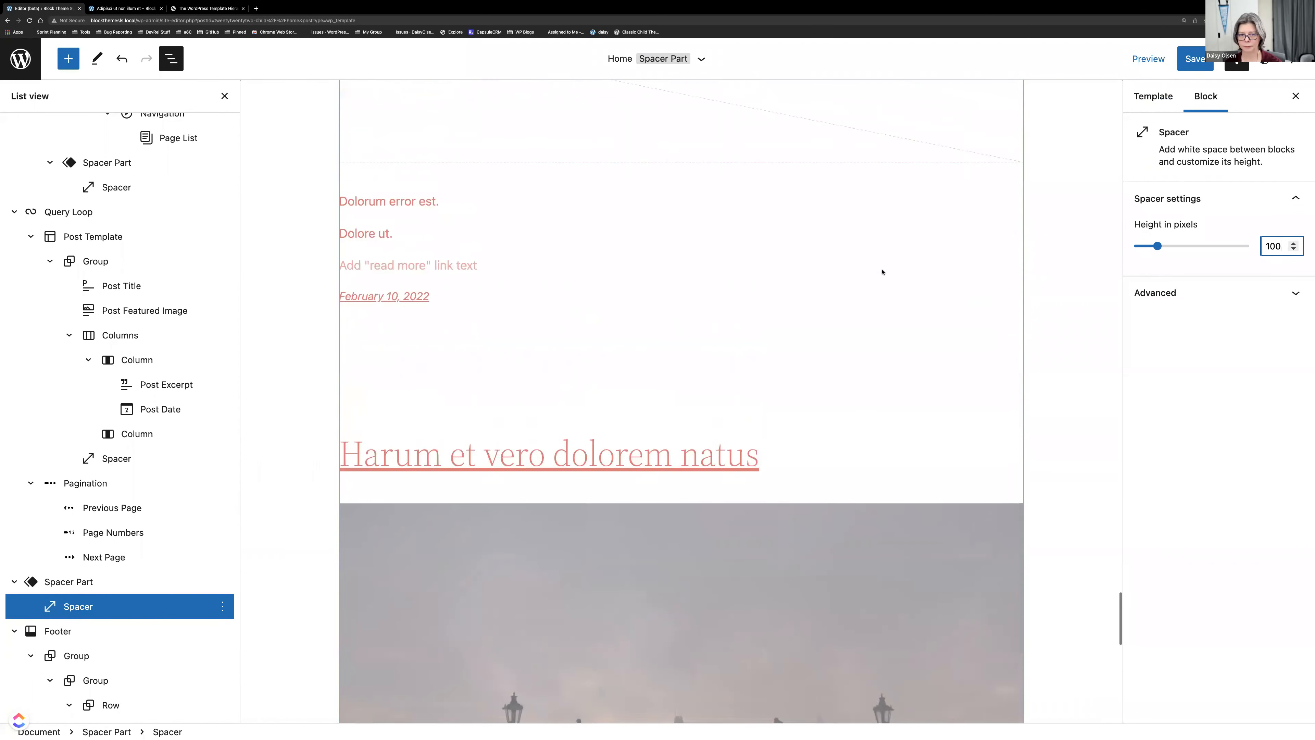
Step: Examine the spacer inside the header's Spacer Part to compare its height with the one above the Footer
scroll(883, 272, "up", 10)
scroll(882, 272, "up", 20)
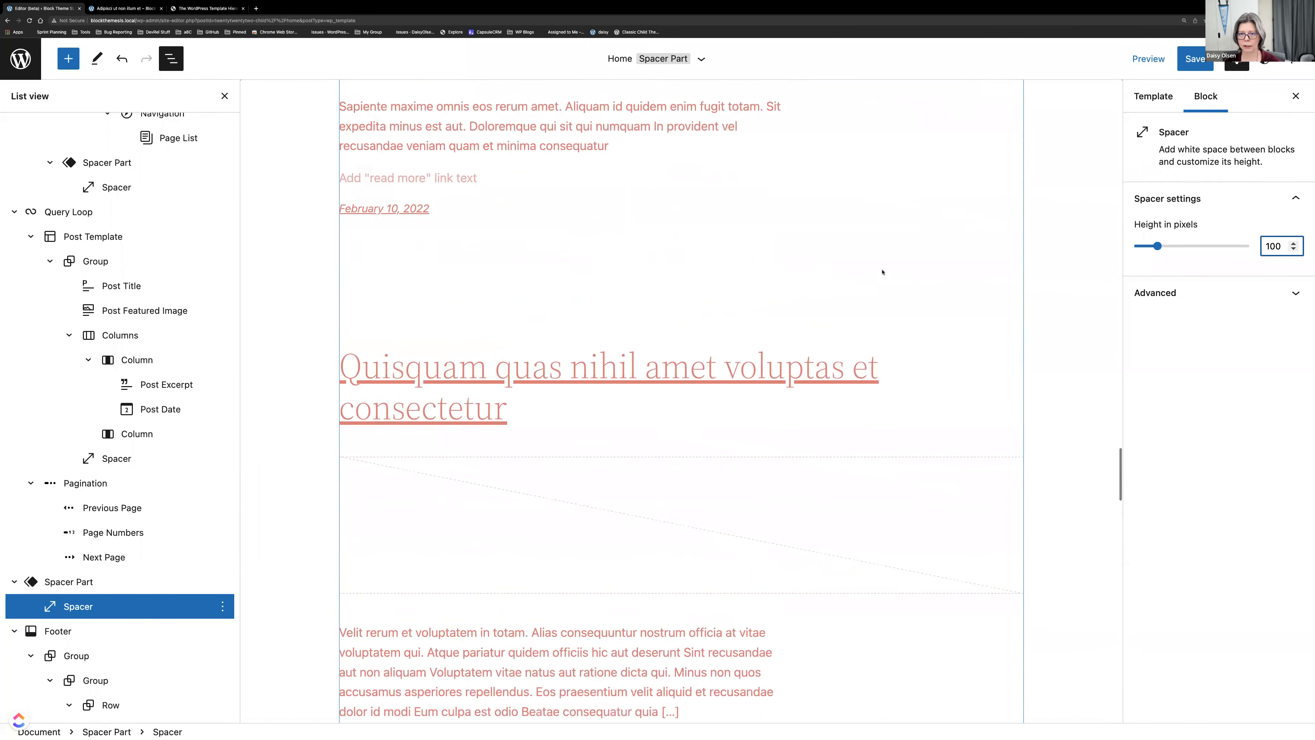
scroll(882, 272, "up", 12)
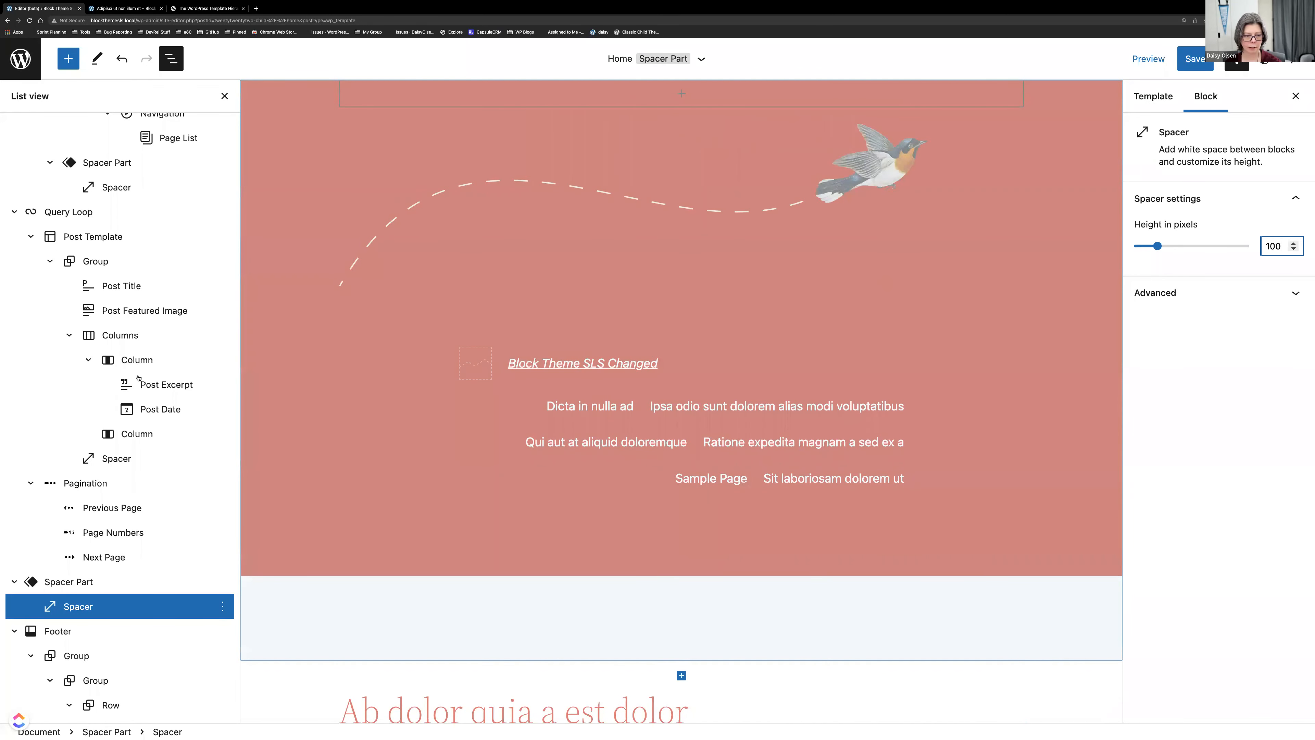
left_click(101, 170)
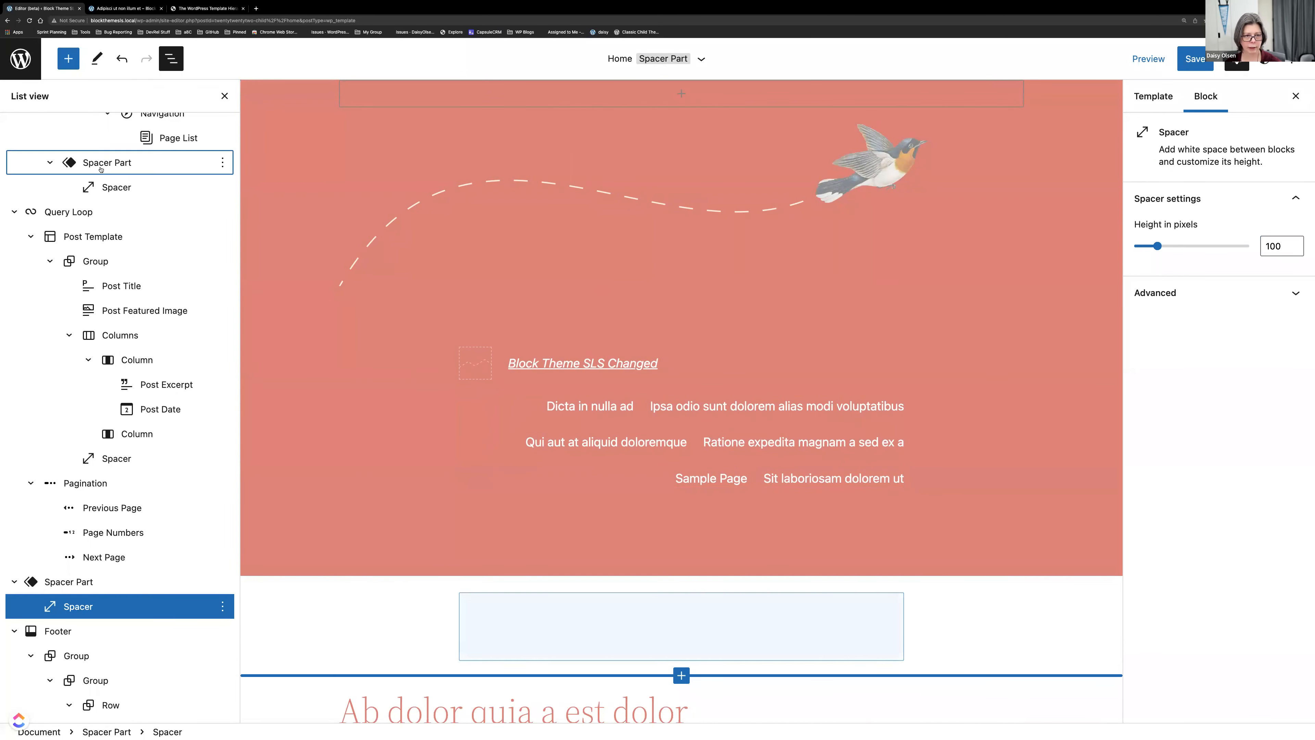
left_click(117, 187)
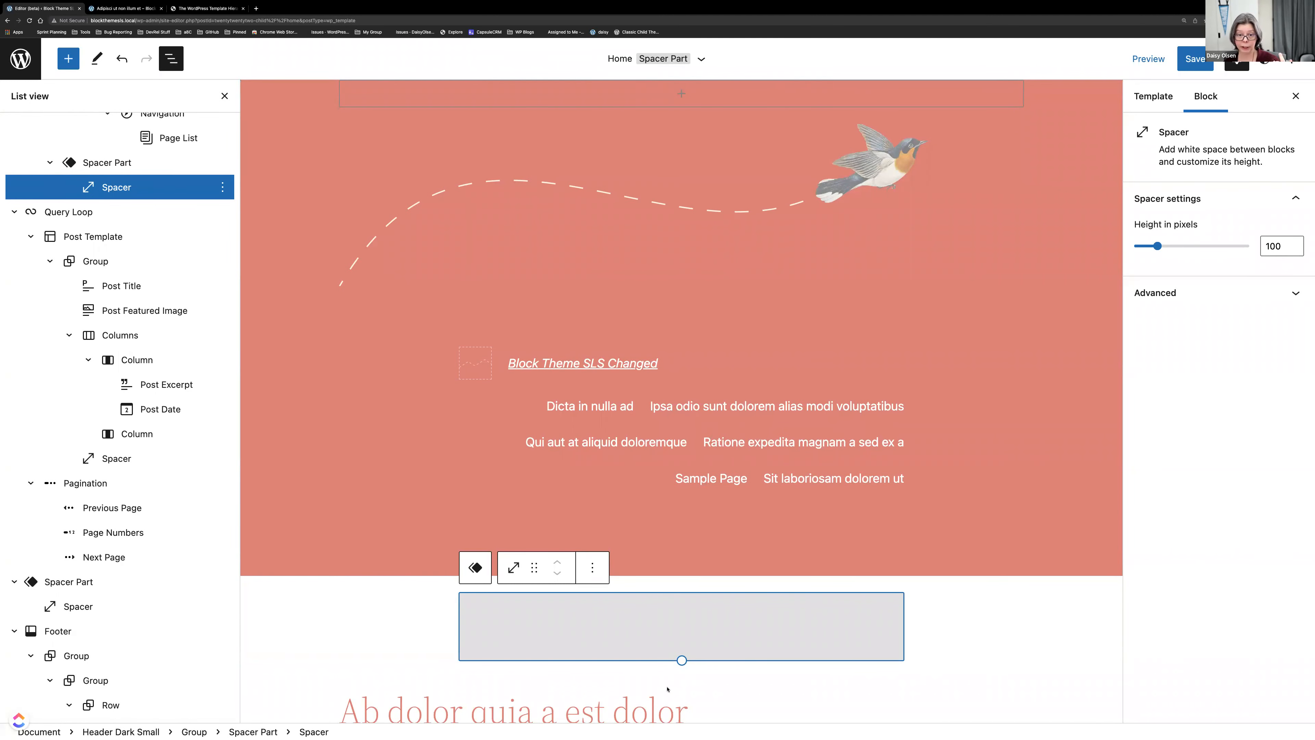
mouse_move(797, 568)
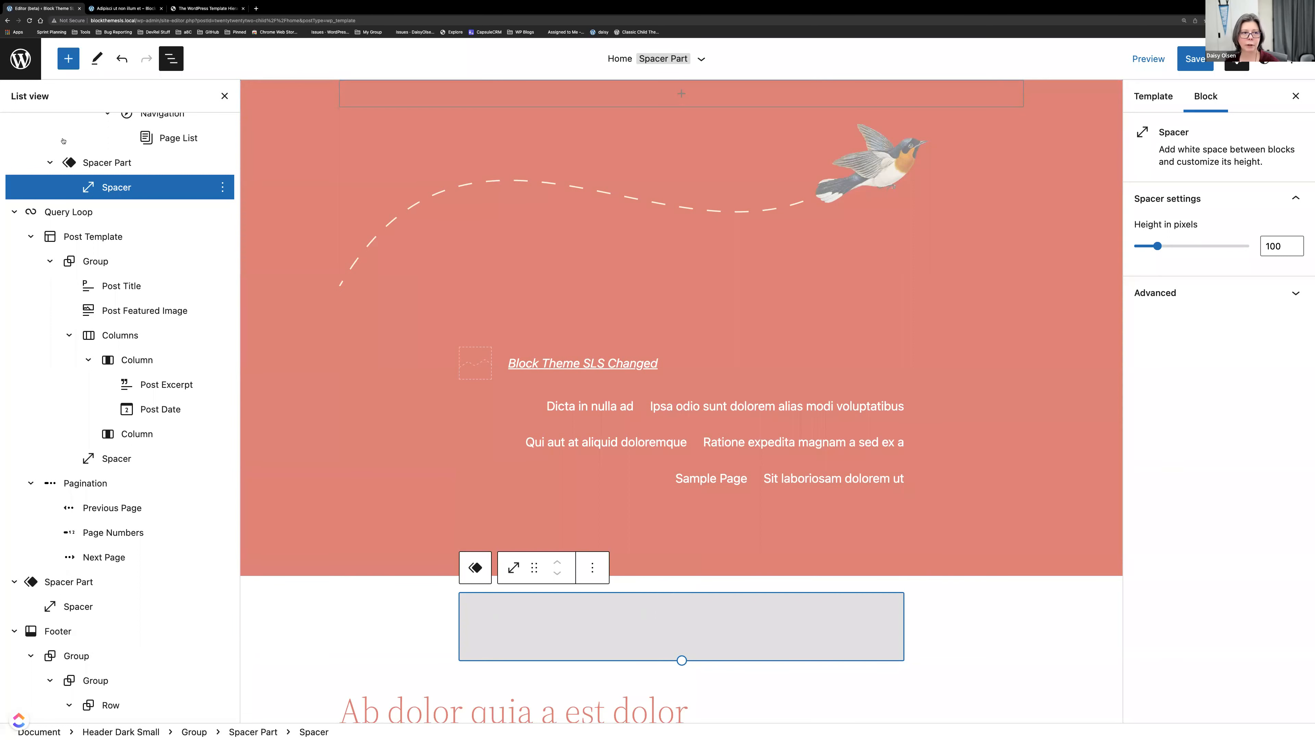
Step: Leave the Site Editor for the Dashboard, discarding the unsaved changes
left_click(18, 57)
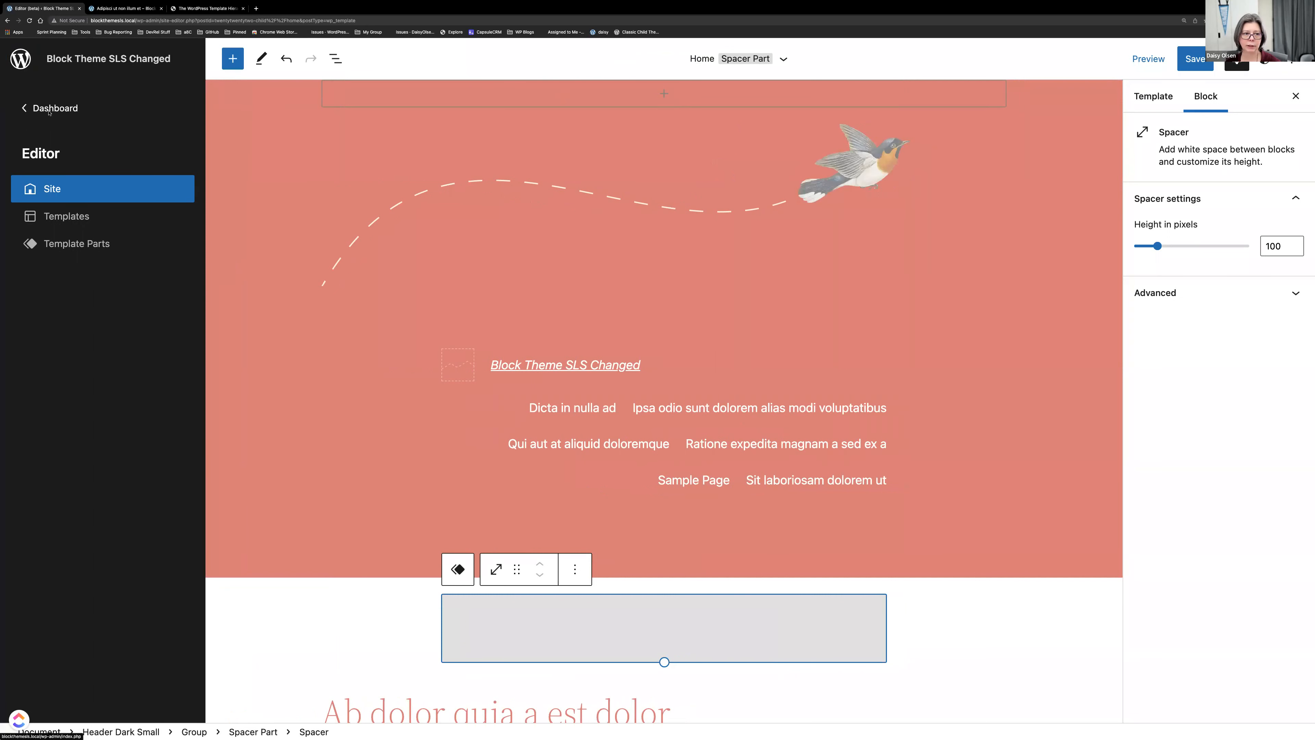
left_click(49, 110)
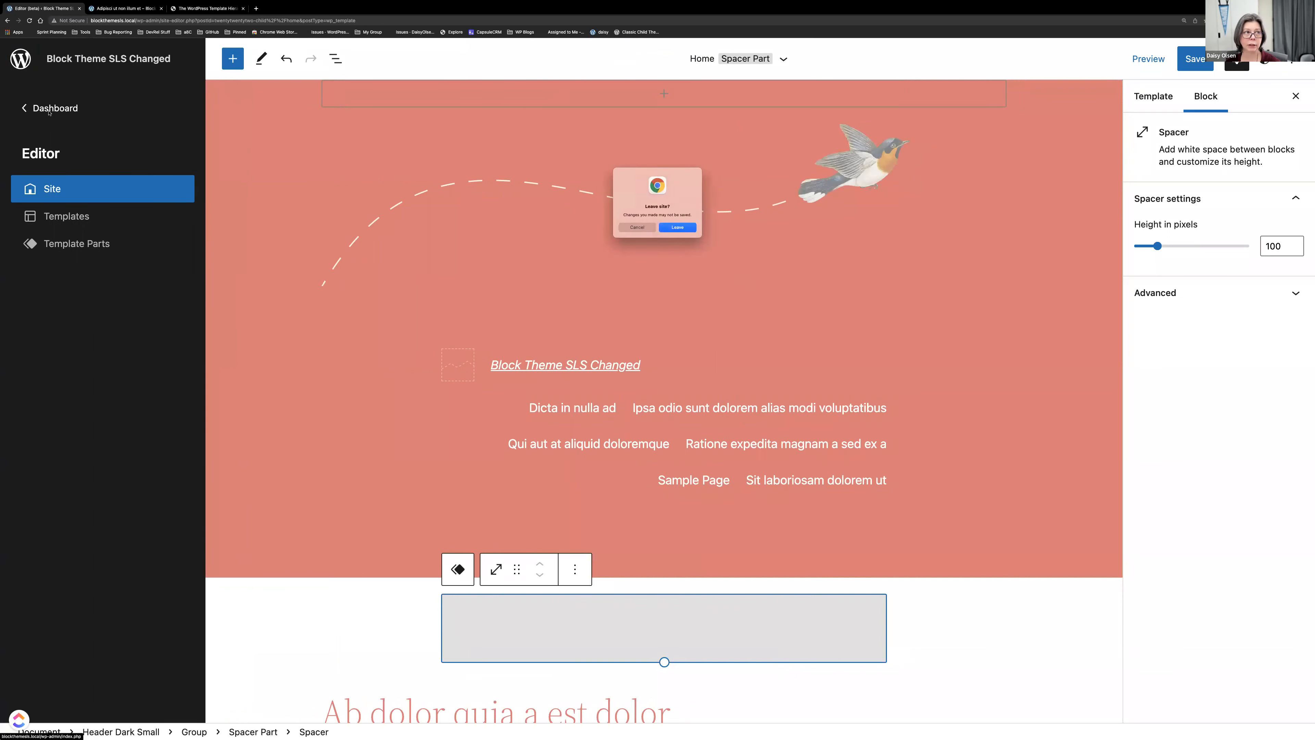
left_click(669, 227)
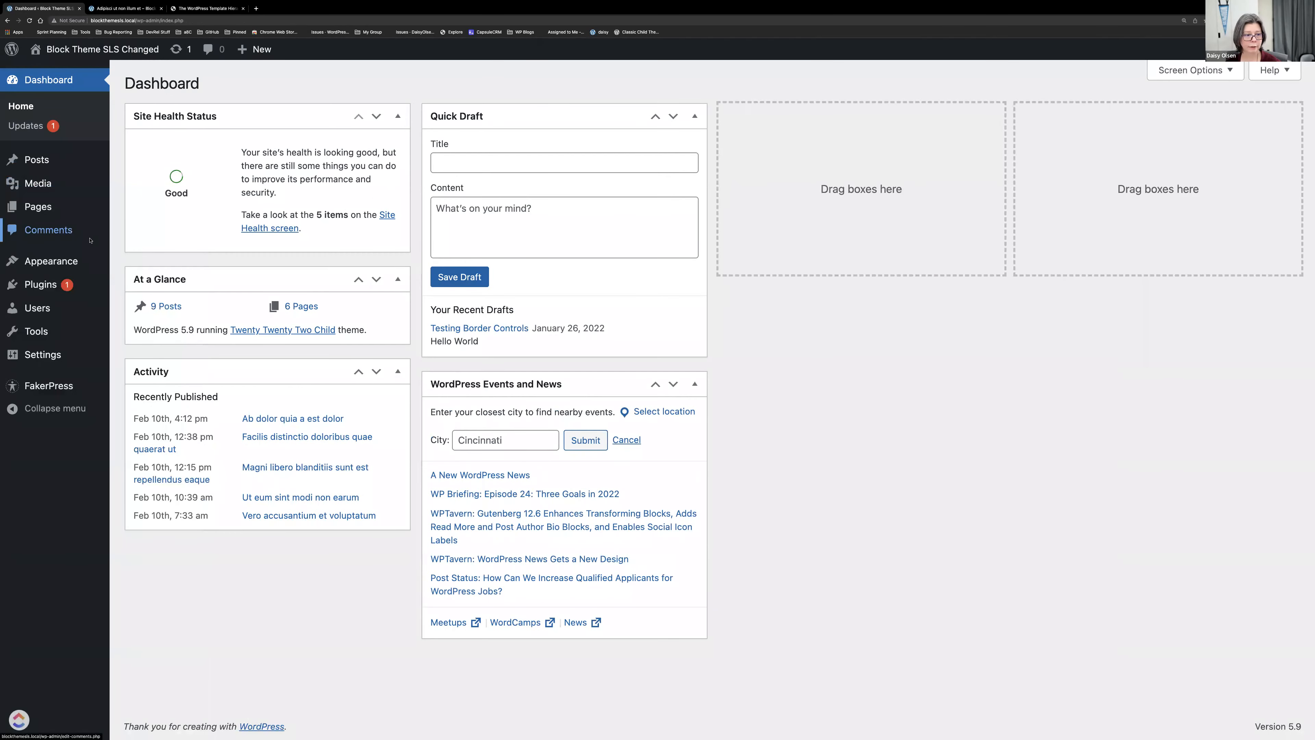
Step: Open the post "Ab dolor quia a est dolor" for editing and show which templates can be assigned to it
mouse_move(94, 161)
left_click(146, 162)
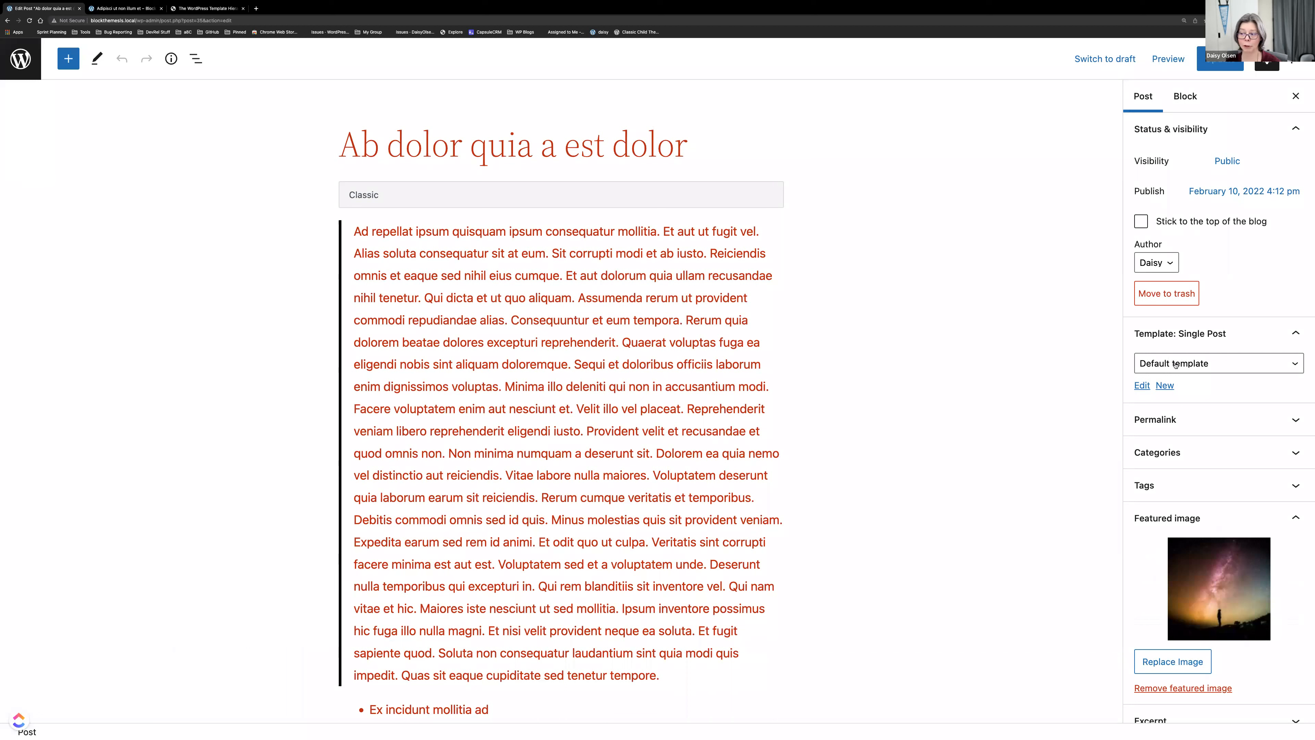
left_click(1296, 365)
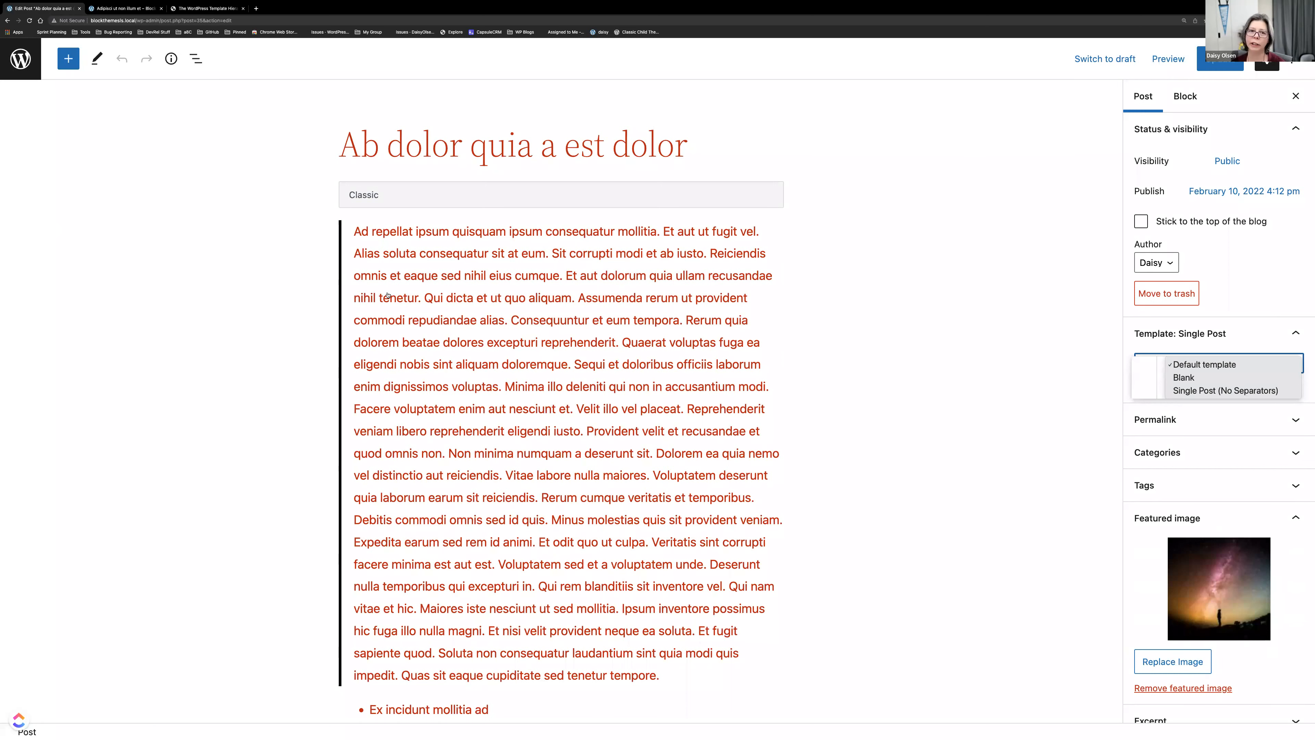
Step: Switch to the code editor and highlight the header entry under templateParts in the child theme's theme.json
key("ctrl+Left")
left_click(448, 236)
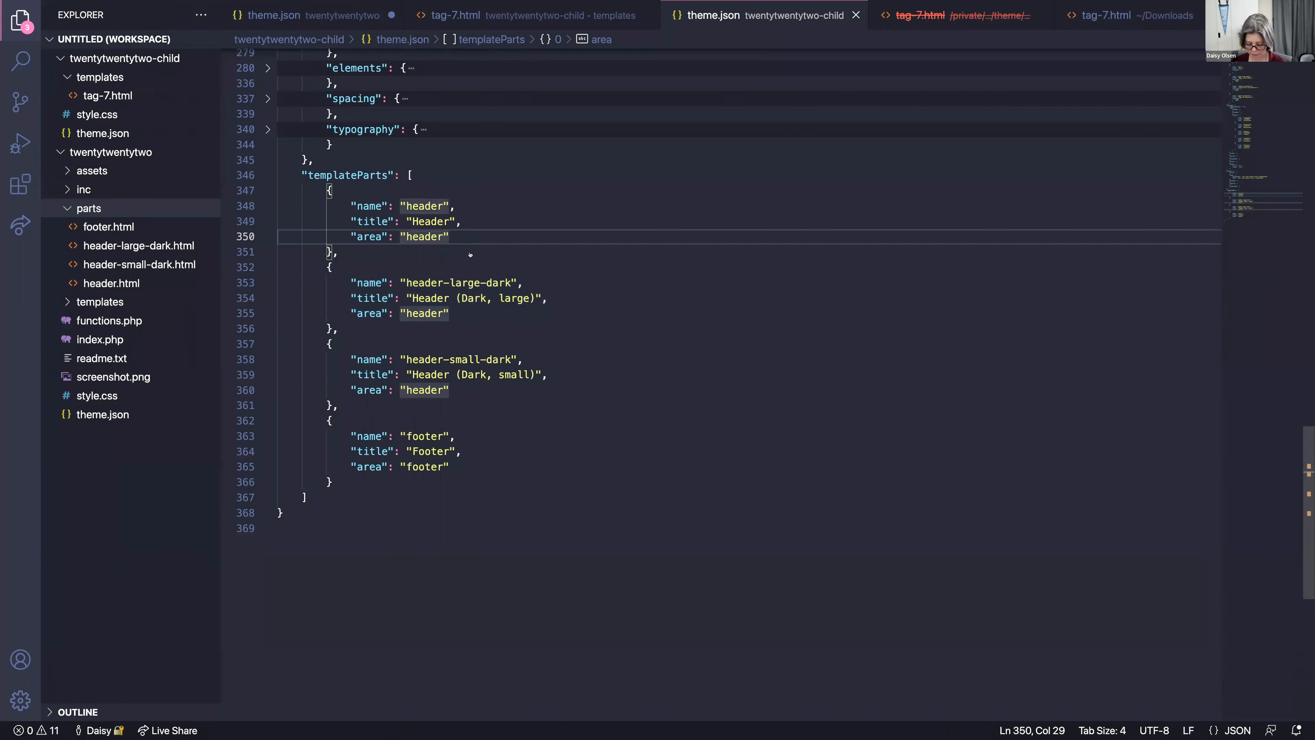
type(".")
key("BackSpace")
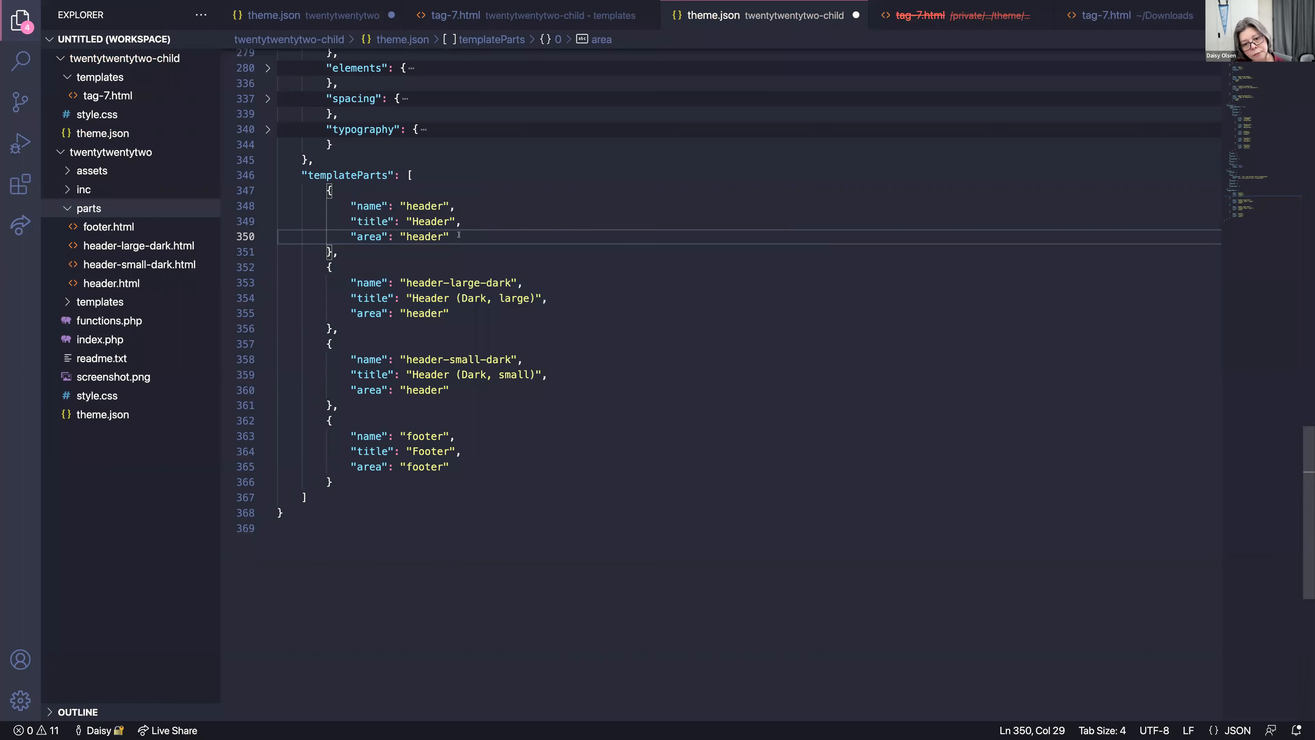
left_click_drag(346, 253, 280, 190)
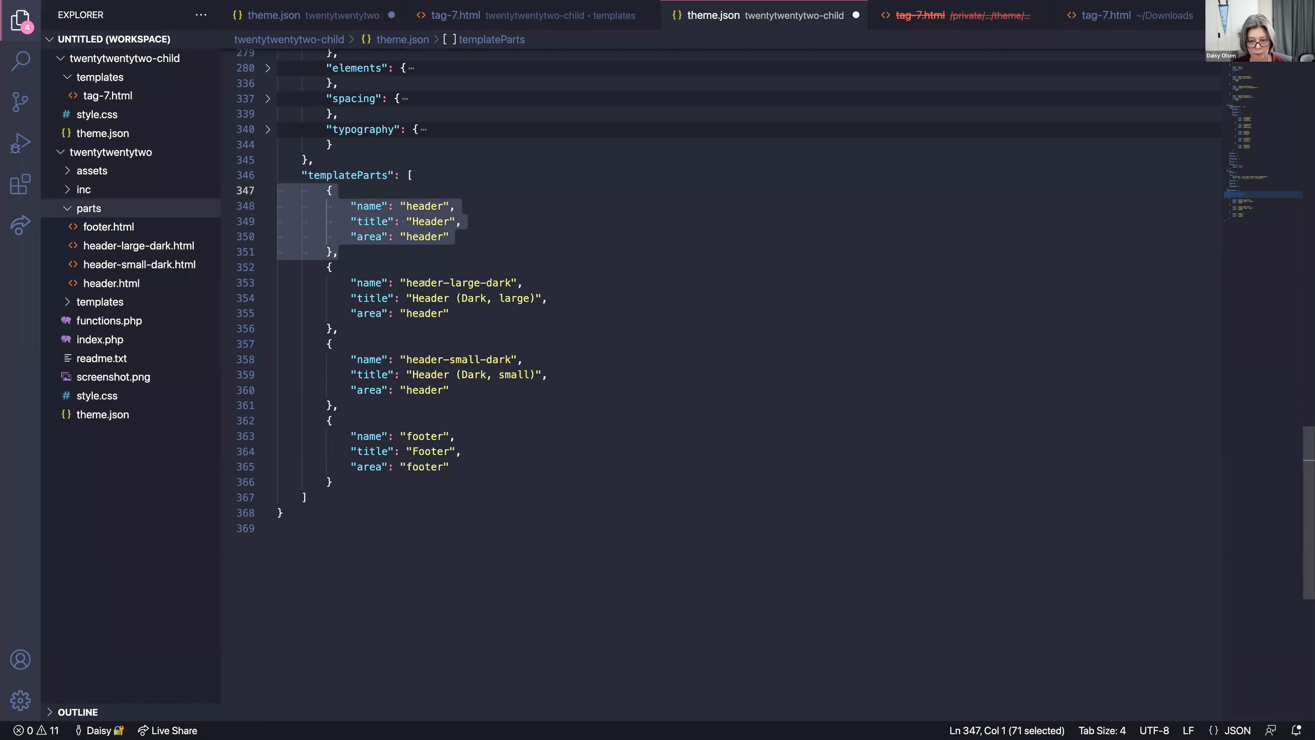
Step: Change the header template part's area to the array ["header","footer"], check its type hint and save the child theme's theme.json
left_click(400, 236)
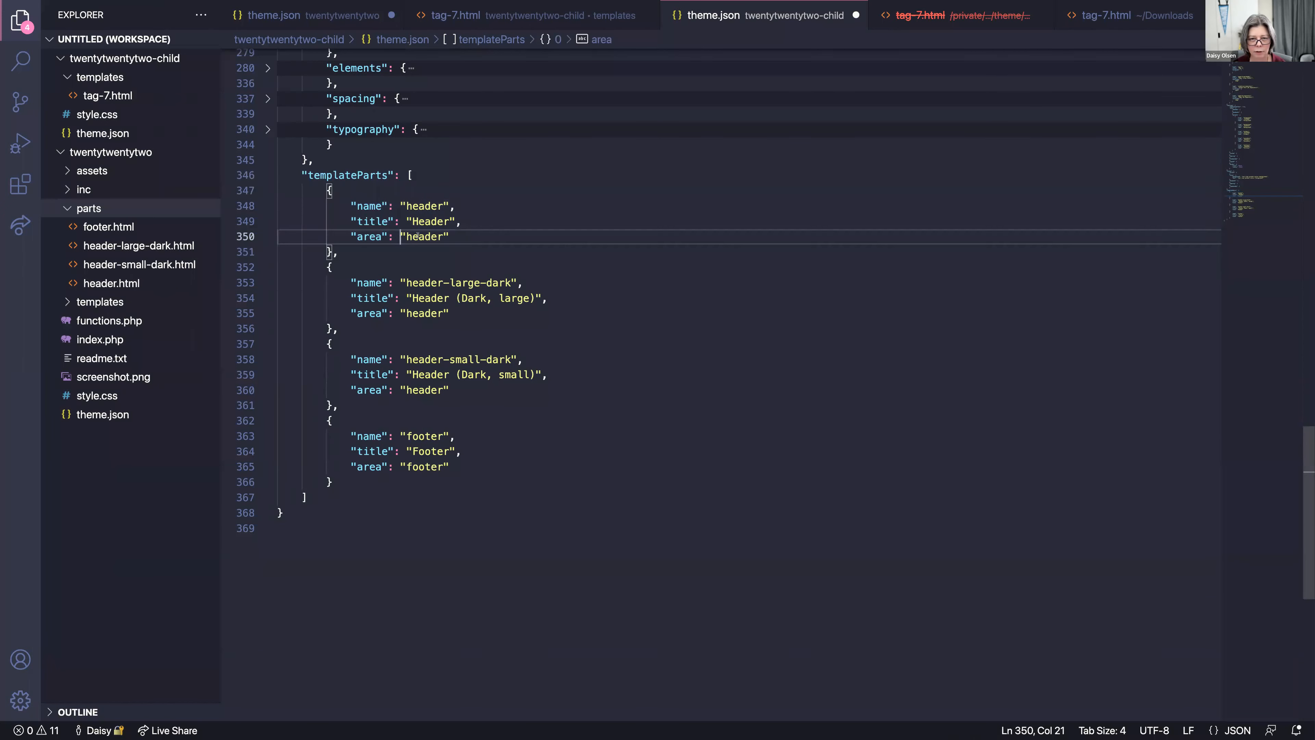
type("[")
left_click(488, 238)
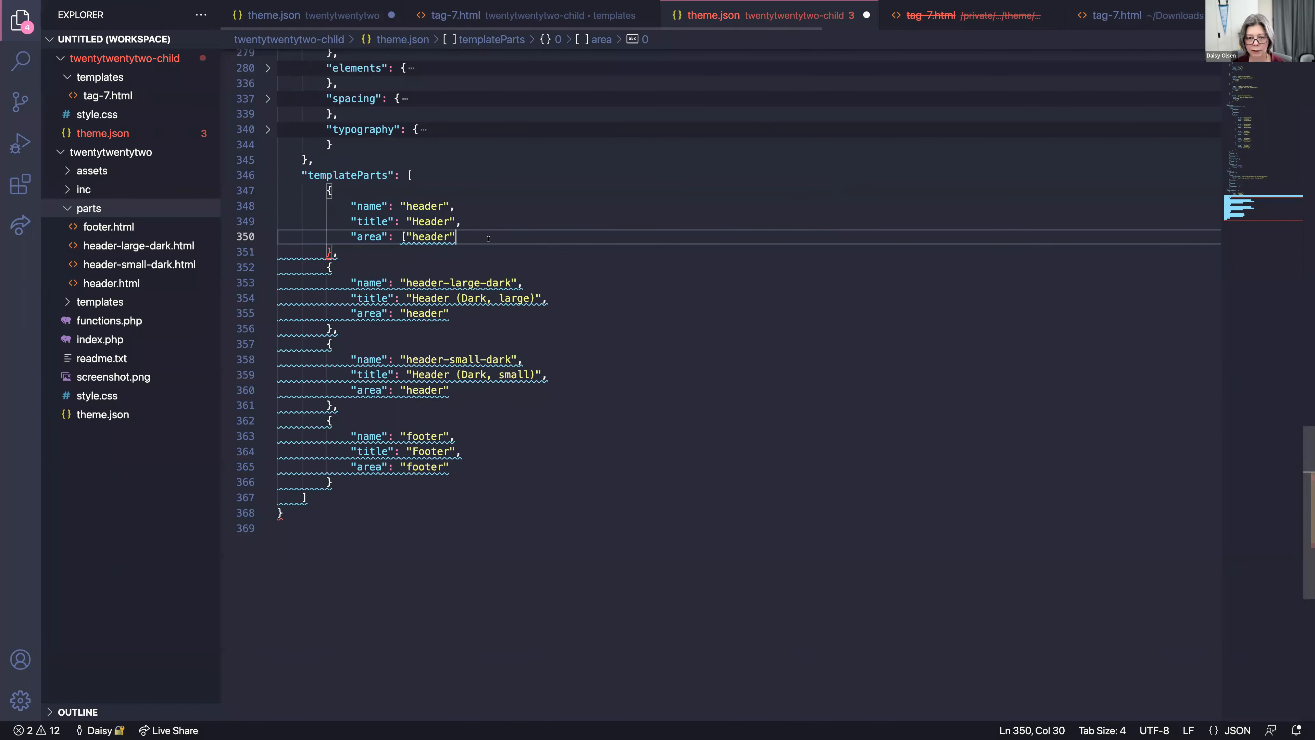
type(",")
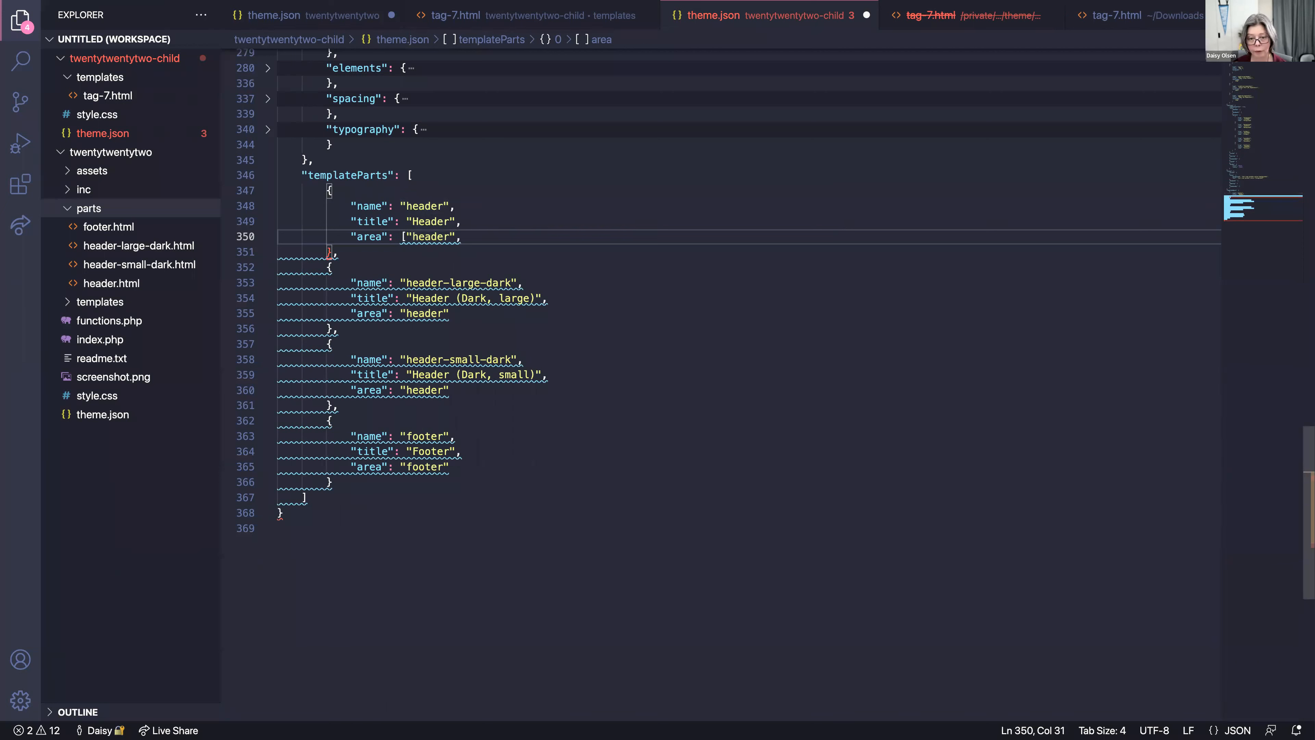
type("\"footer\"")
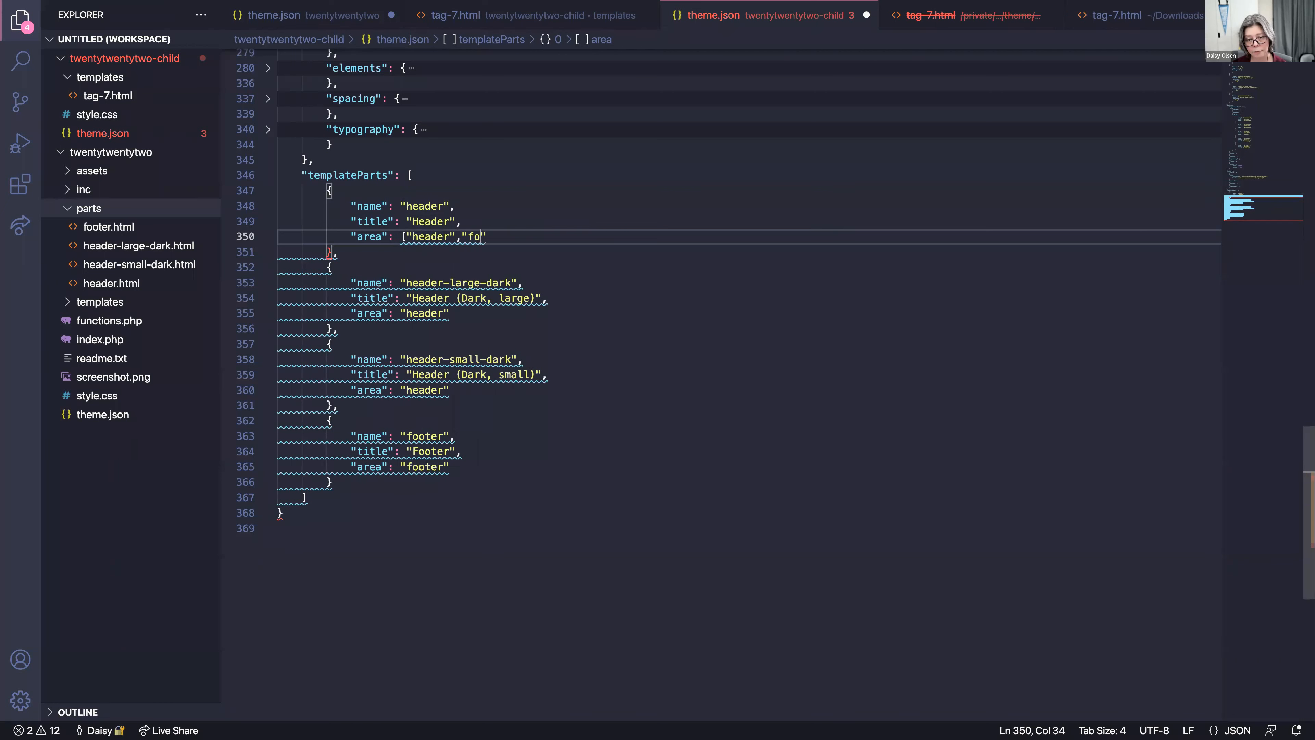
type("]")
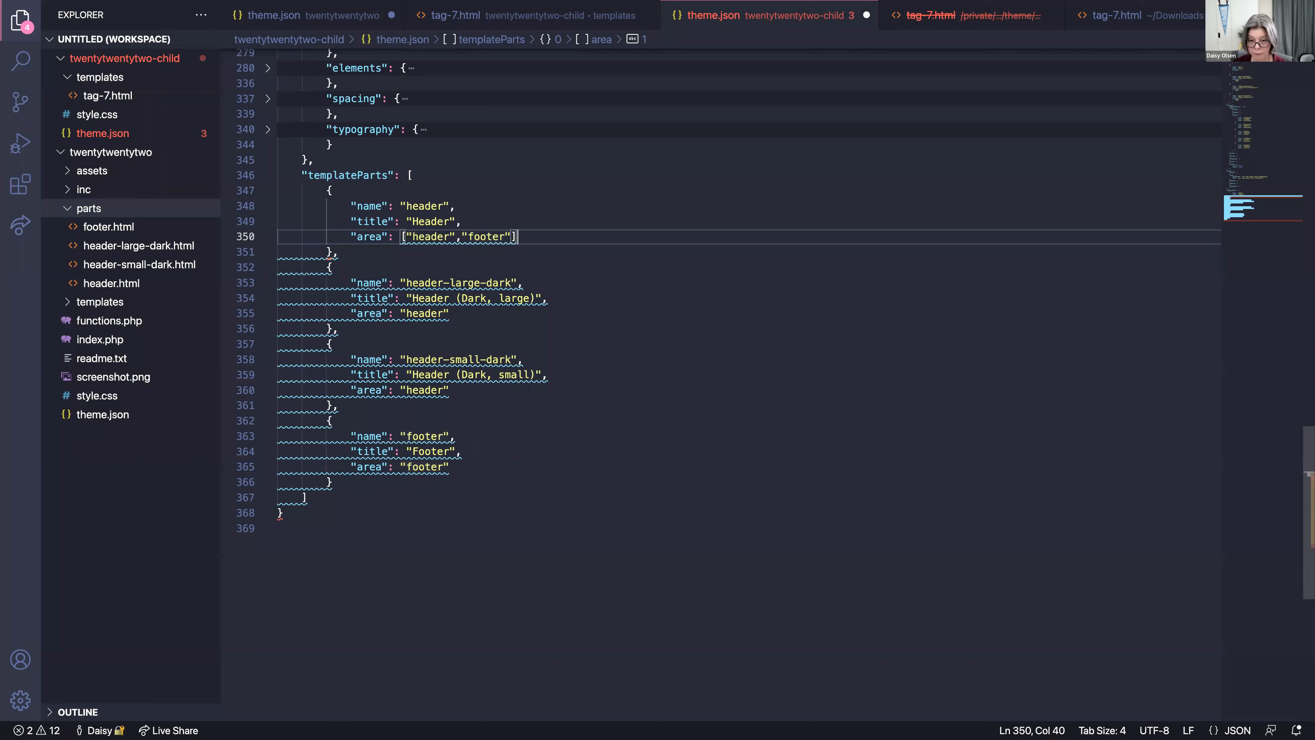
key("Down")
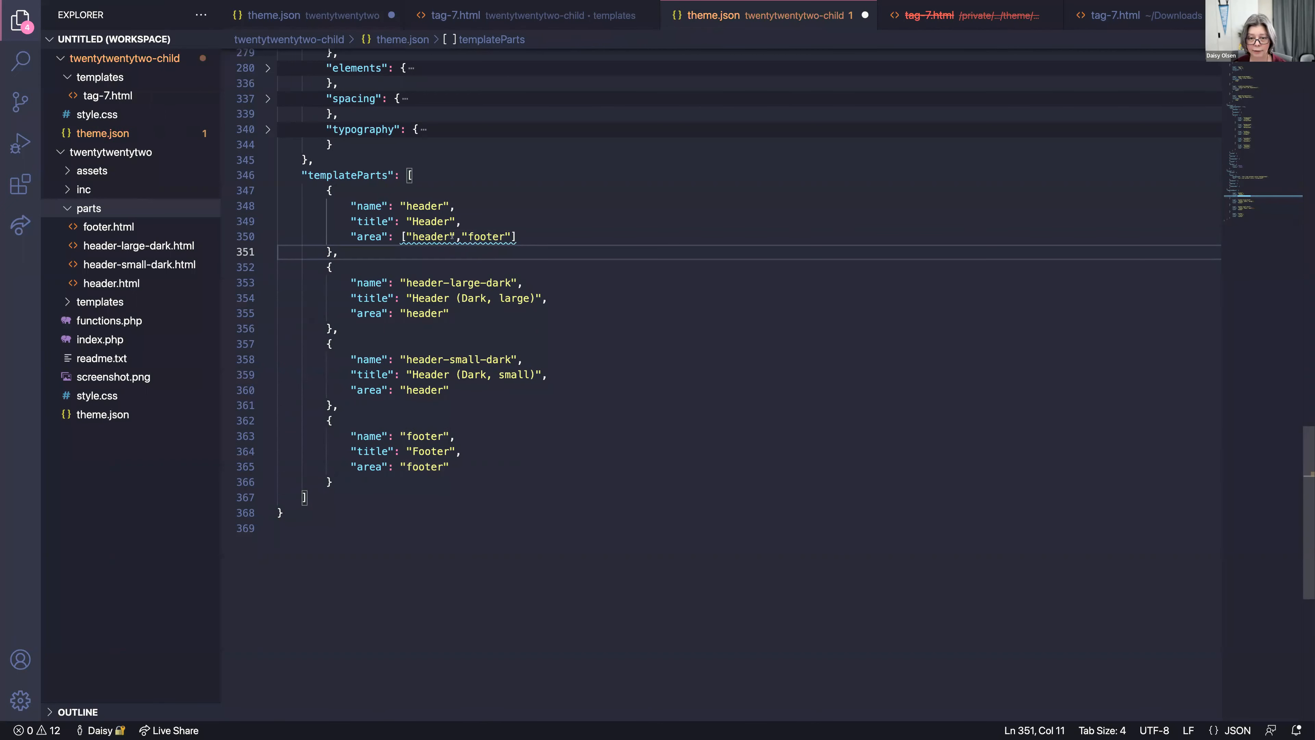
mouse_move(453, 236)
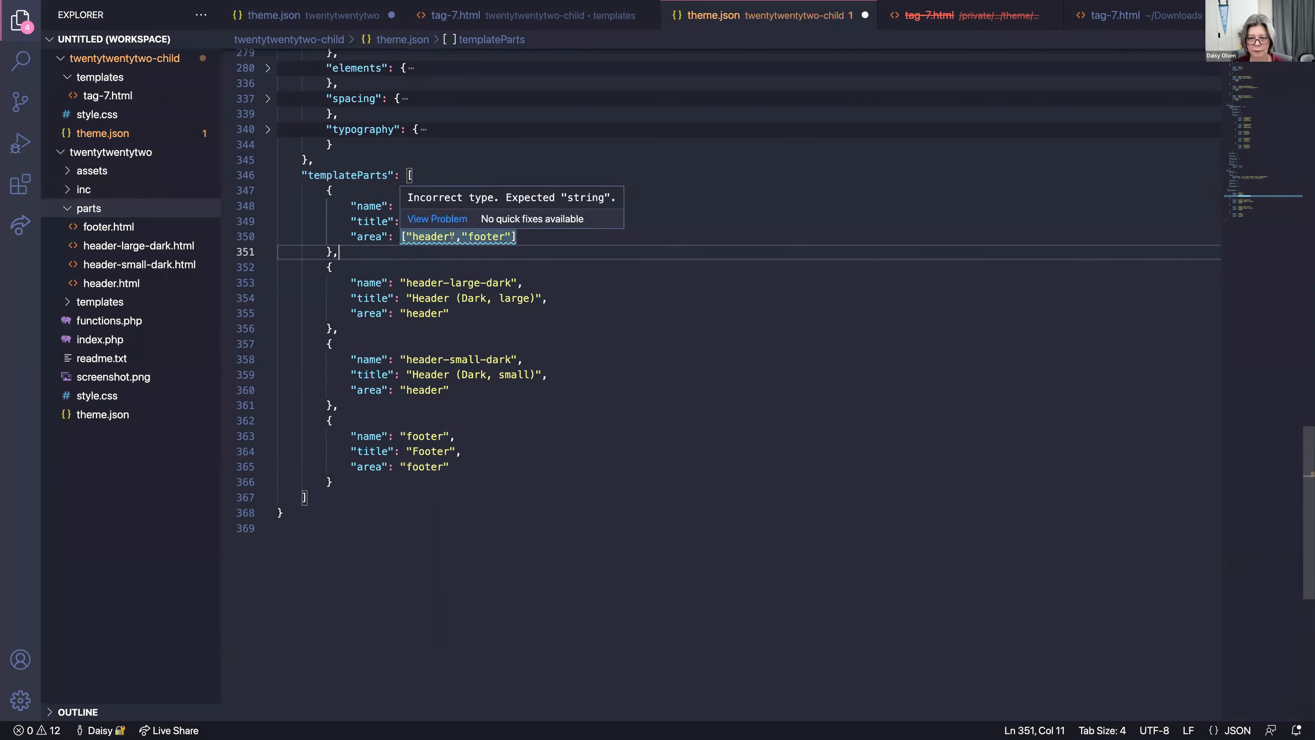
left_click(527, 237)
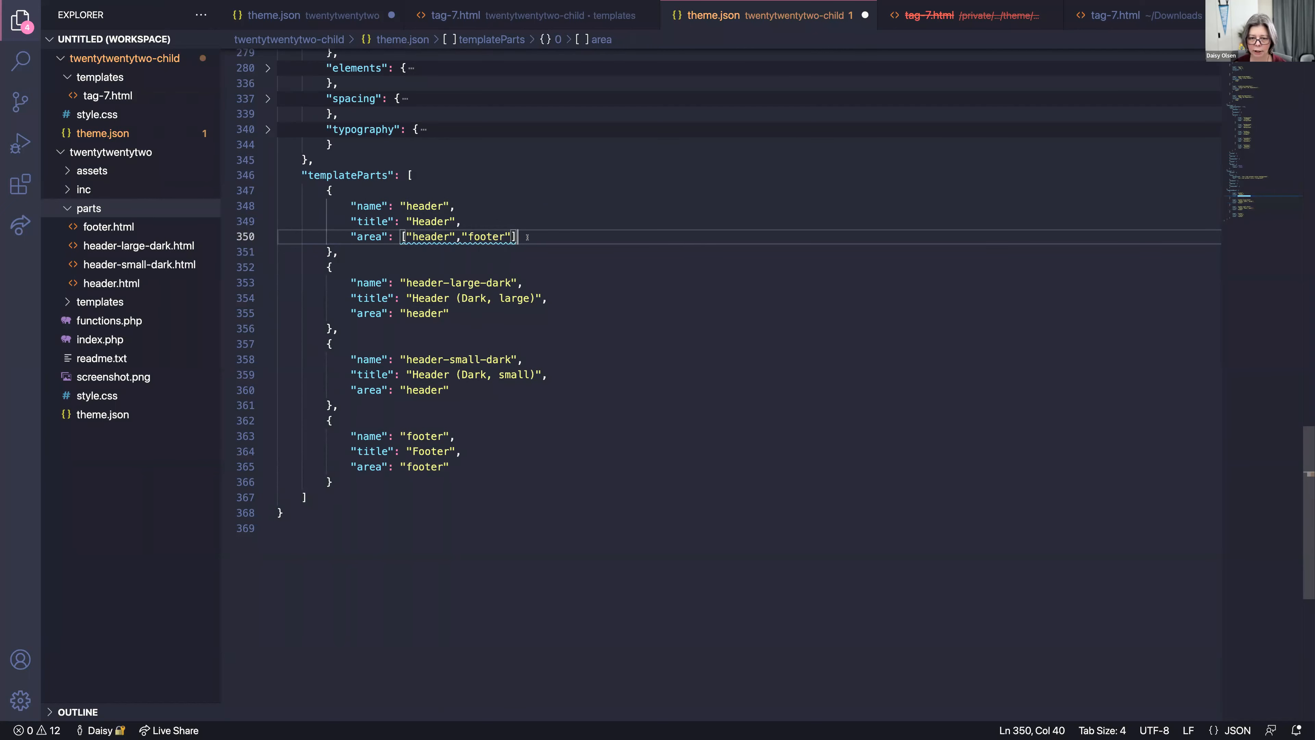
key("ctrl+s")
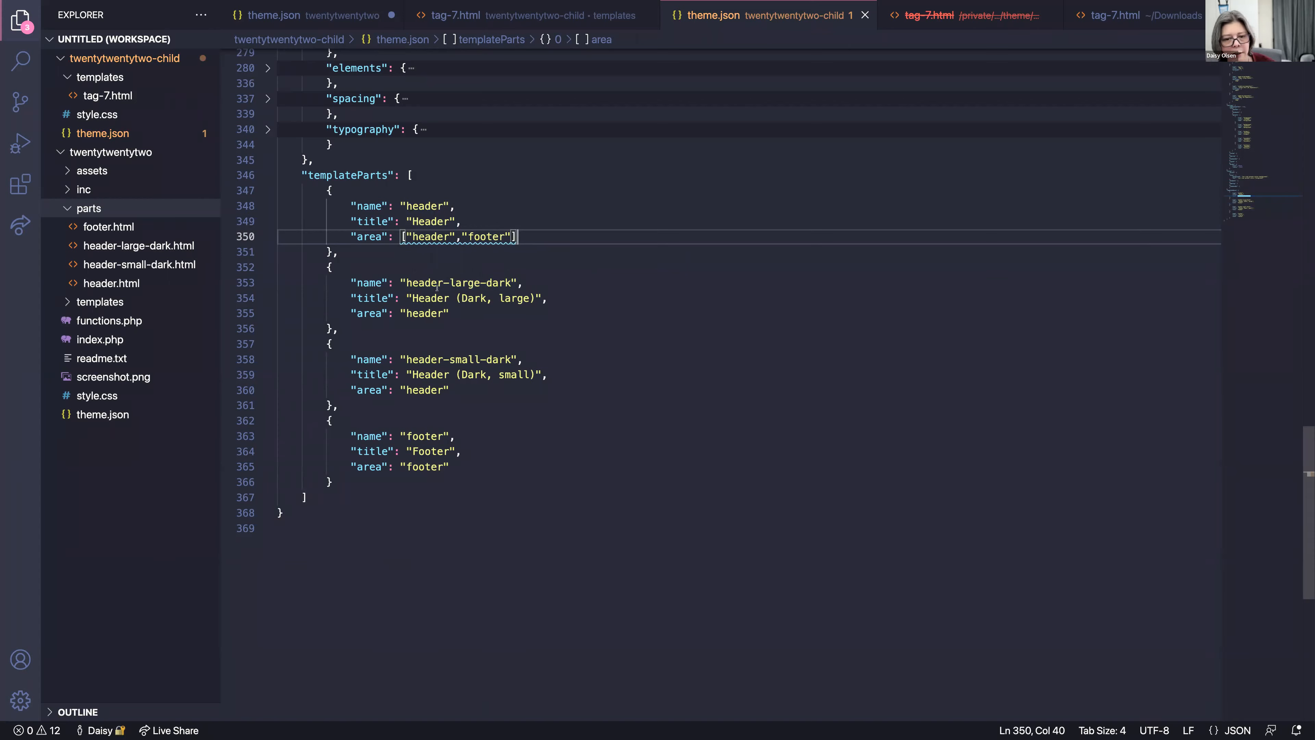
Step: Switch back to the browser, leave the post and open the Site Editor from the WordPress admin
key("ctrl+Right")
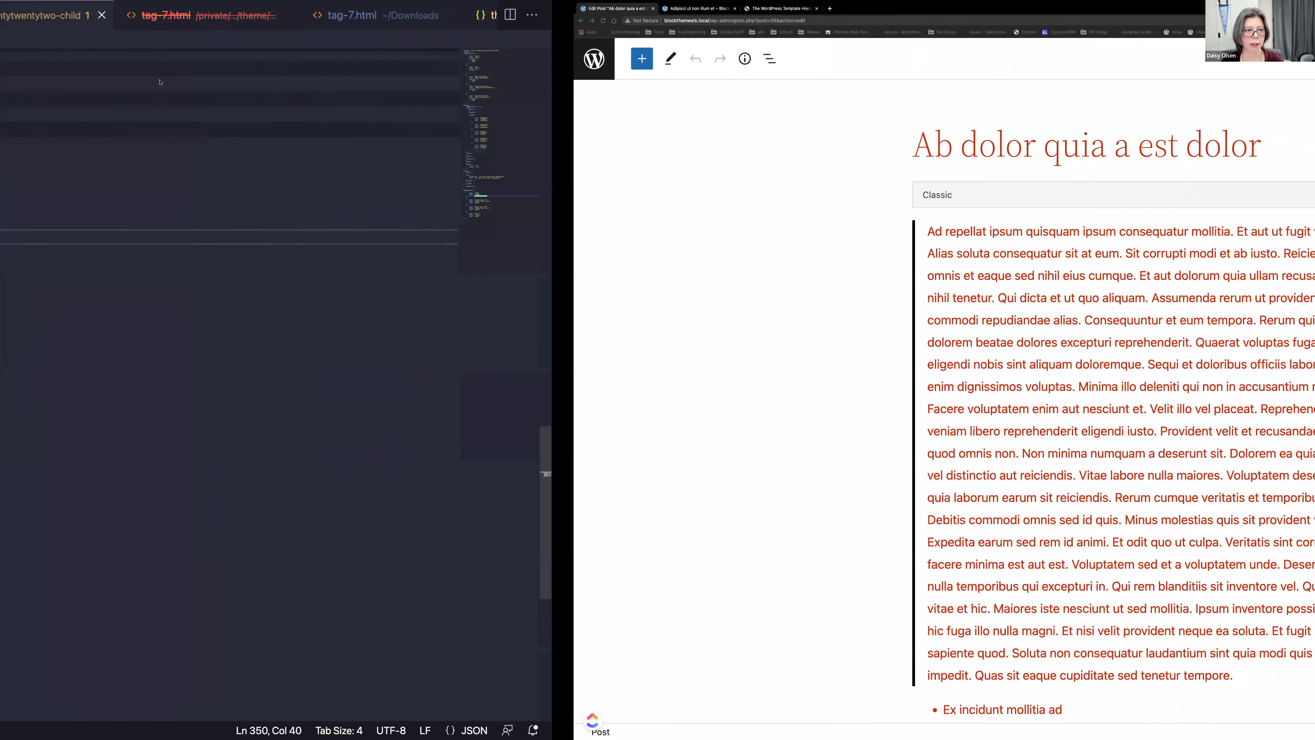
left_click(21, 58)
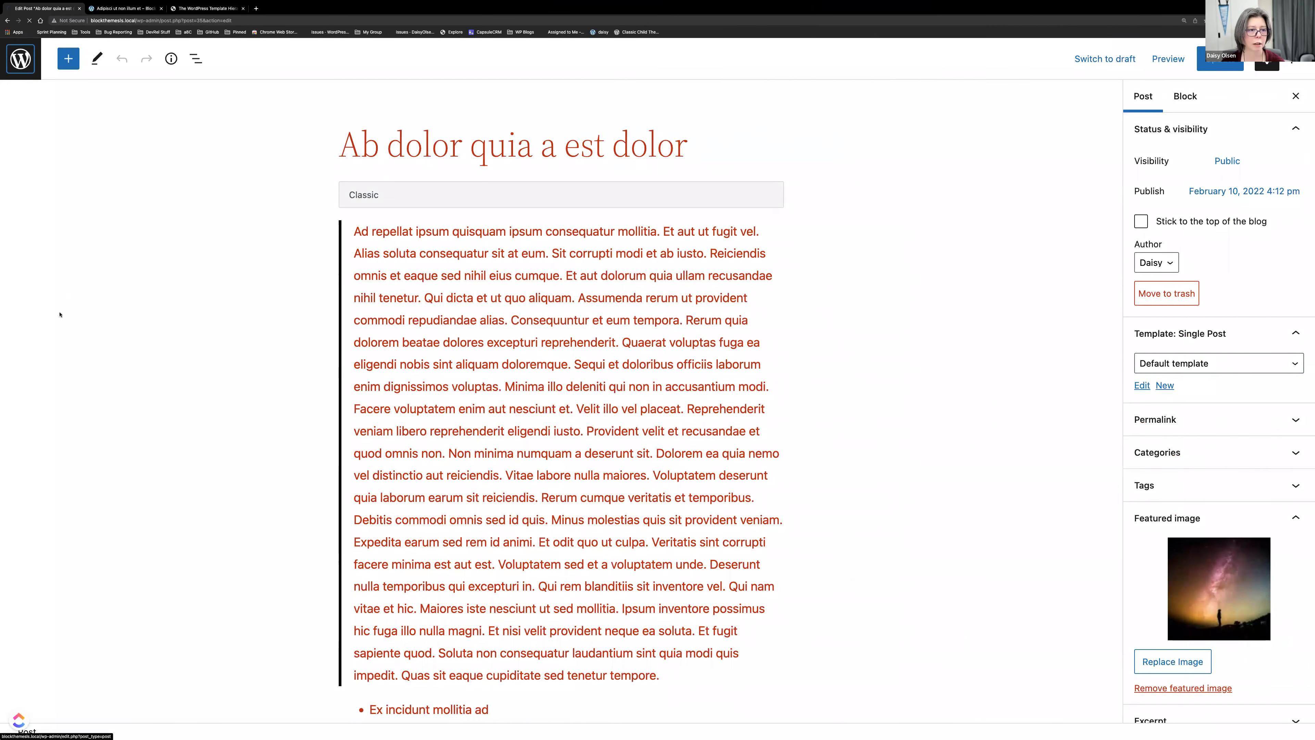
mouse_move(62, 300)
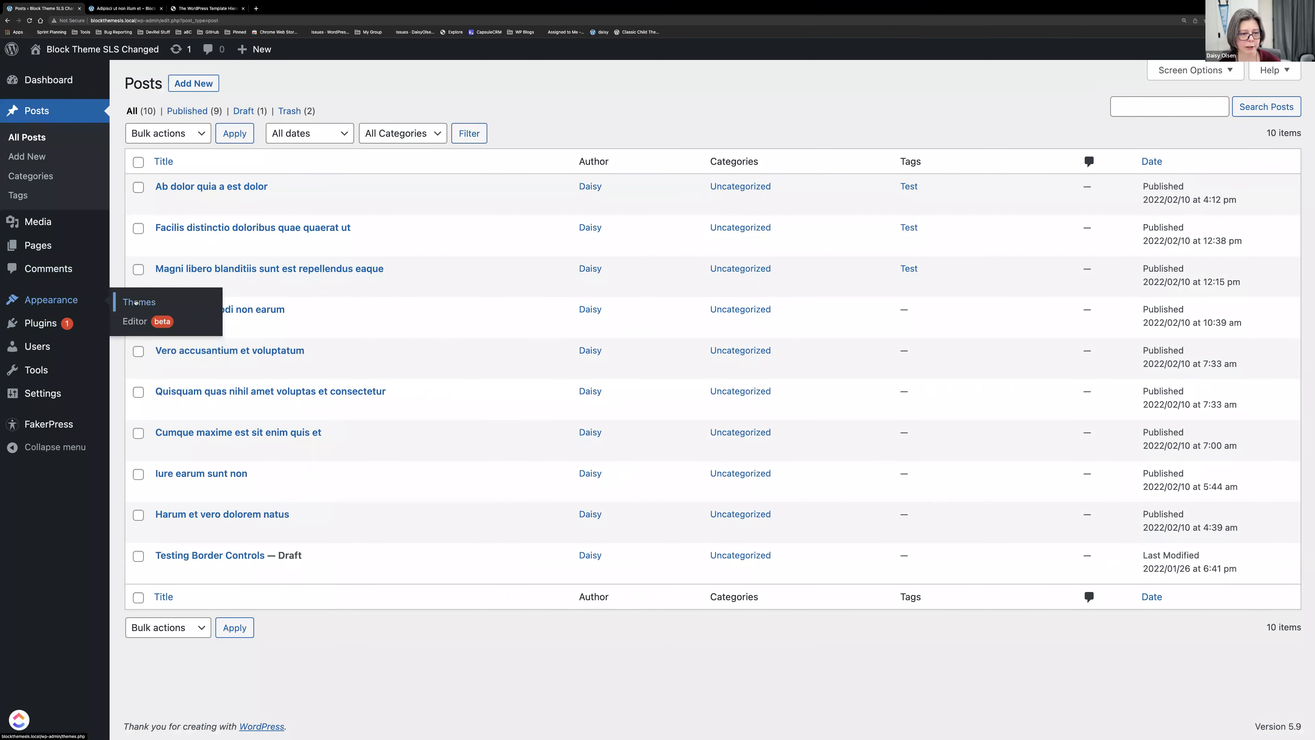
left_click(135, 321)
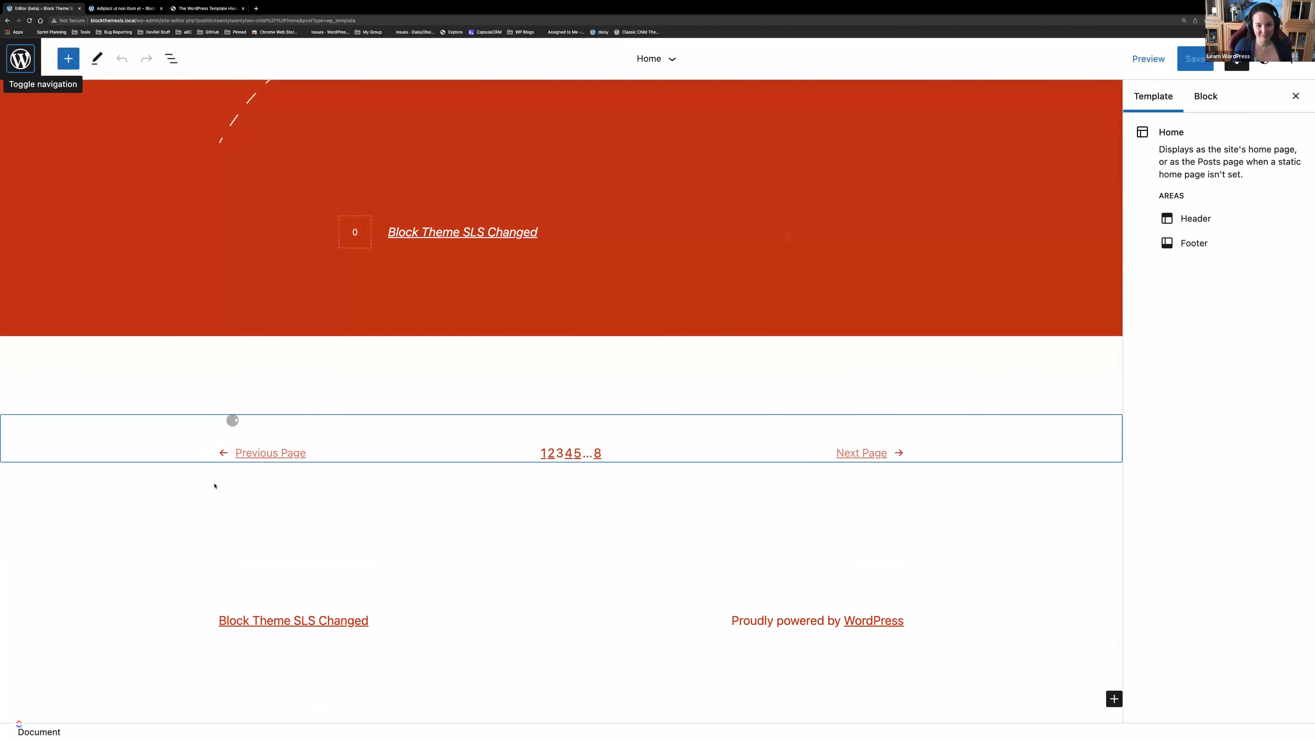
Step: Show the Home template's list view and select the Footer template part
scroll(264, 356, "down", 7)
scroll(263, 357, "down", 7)
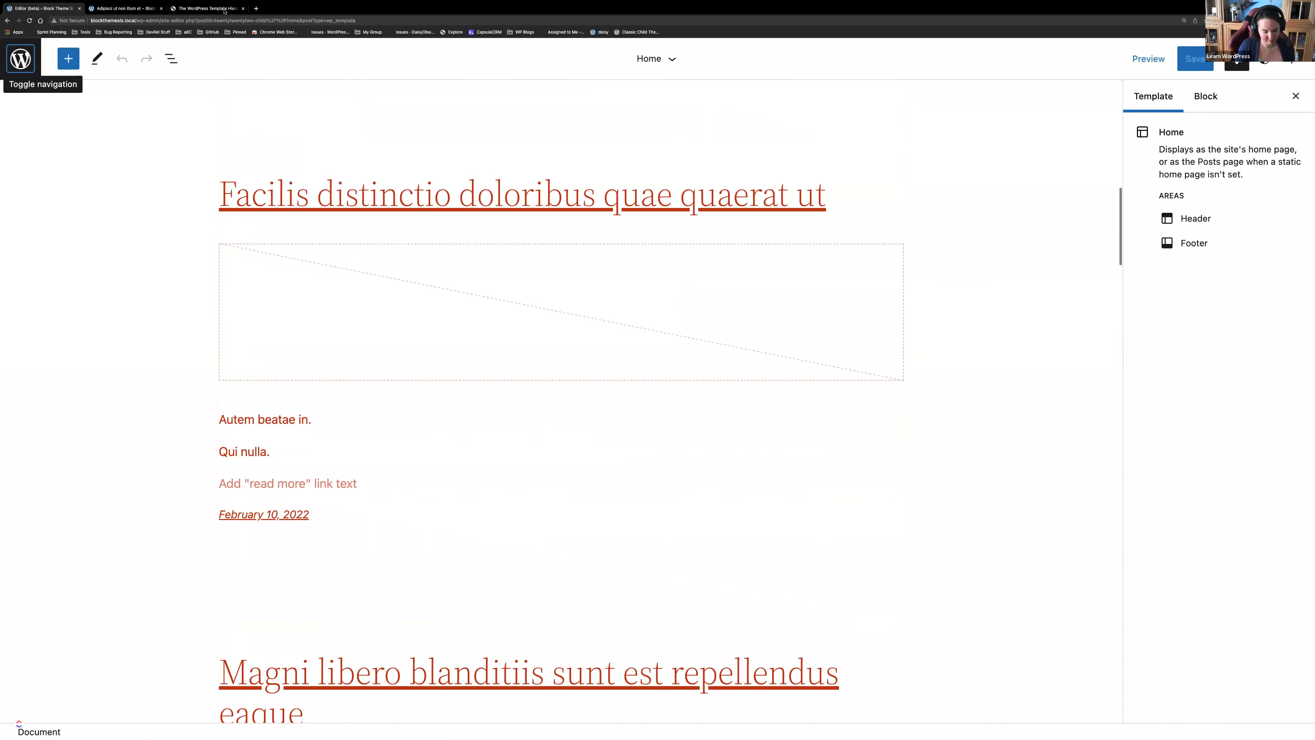
key("ctrl+alt+o")
scroll(118, 590, "down", 5)
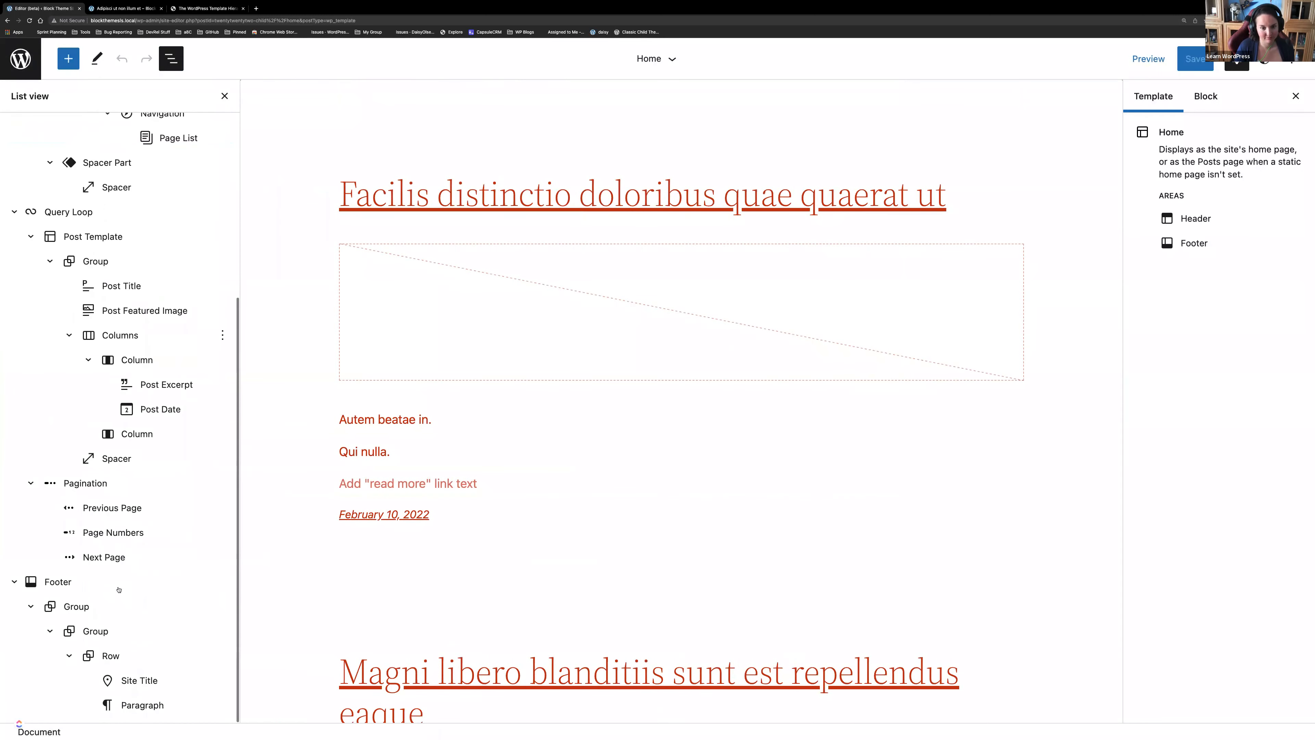
left_click(48, 583)
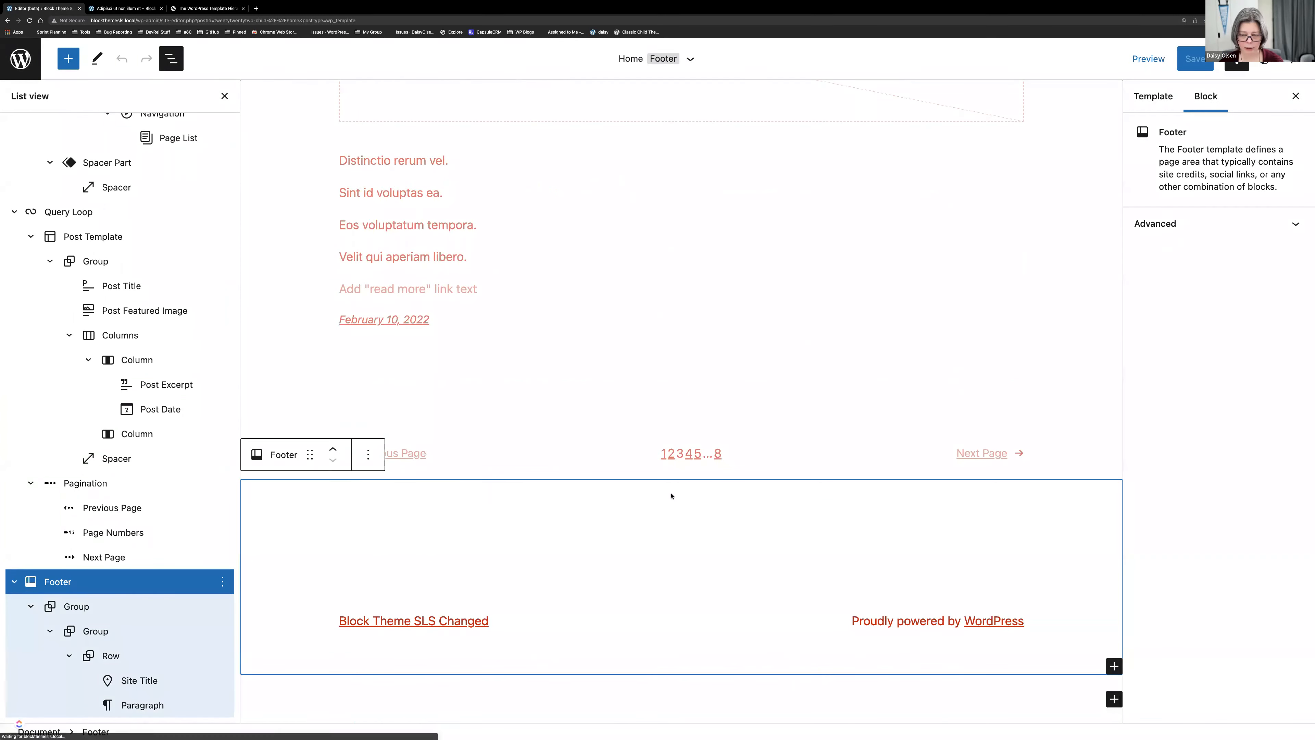
left_click(645, 491)
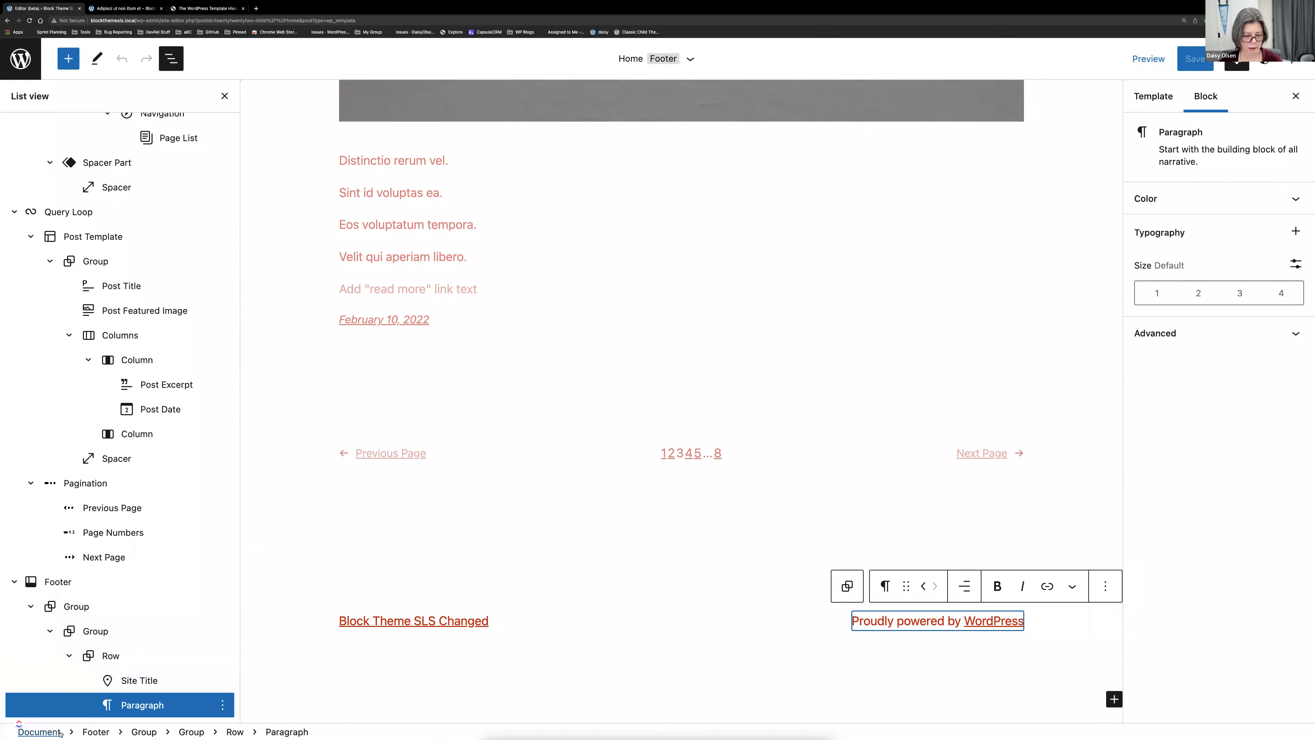
left_click(315, 509)
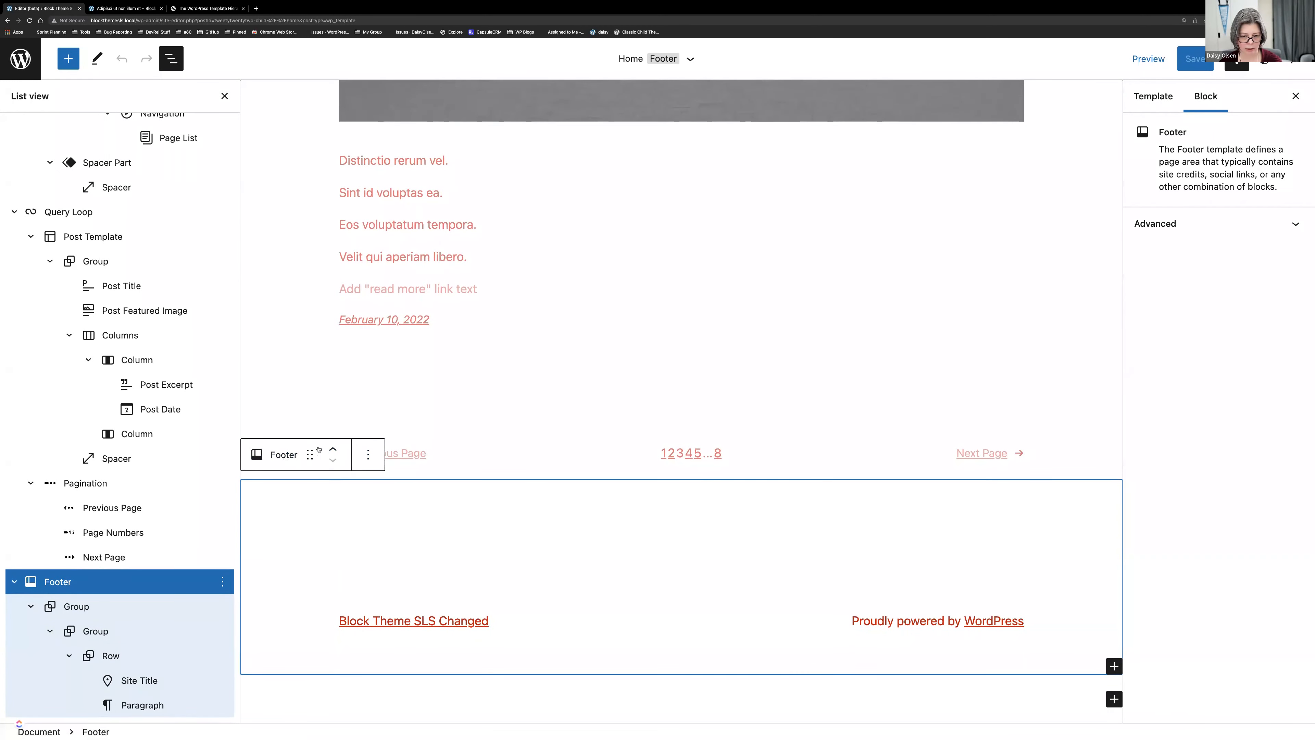
Step: Check the transform choices for the Footer template part and the block options available in the list view
left_click(283, 457)
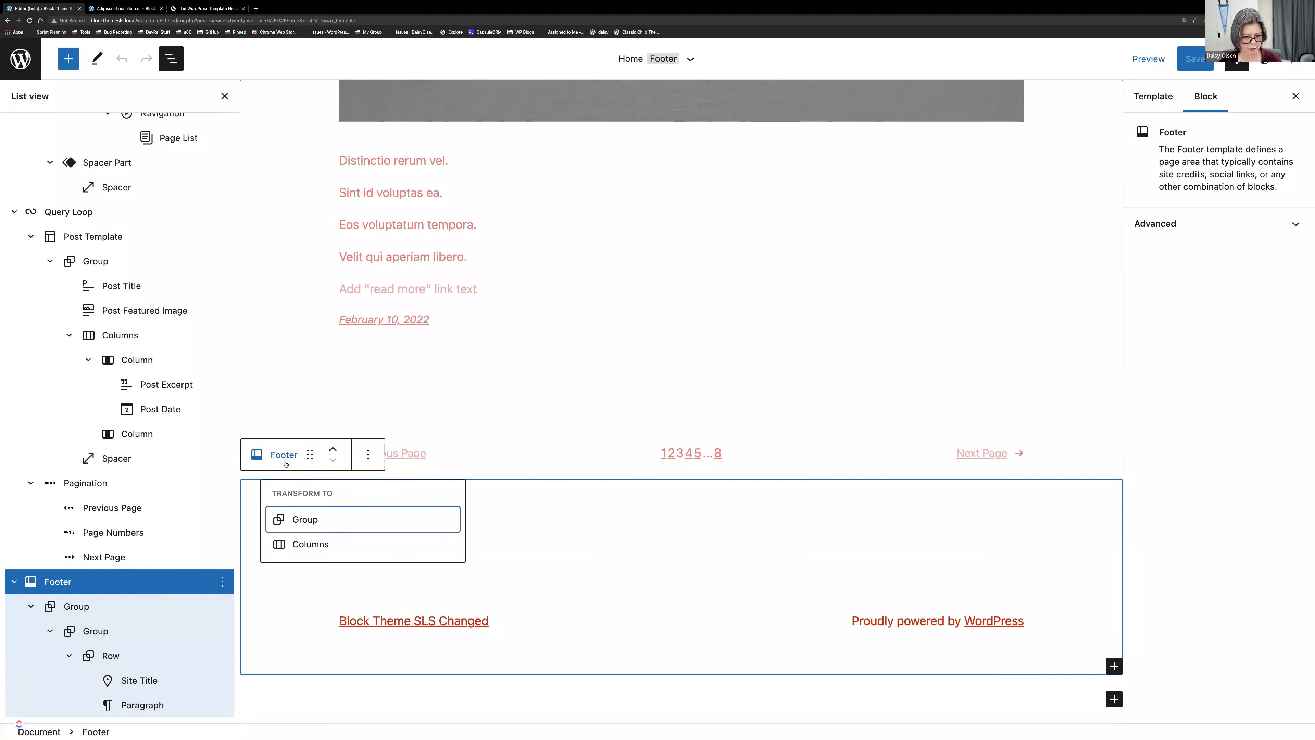
left_click(289, 456)
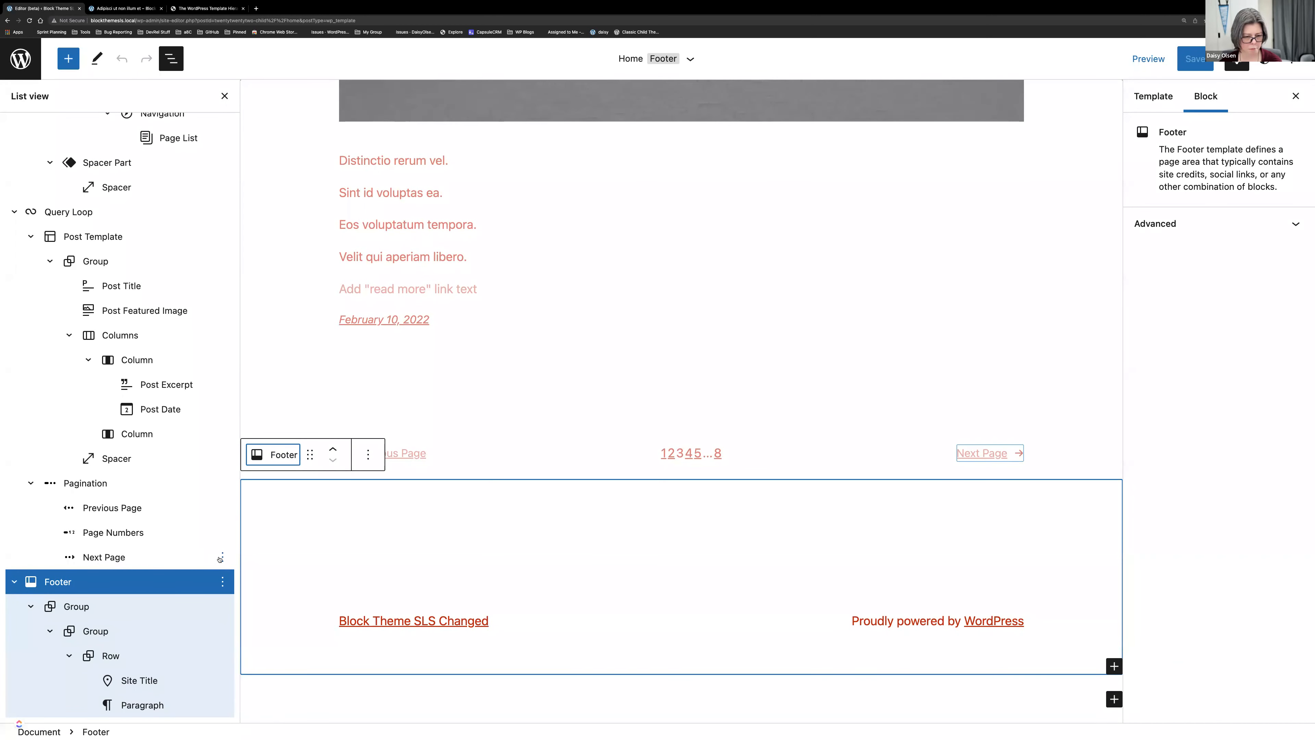
left_click(223, 557)
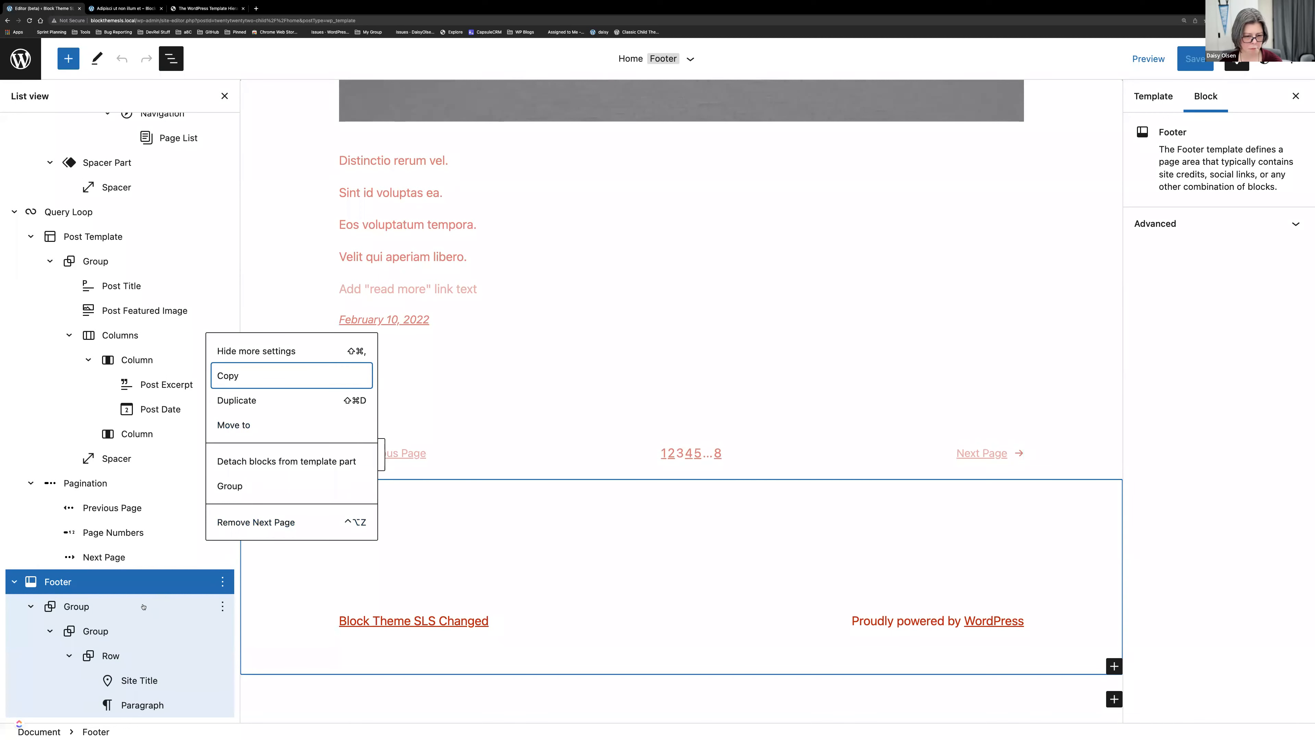
left_click(165, 594)
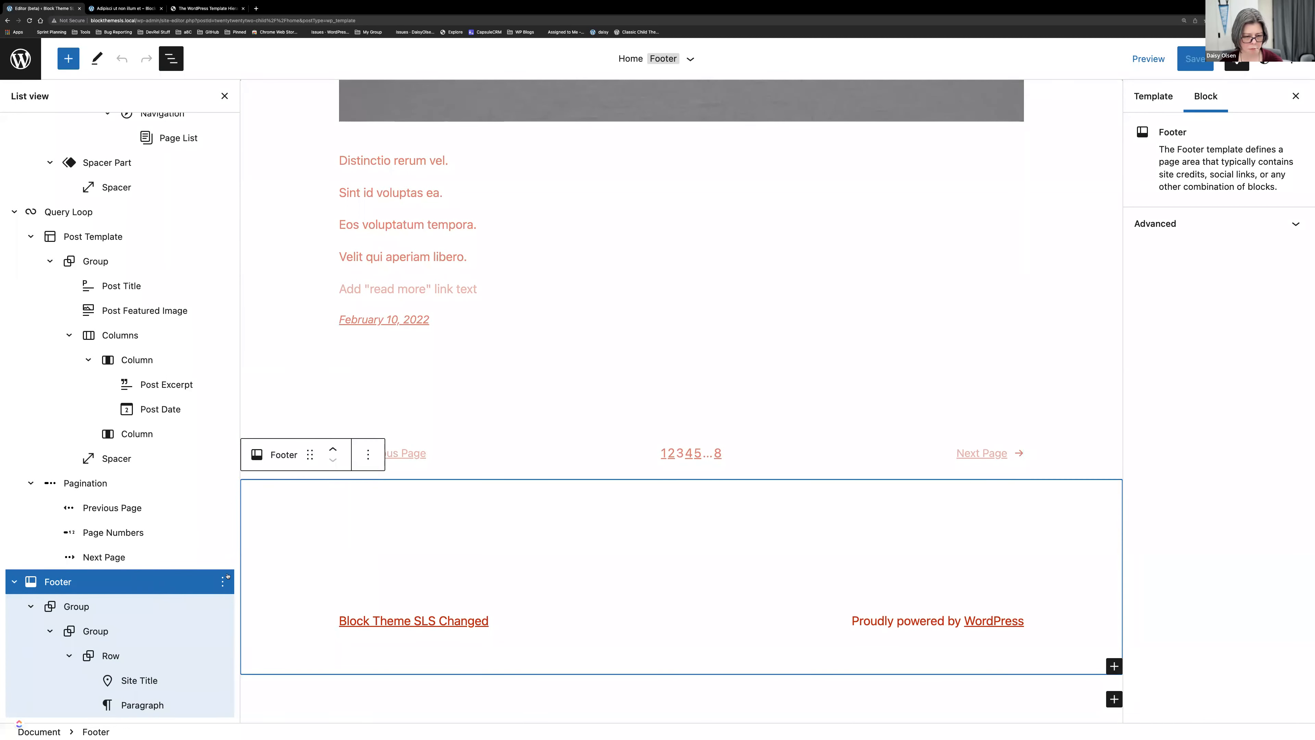
Step: Insert another Footer block at the end of the Home template and fill it with the existing Footer template part
left_click(1113, 699)
type("footer")
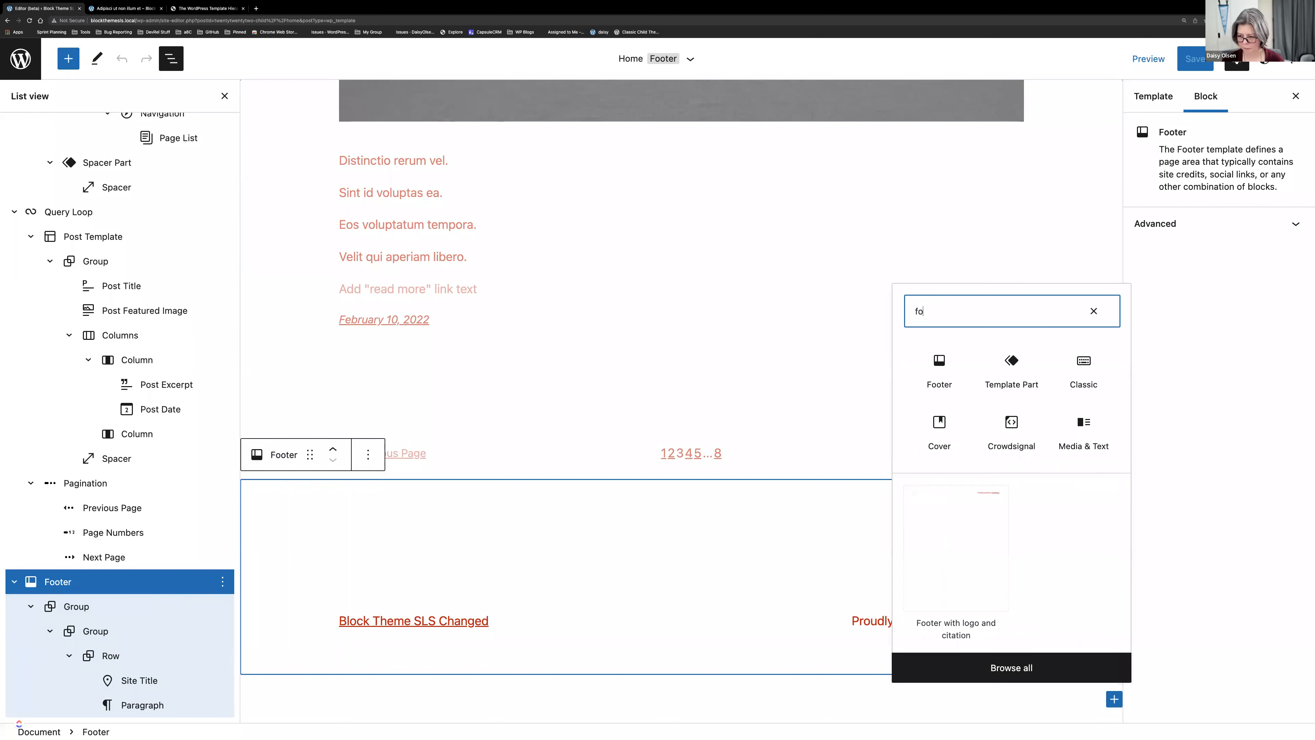
left_click(937, 433)
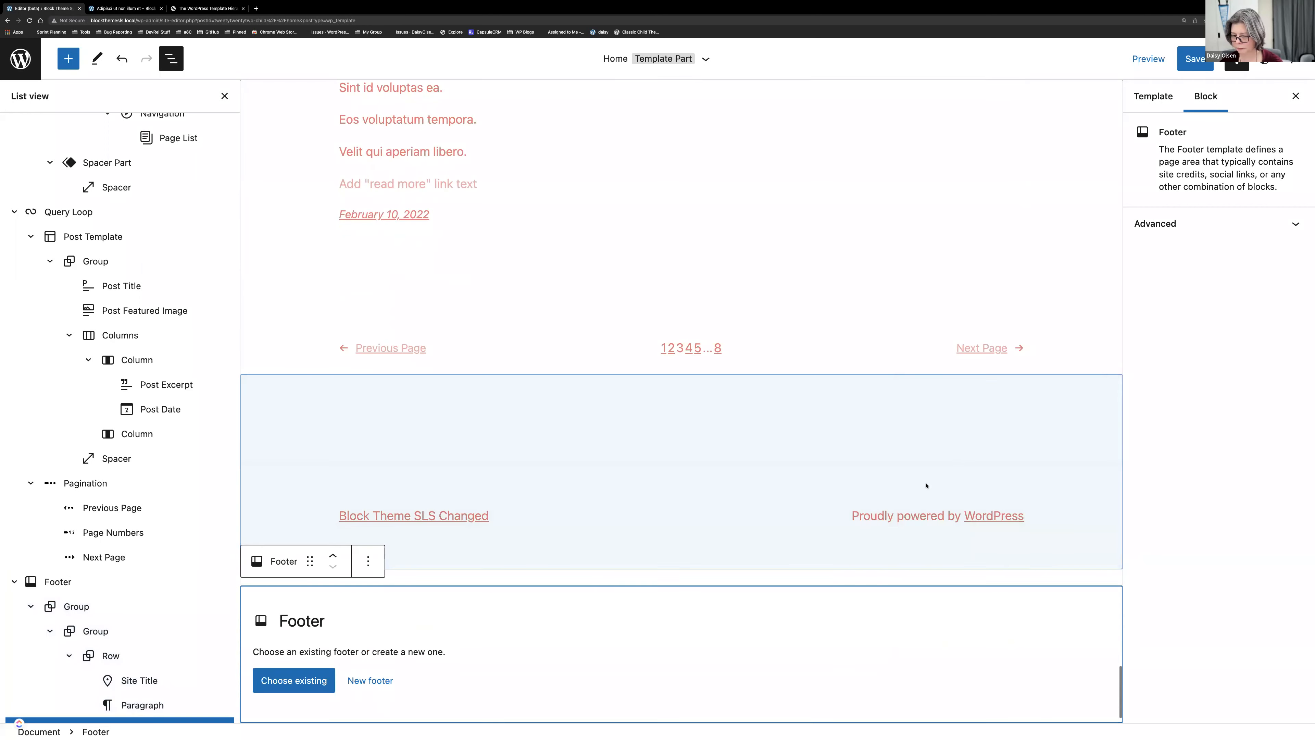
left_click(294, 681)
left_click(314, 630)
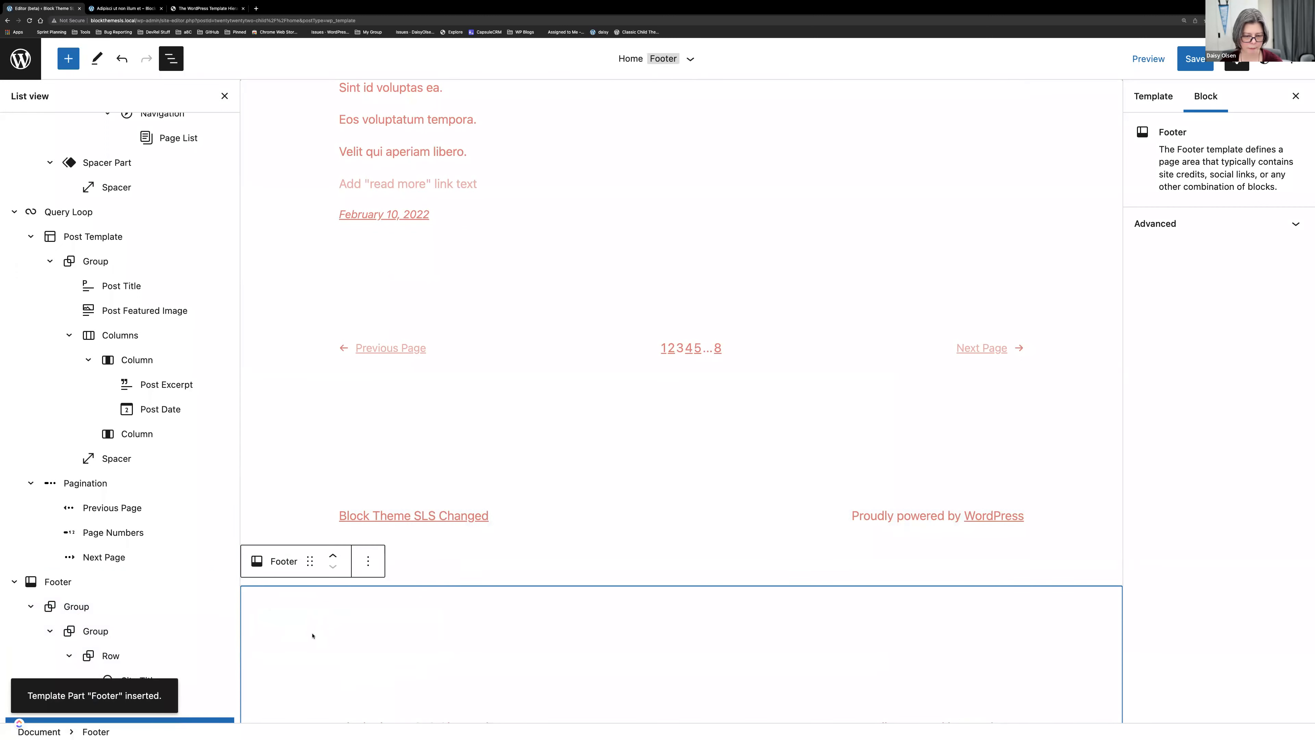
Step: Switch to the code editor and undo the array change to the header part's area in the child theme's theme.json
key("ctrl+Left")
left_click_drag(515, 361, 498, 268)
left_click(510, 236)
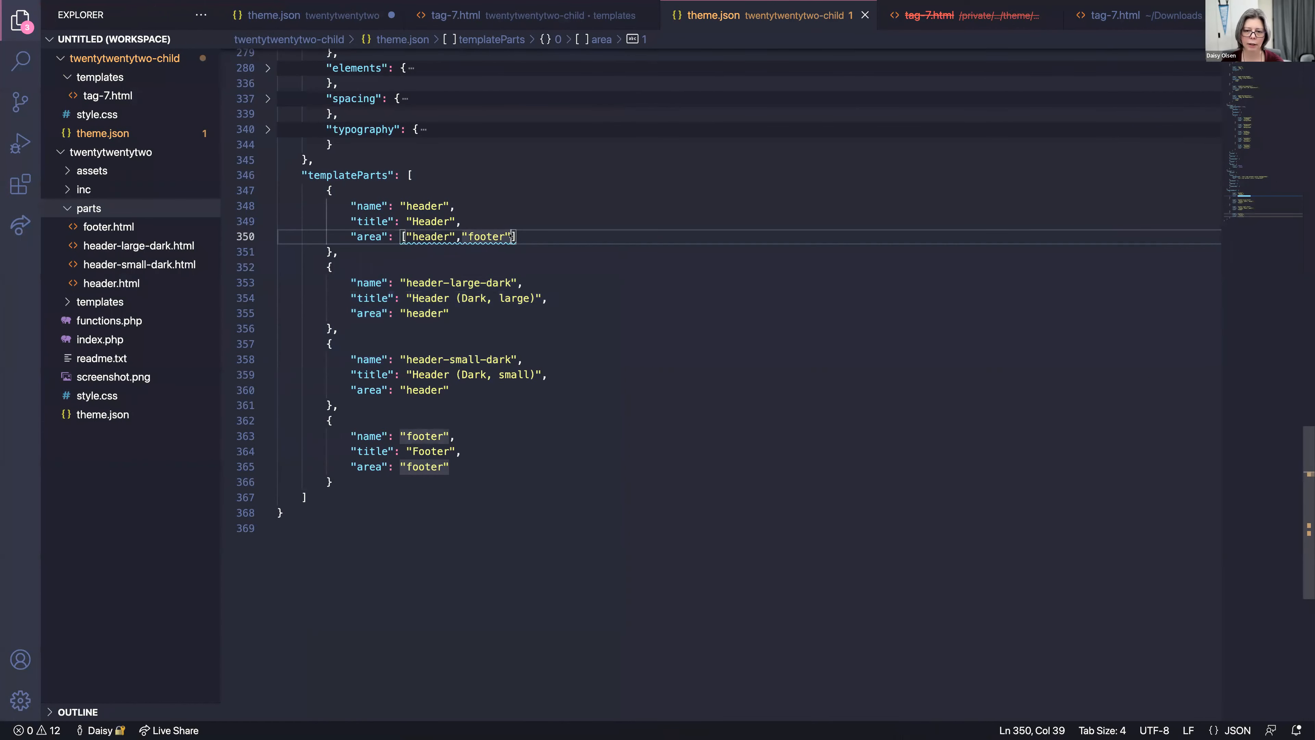
key("super+z")
key("super+z")
key("super+z")
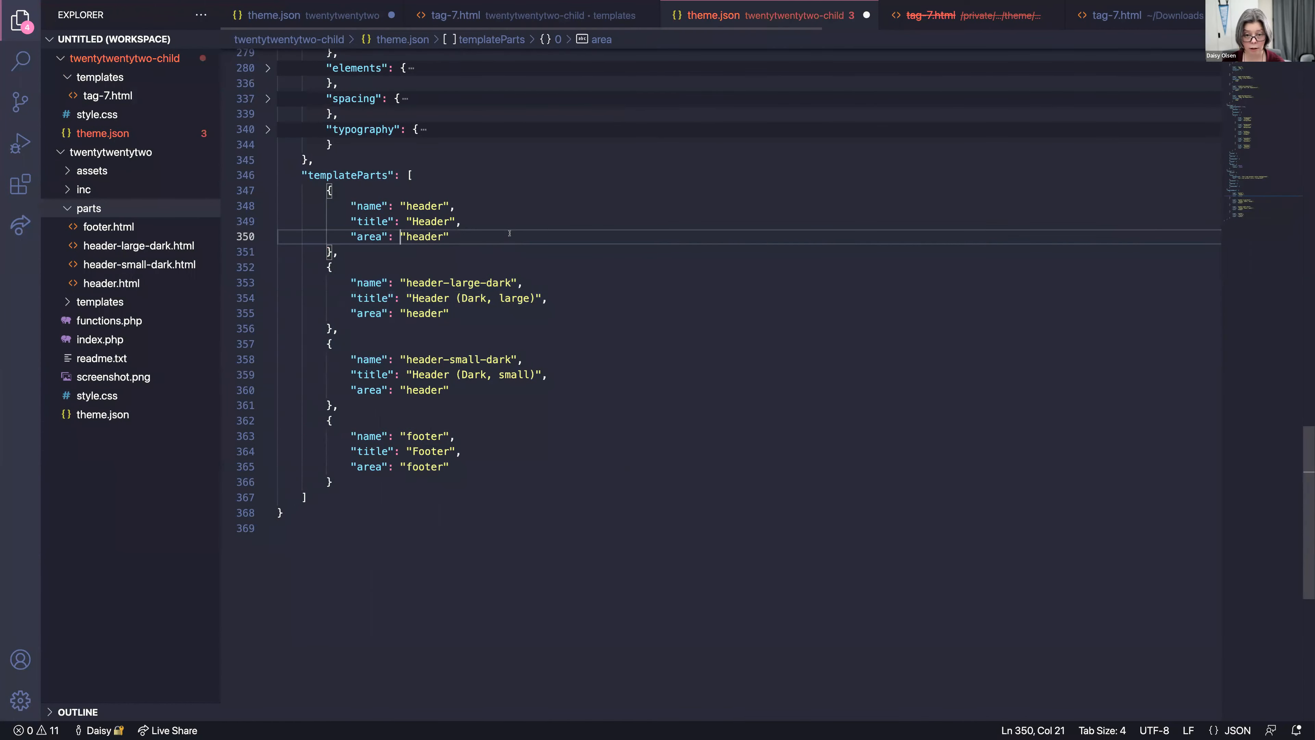
Step: Duplicate the header entry directly below itself under templateParts, set the copy's area to "footer" and save theme.json
left_click_drag(350, 254, 247, 192)
key("super+c")
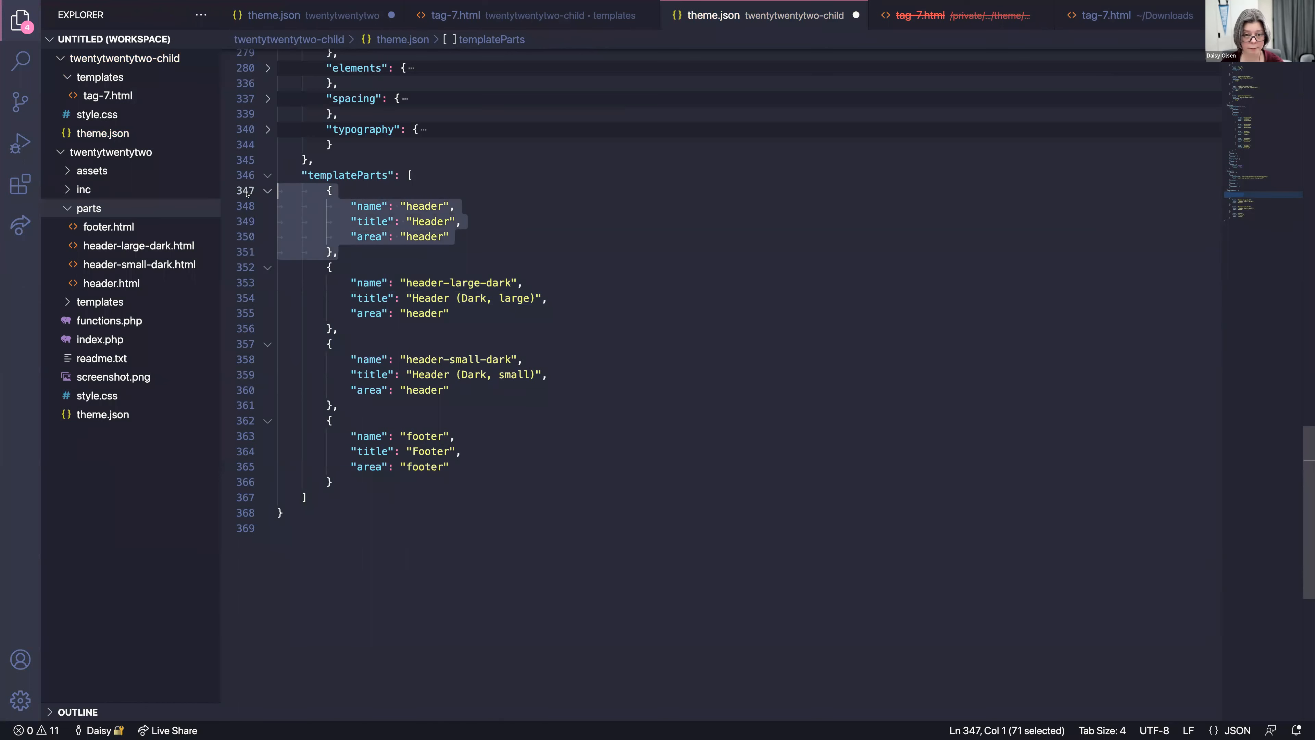
left_click(376, 253)
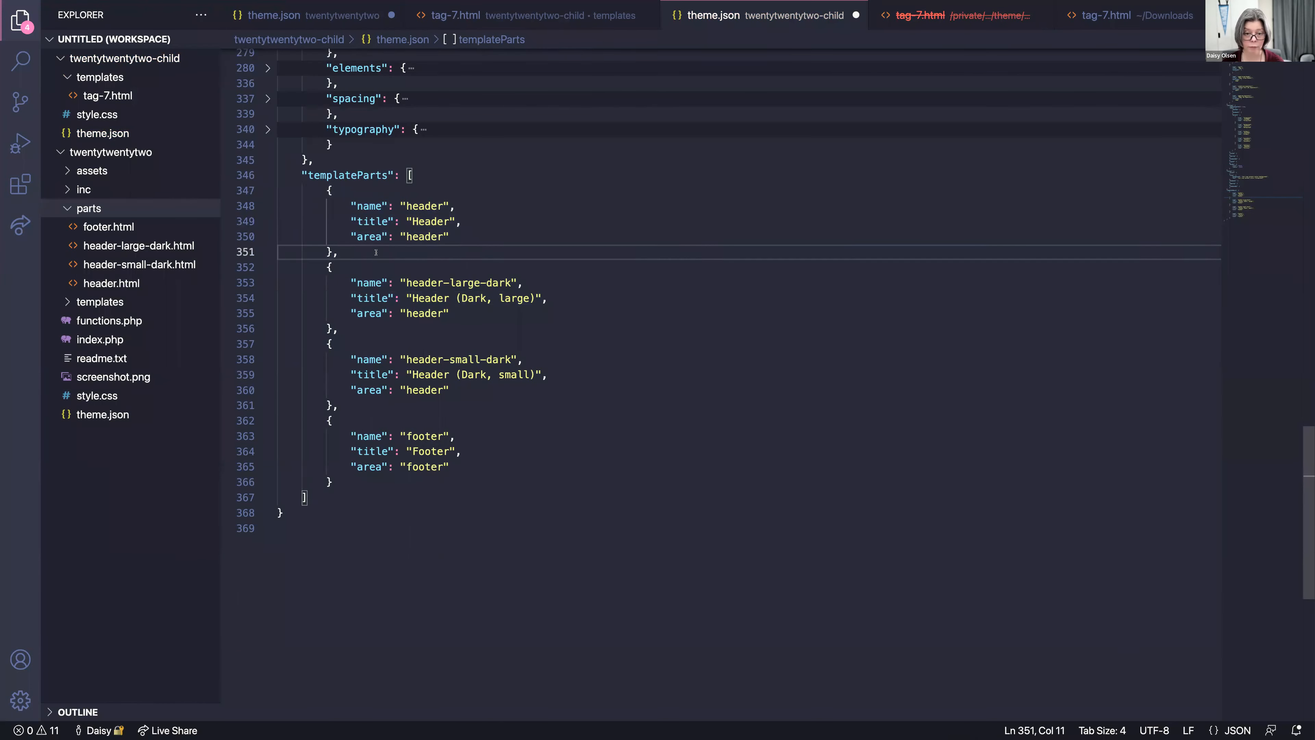
key("Return")
key("super+v")
double_click(424, 313)
type("footer")
key("Down")
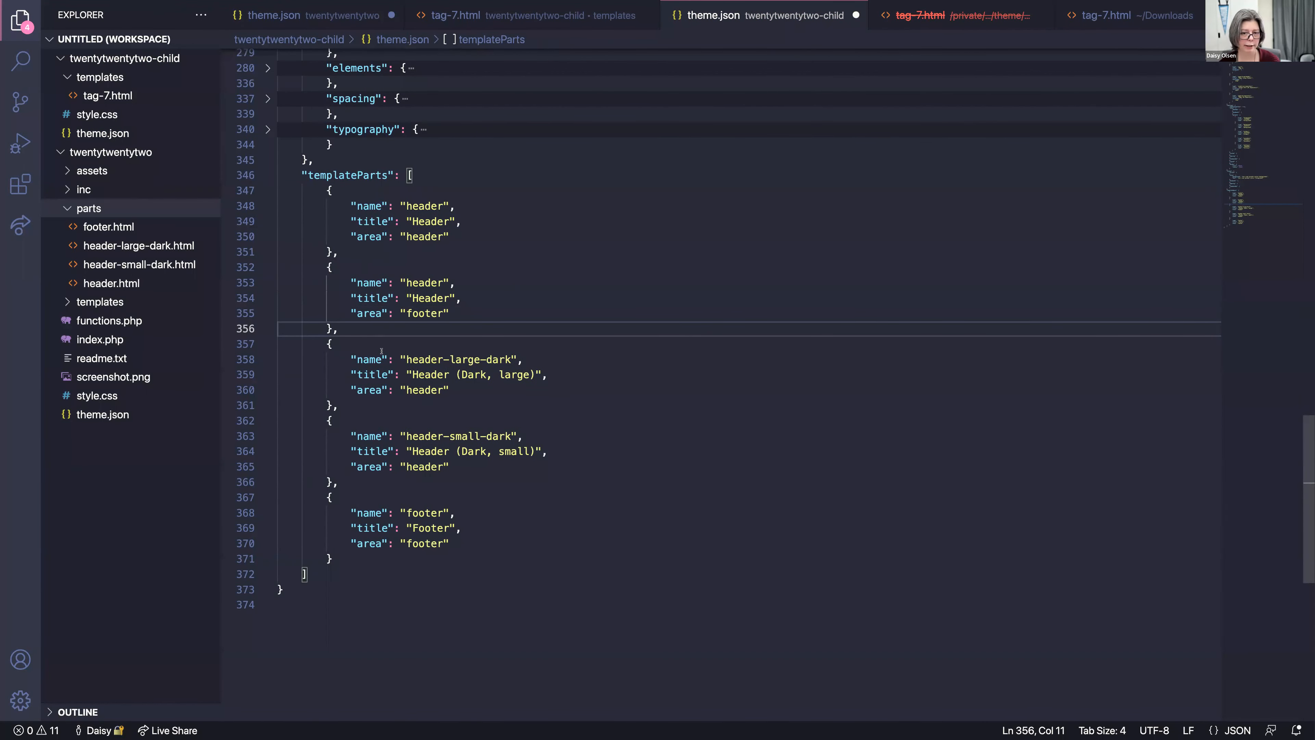
key("super+s")
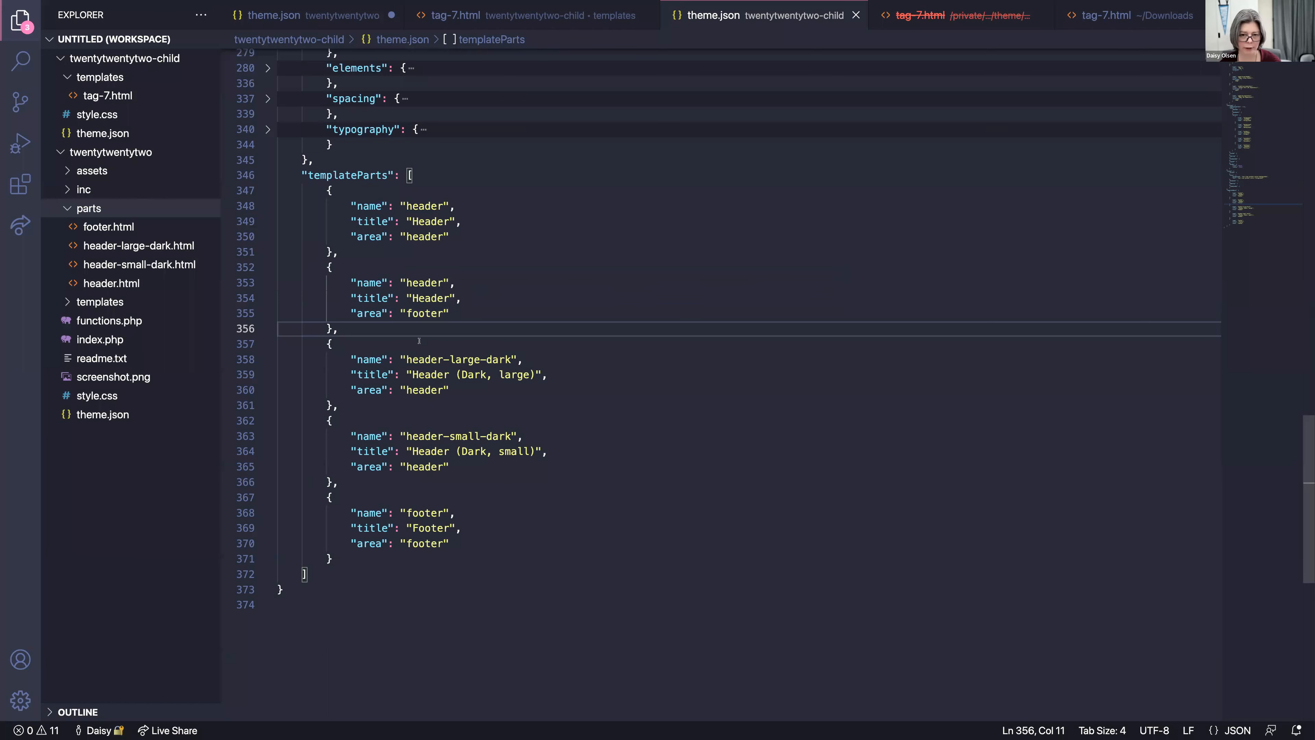
Step: Switch back to the browser and reload the Site Editor, discarding the unsaved template changes
key("super+Tab")
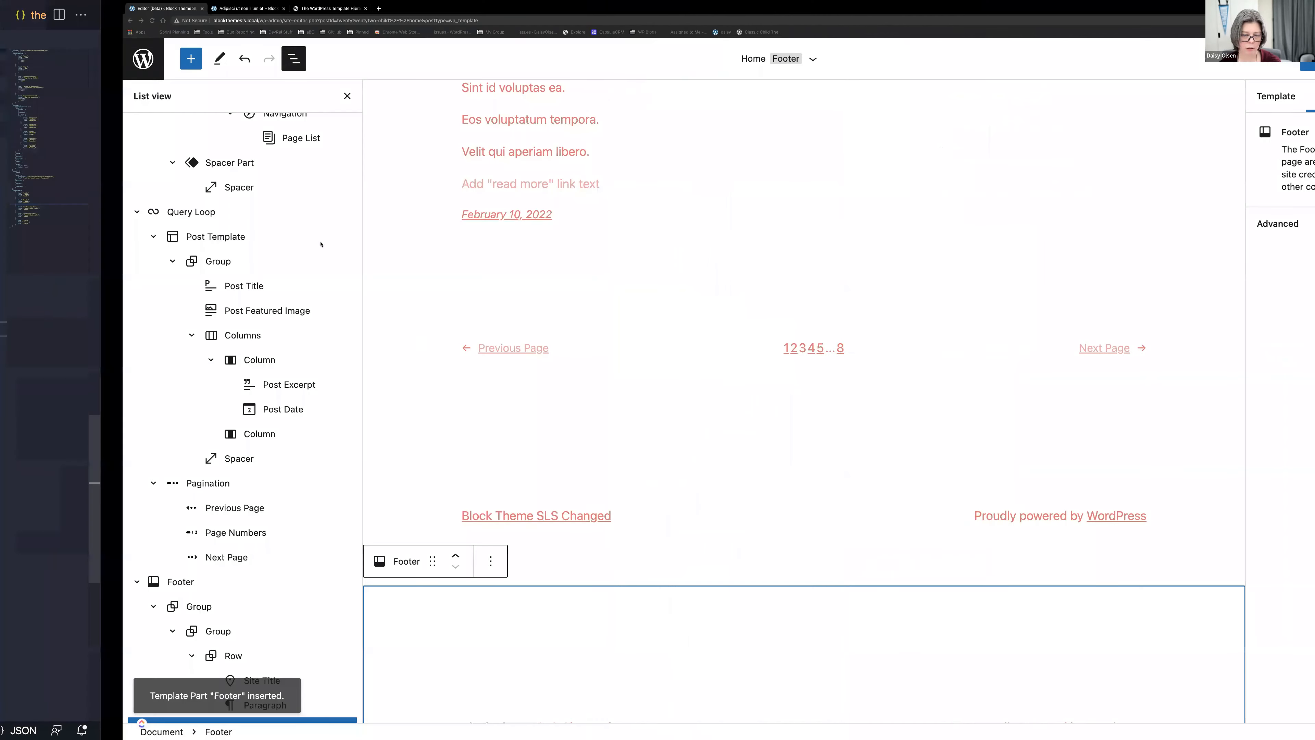
left_click(133, 22)
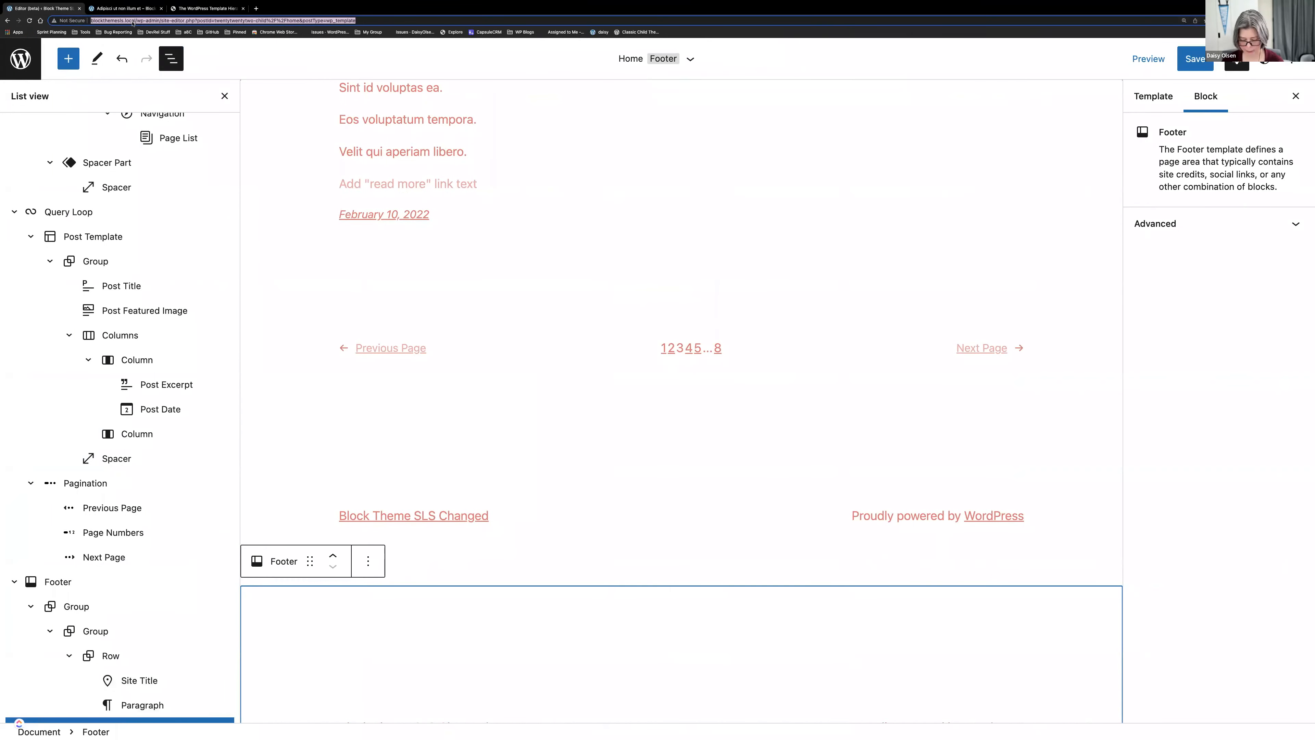
key("Return")
left_click(667, 229)
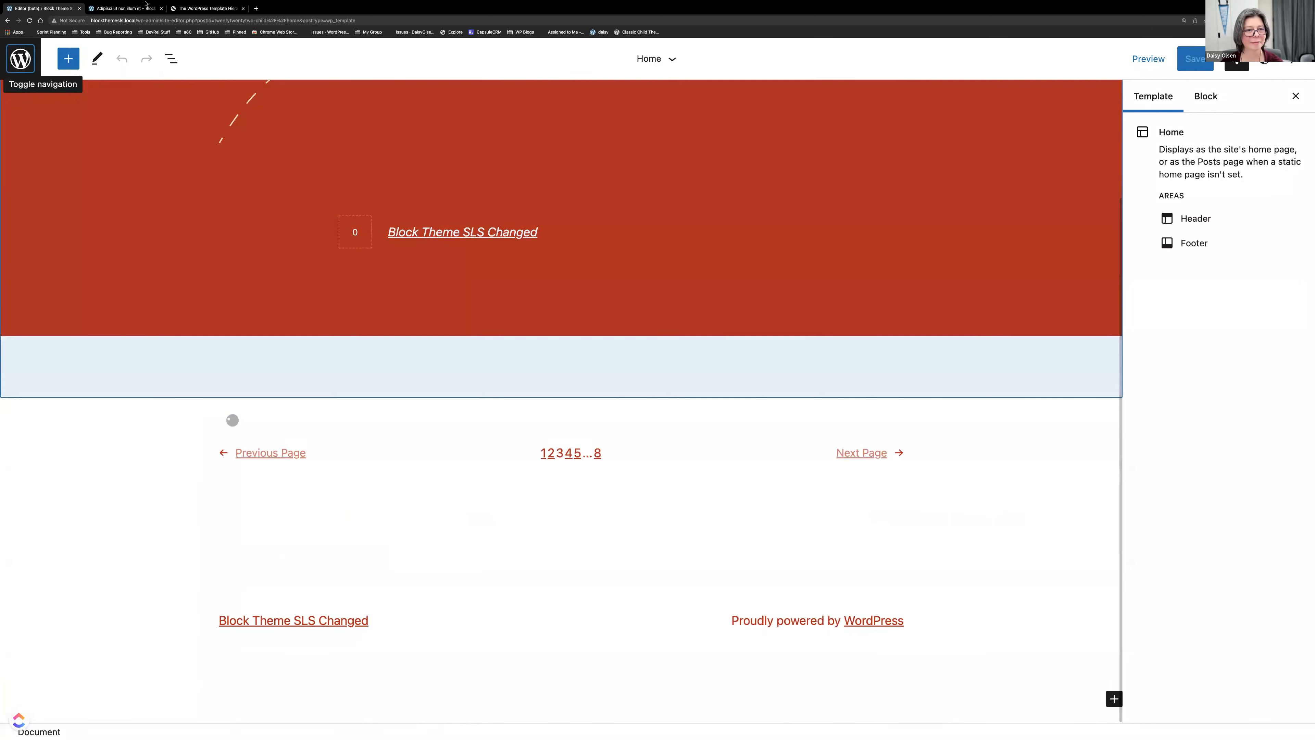
Step: Select the Footer part in the Home template's list view and search its replacements for "header"
left_click(171, 64)
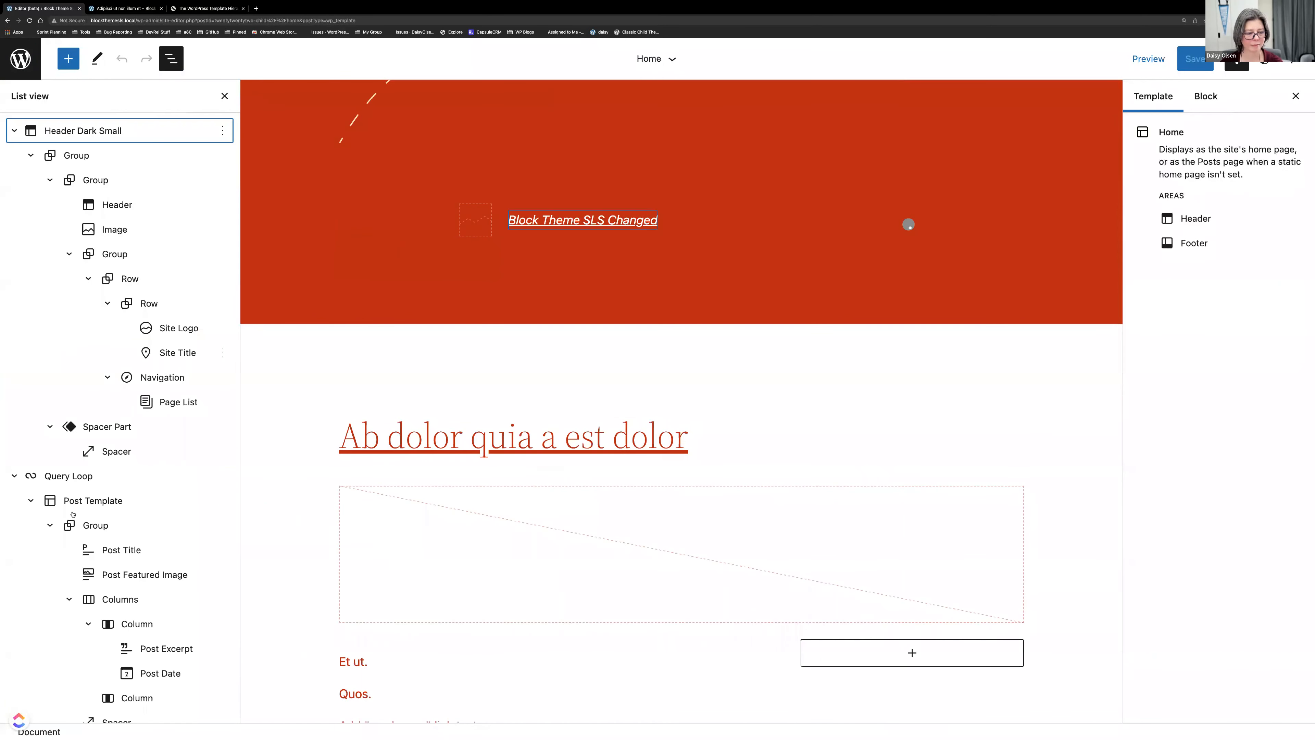
scroll(70, 539, "down", 5)
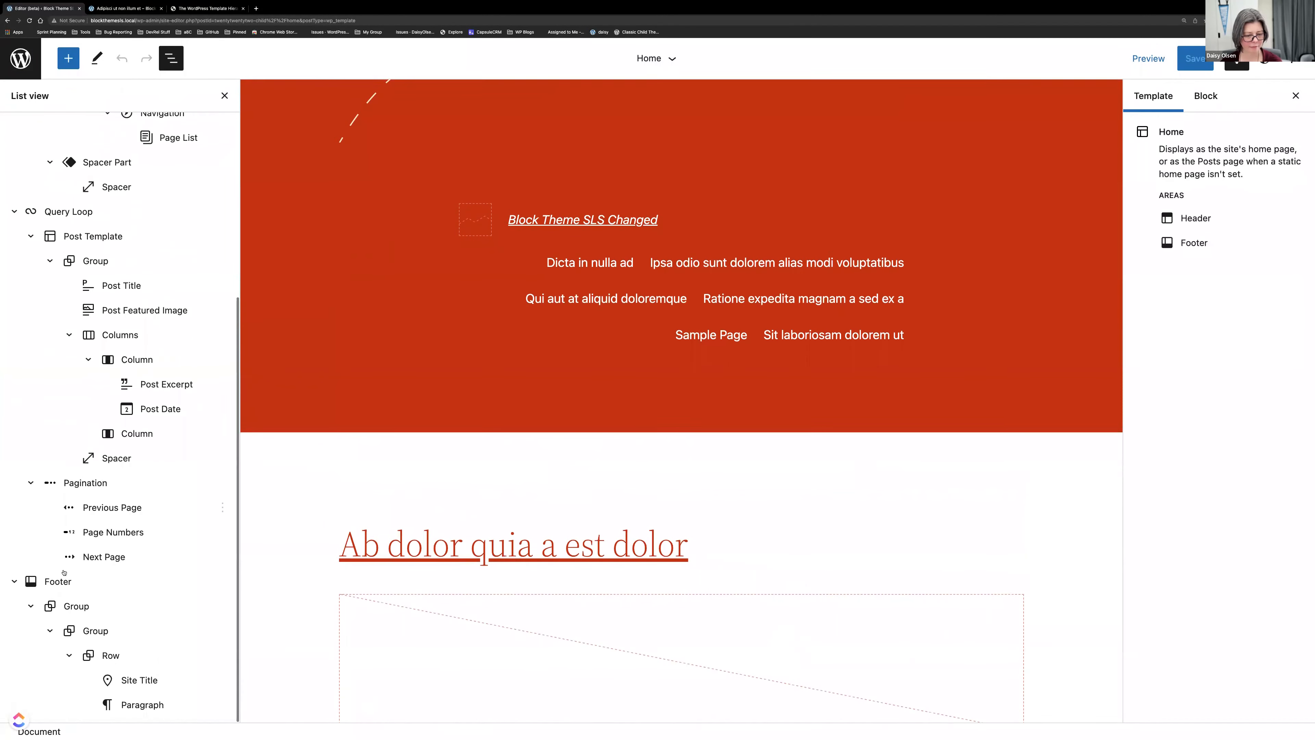
left_click(61, 581)
left_click(372, 456)
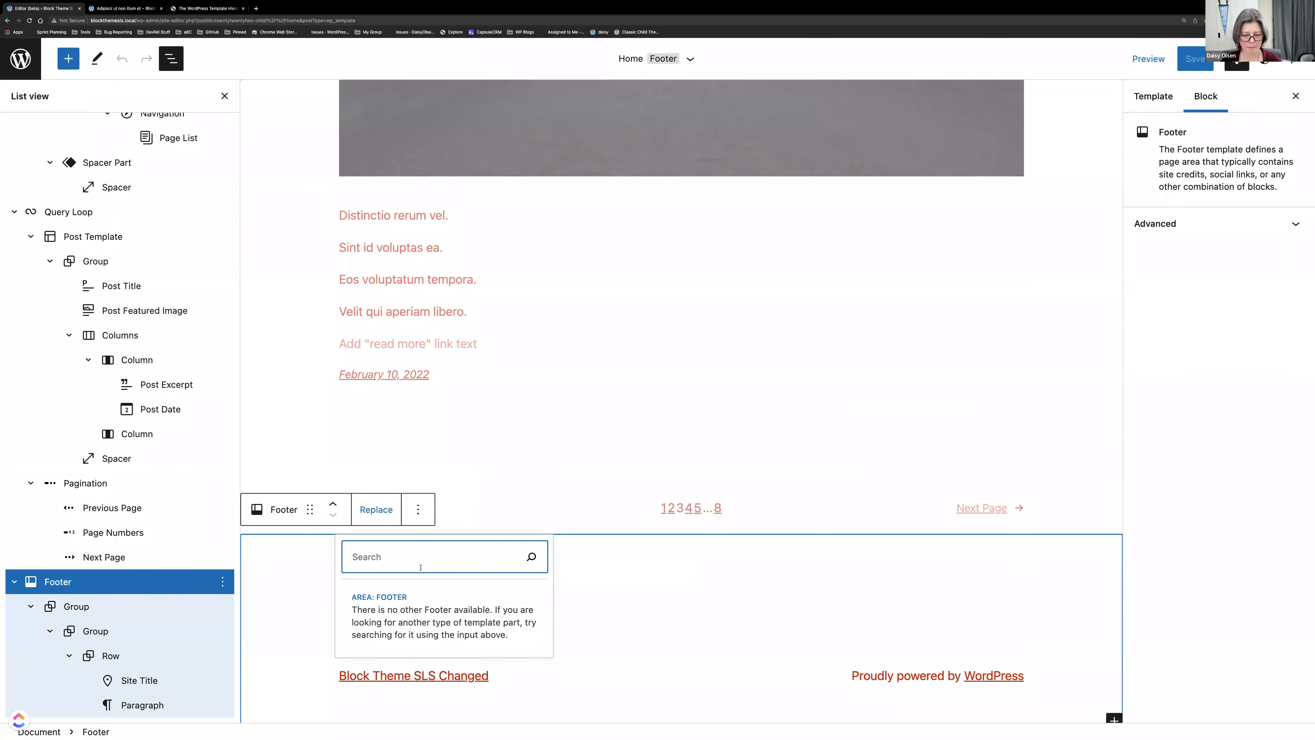
type("header")
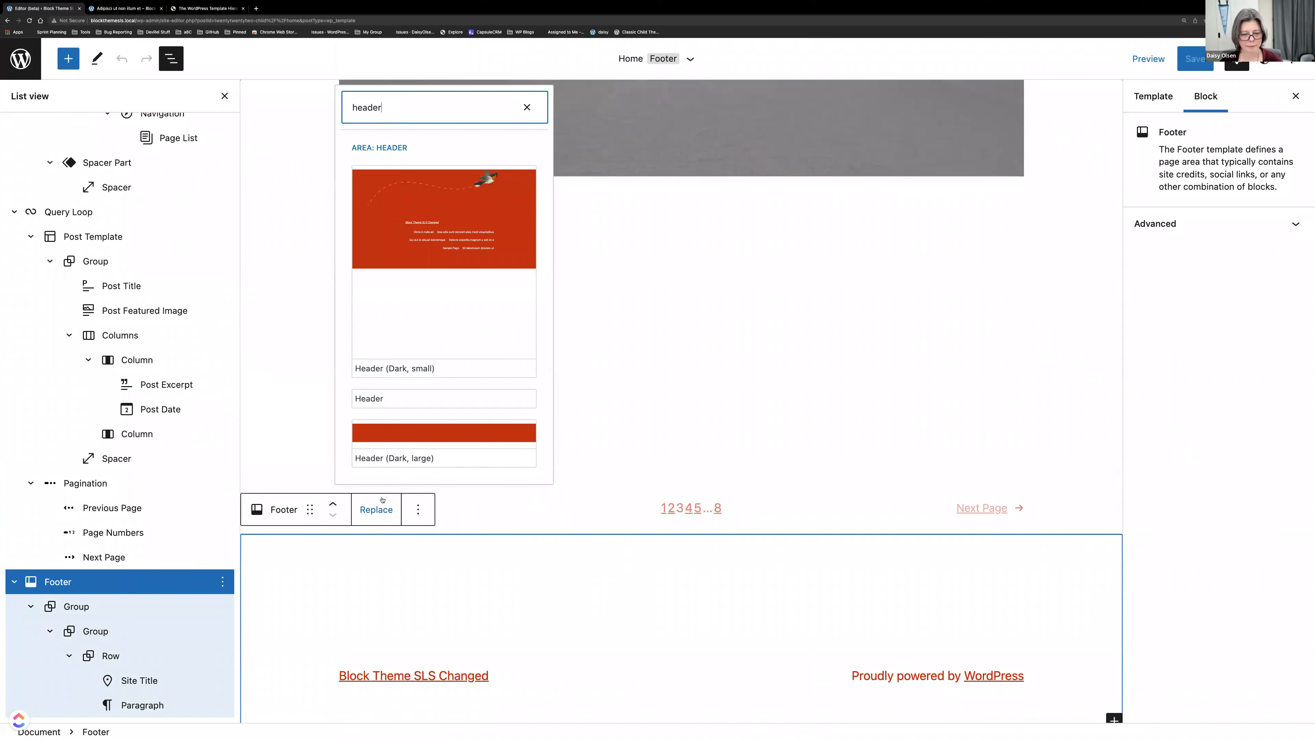
Step: Search the Footer part's replacements for "header" again and replace it with Header (Dark, small)
left_click(371, 516)
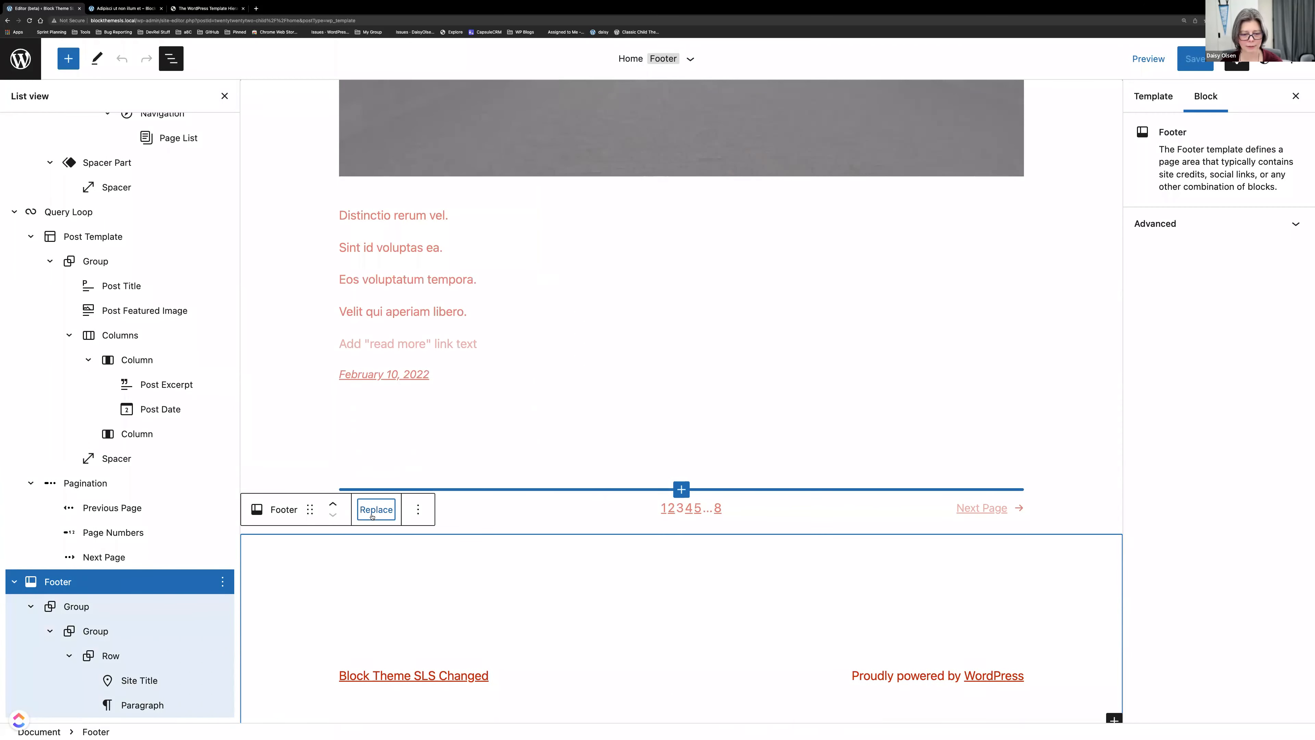
left_click(373, 516)
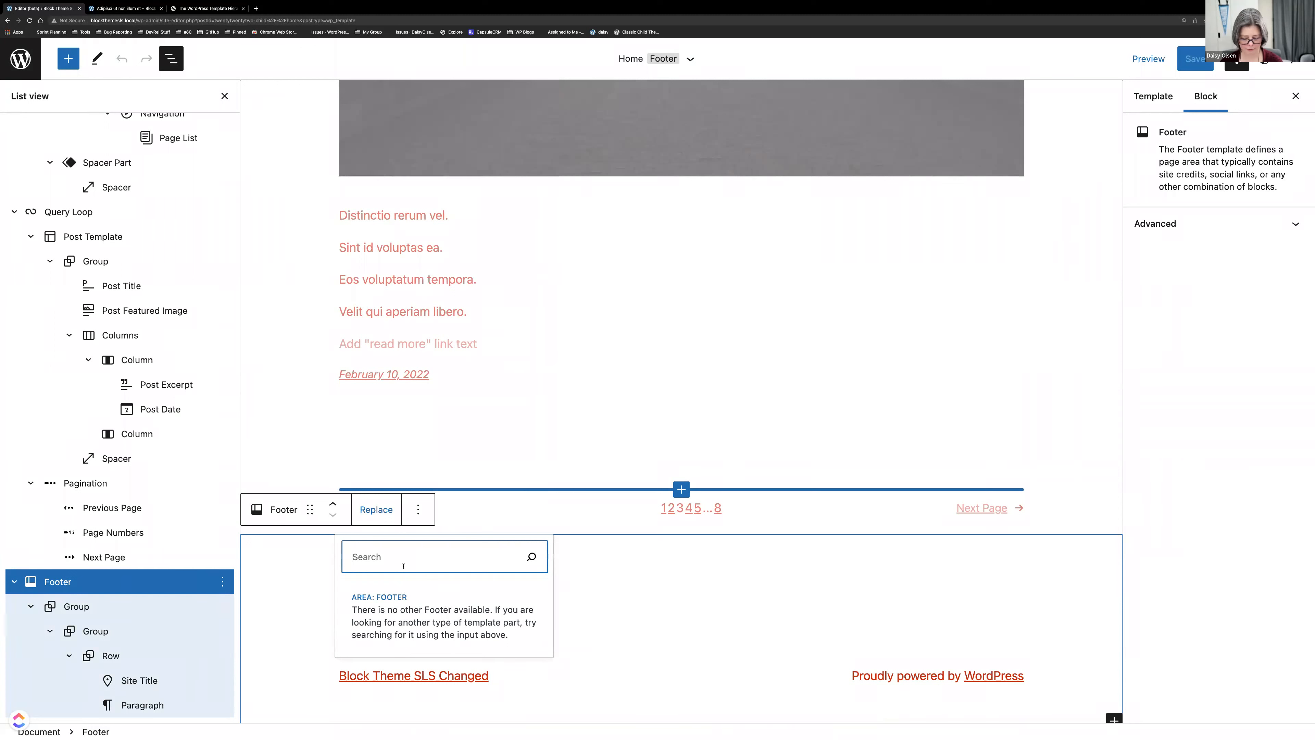
type("header")
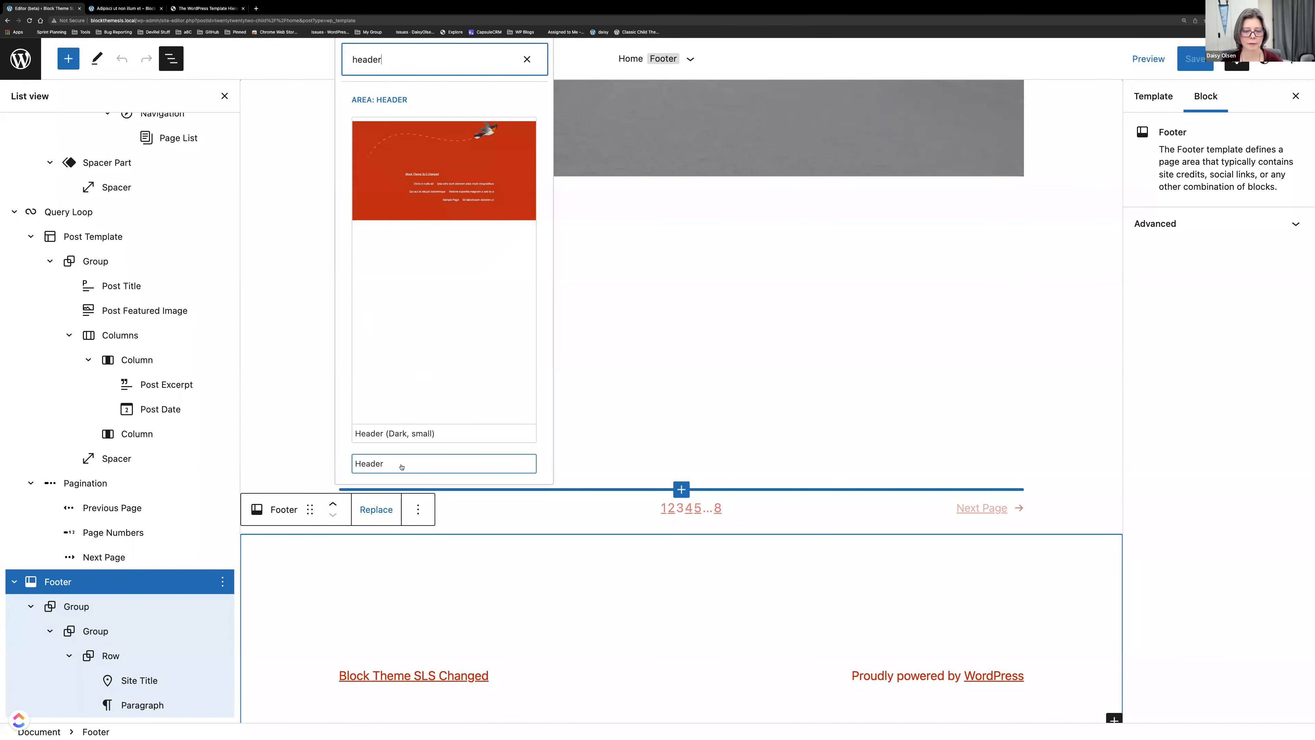
left_click(484, 132)
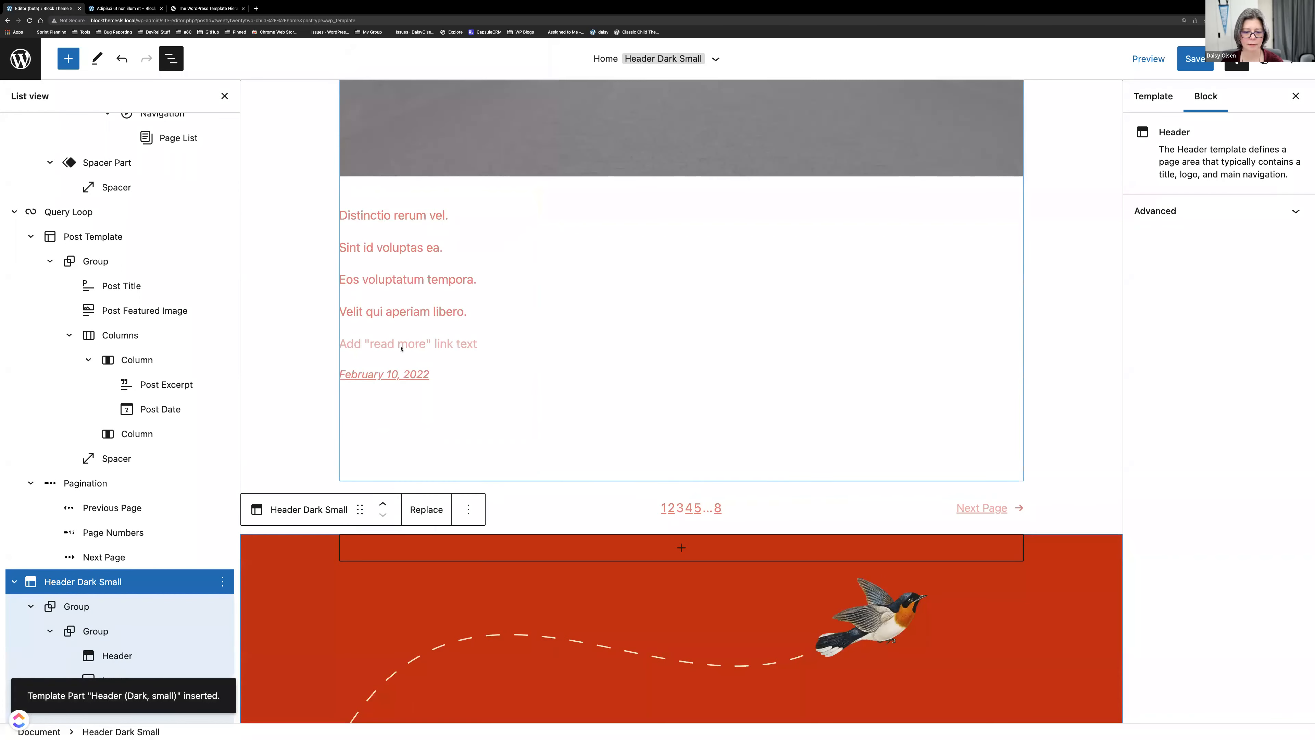
scroll(401, 347, "down", 2)
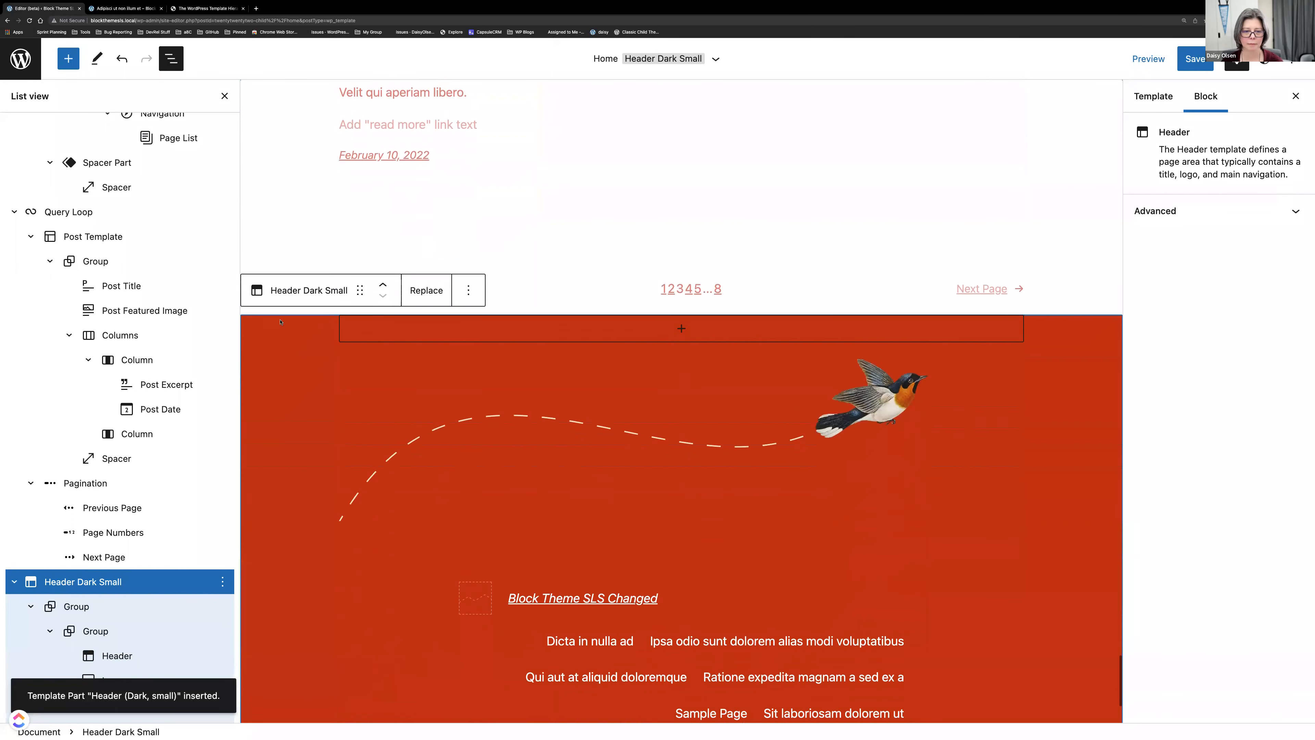
Step: Check the transform choices of the Header Dark Small part at the end of the Home template, and remove the part
left_click(271, 294)
left_click(271, 295)
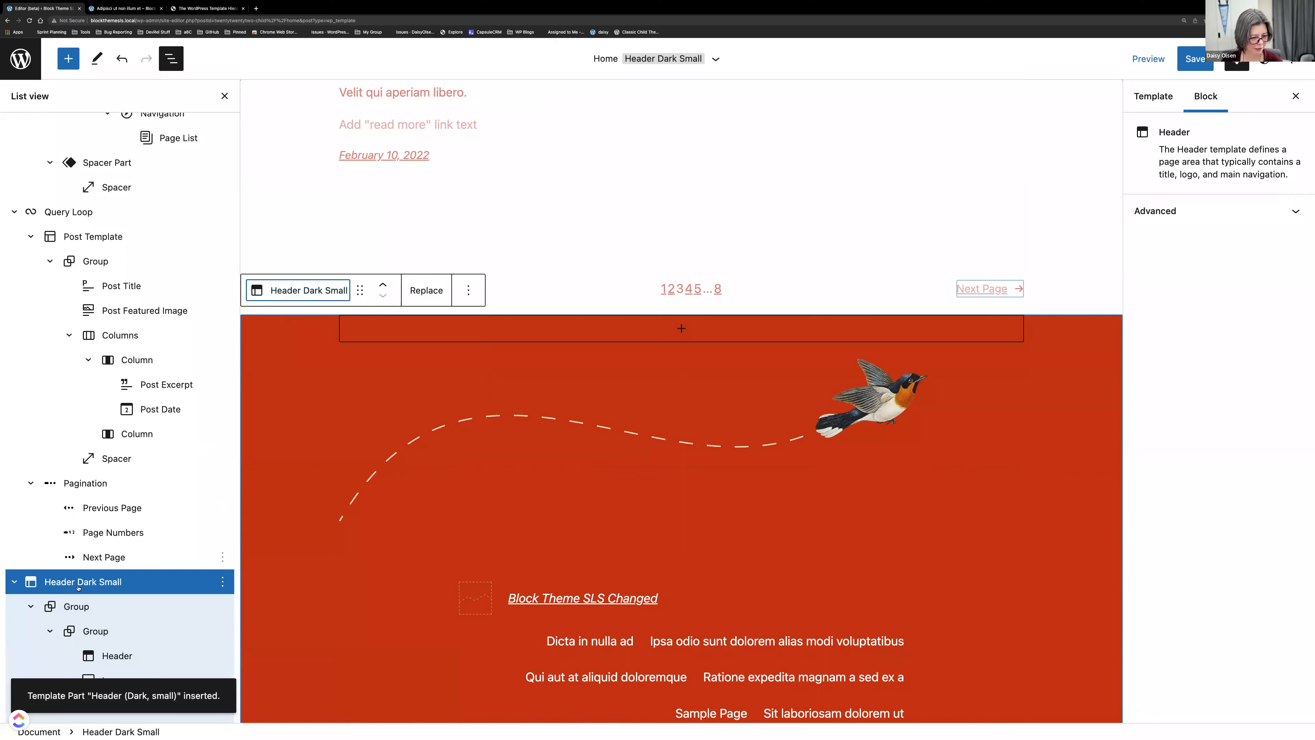
left_click(168, 574)
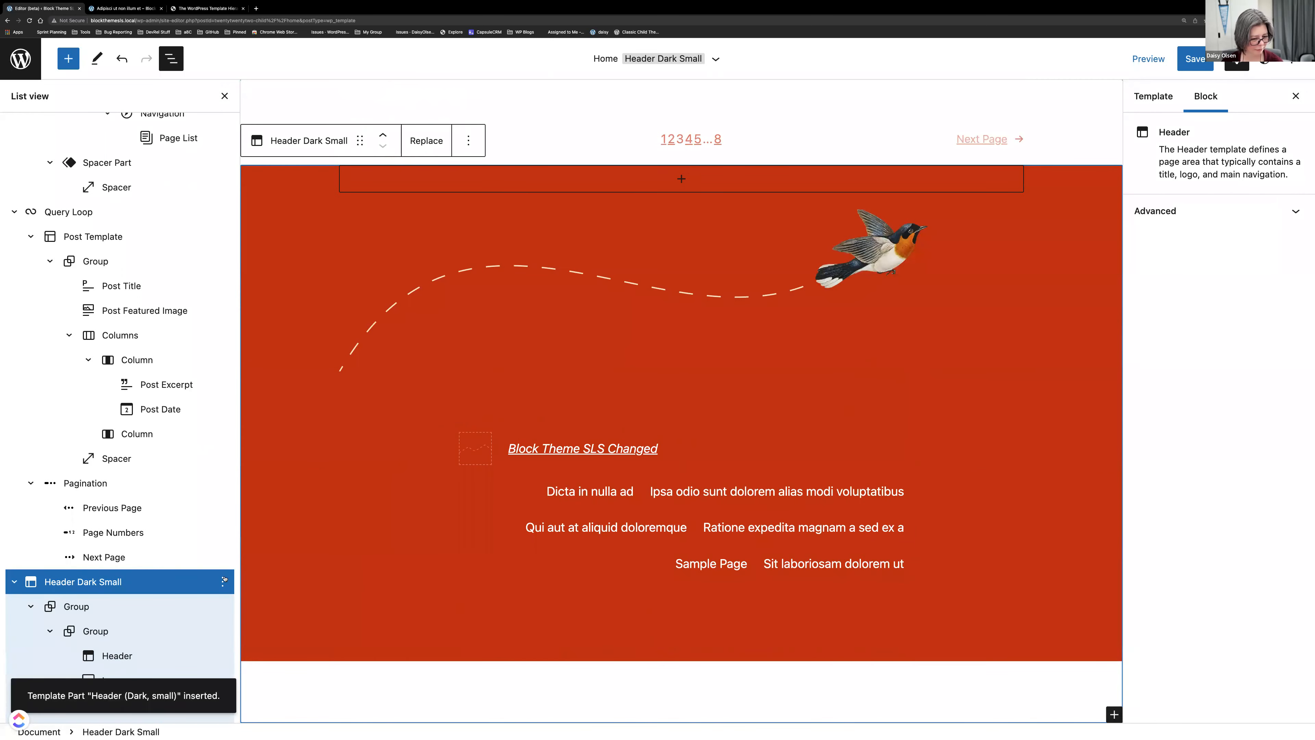
left_click(222, 582)
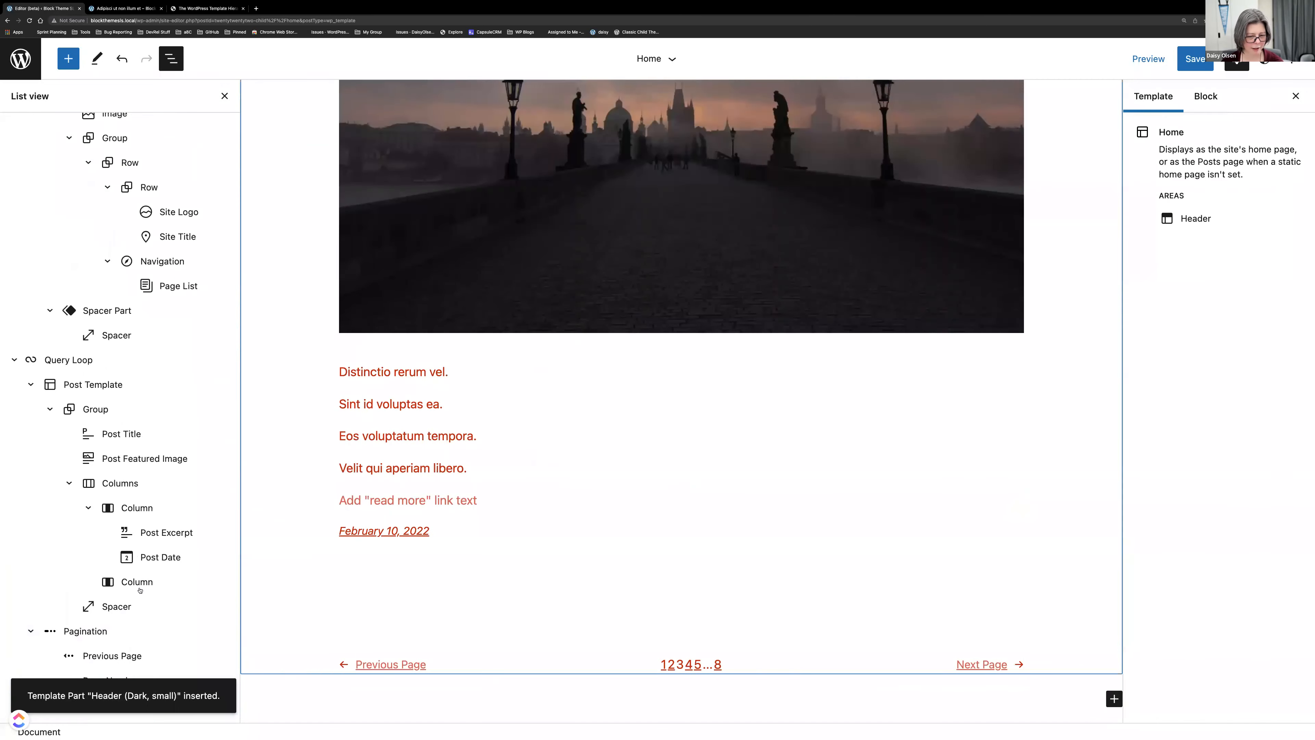
left_click(247, 548)
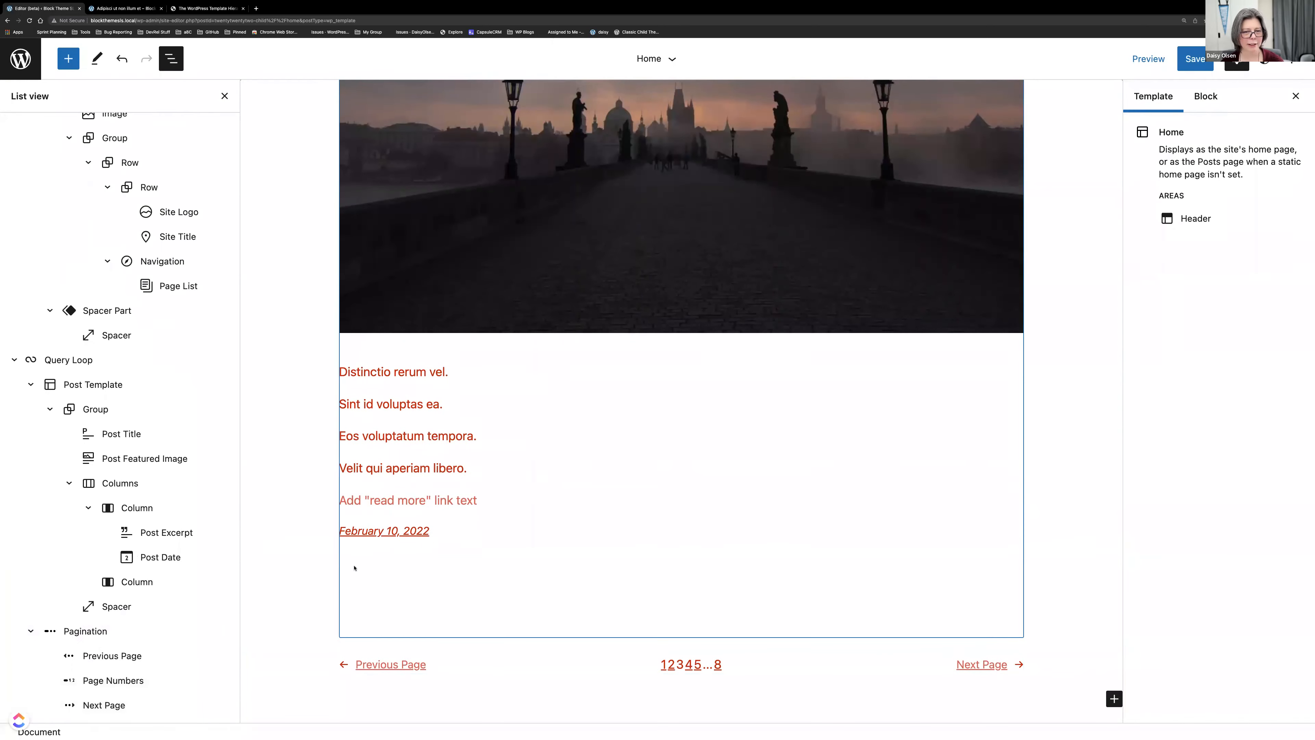
Step: Switch to the code editor and review the duplicated header entry with the footer area in theme.json
key("ctrl+Left")
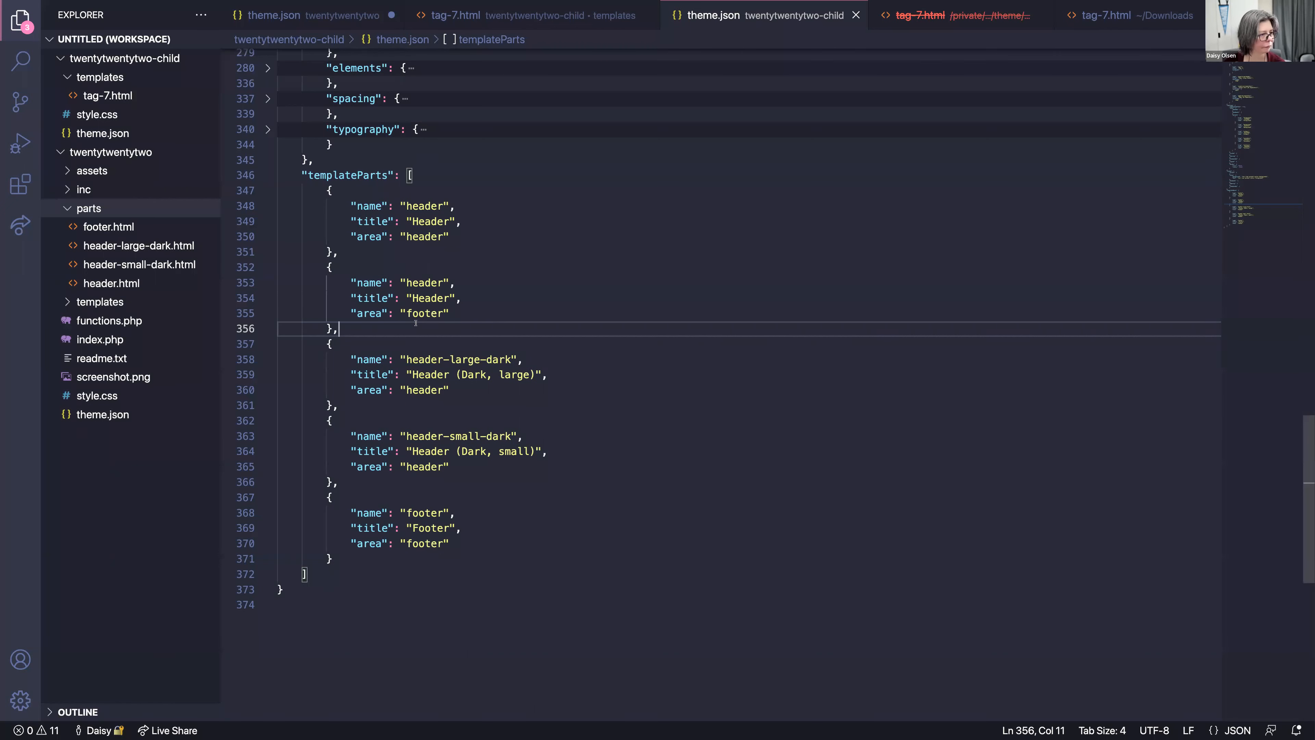
left_click(422, 346)
left_click(381, 323)
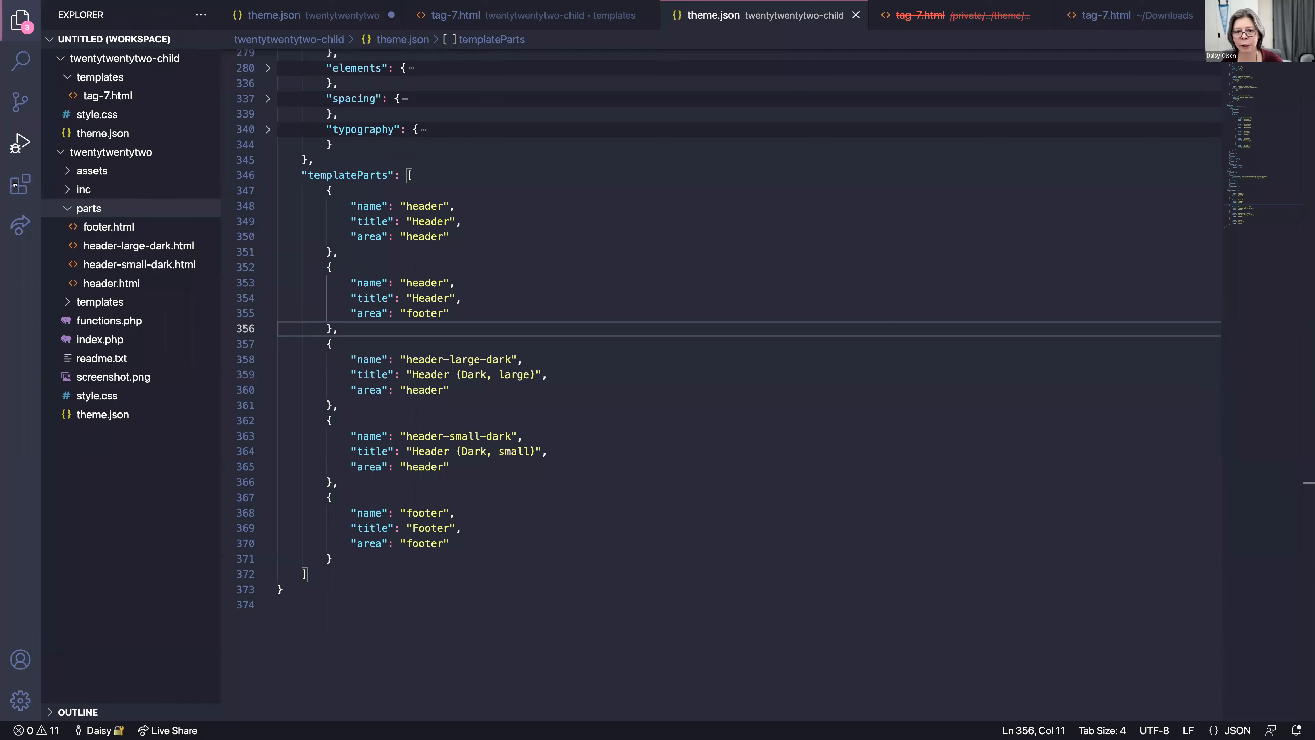
Step: Return to the browser, leave the Site Editor for the WordPress dashboard without saving, and open the list of all pages
key("ctrl+Right")
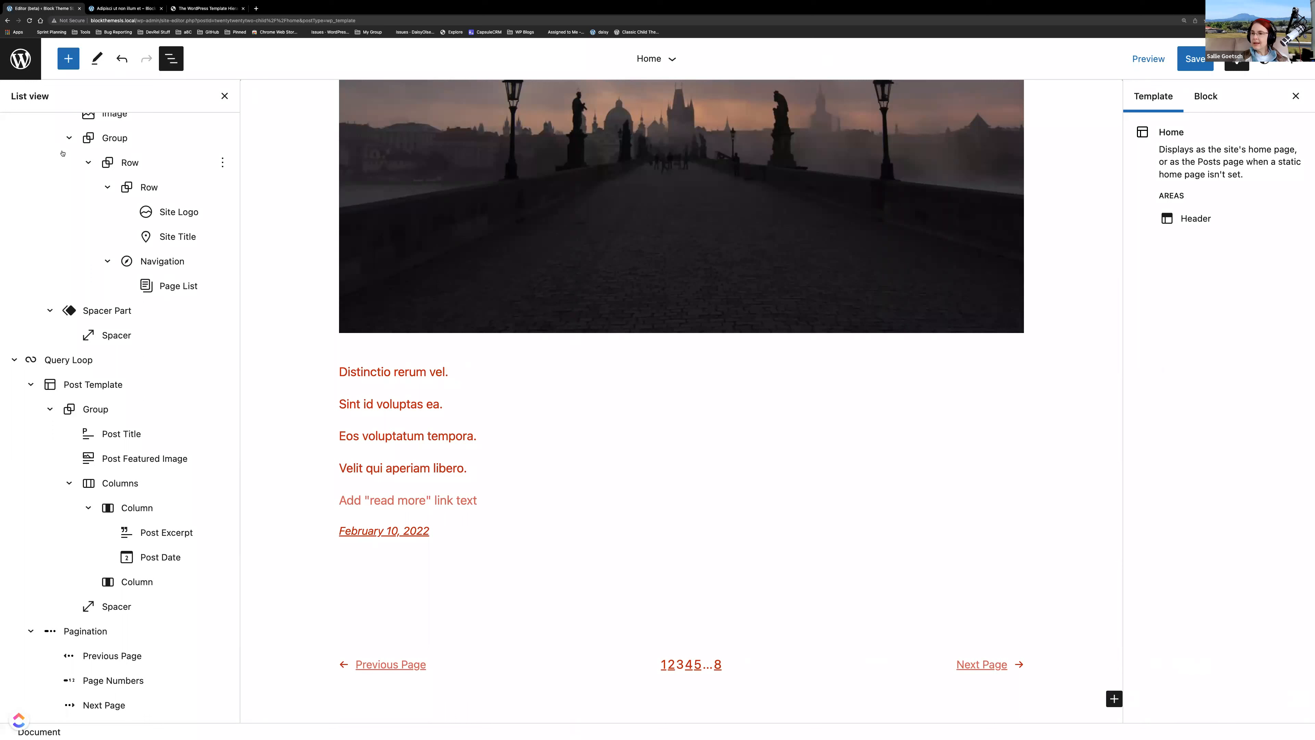
left_click(19, 59)
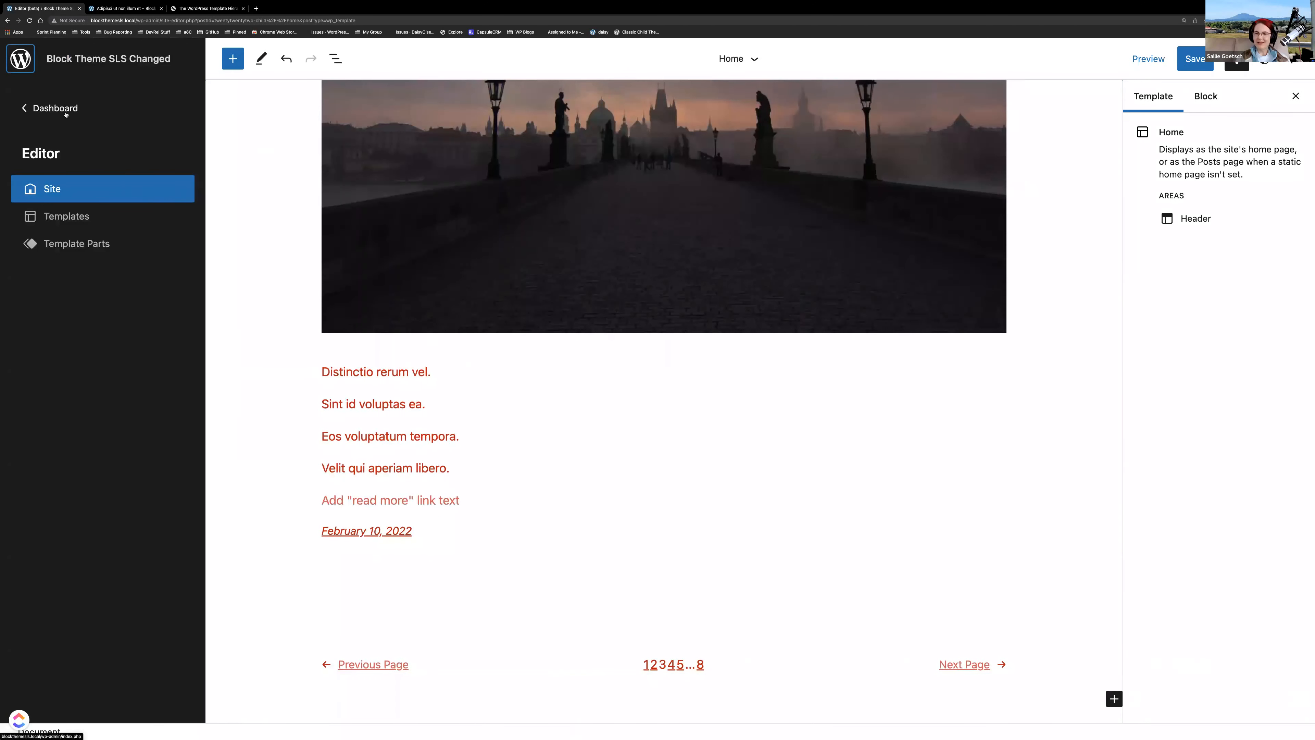
left_click(51, 108)
left_click(665, 227)
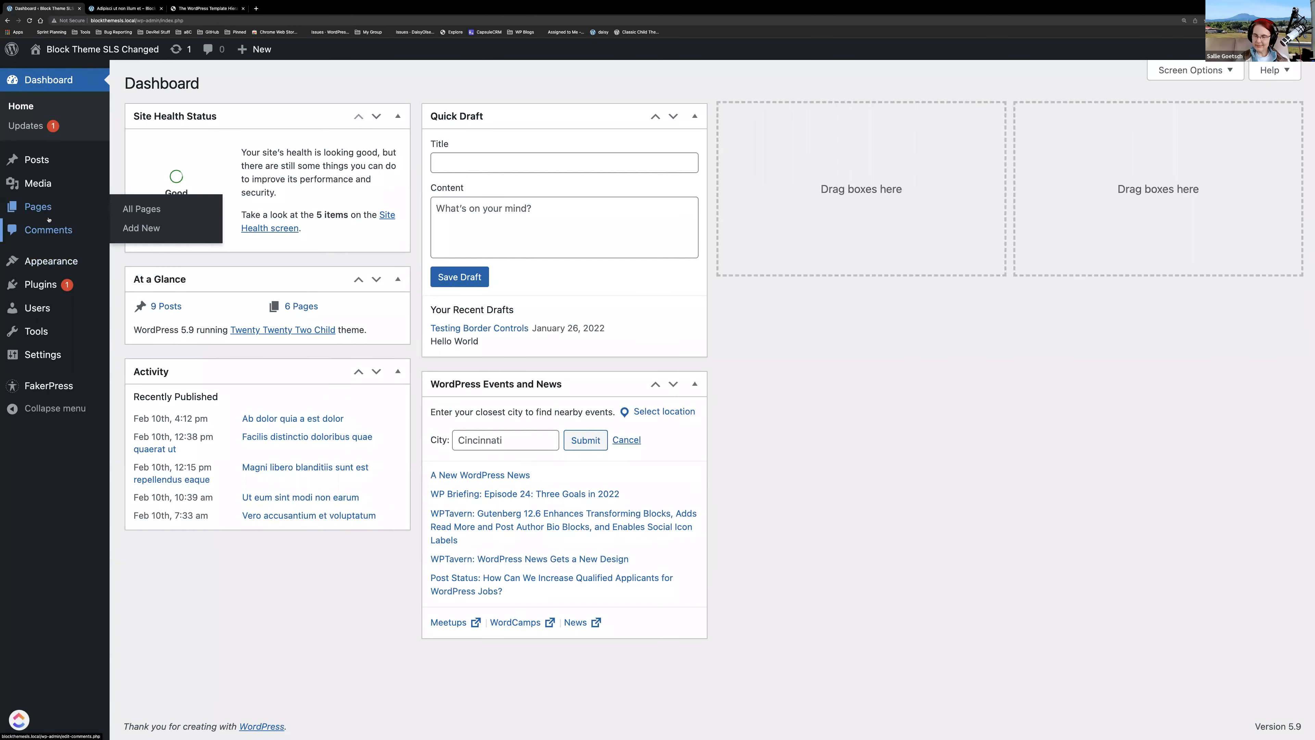
left_click(38, 207)
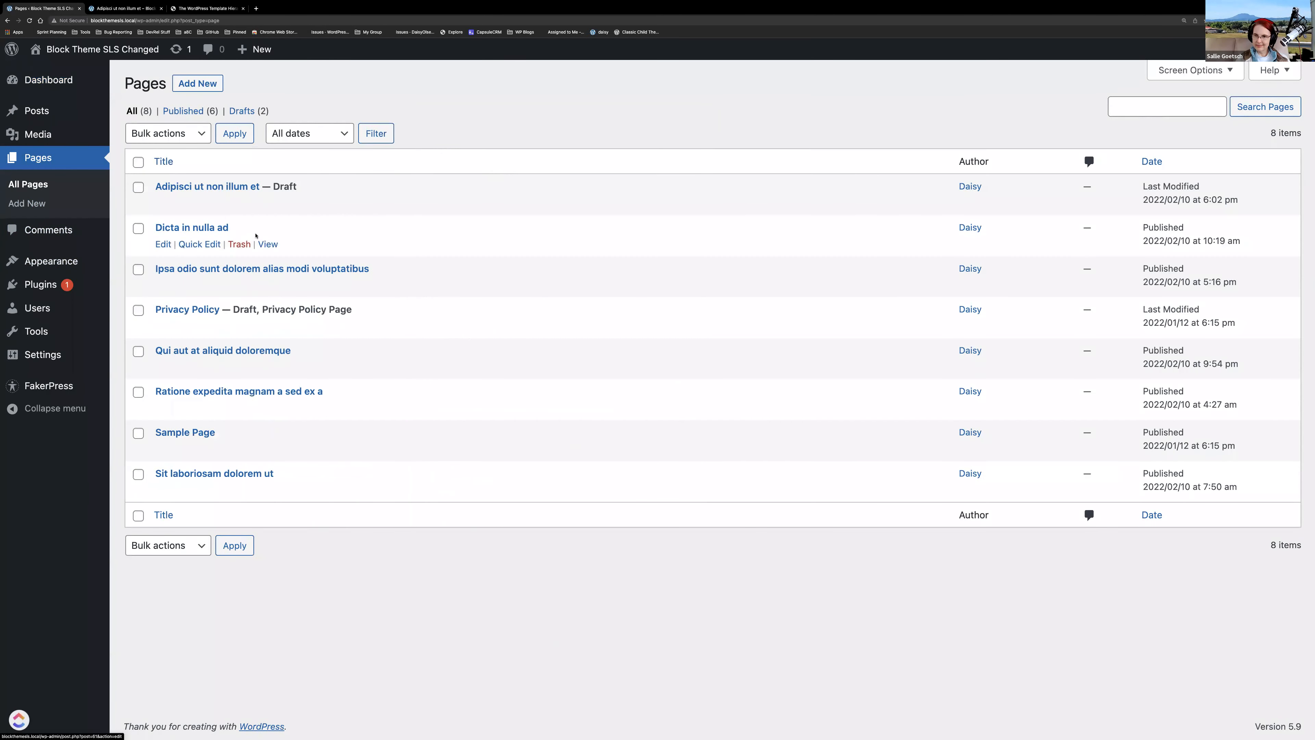
Step: Open the draft page "Adipisci ut non illum et" for editing and go to the end of its content
mouse_move(91, 275)
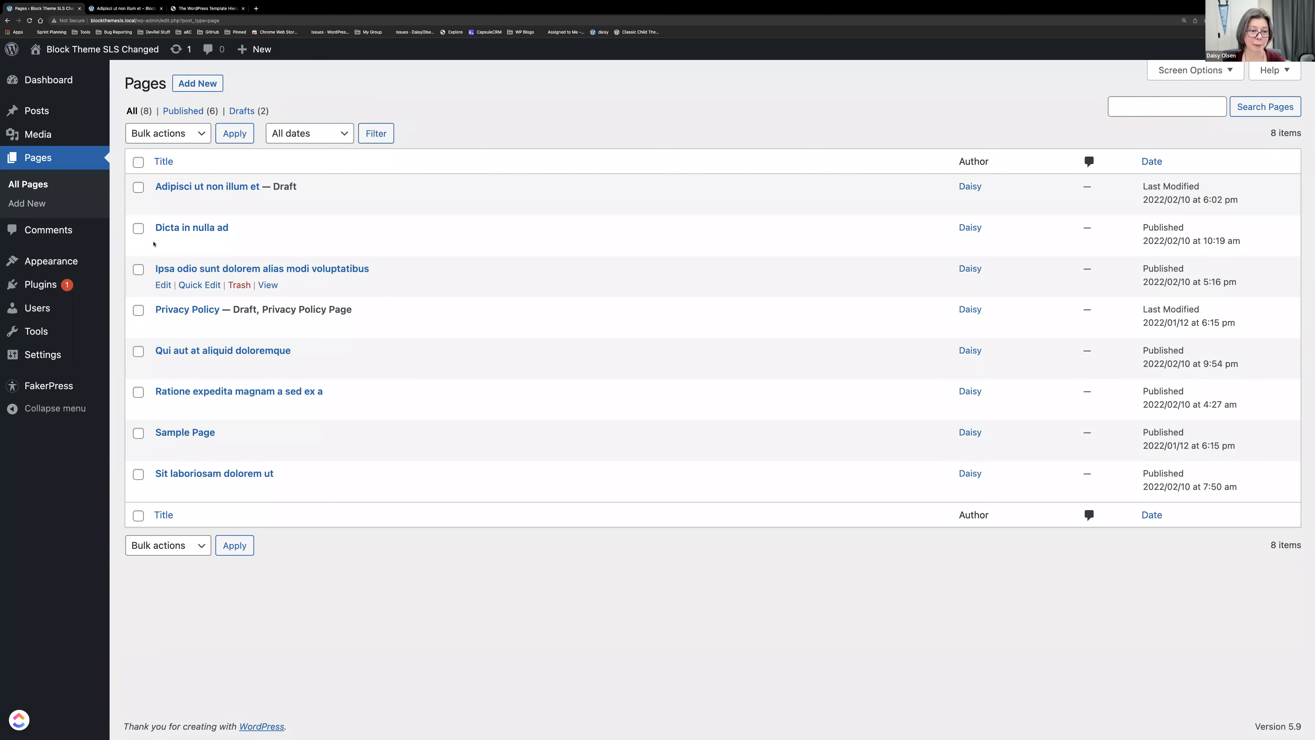
left_click(163, 202)
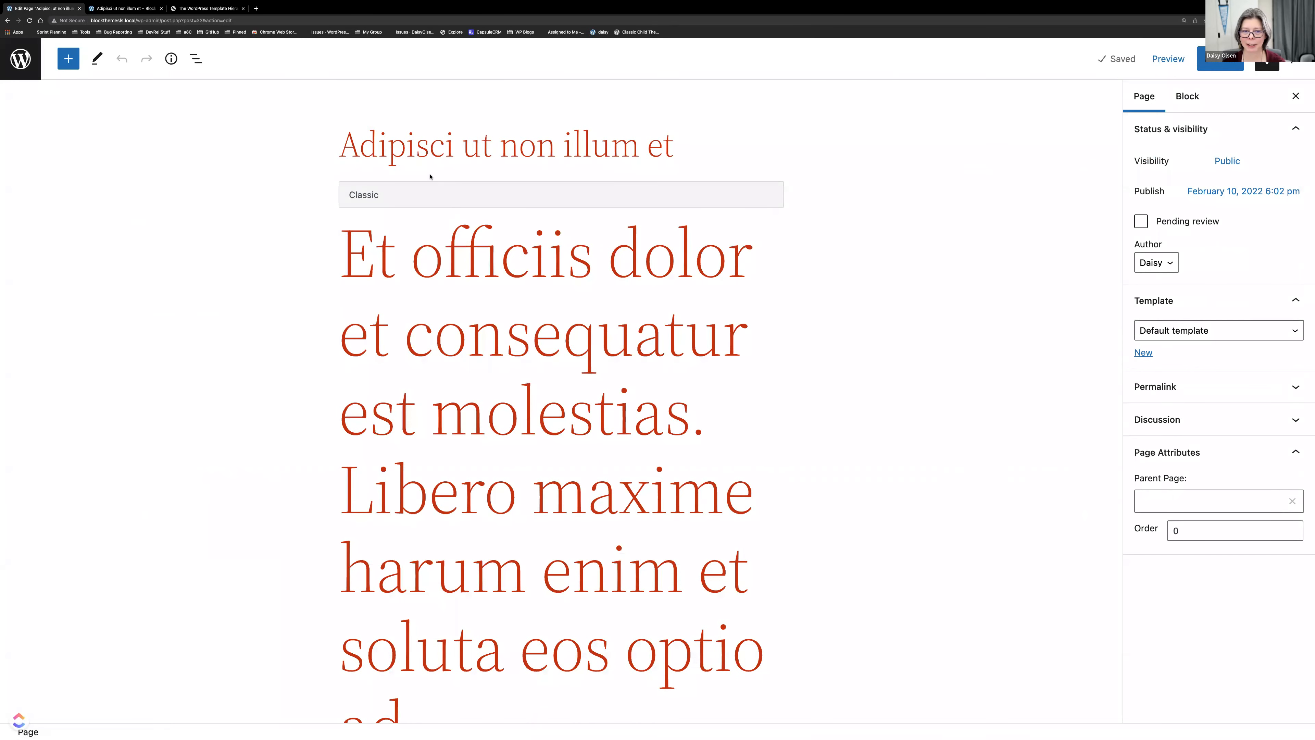
left_click(492, 202)
left_click(417, 157)
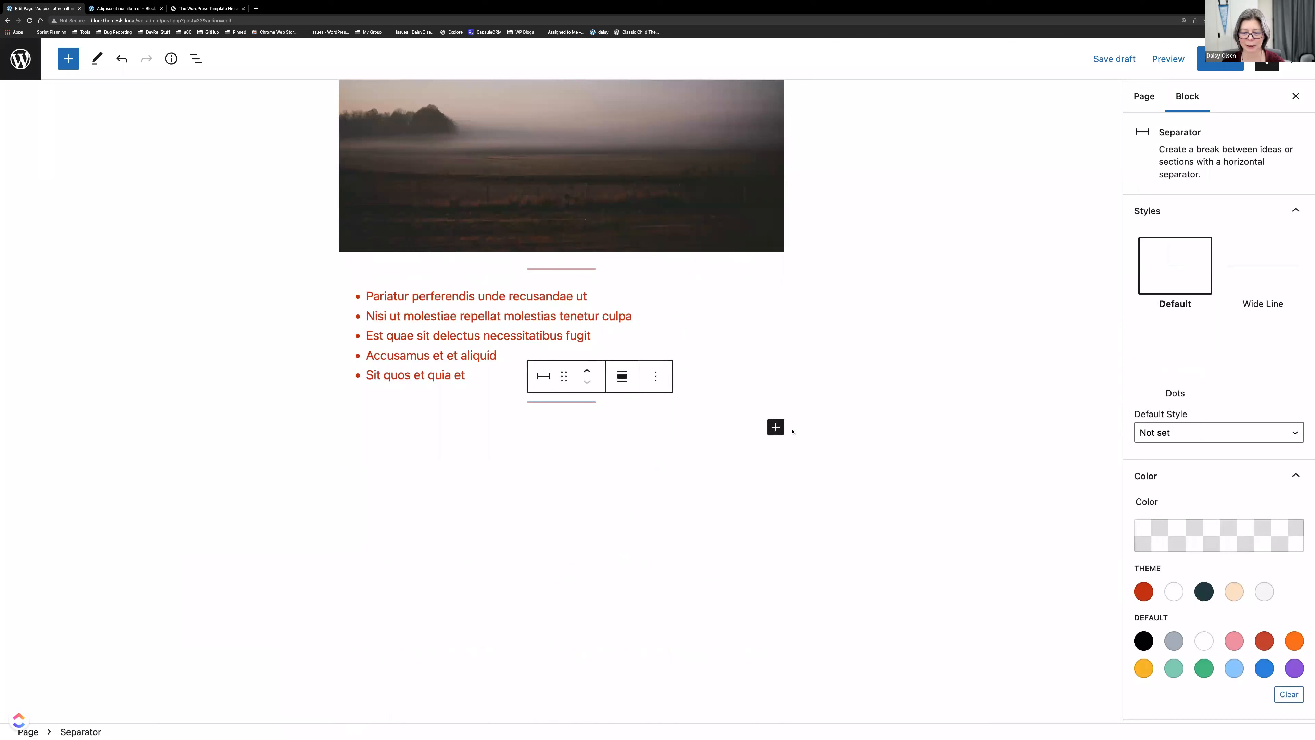
Step: Search the blocks available after the last separator for "templ", clear the search, and start an empty paragraph there
left_click(776, 428)
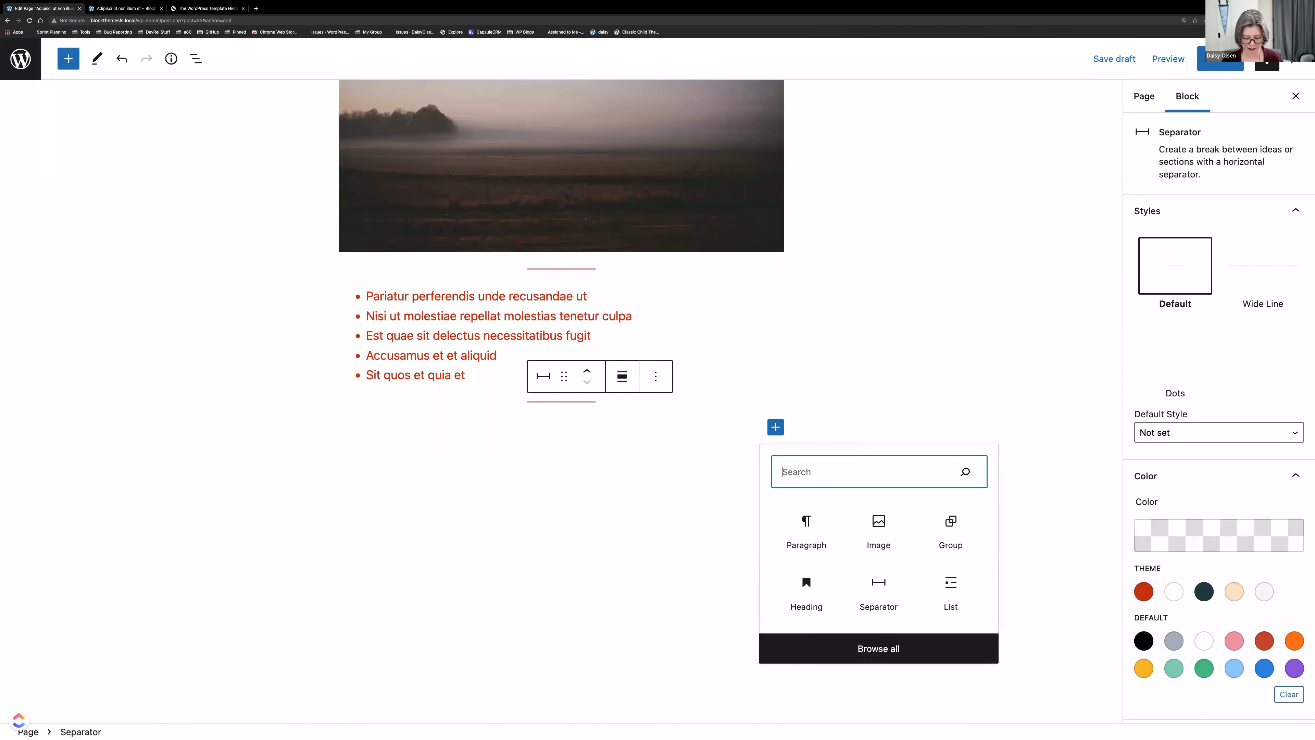
type("templ")
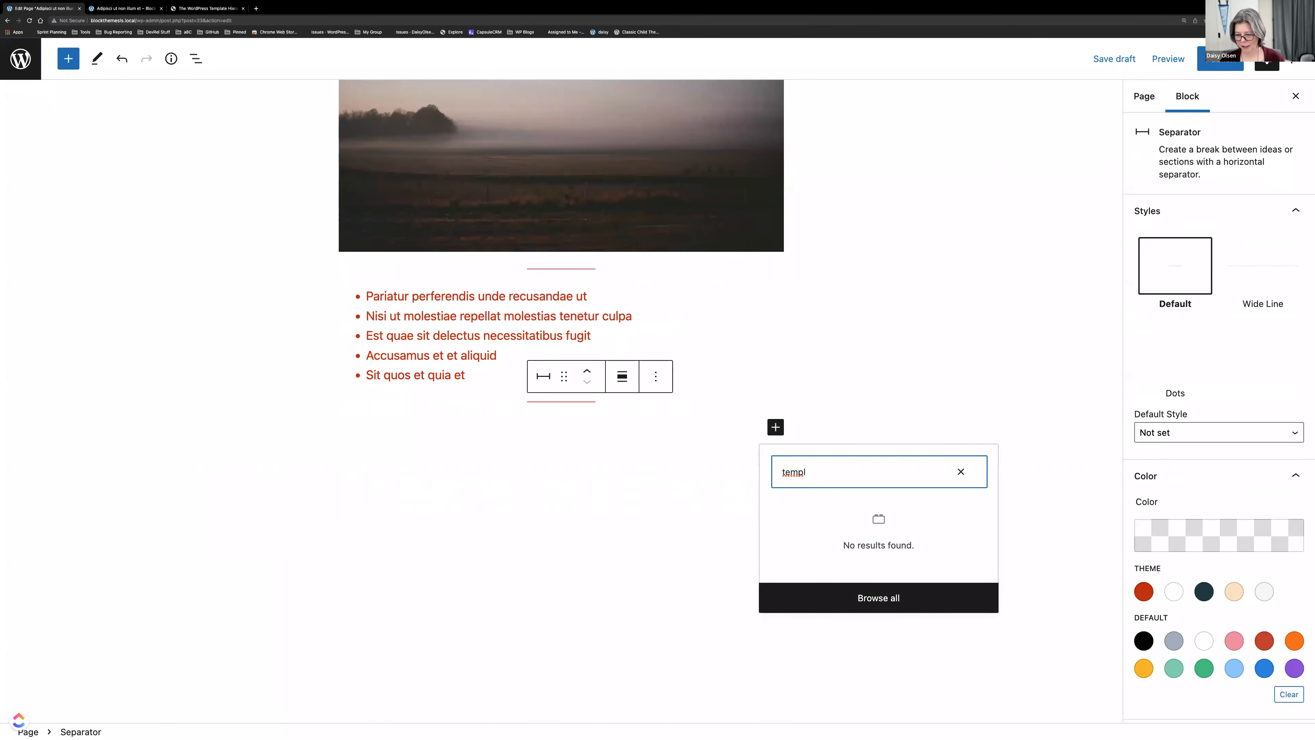
key("BackSpace")
key("BackSpace")
key("BackSpace")
key("BackSpace")
key("BackSpace")
left_click(491, 495)
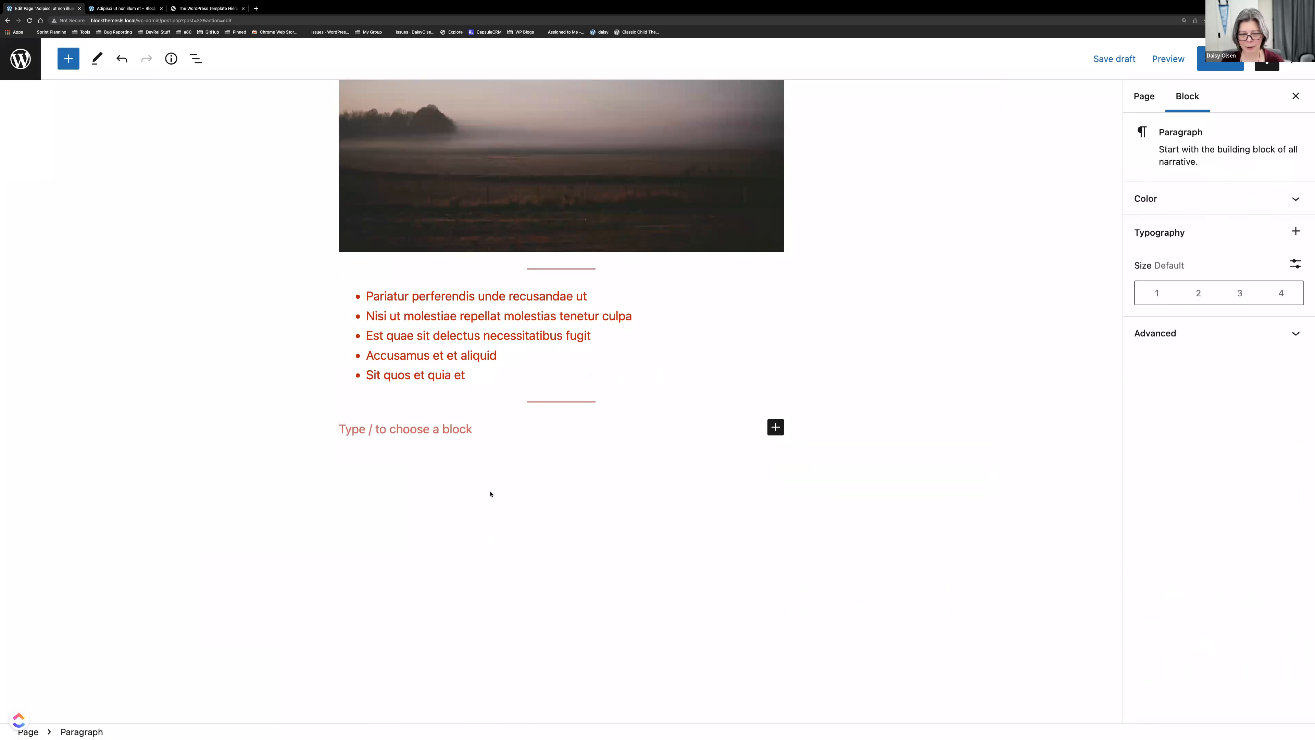
Step: Search the full block library for "templ" and for "hea", clear the search, and close the library
left_click(69, 60)
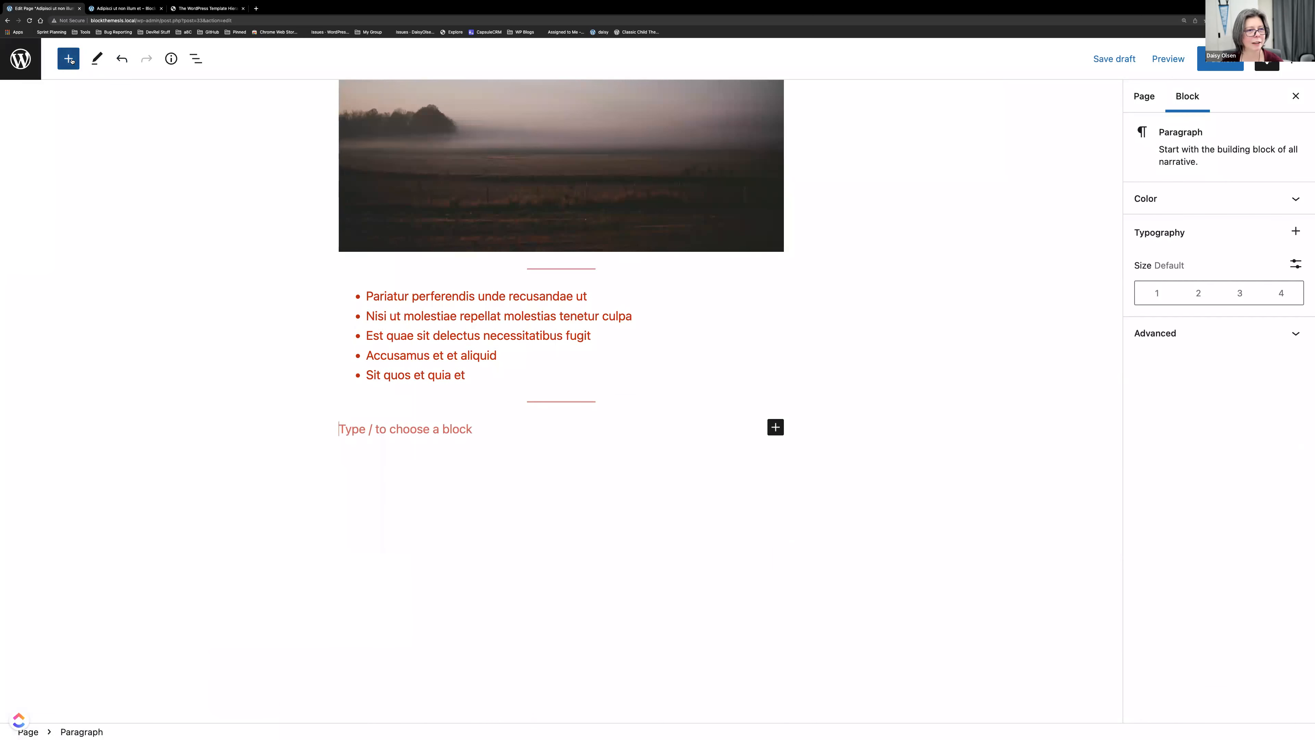
type("templ")
key("BackSpace")
key("BackSpace")
key("BackSpace")
key("BackSpace")
key("BackSpace")
type("hea")
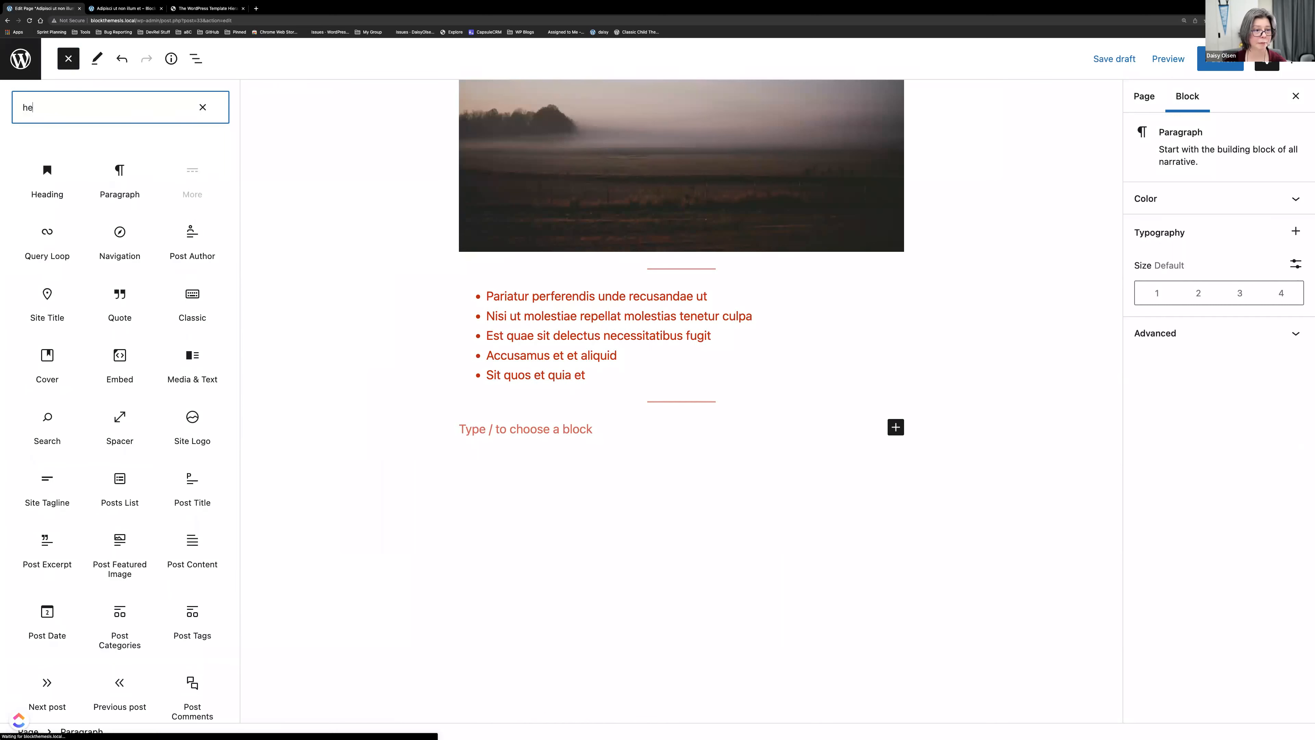
key("BackSpace")
key("BackSpace")
key("BackSpace")
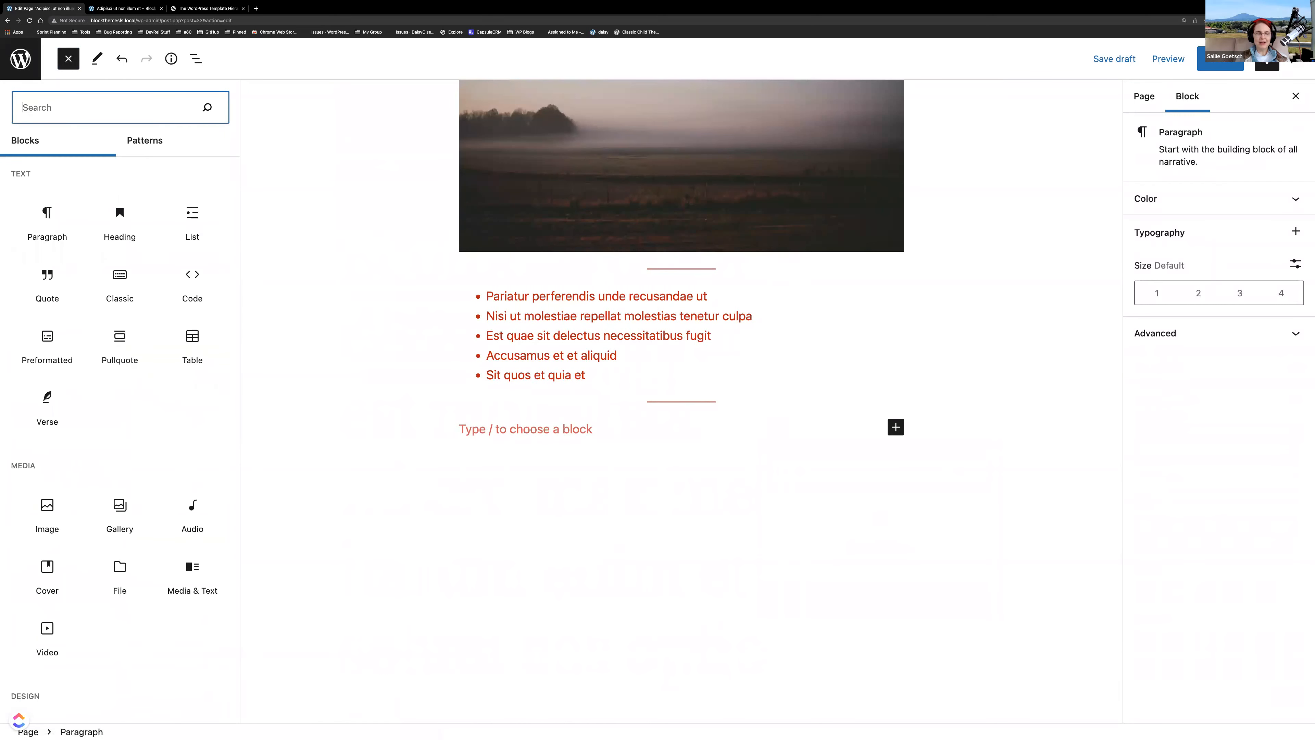
key("Escape")
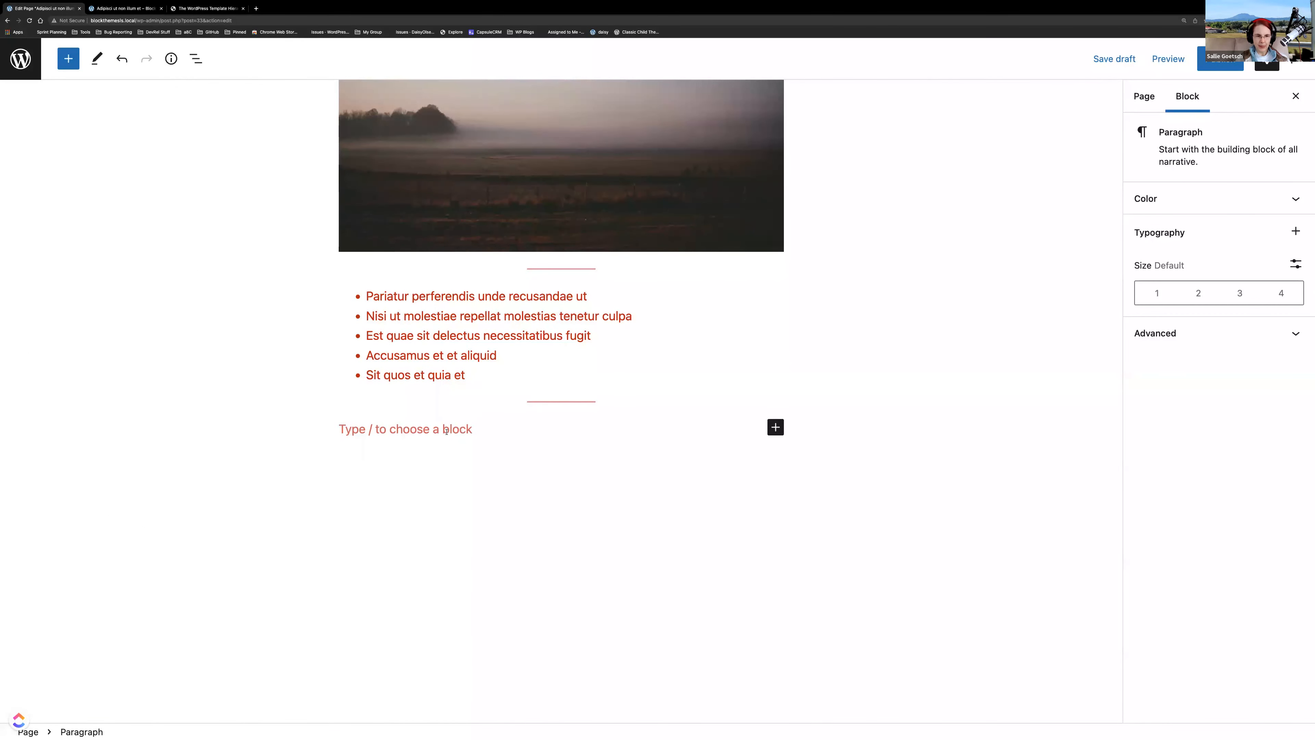
Step: Enter "/temp" in the empty paragraph to look for a template block, and switch to the full-screen presentation of the exported theme files
type("/temp")
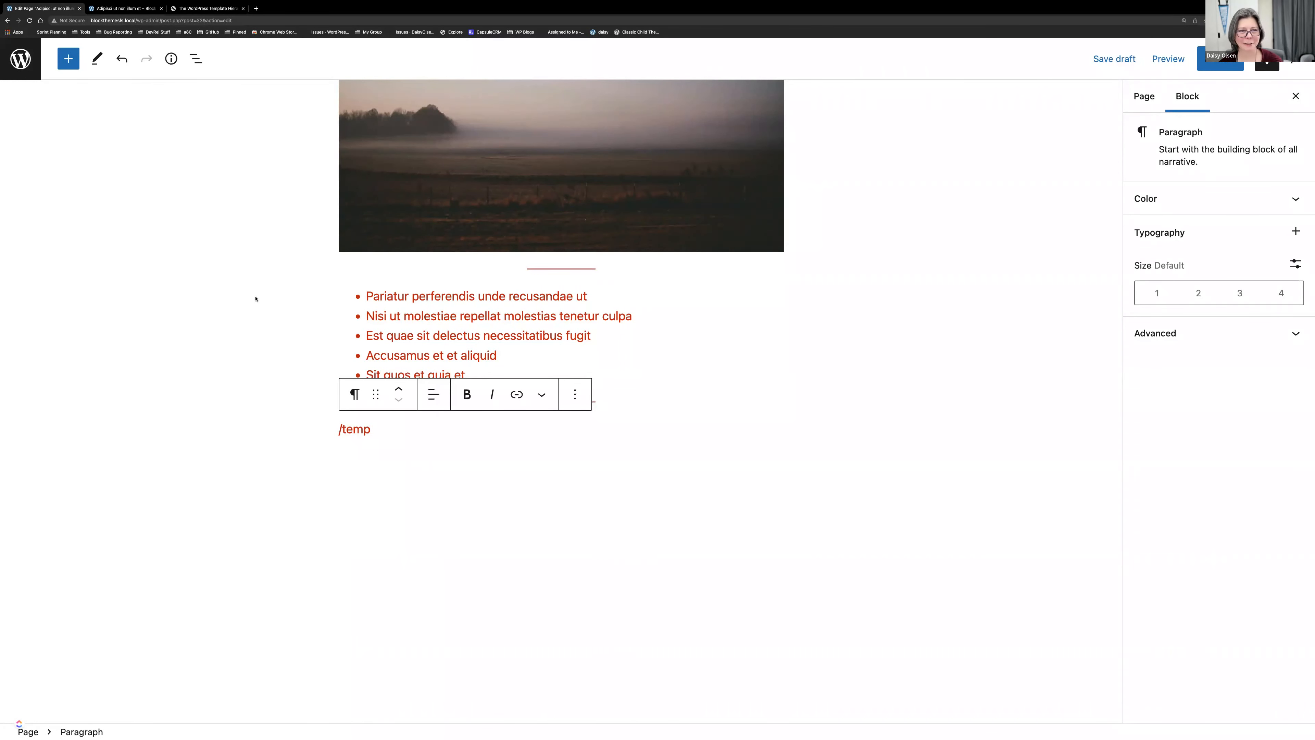
key("ctrl+Right")
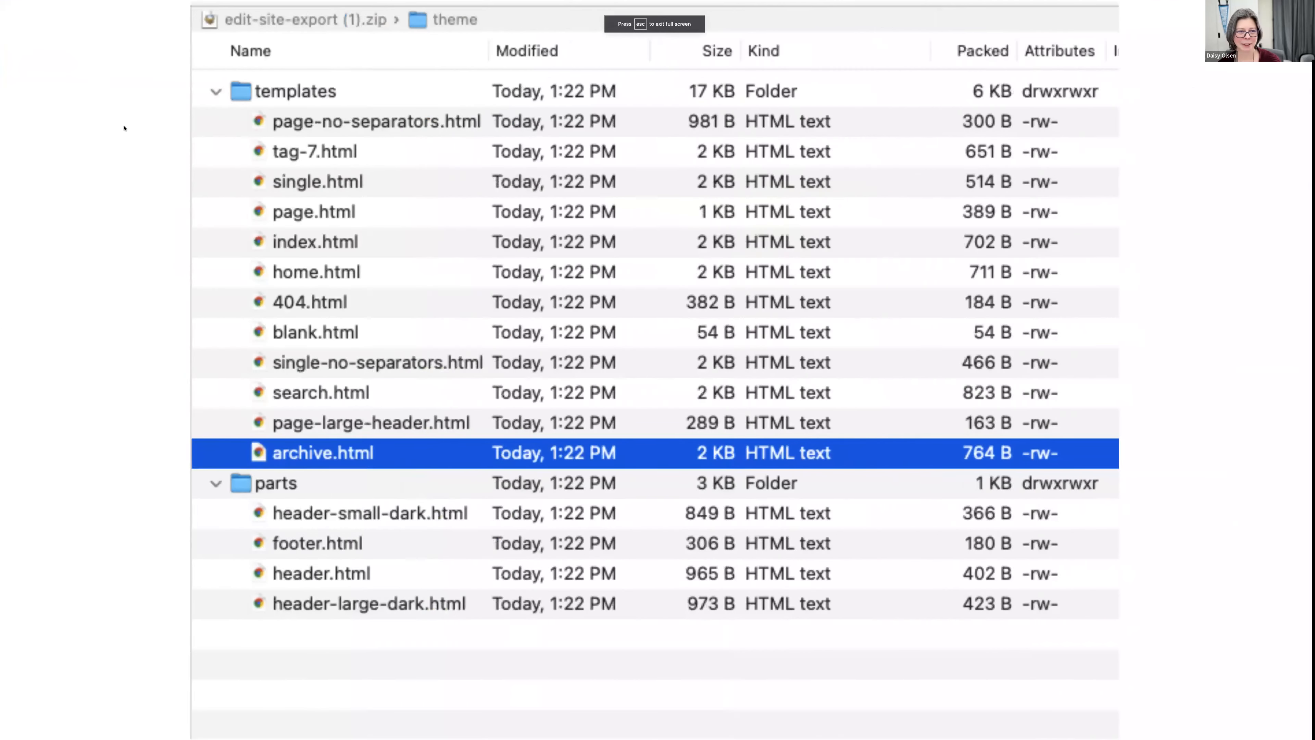